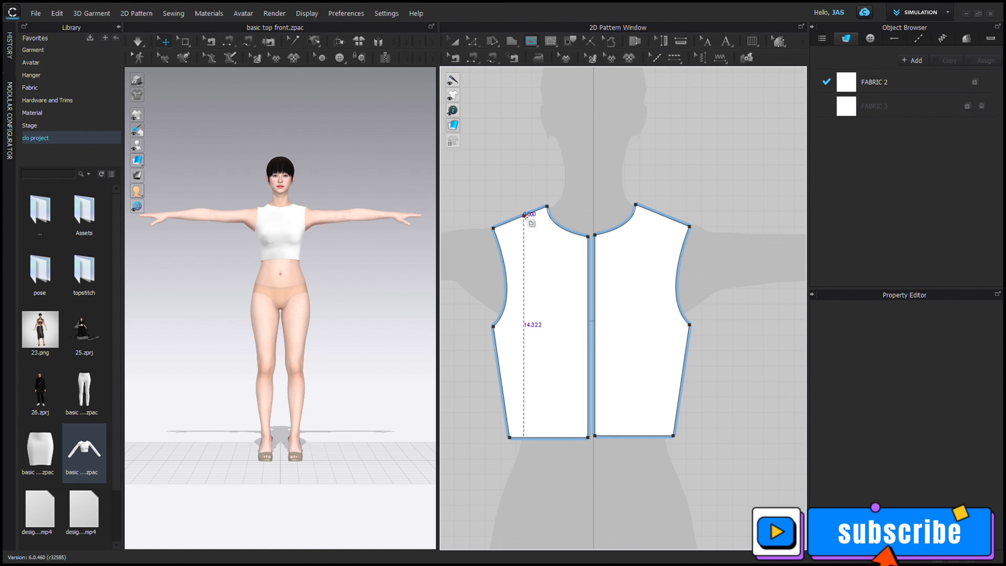
Step: Draw a curved internal line about 10.42 in long from the shoulder to the center front of the front bodice, and cut along it
{"action": "left_click", "coordinate": [528, 215]}
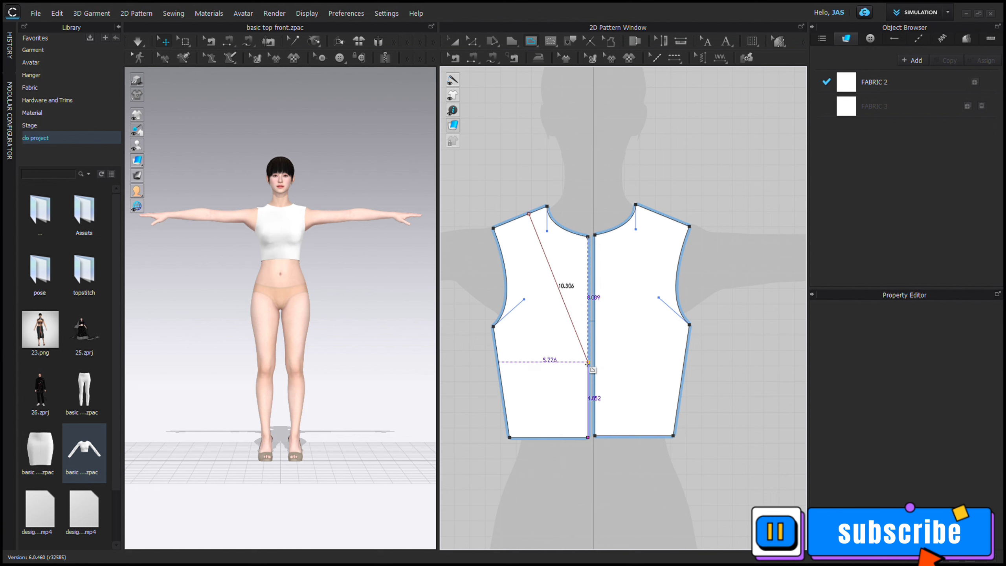
{"action": "mouse_move", "coordinate": [588, 362]}
{"action": "left_mouse_down"}
{"action": "mouse_move", "coordinate": [624, 367]}
{"action": "mouse_move", "coordinate": [627, 398]}
{"action": "left_mouse_up"}
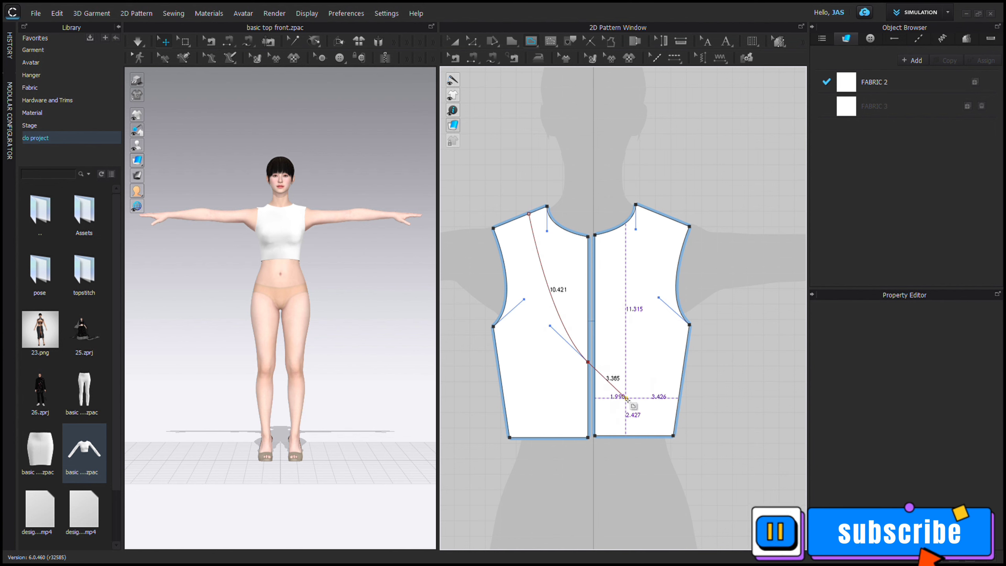
{"action": "double_click", "coordinate": [589, 362]}
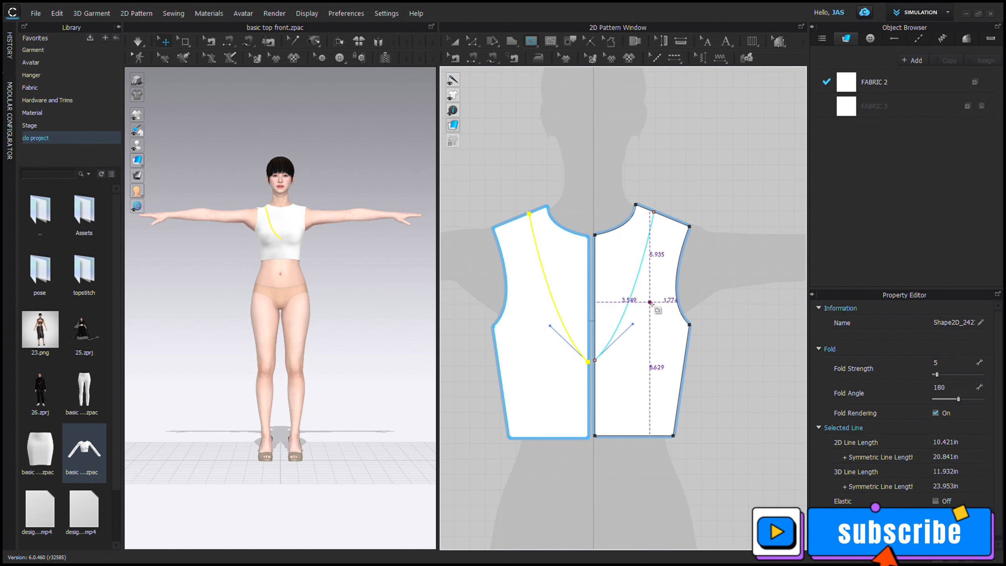
{"action": "key", "text": "a"}
{"action": "left_click", "coordinate": [551, 310]}
{"action": "left_click", "coordinate": [553, 293]}
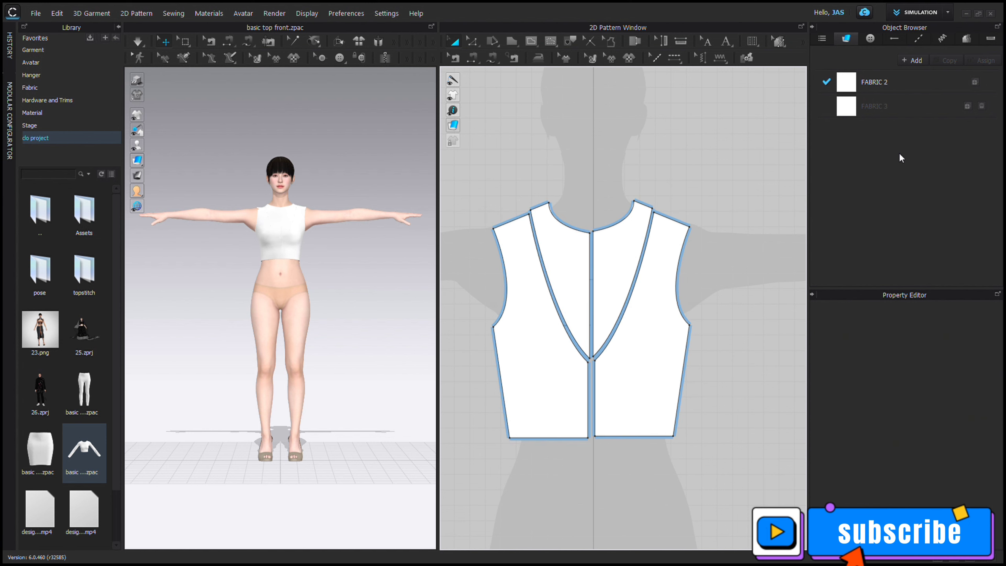
Step: Assign FABRIC 3 to both center neckline panels and check the V-neck on the avatar
{"action": "double_click", "coordinate": [892, 111]}
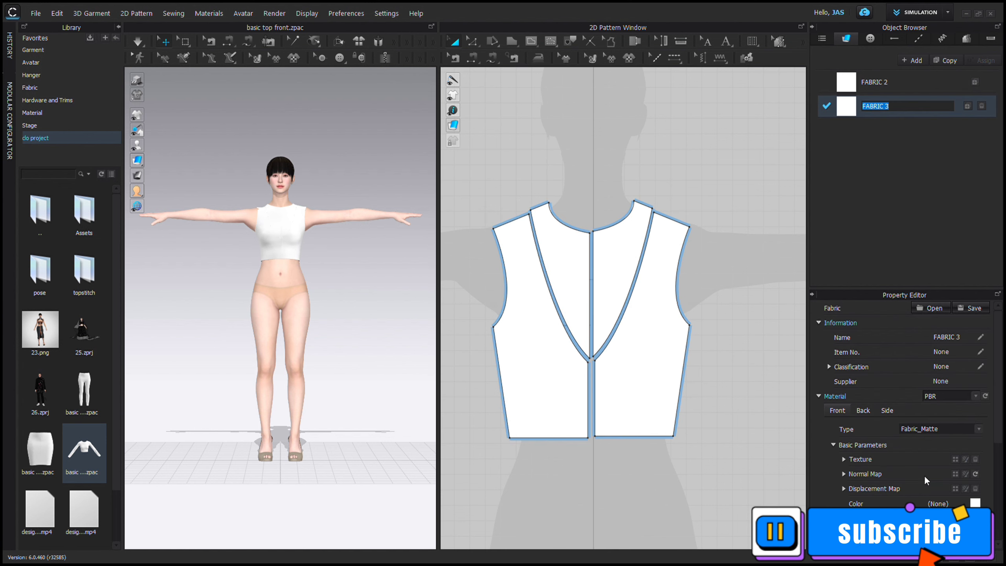
{"action": "key", "text": "Return"}
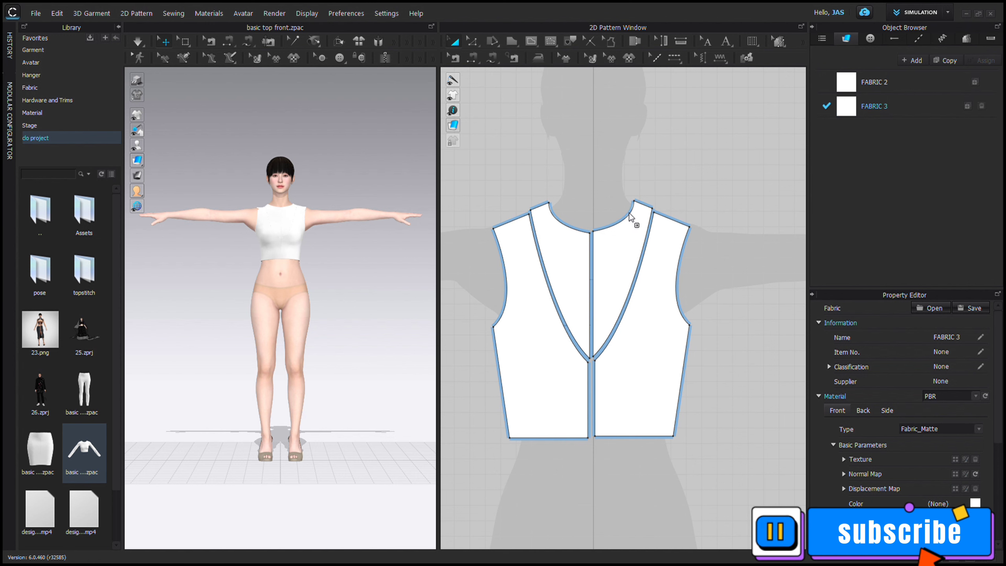
{"action": "left_click", "coordinate": [640, 221]}
{"action": "left_click", "coordinate": [694, 205]}
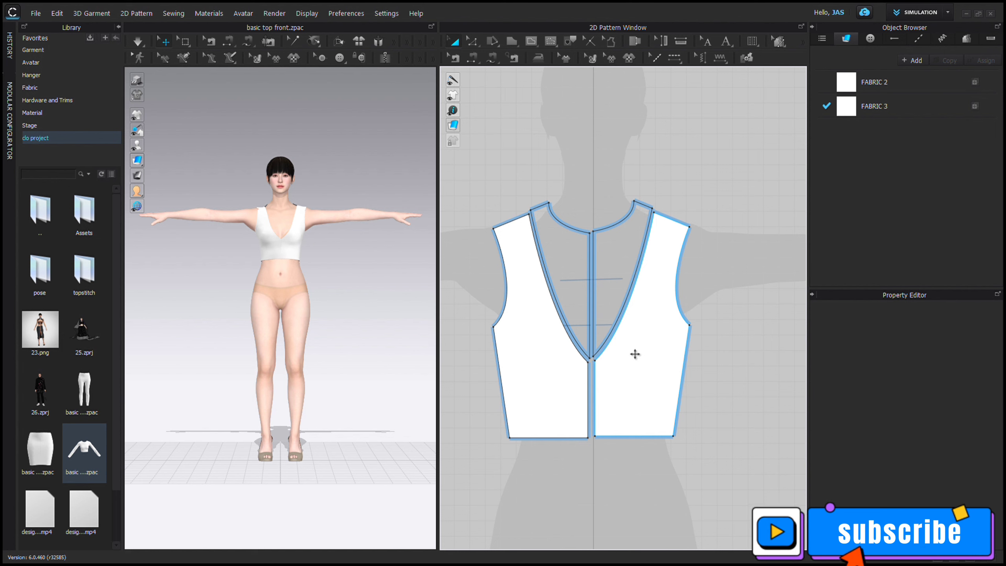
{"action": "scroll", "coordinate": [351, 309], "scroll_direction": "up", "scroll_amount": 3}
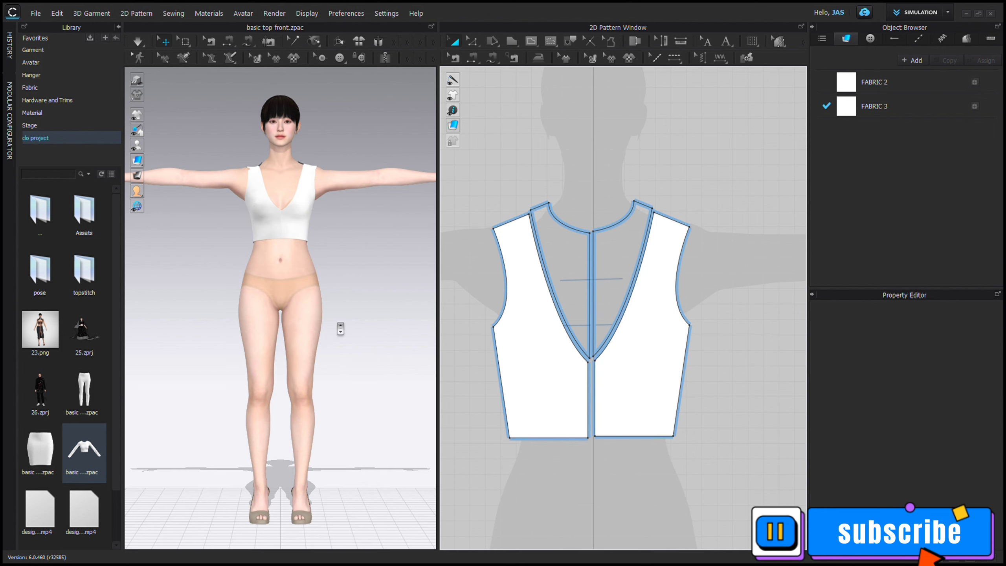
{"action": "scroll", "coordinate": [340, 323], "scroll_direction": "down", "scroll_amount": 3}
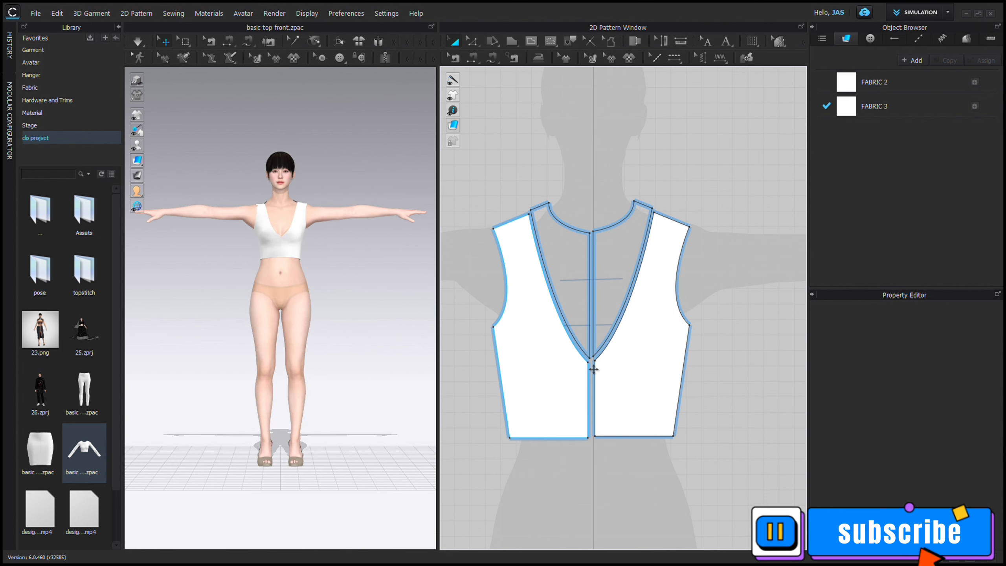
Step: Undo the fabric assignment, the neckline cut and the curved internal line on the front bodice
{"action": "key", "text": "ctrl+z"}
{"action": "key", "text": "ctrl+z"}
{"action": "key", "text": "ctrl+z"}
{"action": "key", "text": "ctrl+z"}
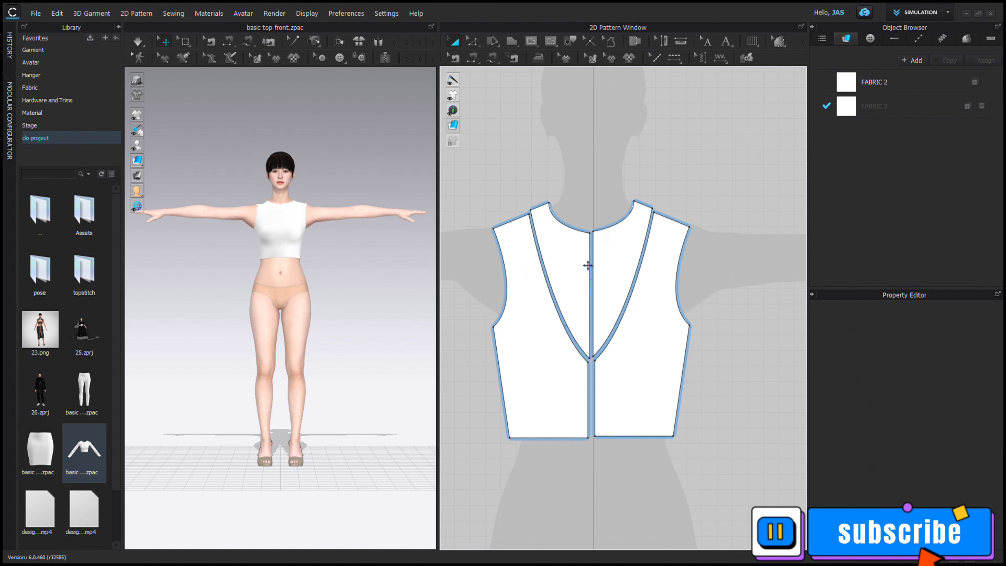
{"action": "key", "text": "ctrl+z"}
{"action": "key", "text": "ctrl+z"}
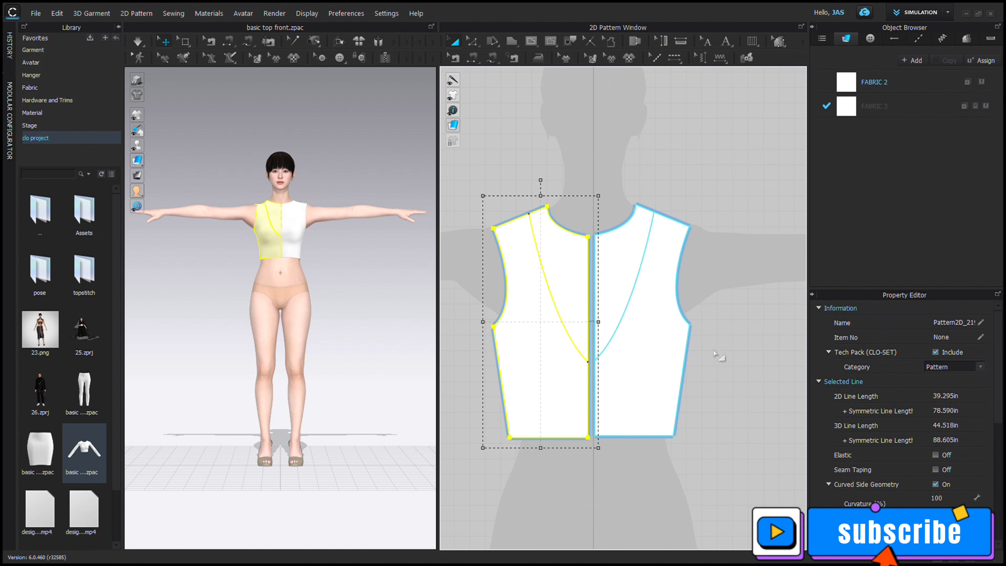
{"action": "key", "text": "ctrl+z"}
{"action": "key", "text": "ctrl+z"}
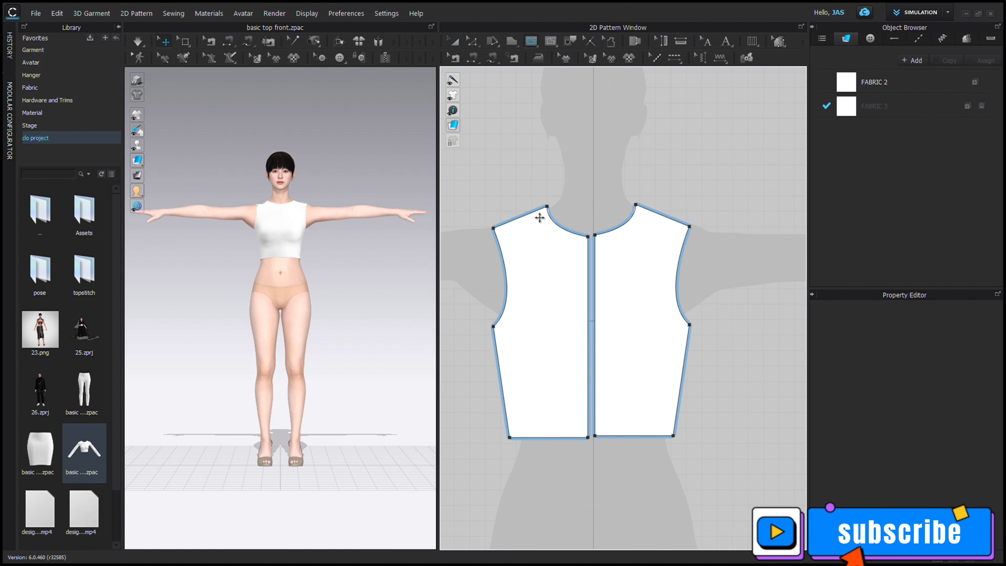
Step: Draw a deeper neckline curve about 12.17 in long from the shoulder to the lower center front, and cut the bodice along it
{"action": "key", "text": "g"}
{"action": "left_click", "coordinate": [529, 214]}
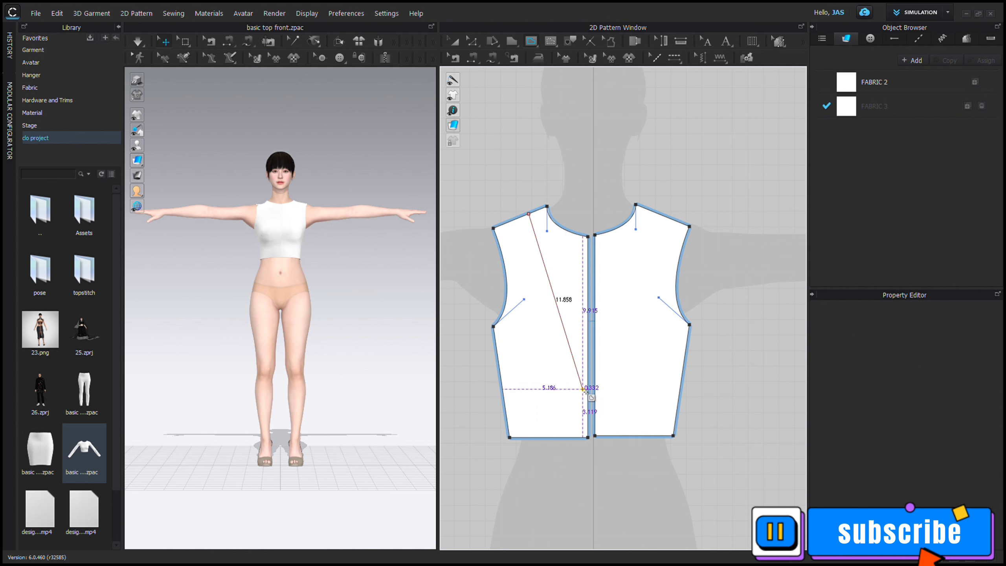
{"action": "mouse_move", "coordinate": [588, 390]}
{"action": "left_mouse_down"}
{"action": "mouse_move", "coordinate": [650, 426]}
{"action": "mouse_move", "coordinate": [636, 457]}
{"action": "left_mouse_up"}
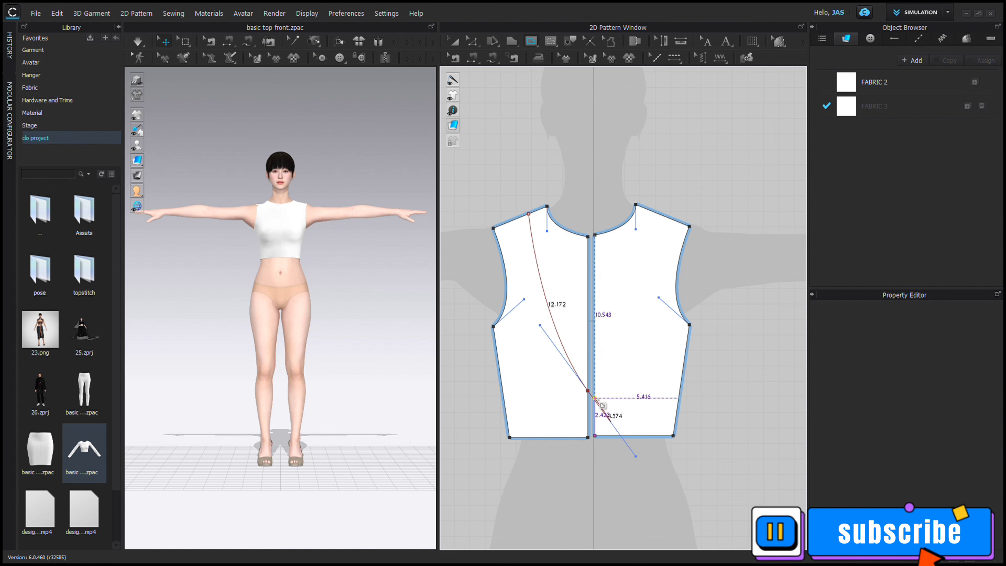
{"action": "key", "text": "a"}
{"action": "left_click", "coordinate": [567, 337]}
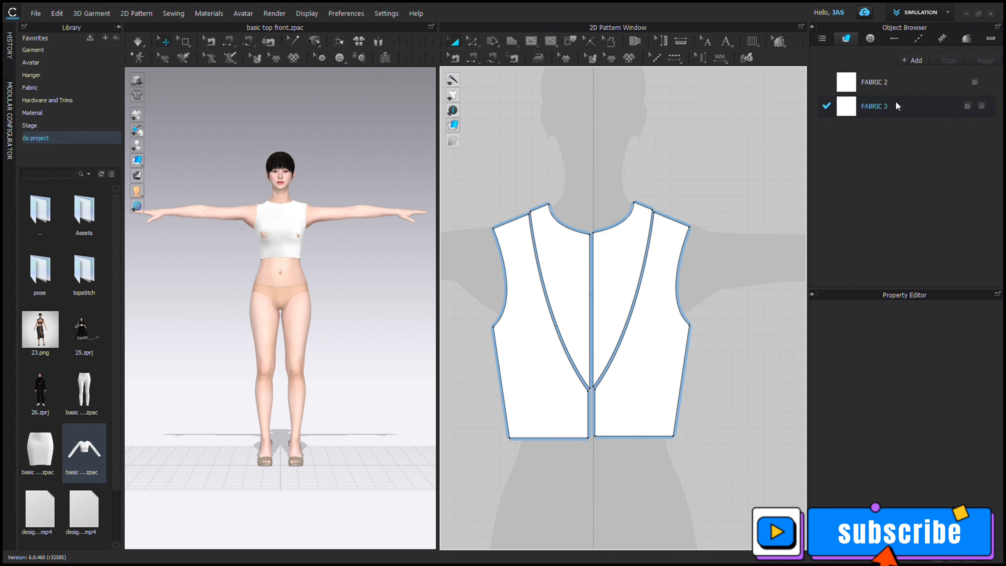
Step: Assign FABRIC 3 to both center neckline panels inside the V
{"action": "double_click", "coordinate": [847, 107]}
{"action": "key", "text": "Return"}
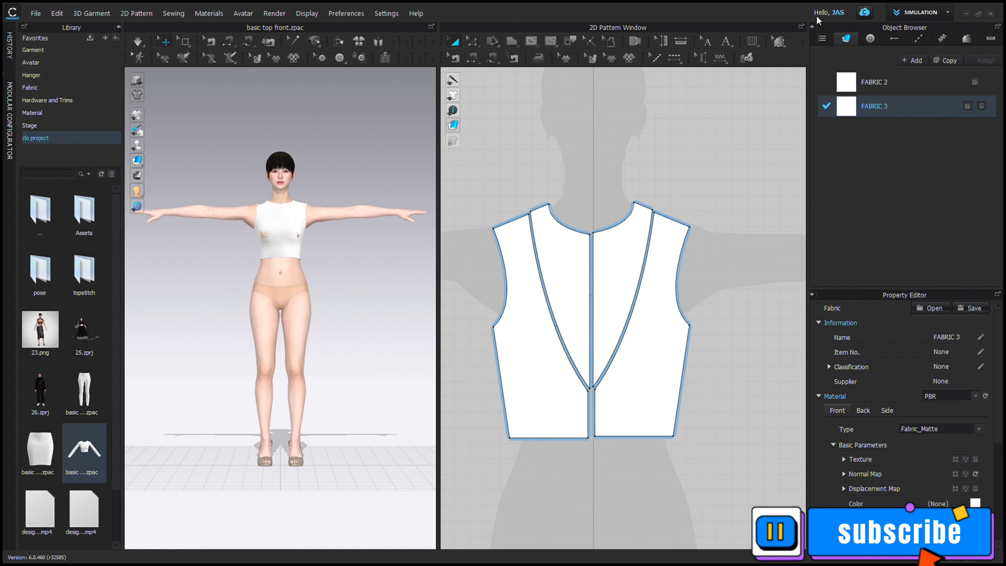
{"action": "left_click", "coordinate": [636, 274]}
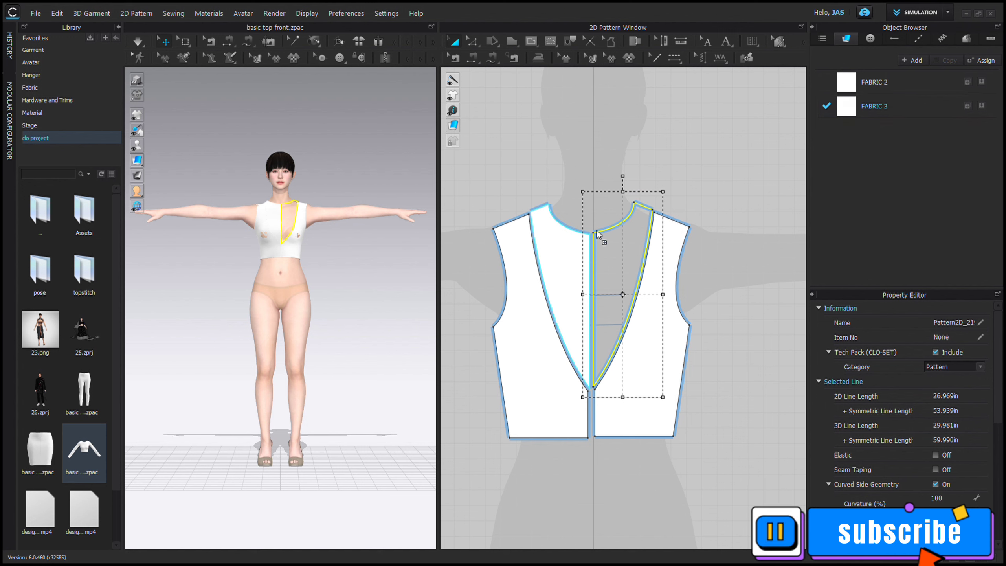
{"action": "left_click_drag", "start_coordinate": [596, 231], "coordinate": [574, 254]}
{"action": "left_click", "coordinate": [744, 169]}
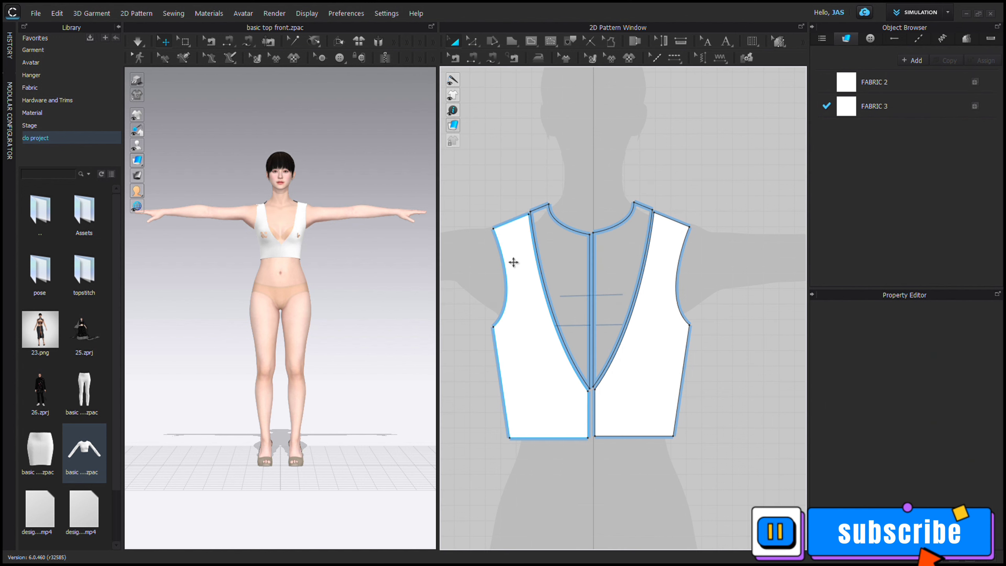
Step: Draw a second curve about 13.46 in long from the outer shoulder to the center front below the V, and cut along it
{"action": "key", "text": "s"}
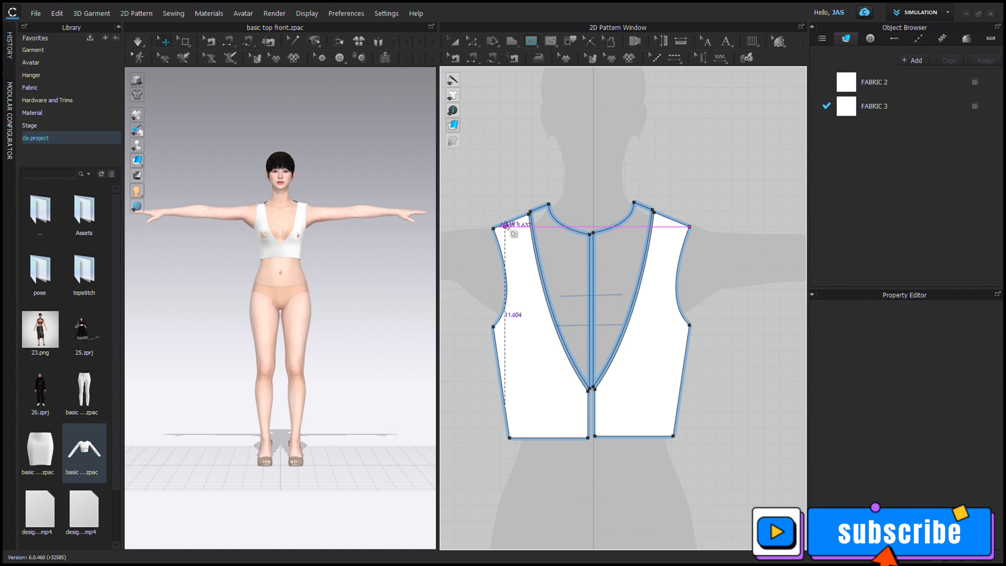
{"action": "left_click", "coordinate": [503, 226]}
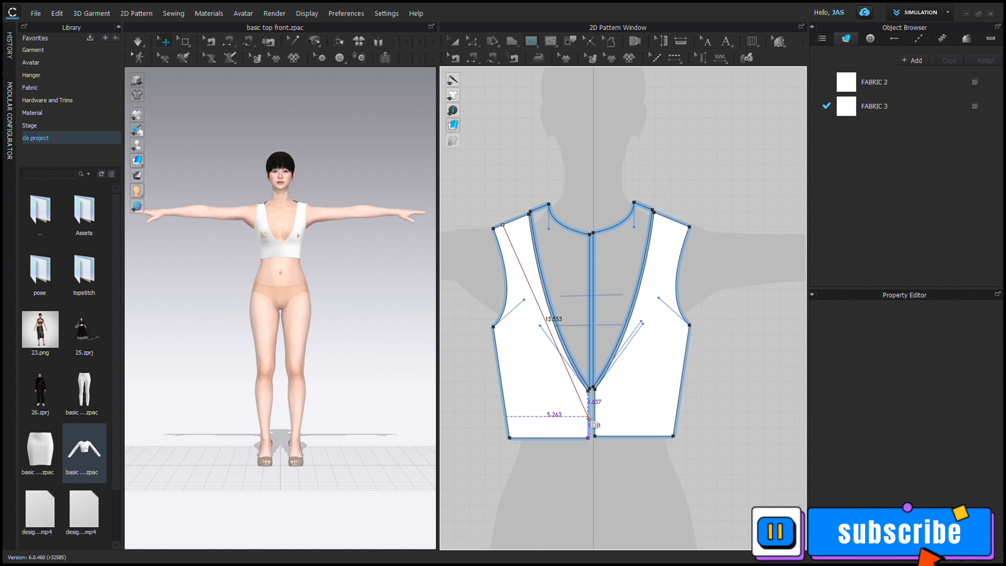
{"action": "left_click_drag", "start_coordinate": [589, 412], "coordinate": [642, 463]}
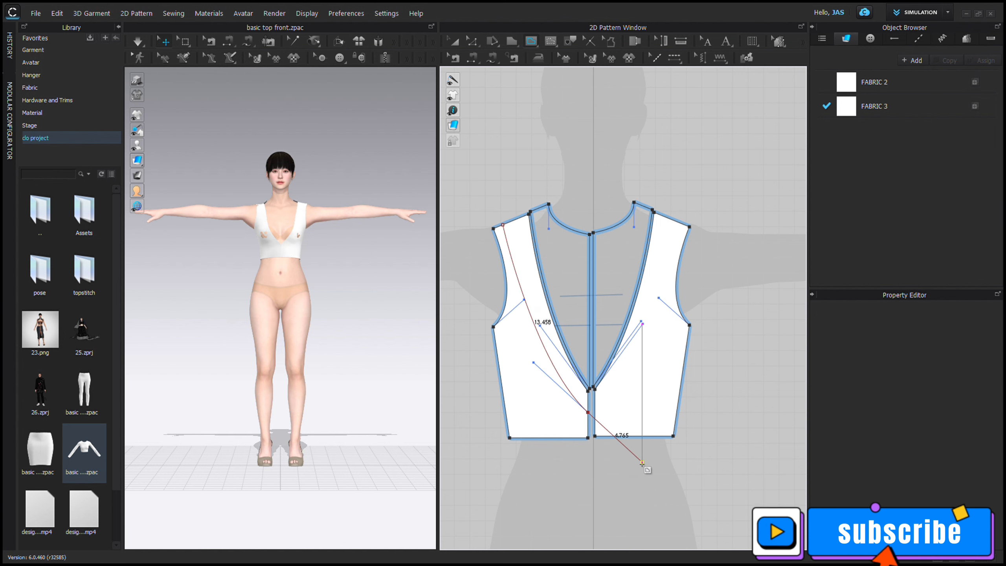
{"action": "double_click", "coordinate": [594, 421]}
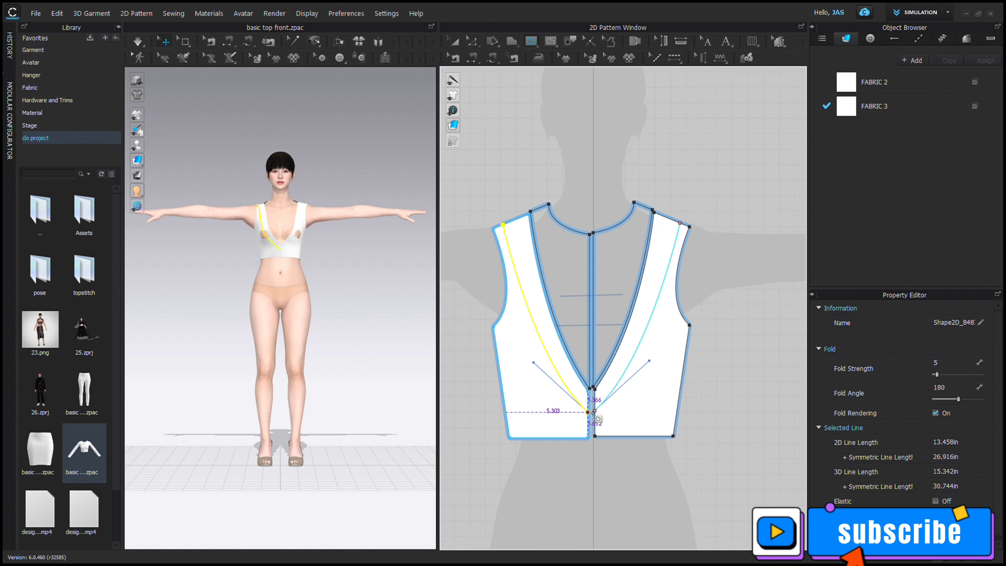
{"action": "key", "text": "a"}
{"action": "left_click", "coordinate": [541, 342]}
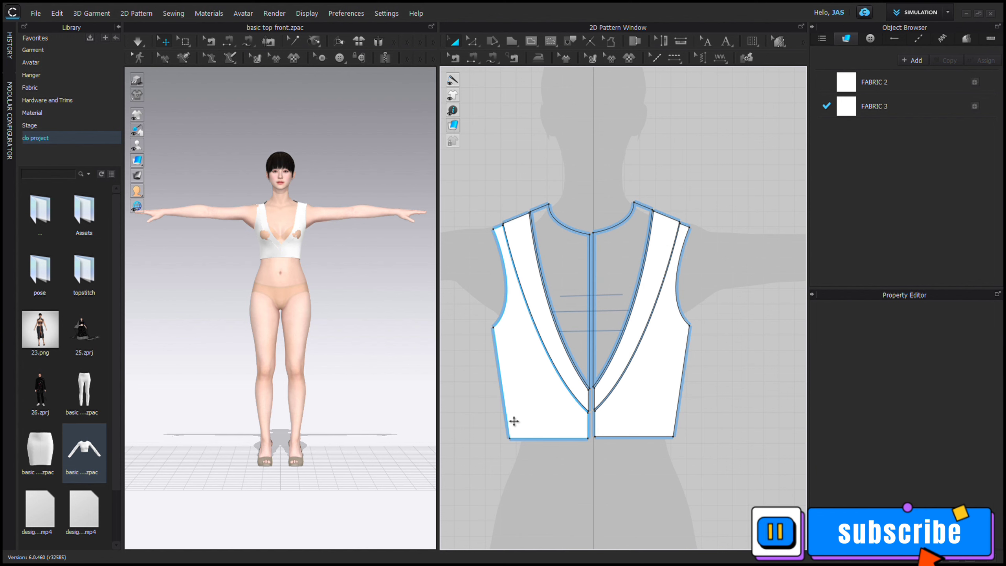
Step: Draw a horizontal line about 5.31 in long from the side seam to the lower curve end, and cut off the bottom front band
{"action": "key", "text": "s"}
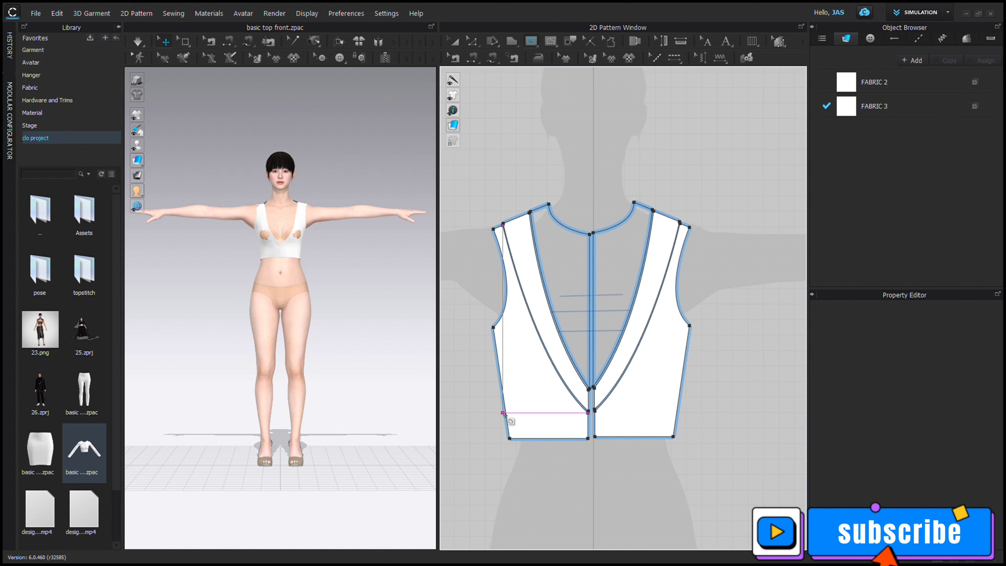
{"action": "double_click", "coordinate": [587, 413]}
{"action": "key", "text": "a"}
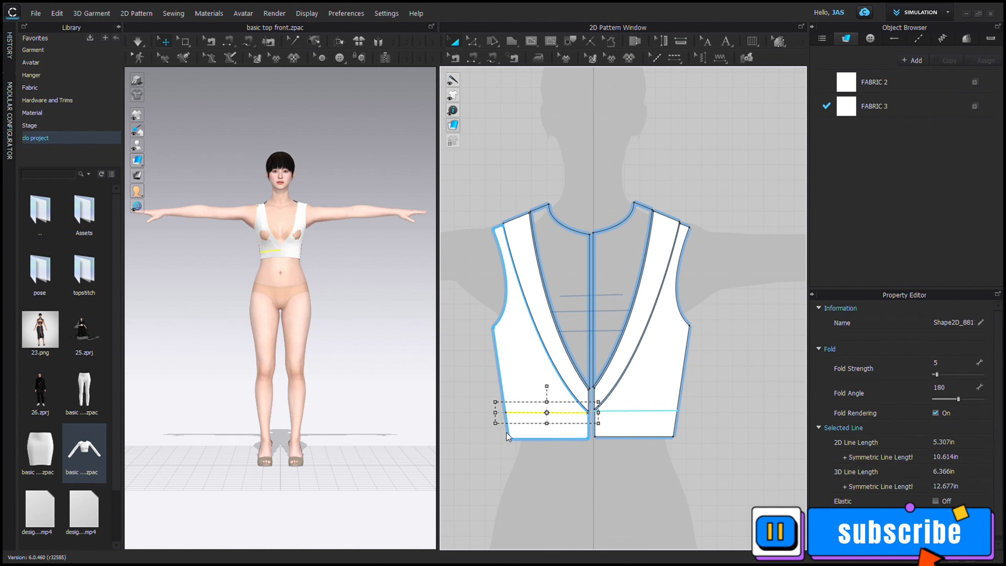
{"action": "left_click", "coordinate": [555, 429]}
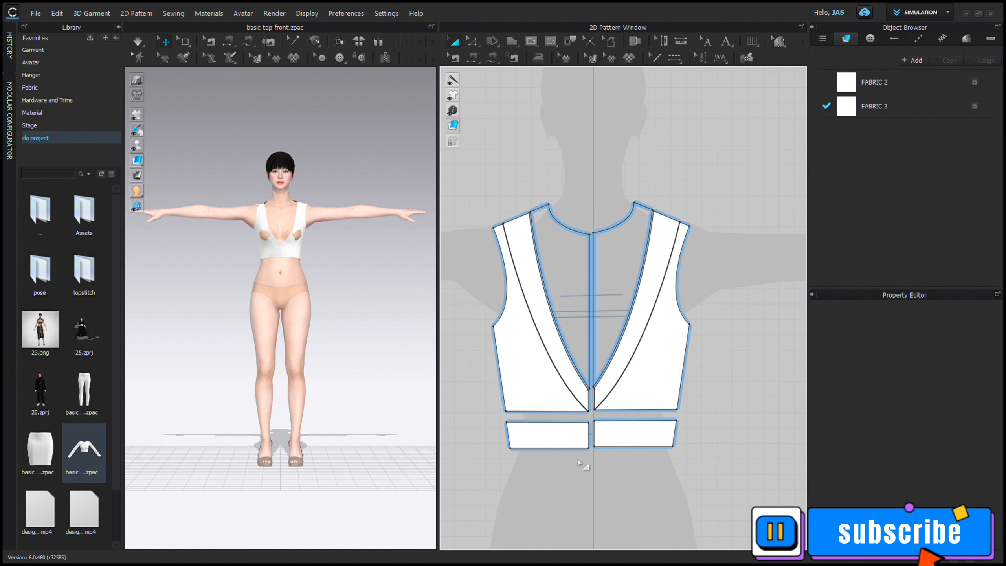
Step: Lengthen the bottom front bands downward and widen them toward the side seams, to a 2D line length of about 22.76 in
{"action": "left_click", "coordinate": [551, 449]}
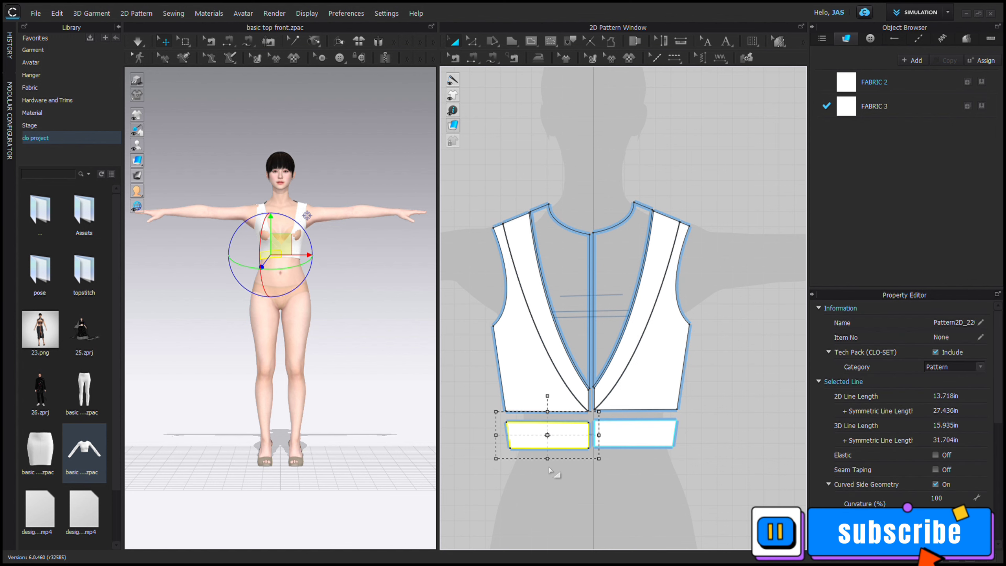
{"action": "left_click_drag", "start_coordinate": [554, 464], "coordinate": [554, 504]}
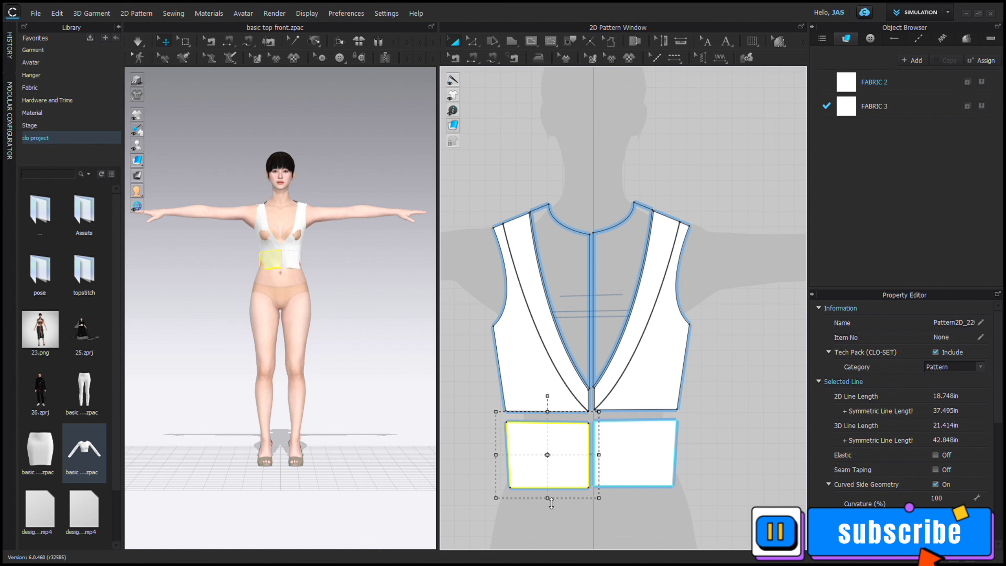
{"action": "left_click_drag", "start_coordinate": [551, 501], "coordinate": [550, 519]}
{"action": "left_click_drag", "start_coordinate": [496, 466], "coordinate": [486, 465]}
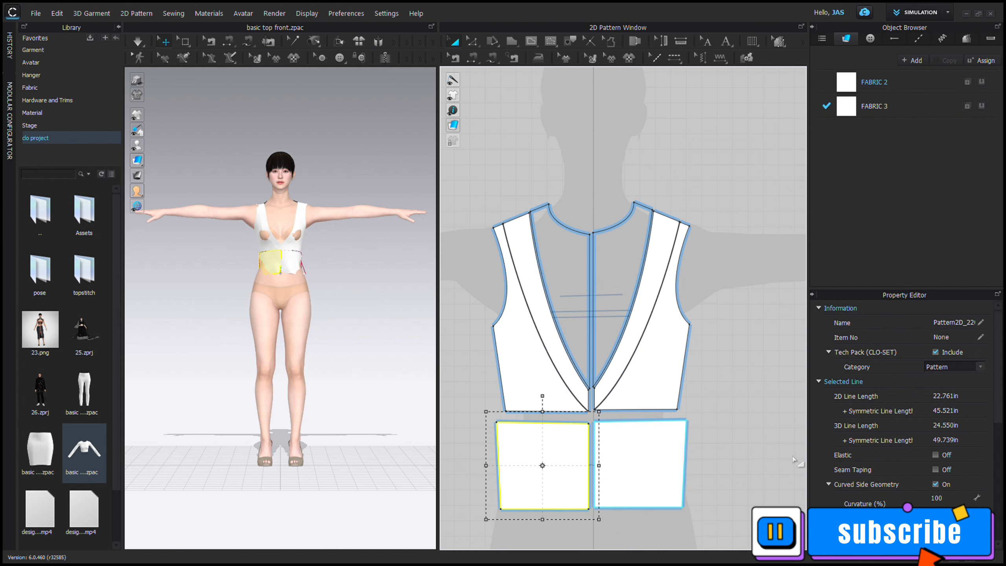
Step: Draw a horizontal line across the lower back bodice from the side seam to the center back, and cut the back pattern along it
{"action": "scroll", "coordinate": [717, 234], "scroll_direction": "down", "scroll_amount": 4}
{"action": "middle_click_drag", "start_coordinate": [532, 107], "coordinate": [535, 195]}
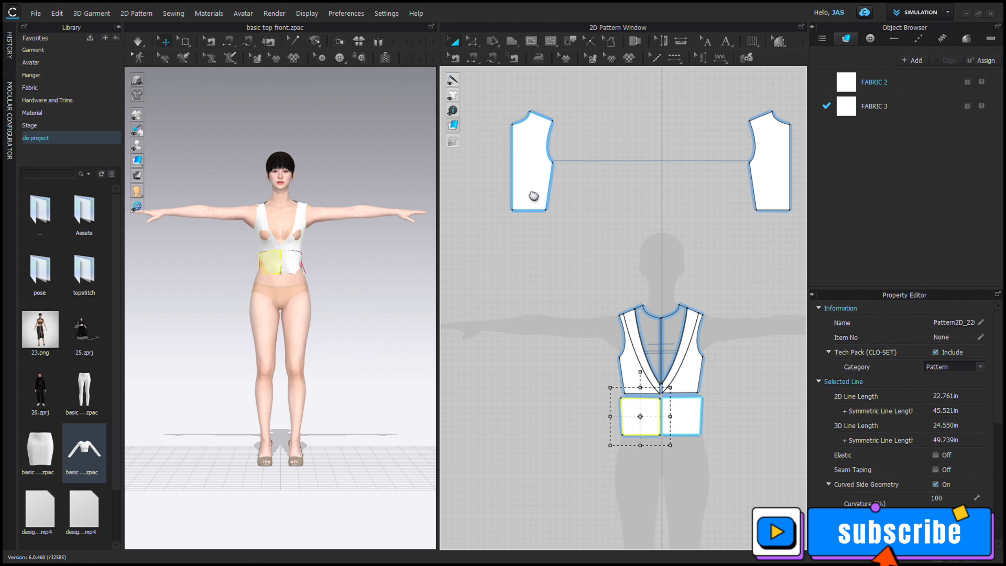
{"action": "scroll", "coordinate": [536, 194], "scroll_direction": "up", "scroll_amount": 3}
{"action": "scroll", "coordinate": [536, 194], "scroll_direction": "up", "scroll_amount": 1}
{"action": "right_click_drag", "start_coordinate": [359, 292], "coordinate": [216, 296]}
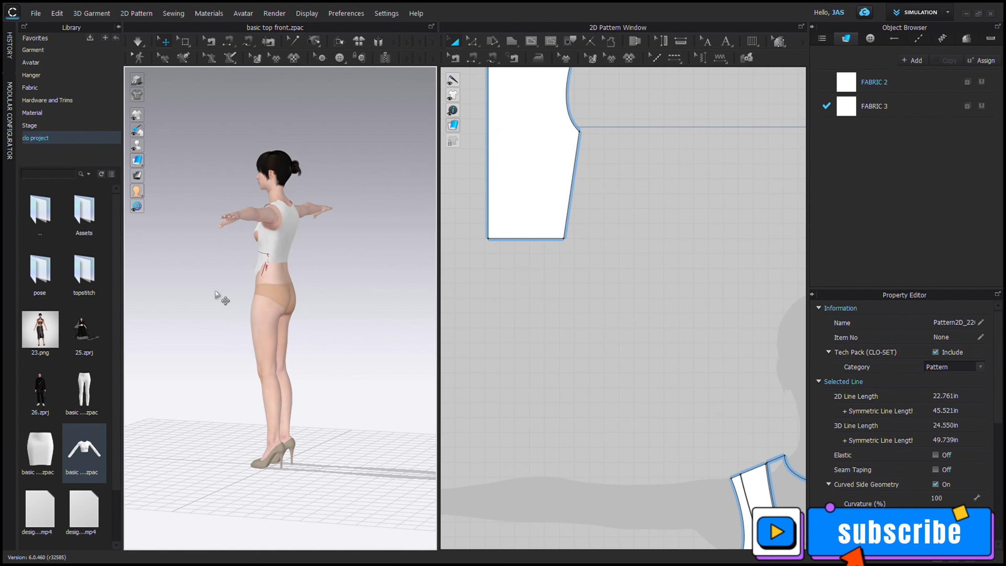
{"action": "left_click", "coordinate": [268, 260]}
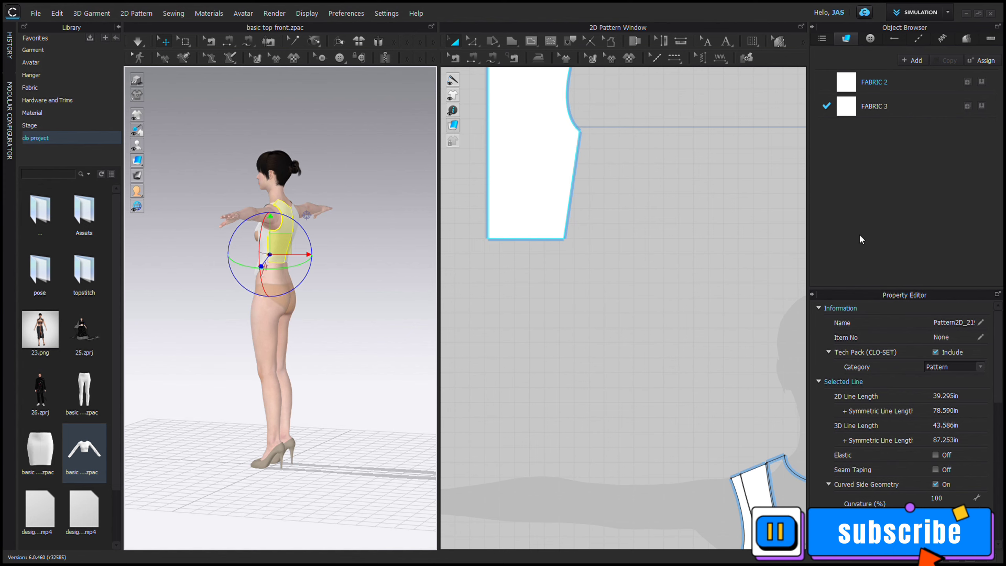
{"action": "middle_click_drag", "start_coordinate": [681, 270], "coordinate": [459, 276]}
{"action": "middle_click_drag", "start_coordinate": [627, 271], "coordinate": [486, 274]}
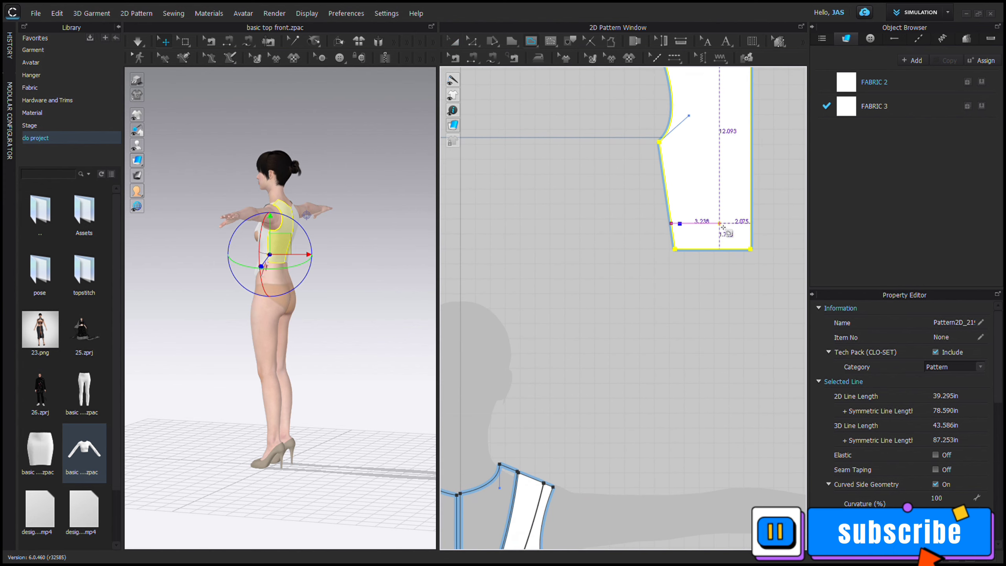
{"action": "double_click", "coordinate": [751, 223]}
{"action": "key", "text": "a"}
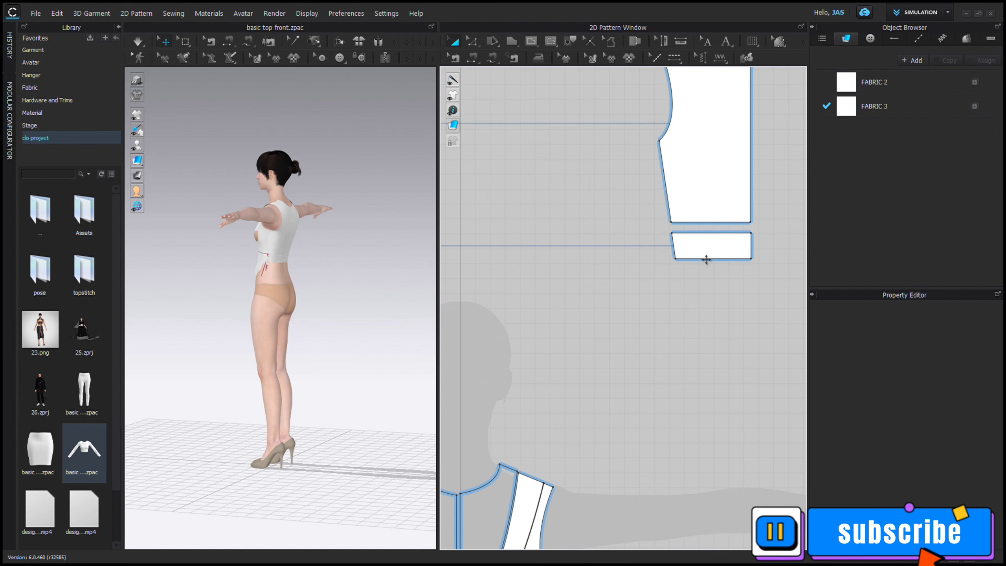
Step: Lengthen the lower back bands downward and widen them toward the center back, to a 2D line length of about 22.29 in
{"action": "left_click", "coordinate": [708, 259]}
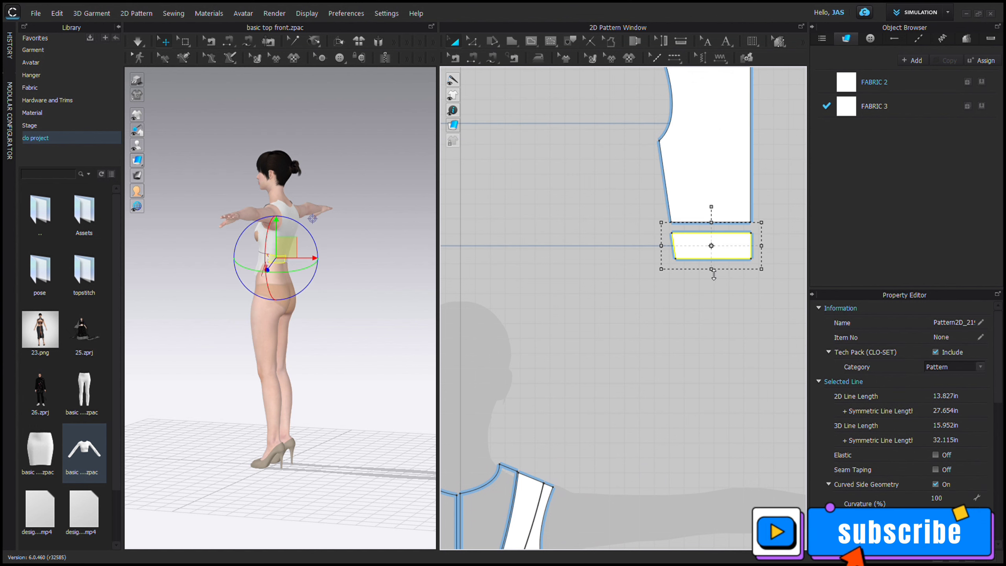
{"action": "left_click_drag", "start_coordinate": [711, 295], "coordinate": [712, 322]}
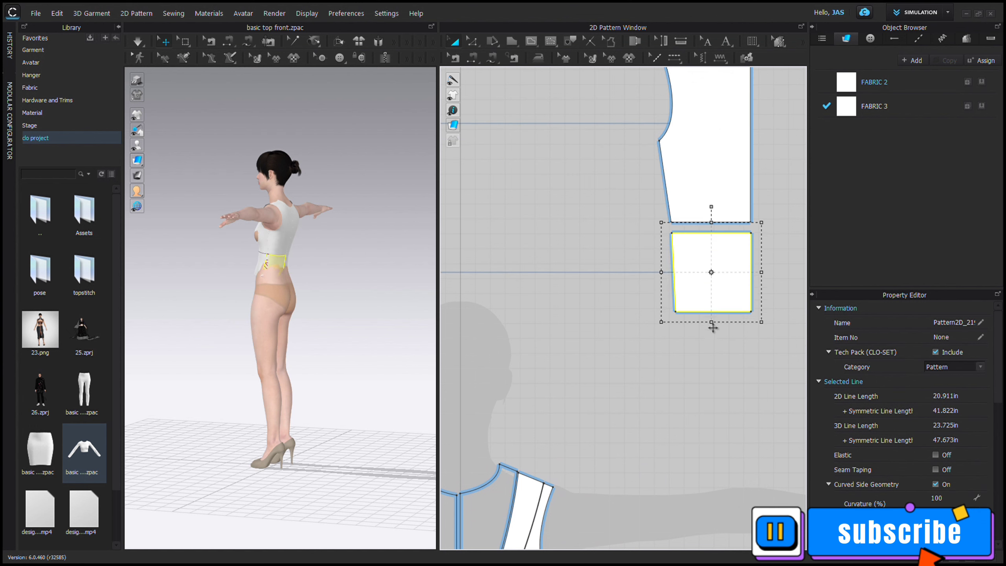
{"action": "left_click_drag", "start_coordinate": [761, 280], "coordinate": [770, 286]}
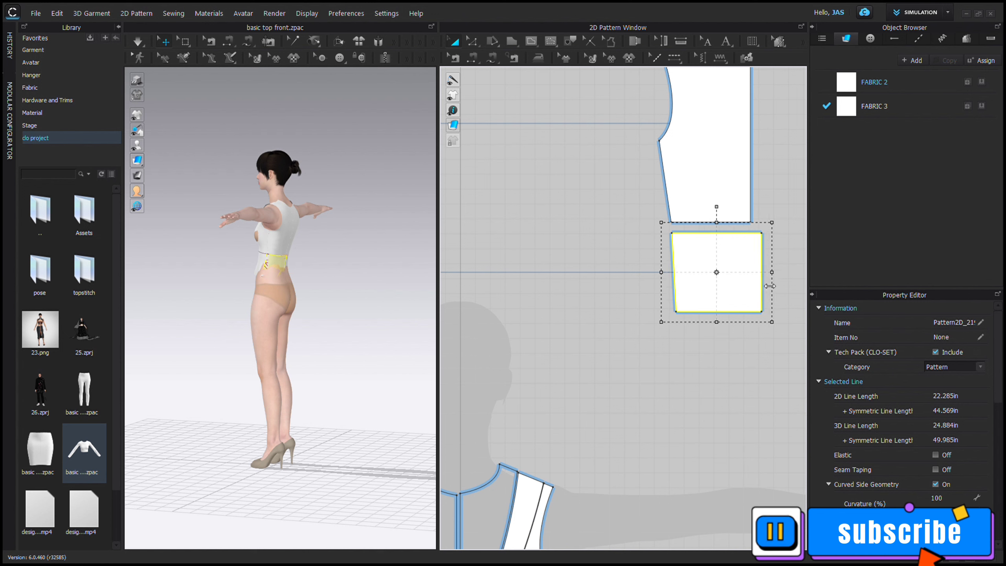
Step: Simulate the garment and pull the enlarged back bands into place around the avatar's lower back and waist
{"action": "key", "text": "space"}
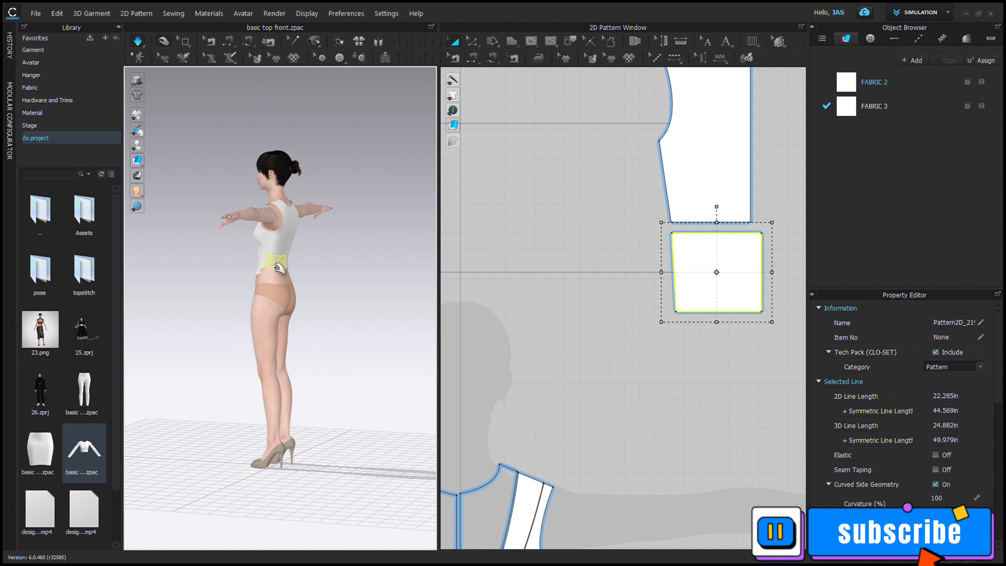
{"action": "left_click_drag", "start_coordinate": [276, 275], "coordinate": [202, 288]}
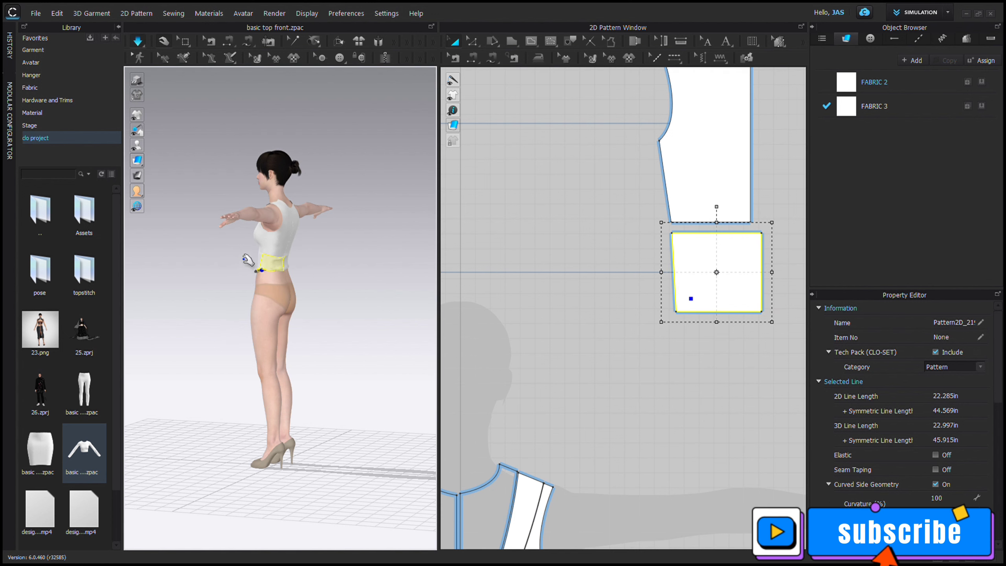
{"action": "left_click_drag", "start_coordinate": [273, 265], "coordinate": [309, 281]}
{"action": "right_click_drag", "start_coordinate": [349, 282], "coordinate": [262, 279]}
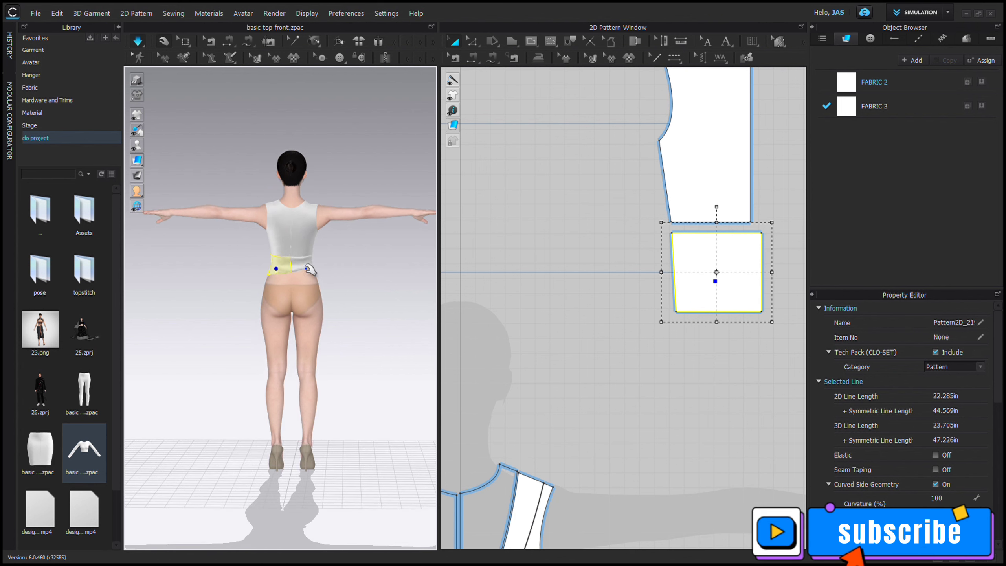
{"action": "left_click_drag", "start_coordinate": [307, 268], "coordinate": [330, 318]}
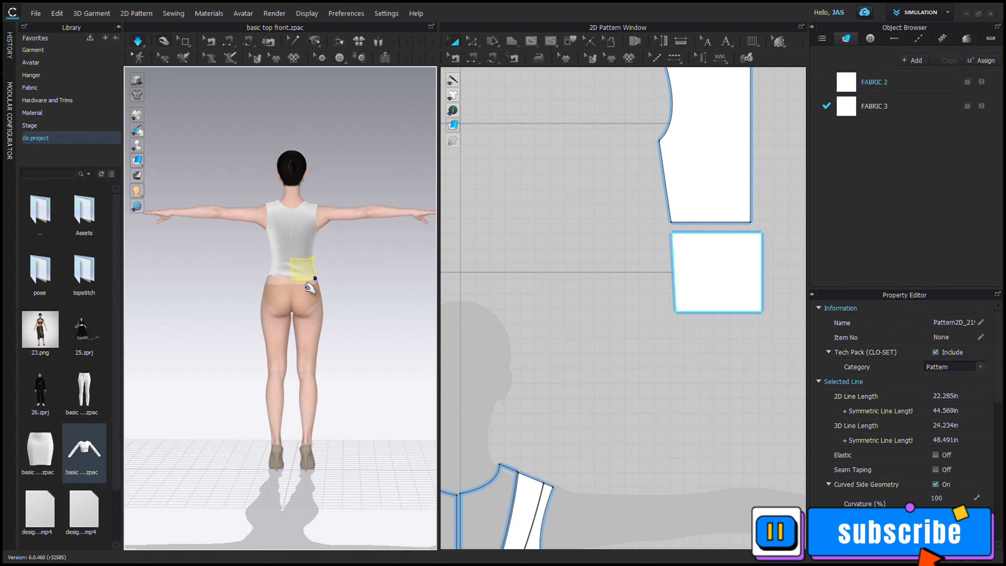
{"action": "left_click", "coordinate": [302, 274]}
{"action": "right_click_drag", "start_coordinate": [281, 275], "coordinate": [85, 312]}
{"action": "left_click_drag", "start_coordinate": [264, 277], "coordinate": [235, 287]}
{"action": "left_click", "coordinate": [351, 283]}
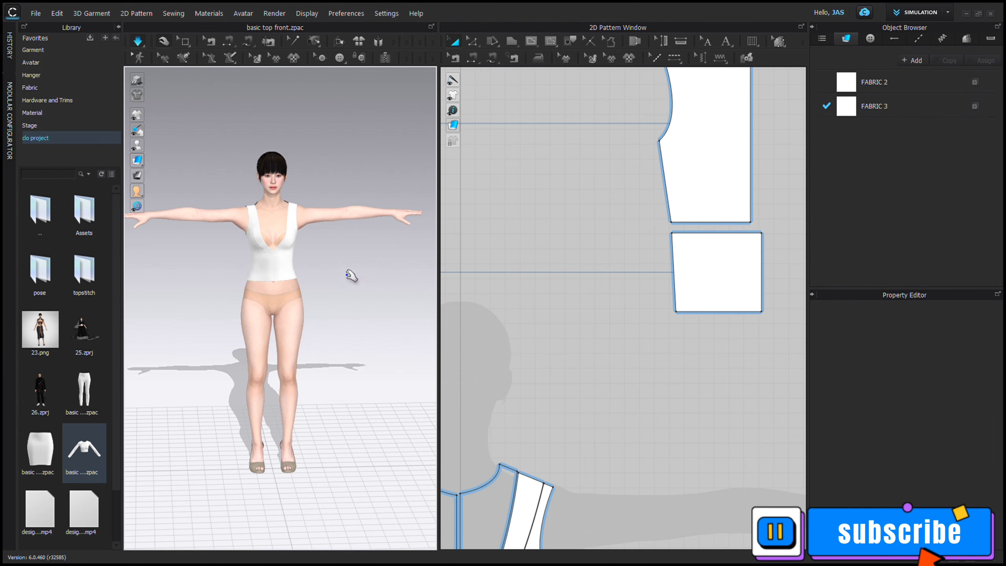
Step: Examine the fit of the V-neck top and waist bands from the front of the avatar
{"action": "scroll", "coordinate": [351, 285], "scroll_direction": "up", "scroll_amount": 6}
{"action": "middle_click_drag", "start_coordinate": [268, 140], "coordinate": [285, 264]}
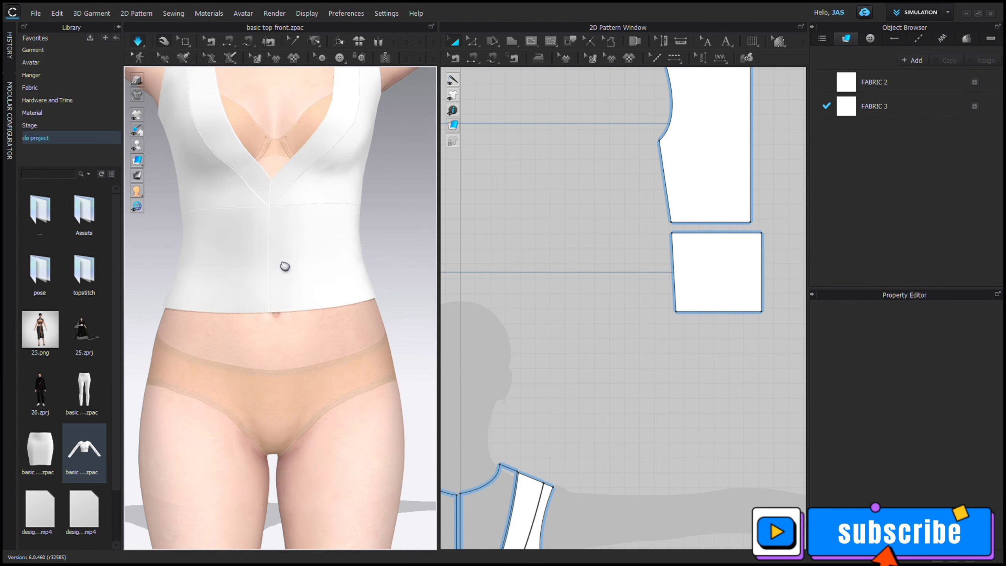
{"action": "scroll", "coordinate": [298, 216], "scroll_direction": "down", "scroll_amount": 8}
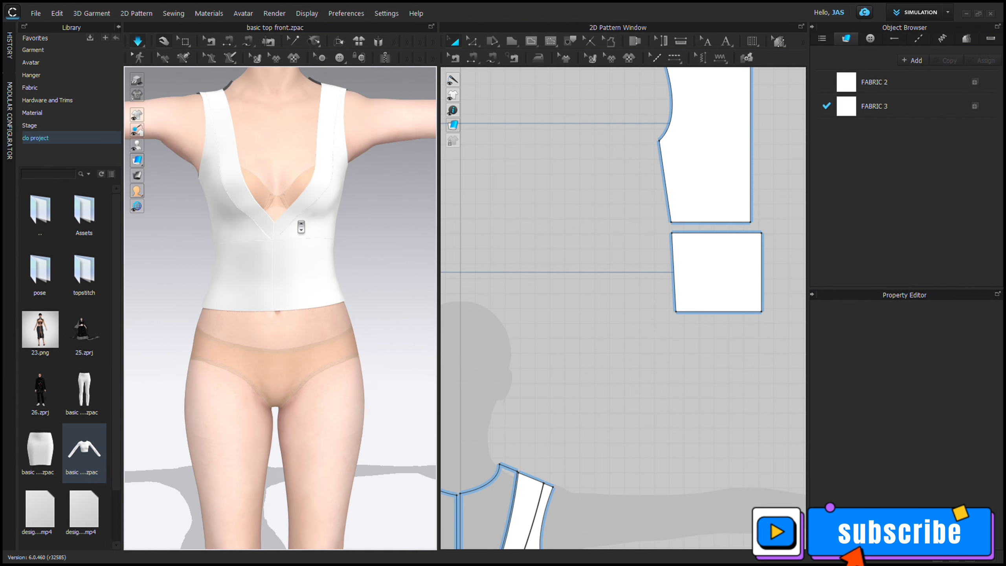
{"action": "scroll", "coordinate": [298, 238], "scroll_direction": "down", "scroll_amount": 6}
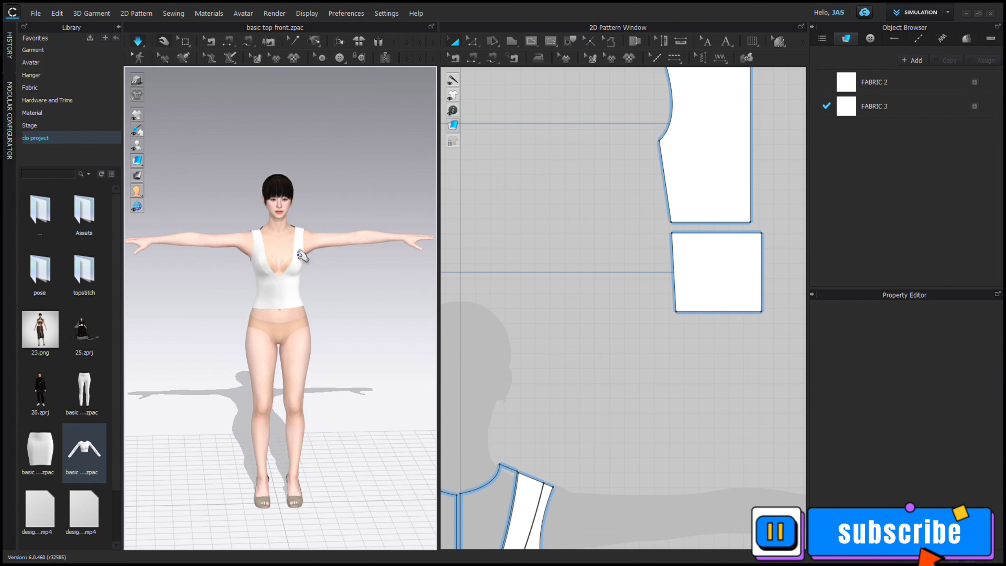
{"action": "right_click_drag", "start_coordinate": [295, 222], "coordinate": [296, 231]}
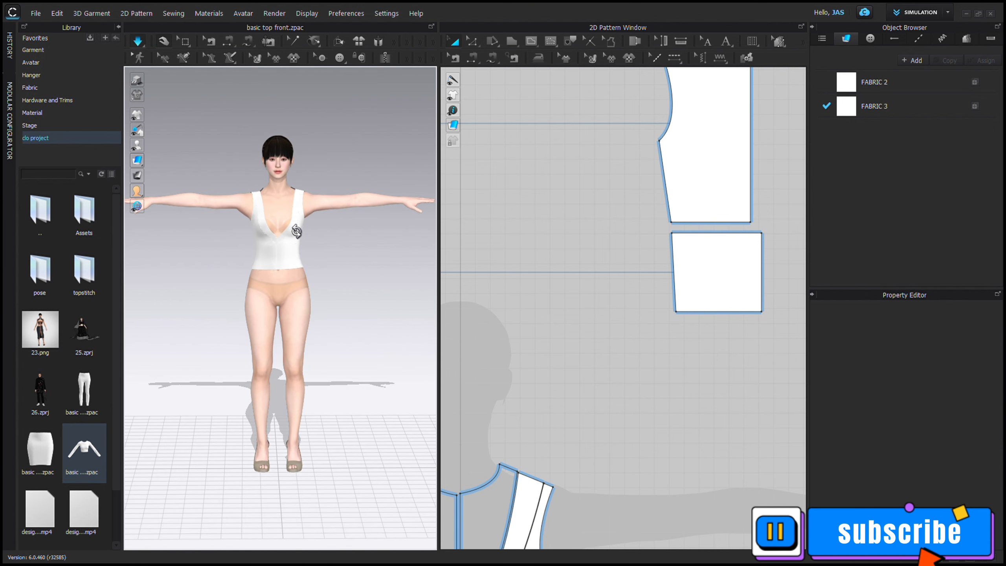
{"action": "scroll", "coordinate": [300, 237], "scroll_direction": "down", "scroll_amount": 2}
Step: Draw a large circular skirt pattern beside the front bodice, with a 2D line length of about 163.44 in
{"action": "scroll", "coordinate": [665, 234], "scroll_direction": "down", "scroll_amount": 6}
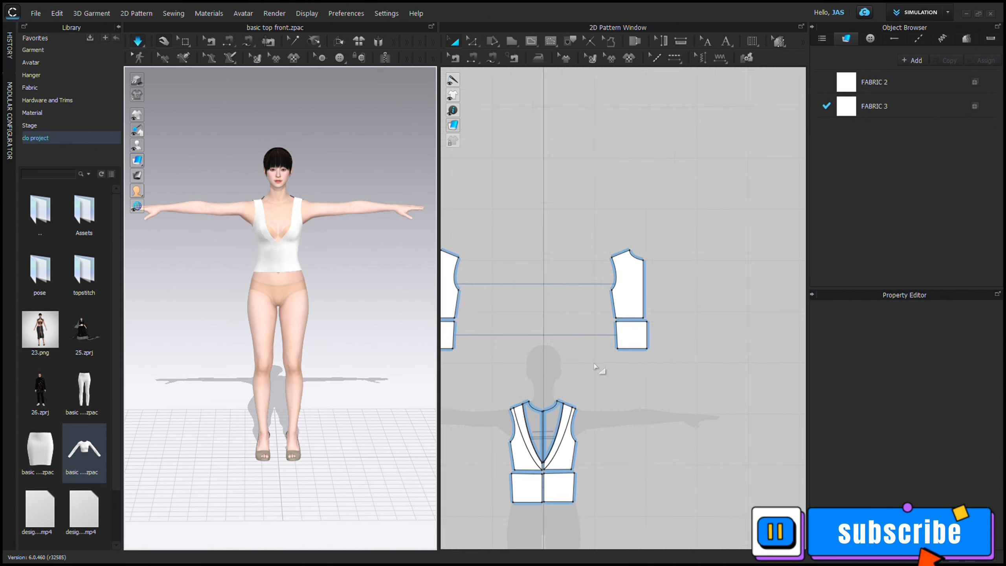
{"action": "right_click_drag", "start_coordinate": [664, 234], "coordinate": [677, 228]}
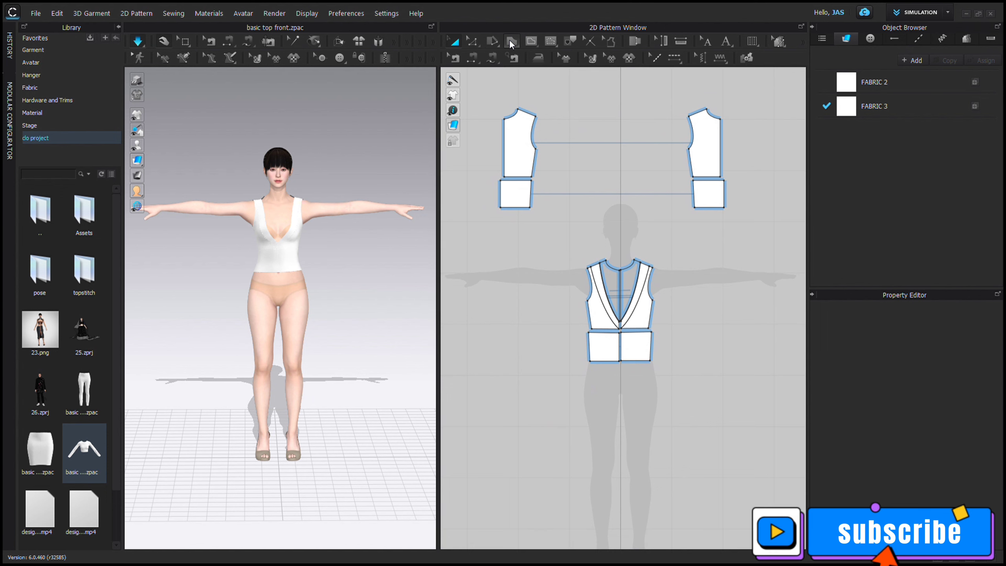
{"action": "left_click", "coordinate": [530, 87]}
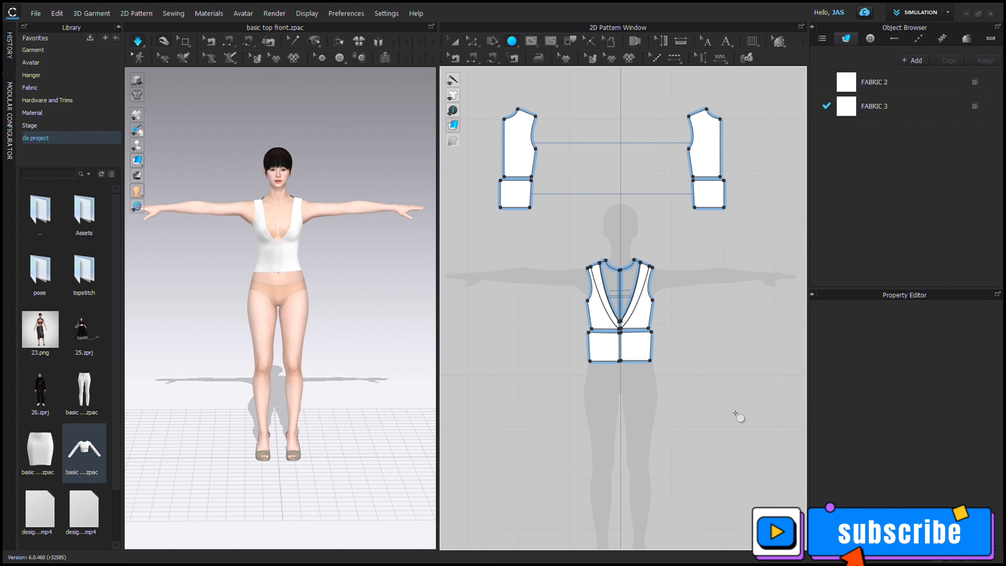
{"action": "scroll", "coordinate": [739, 416], "scroll_direction": "down", "scroll_amount": 2}
{"action": "middle_click_drag", "start_coordinate": [739, 416], "coordinate": [635, 265]}
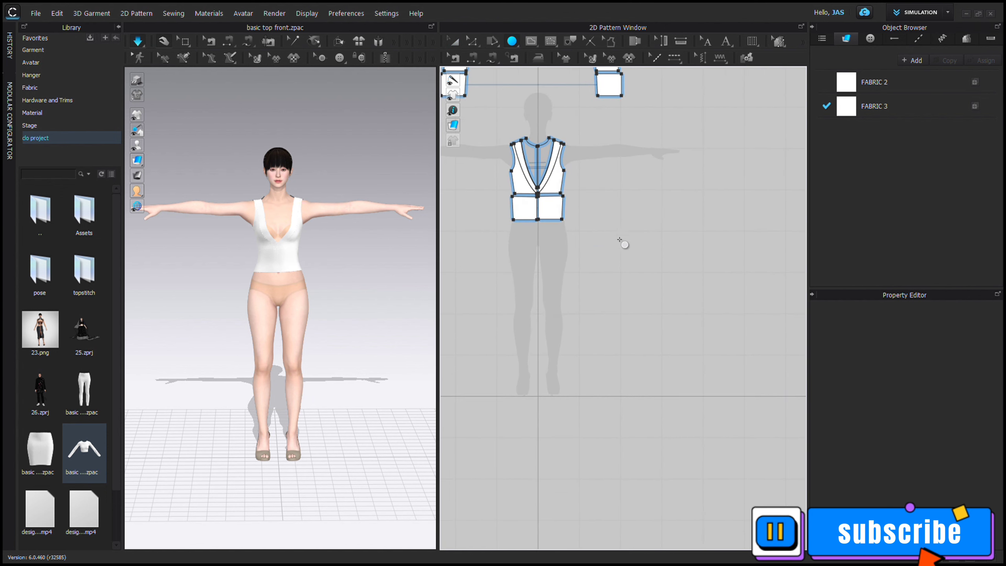
{"action": "left_click_drag", "start_coordinate": [624, 245], "coordinate": [832, 456]}
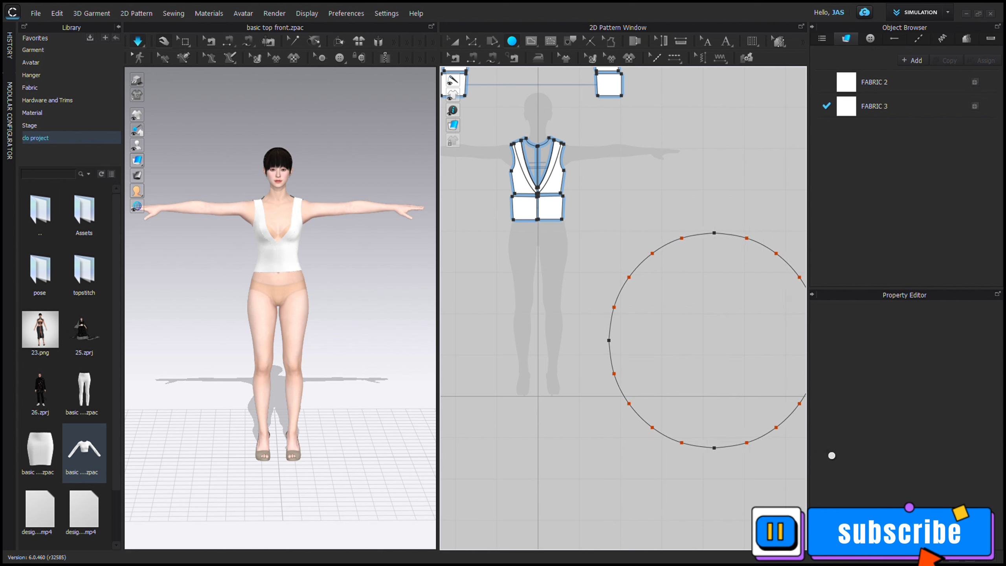
{"action": "left_click", "coordinate": [645, 329]}
{"action": "left_click_drag", "start_coordinate": [847, 83], "coordinate": [730, 359]}
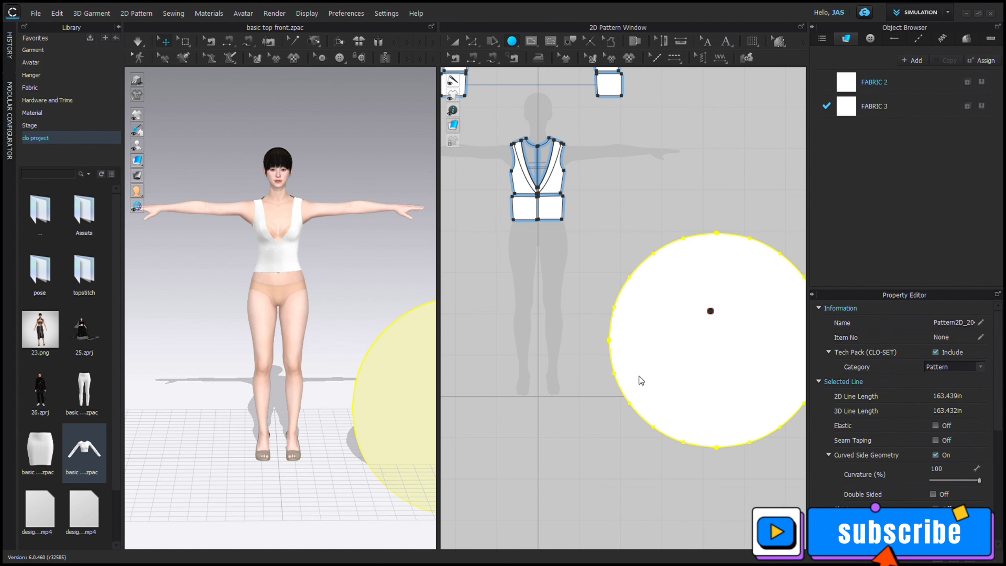
Step: Draw an internal circle about 50.44 in around at the center of the large circle and convert it to a hole
{"action": "left_click", "coordinate": [531, 41]}
{"action": "left_click_drag", "start_coordinate": [686, 311], "coordinate": [752, 374]}
{"action": "key", "text": "a"}
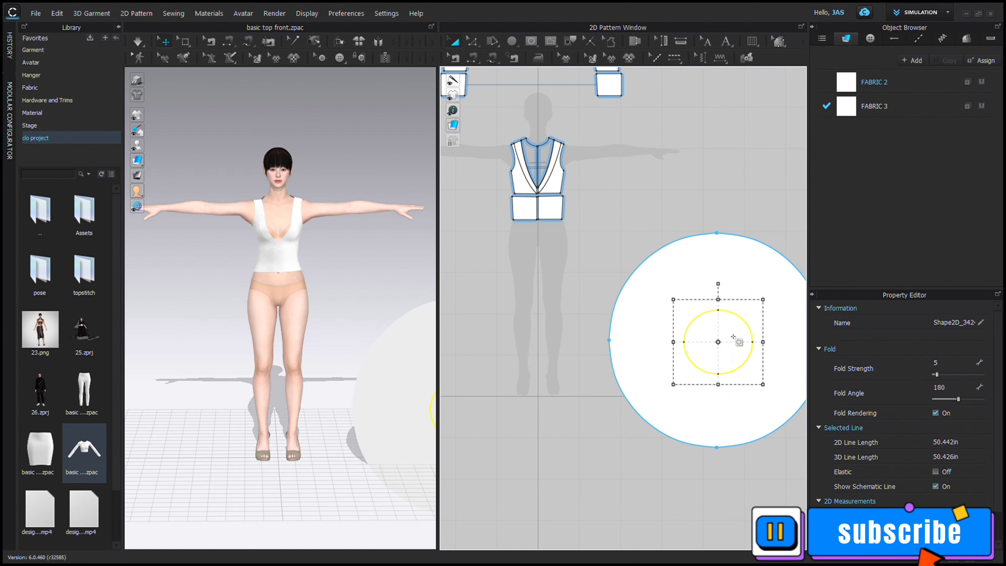
{"action": "left_click_drag", "start_coordinate": [733, 341], "coordinate": [727, 341]}
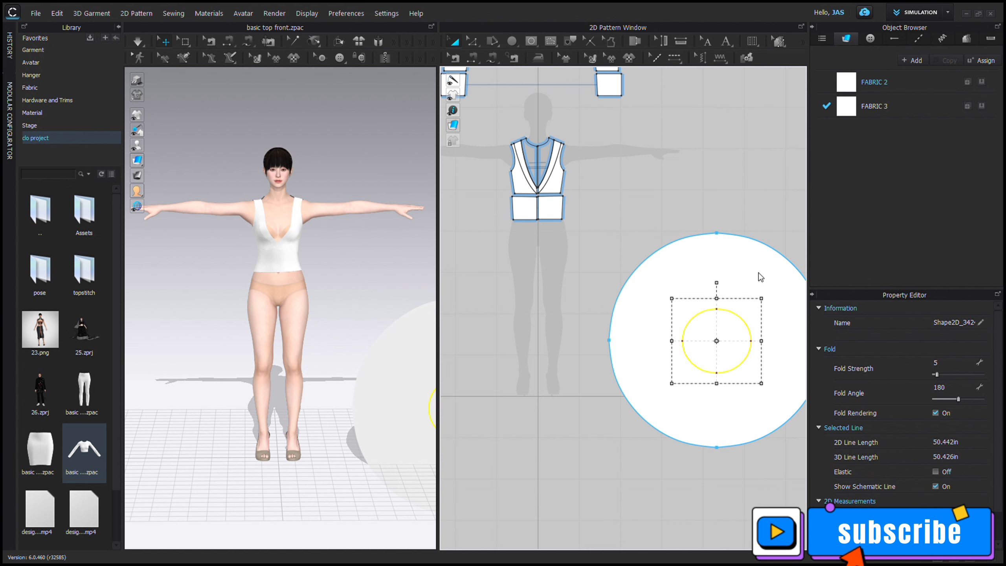
{"action": "left_click", "coordinate": [717, 348]}
{"action": "left_click", "coordinate": [743, 290]}
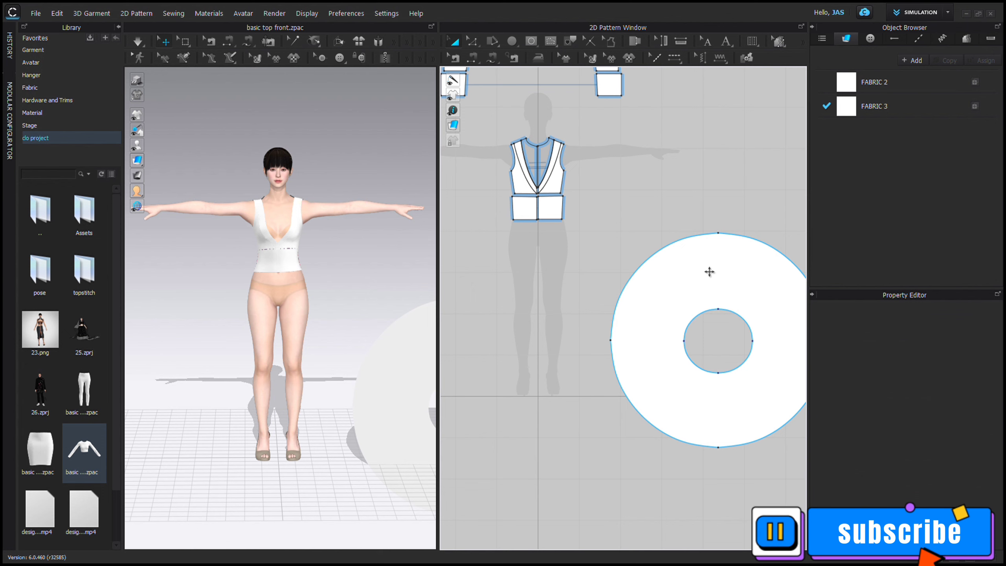
Step: Lay the ring pattern horizontally around the avatar's waist and enlarge it to an outer 2D line length of about 205.80 in
{"action": "left_click_drag", "start_coordinate": [710, 272], "coordinate": [662, 268]}
{"action": "left_click_drag", "start_coordinate": [409, 361], "coordinate": [214, 349]}
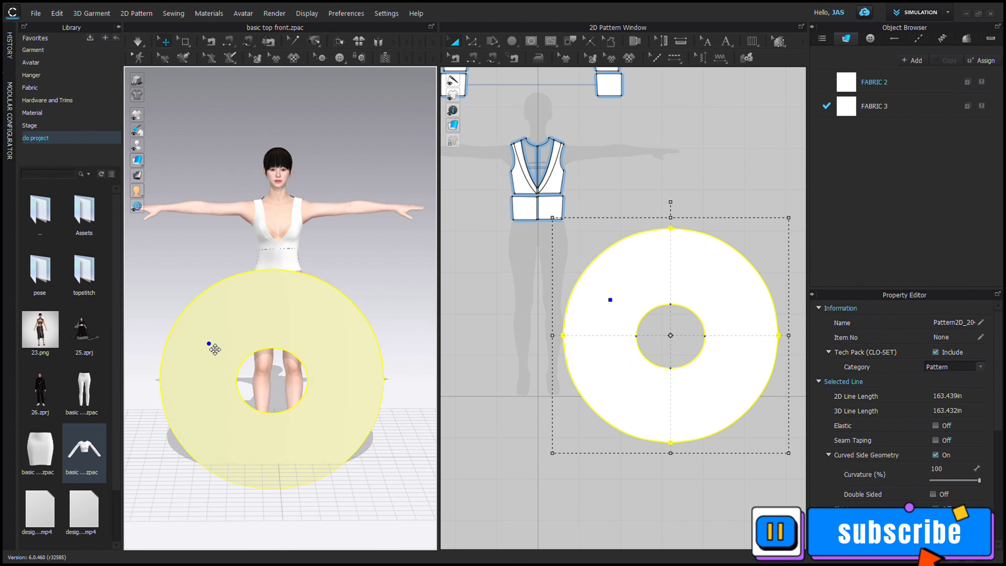
{"action": "left_click", "coordinate": [273, 452]}
{"action": "left_click_drag", "start_coordinate": [278, 486], "coordinate": [277, 386]}
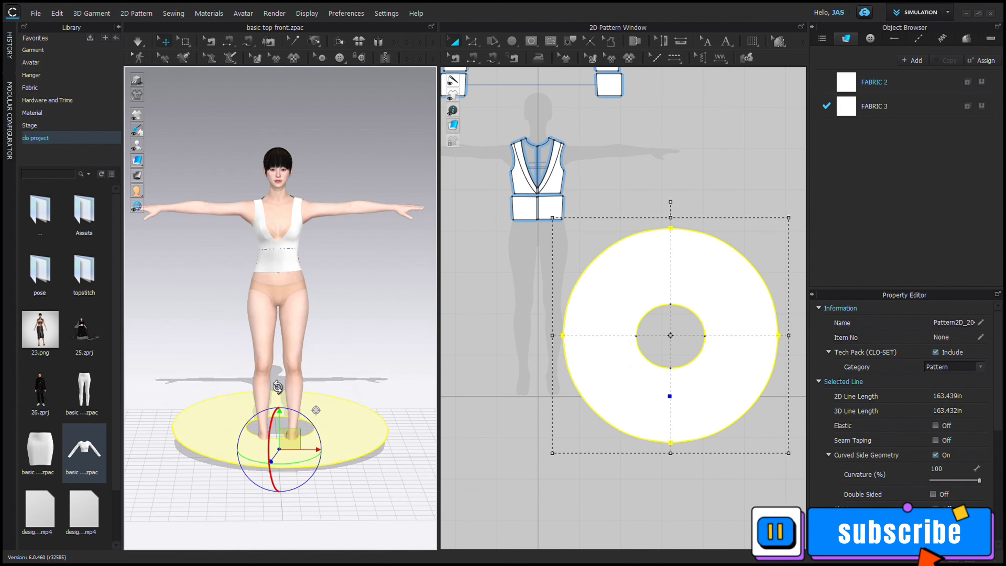
{"action": "left_click_drag", "start_coordinate": [293, 446], "coordinate": [293, 278]}
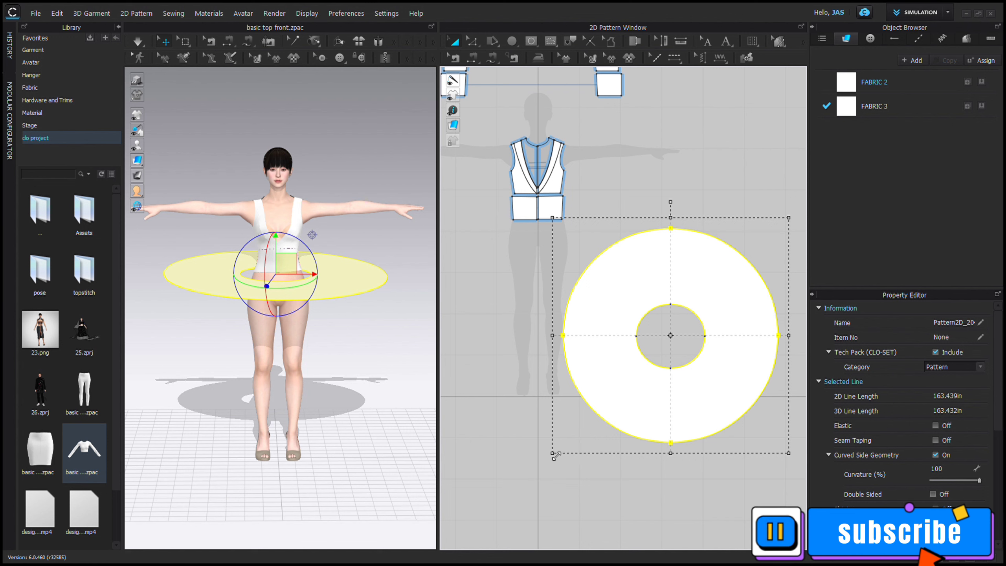
{"action": "left_click_drag", "start_coordinate": [554, 454], "coordinate": [495, 511]}
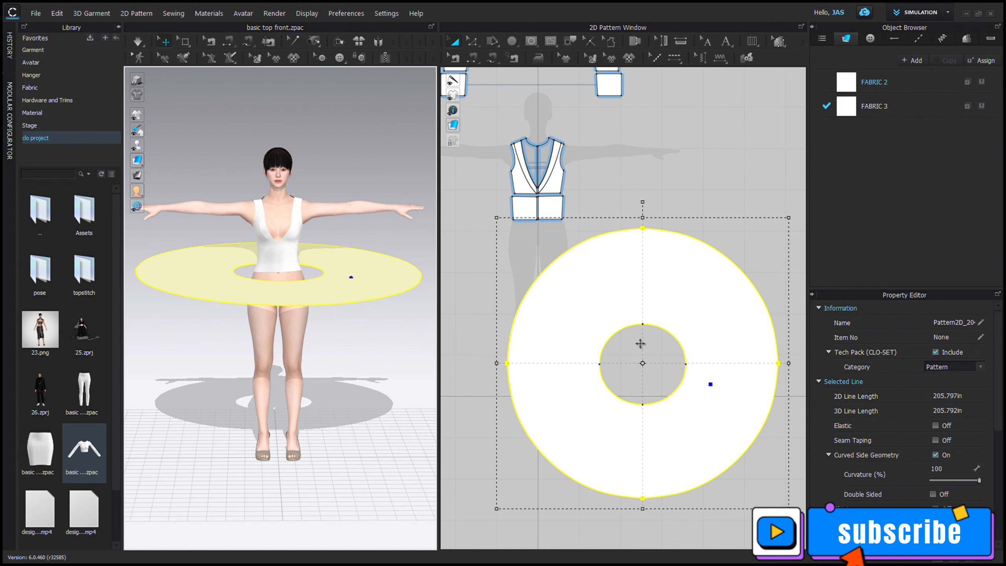
Step: Sew the two front quarters of the ring's inner edge to the bottom edges of the two front waist bands
{"action": "key", "text": "m"}
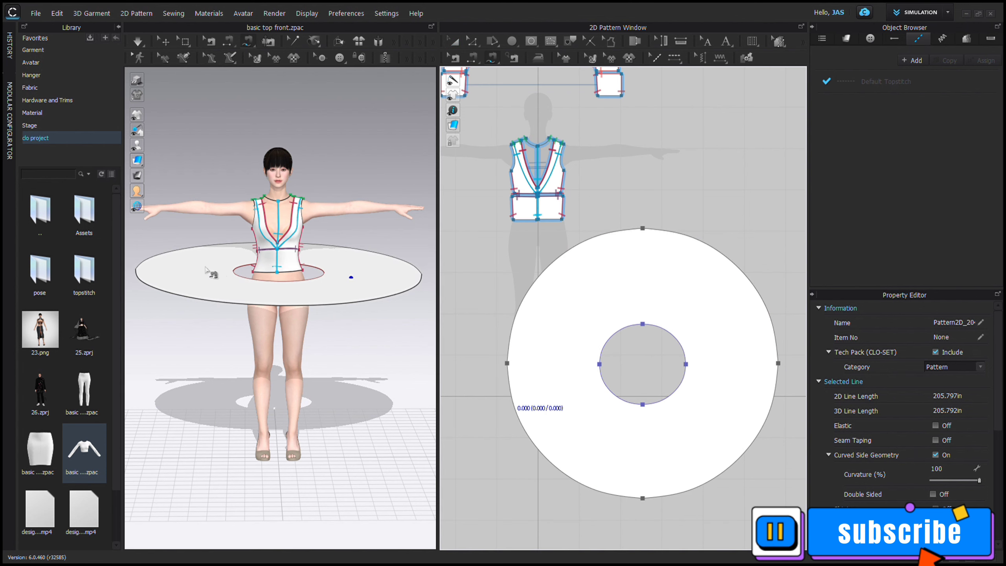
{"action": "right_click_drag", "start_coordinate": [326, 267], "coordinate": [244, 276]}
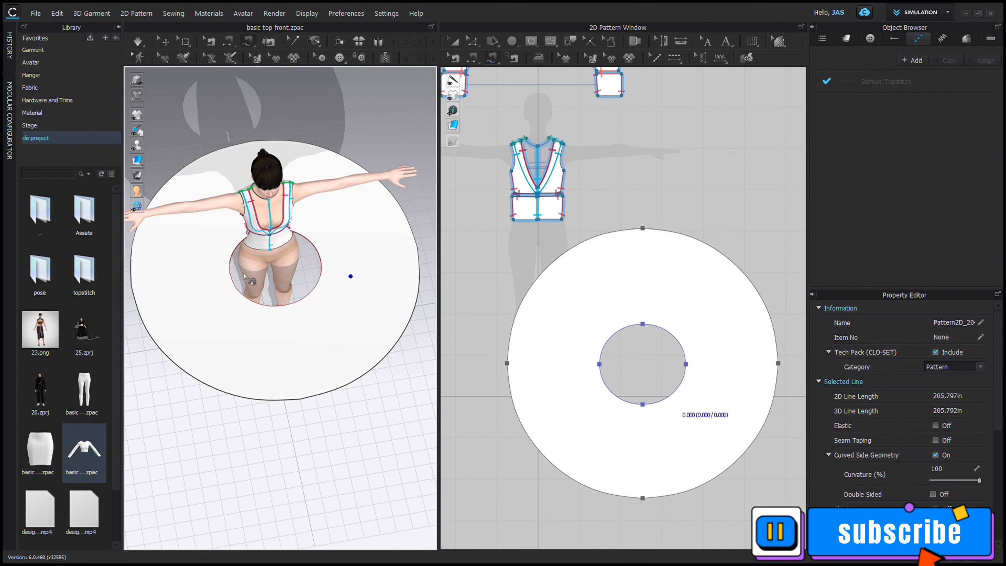
{"action": "left_click", "coordinate": [231, 275]}
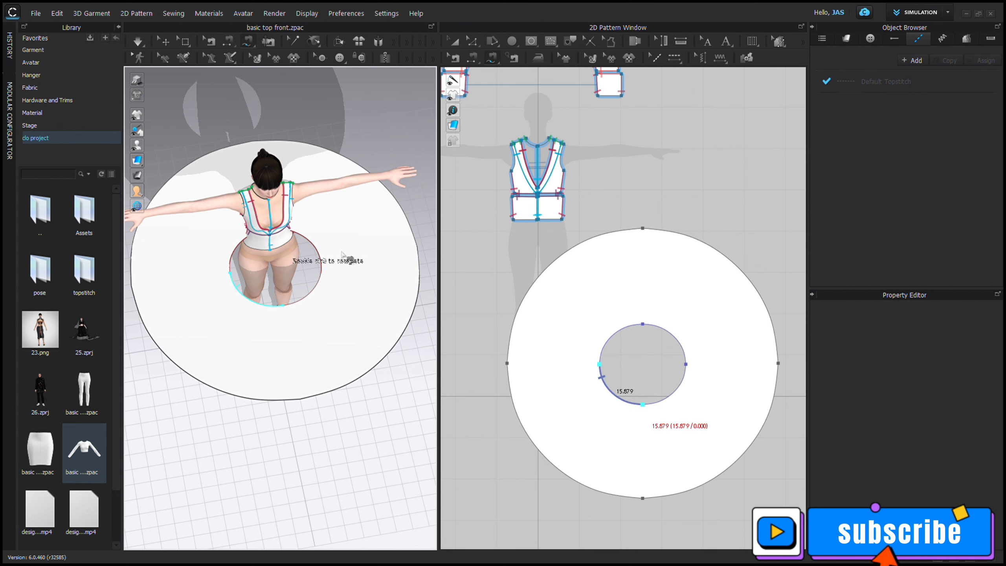
{"action": "left_click", "coordinate": [643, 405]}
{"action": "left_click", "coordinate": [538, 220]}
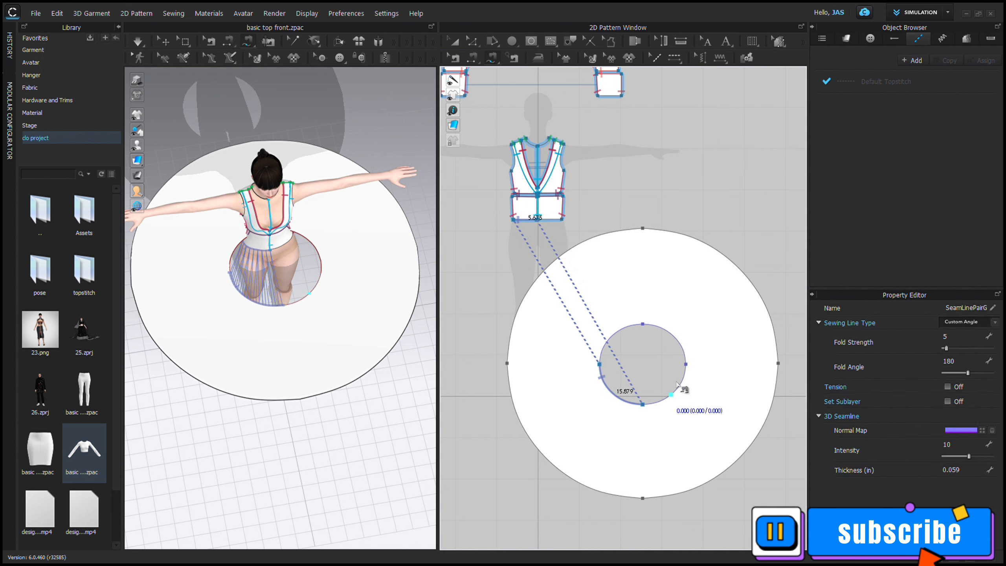
{"action": "left_click", "coordinate": [643, 405]}
{"action": "left_click", "coordinate": [686, 364]}
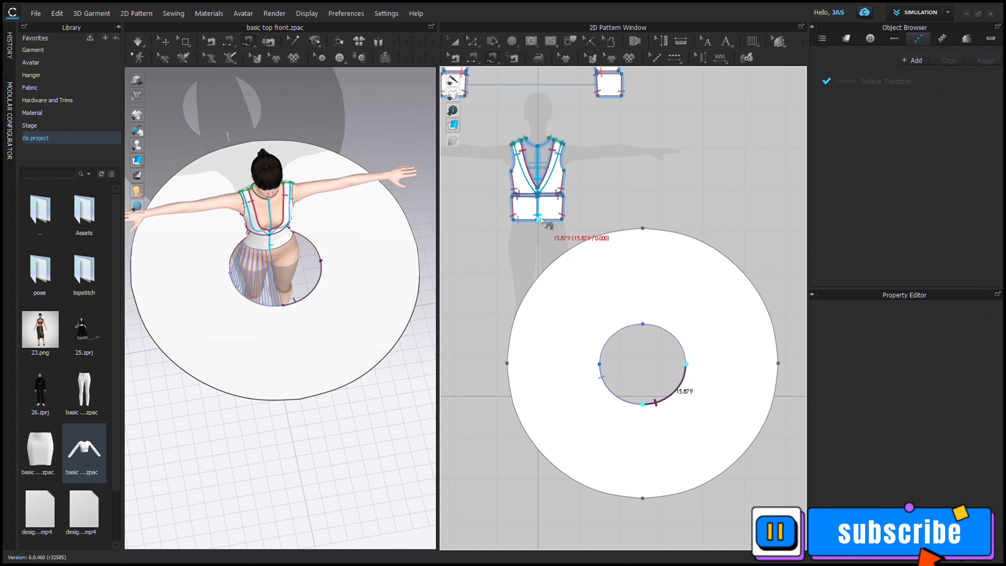
{"action": "left_click", "coordinate": [562, 219]}
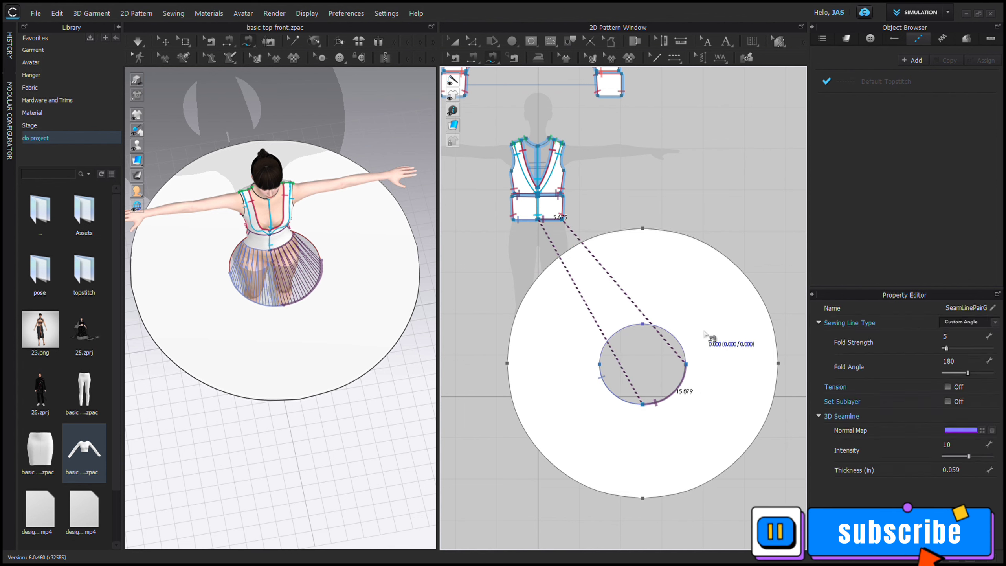
Step: Sew the two back quarters of the ring's inner edge to the bottom edges of the two back waist bands
{"action": "left_click", "coordinate": [688, 365]}
{"action": "left_click", "coordinate": [643, 326]}
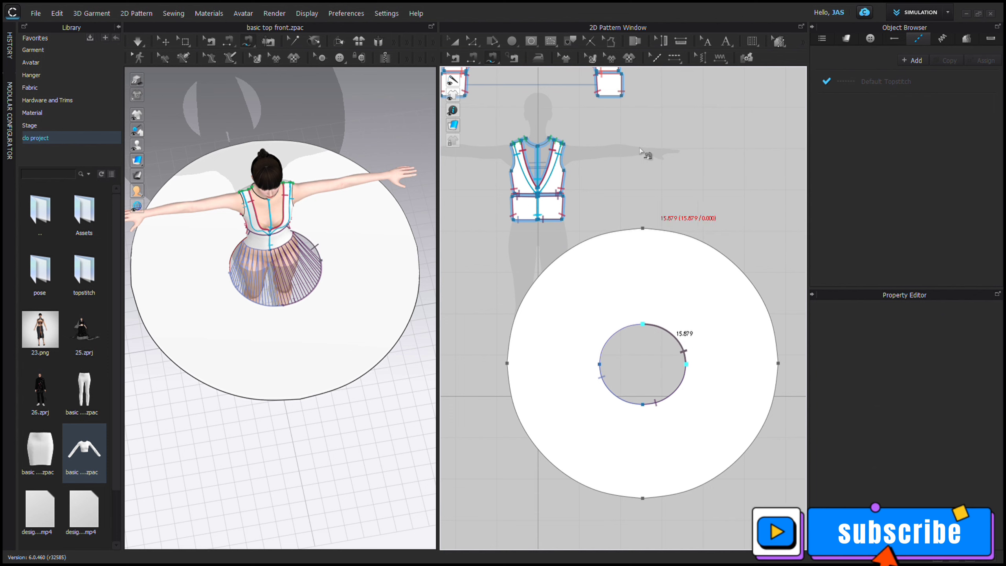
{"action": "right_click_drag", "start_coordinate": [387, 284], "coordinate": [148, 256]}
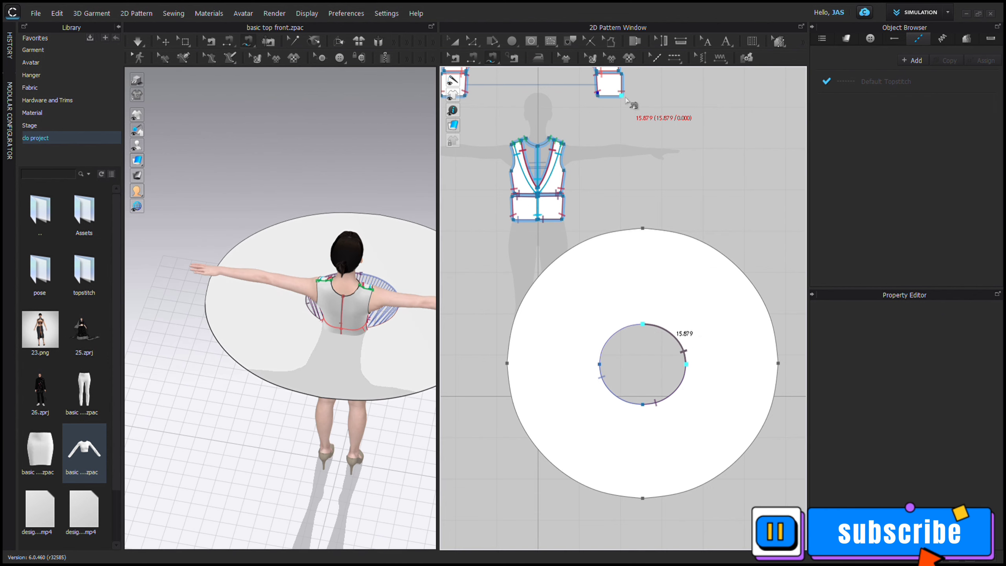
{"action": "left_click", "coordinate": [622, 96]}
{"action": "left_click", "coordinate": [598, 97]}
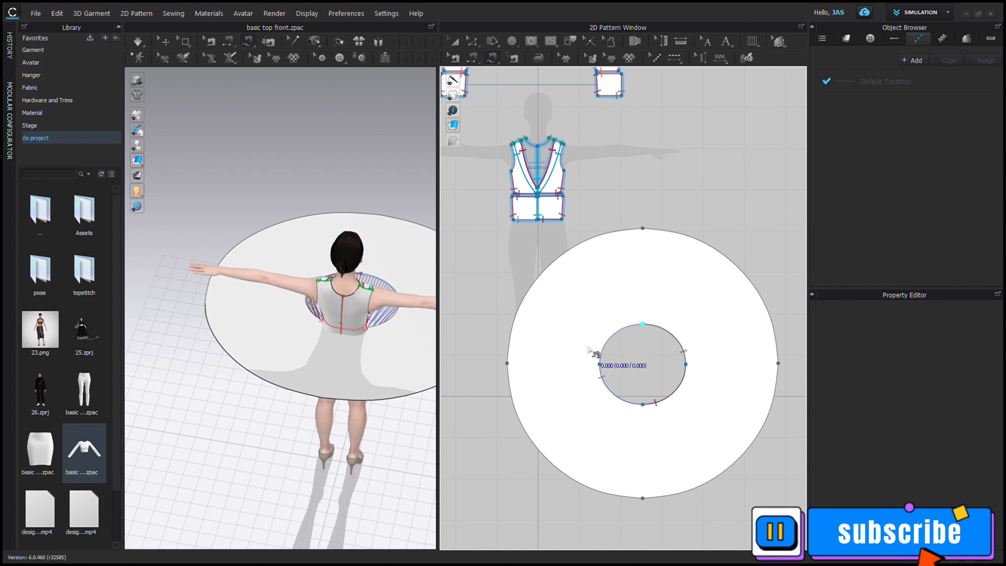
{"action": "left_click", "coordinate": [601, 365]}
{"action": "left_click", "coordinate": [599, 364]}
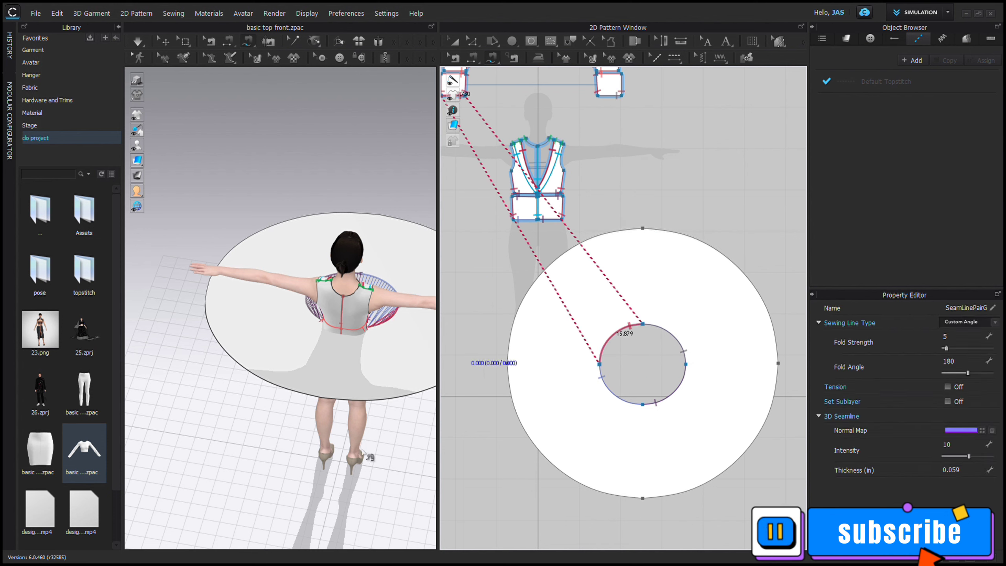
Step: Lower the ring pattern around the avatar's hips and delete the seams on the two back quarters of its inner edge
{"action": "key", "text": "q"}
{"action": "left_click_drag", "start_coordinate": [341, 368], "coordinate": [337, 413]}
{"action": "key", "text": "b"}
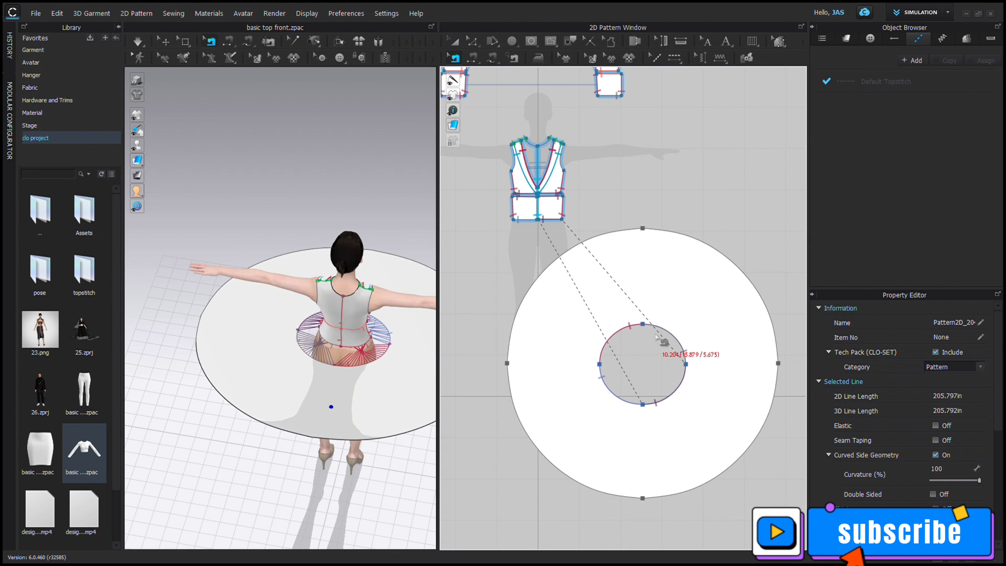
{"action": "left_click", "coordinate": [671, 333]}
{"action": "key", "text": "Delete"}
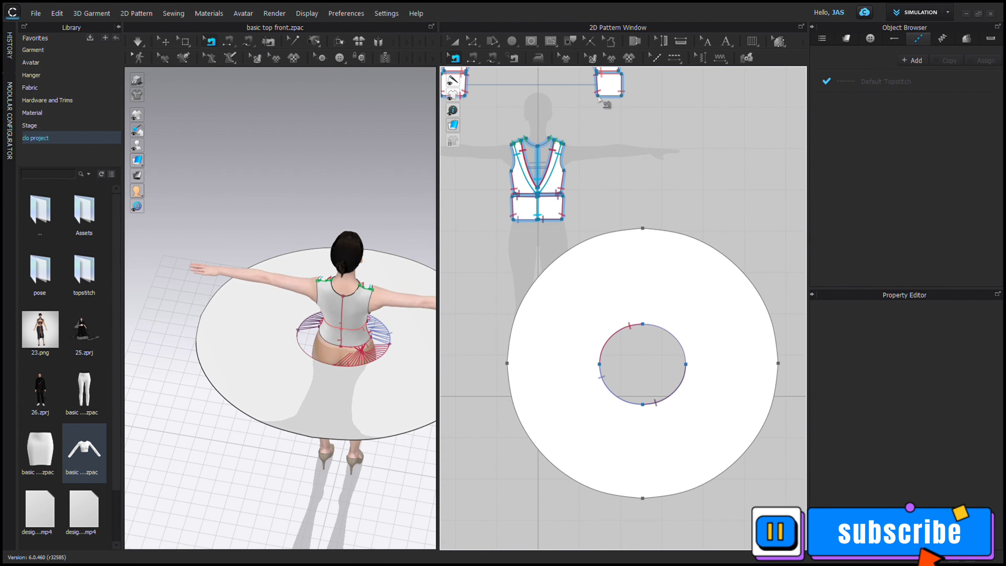
{"action": "left_click", "coordinate": [611, 346]}
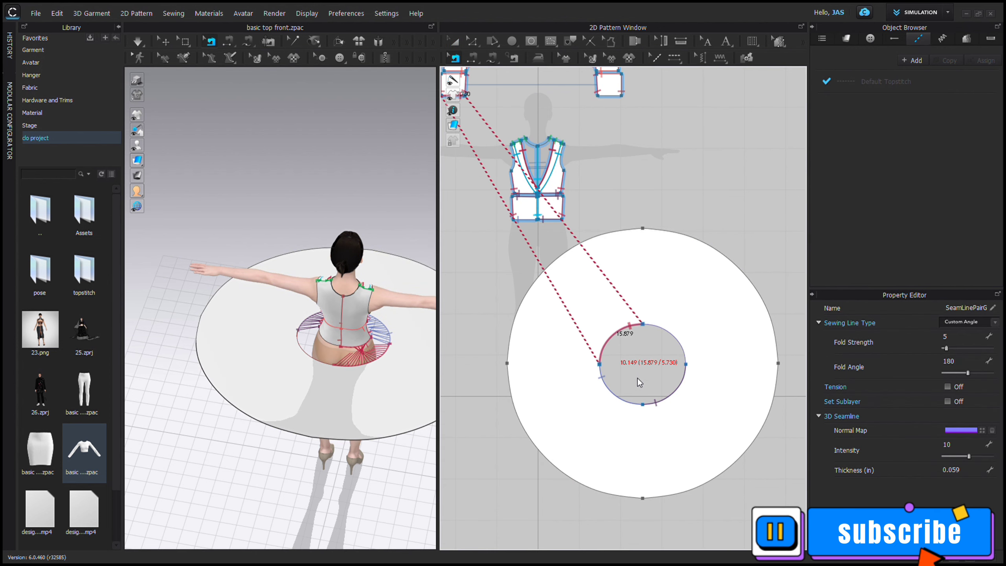
{"action": "left_click", "coordinate": [611, 365]}
Step: Re-sew the ring's two back inner quarters to the bottom edges of the two back waist bands with corrected pairing
{"action": "key", "text": "m"}
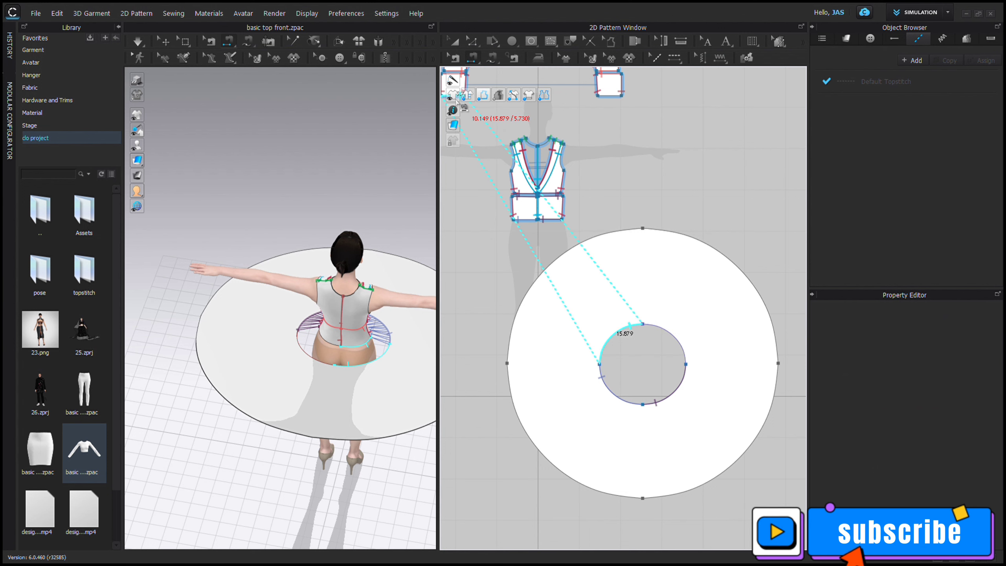
{"action": "scroll", "coordinate": [519, 109], "scroll_direction": "down", "scroll_amount": 2}
{"action": "middle_click_drag", "start_coordinate": [521, 112], "coordinate": [568, 152]}
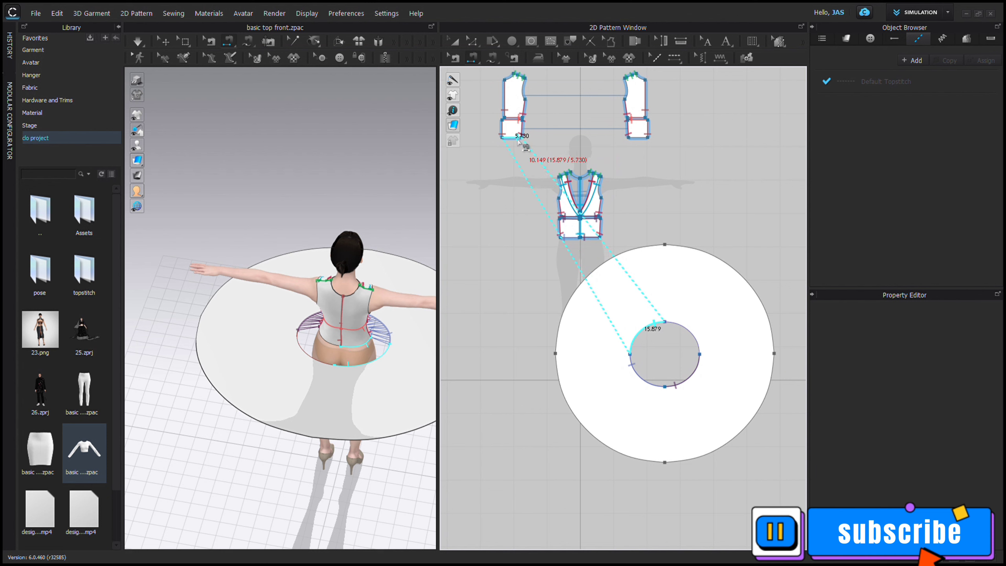
{"action": "left_click", "coordinate": [517, 143]}
{"action": "key", "text": "ctrl+z"}
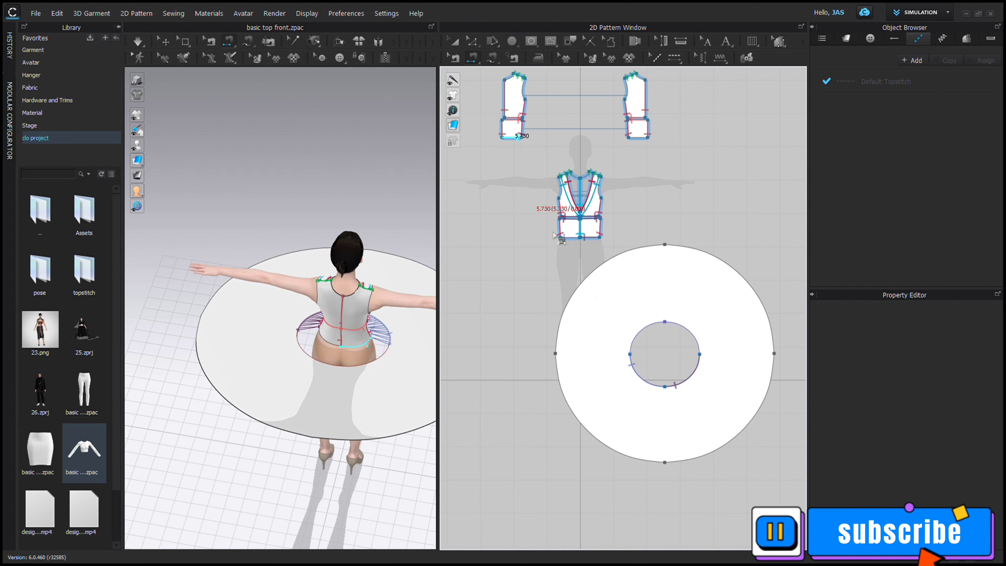
{"action": "left_click", "coordinate": [639, 335]}
{"action": "left_click", "coordinate": [517, 142]}
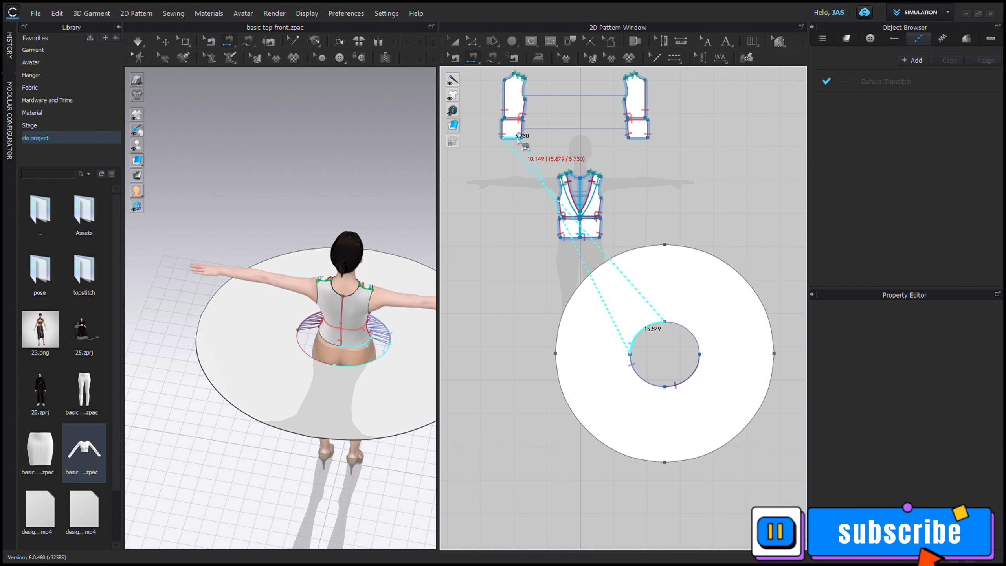
{"action": "left_click", "coordinate": [639, 142]}
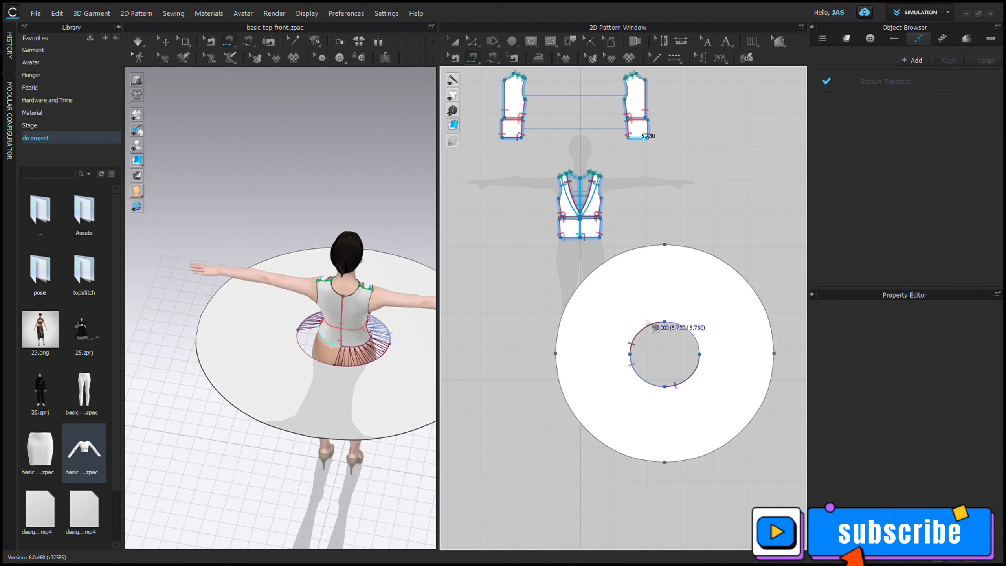
{"action": "left_click", "coordinate": [674, 329]}
Step: Simulate the sewn dress, check the skirt's drape from the front, and undo the simulation
{"action": "key", "text": "space"}
{"action": "key", "text": "space"}
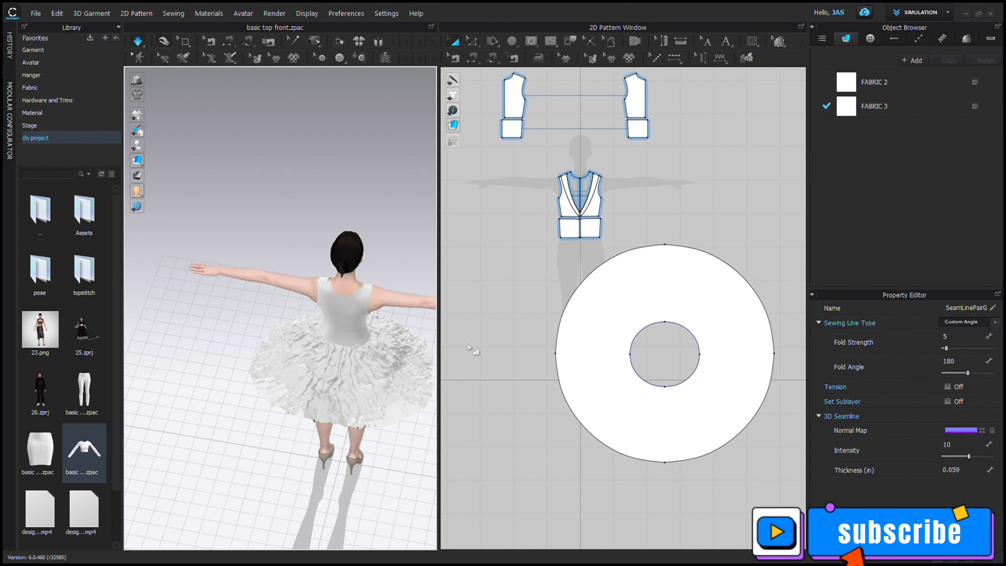
{"action": "key", "text": "2"}
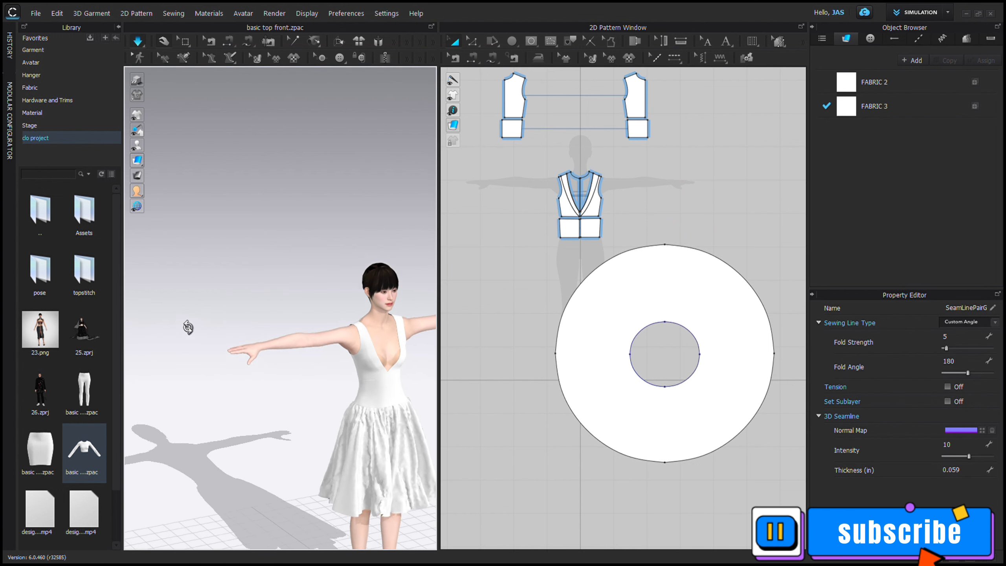
{"action": "middle_click_drag", "start_coordinate": [352, 346], "coordinate": [298, 256]}
{"action": "scroll", "coordinate": [298, 256], "scroll_direction": "down", "scroll_amount": 3}
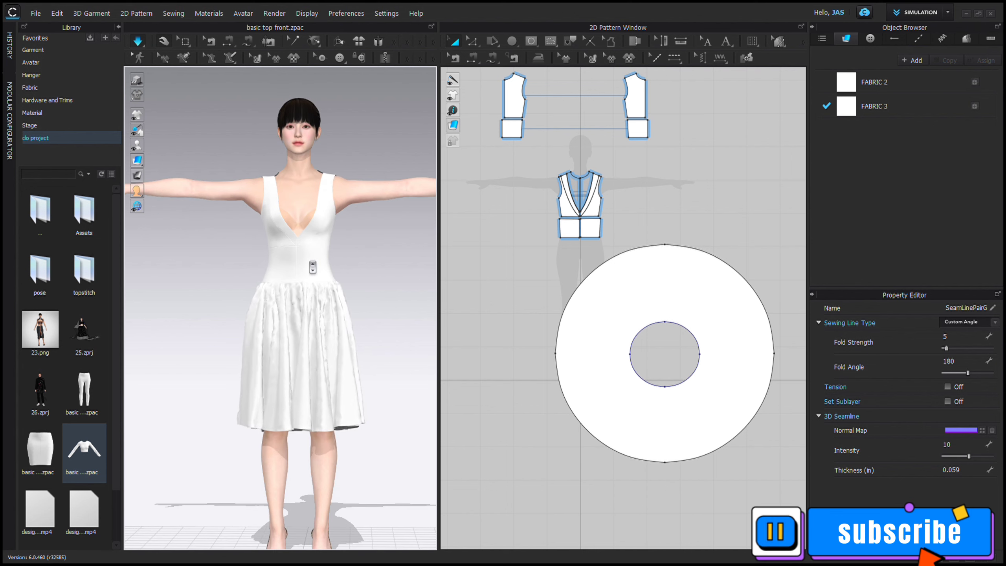
{"action": "scroll", "coordinate": [312, 267], "scroll_direction": "up", "scroll_amount": 2}
{"action": "key", "text": "ctrl+z"}
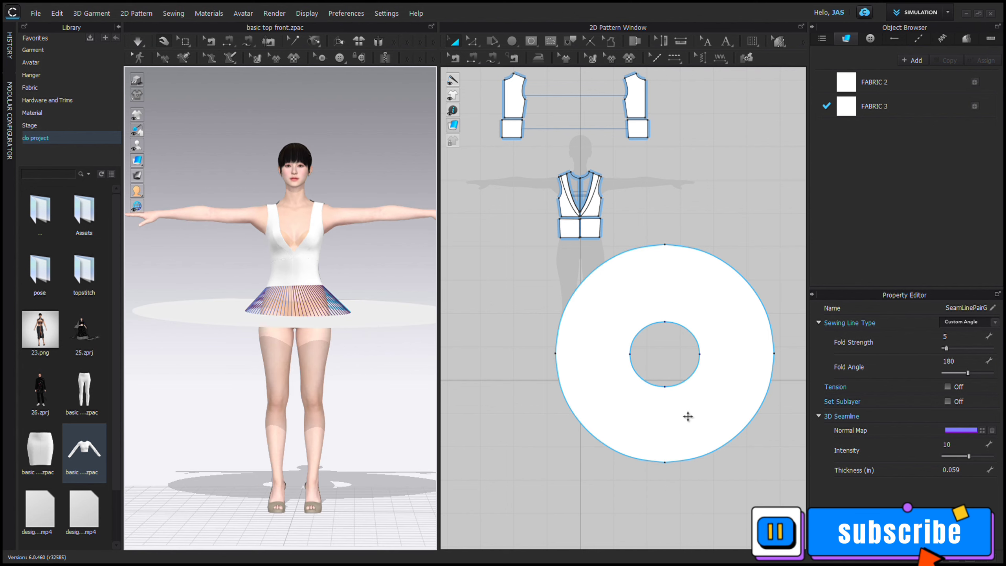
Step: Enlarge the ring pattern to an outer 2D line length of about 361.56 in and recenter it around the avatar's waist
{"action": "left_click", "coordinate": [687, 418]}
{"action": "left_click_drag", "start_coordinate": [545, 473], "coordinate": [444, 556]}
{"action": "left_click_drag", "start_coordinate": [419, 309], "coordinate": [456, 324]}
{"action": "left_click_drag", "start_coordinate": [316, 332], "coordinate": [332, 308]}
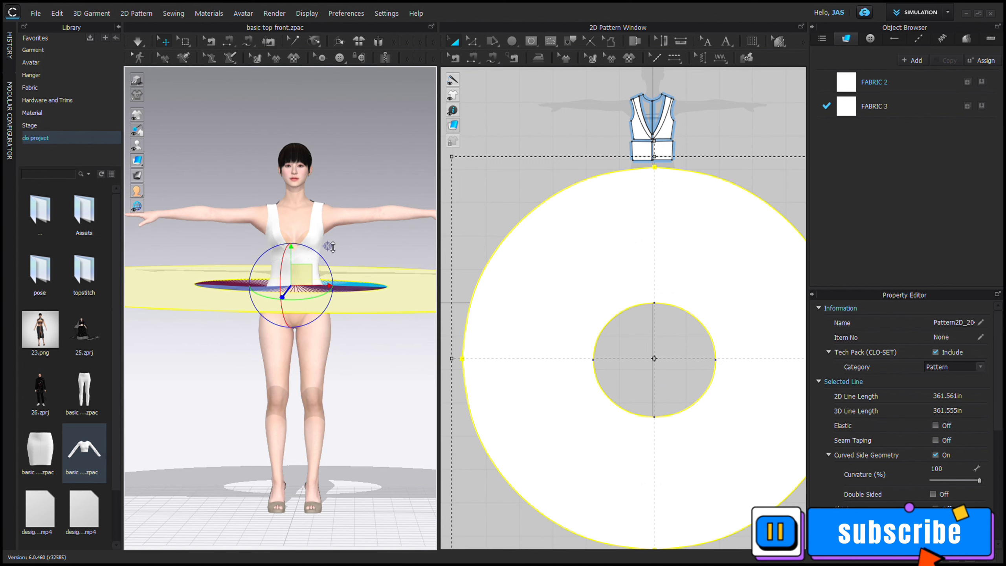
{"action": "right_click_drag", "start_coordinate": [345, 222], "coordinate": [348, 290]}
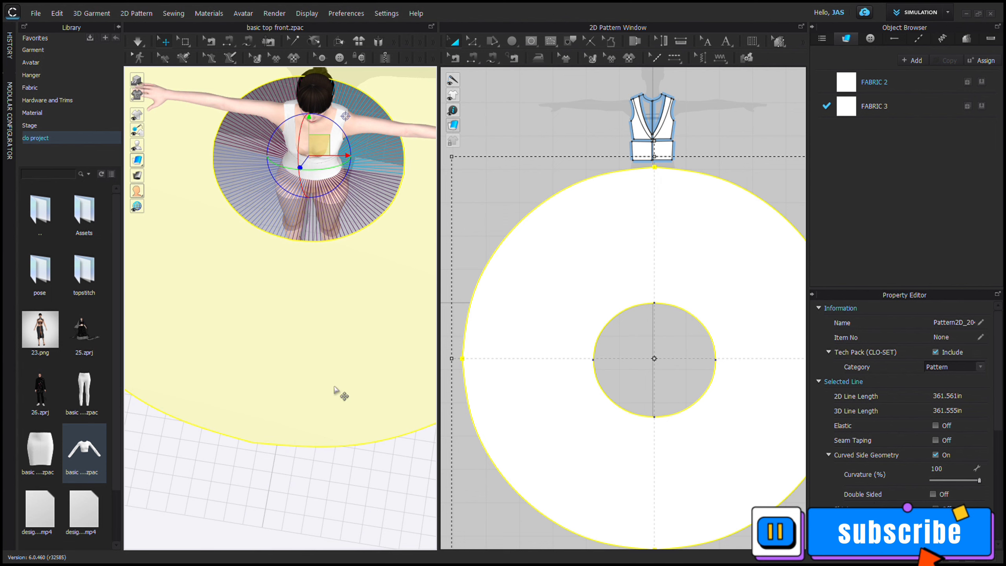
Step: Simulate the enlarged skirt and inspect its length and gathers at the waist seam from the front
{"action": "key", "text": "space"}
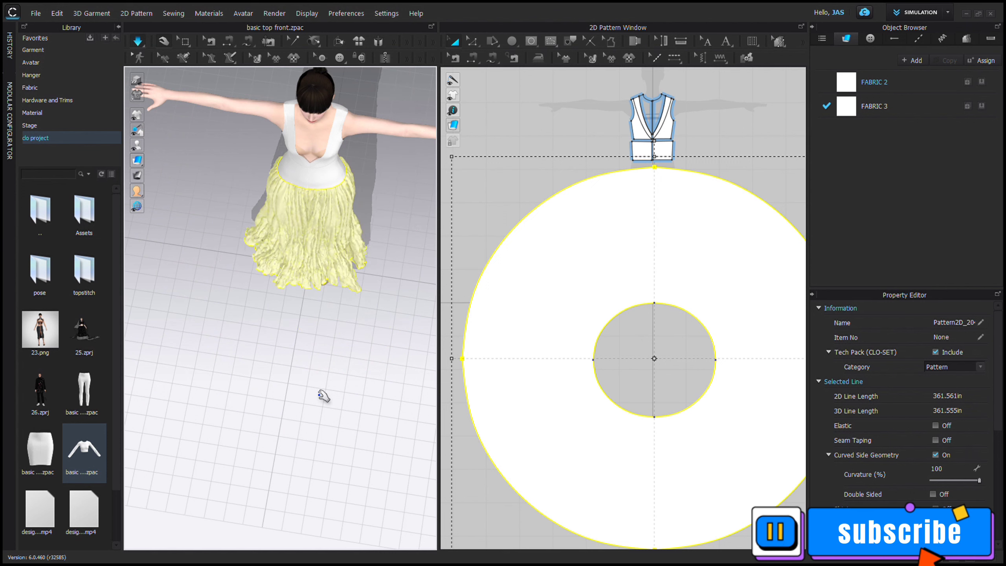
{"action": "right_click_drag", "start_coordinate": [404, 352], "coordinate": [364, 282]}
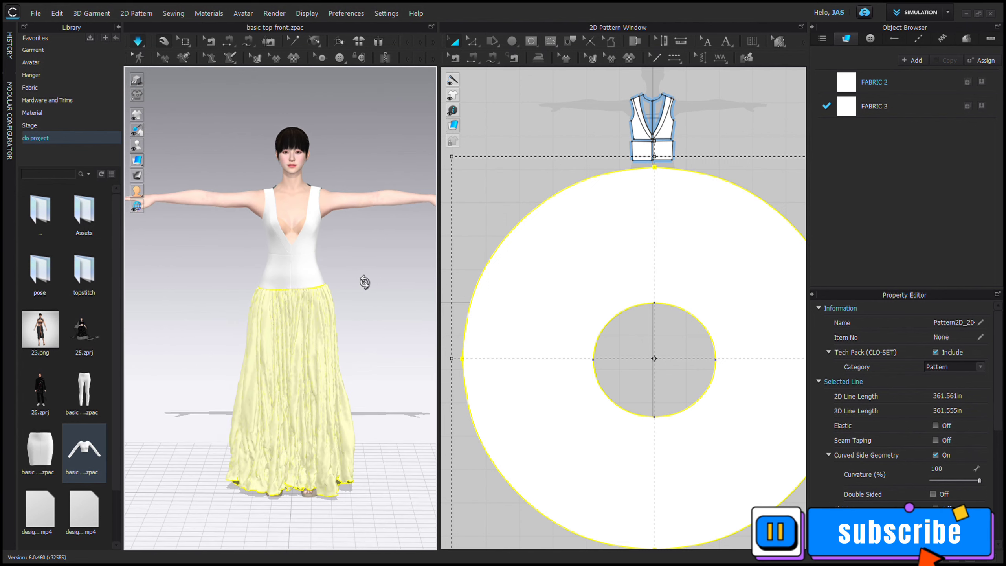
{"action": "scroll", "coordinate": [366, 288], "scroll_direction": "up", "scroll_amount": 5}
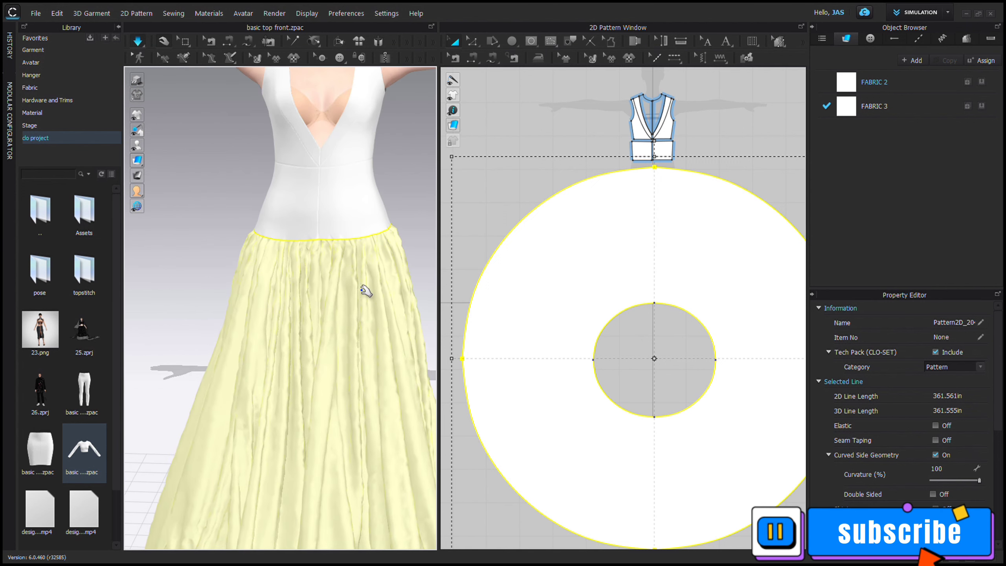
{"action": "scroll", "coordinate": [365, 293], "scroll_direction": "down", "scroll_amount": 5}
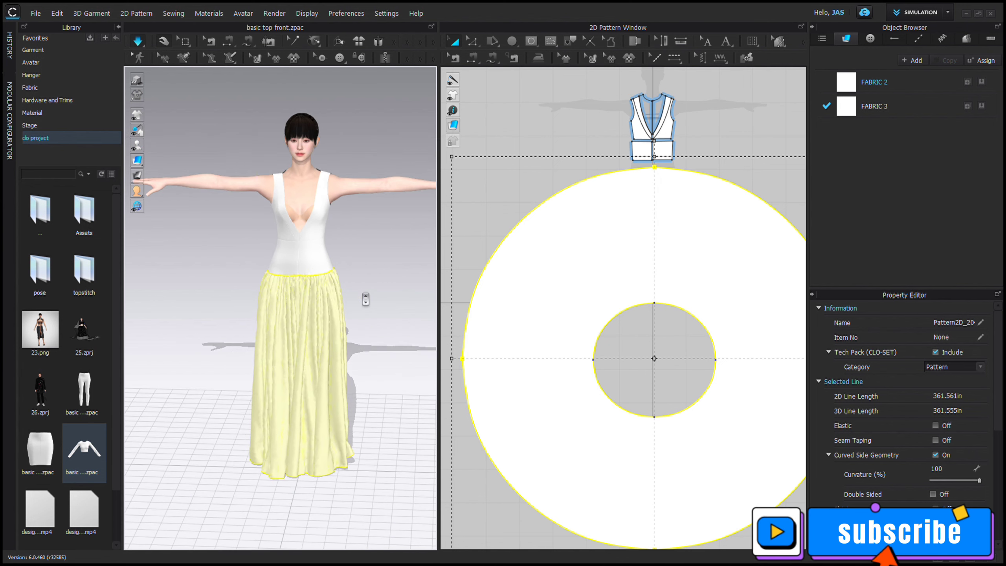
{"action": "scroll", "coordinate": [682, 188], "scroll_direction": "up", "scroll_amount": 5}
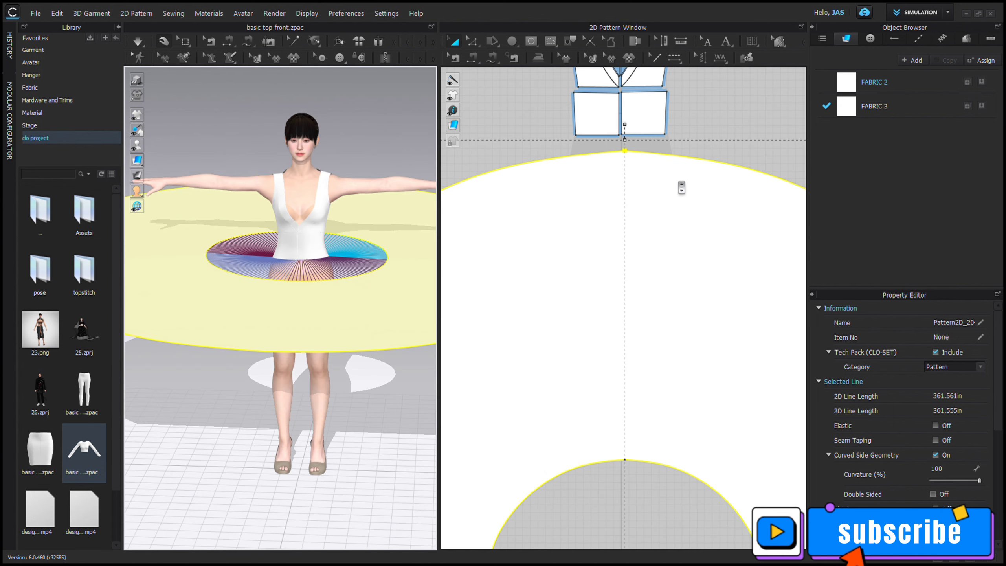
{"action": "scroll", "coordinate": [682, 188], "scroll_direction": "down", "scroll_amount": 5}
{"action": "left_click", "coordinate": [589, 242]}
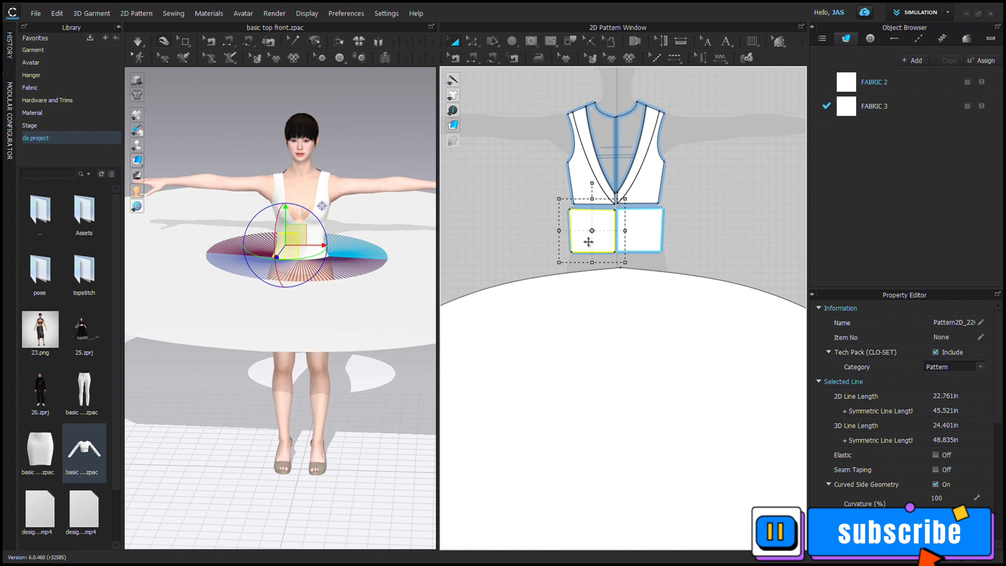
{"action": "left_click", "coordinate": [654, 235], "text": "shift"}
{"action": "scroll", "coordinate": [654, 235], "scroll_direction": "down", "scroll_amount": 3}
{"action": "left_click", "coordinate": [558, 97], "text": "shift"}
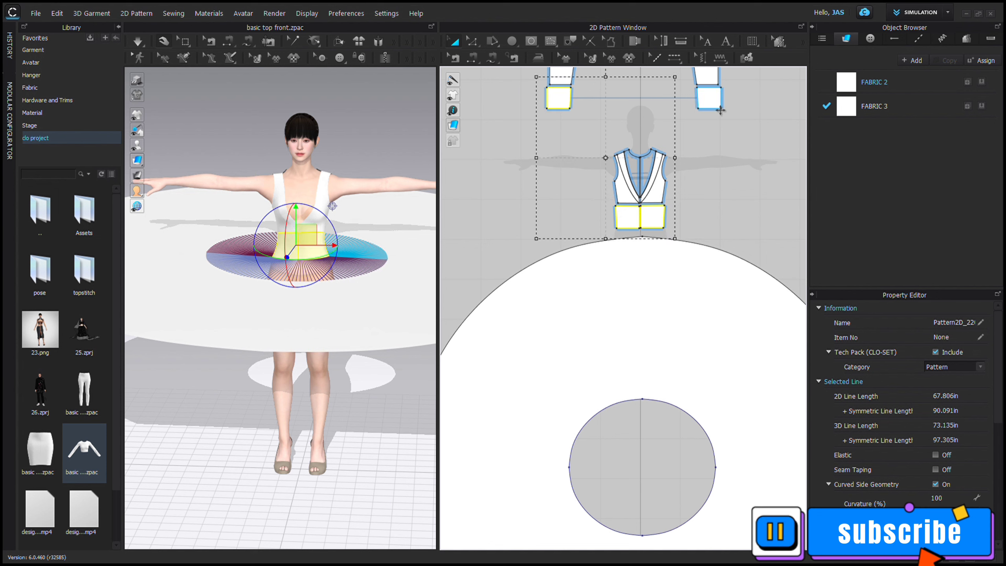
{"action": "left_click", "coordinate": [720, 110], "text": "shift"}
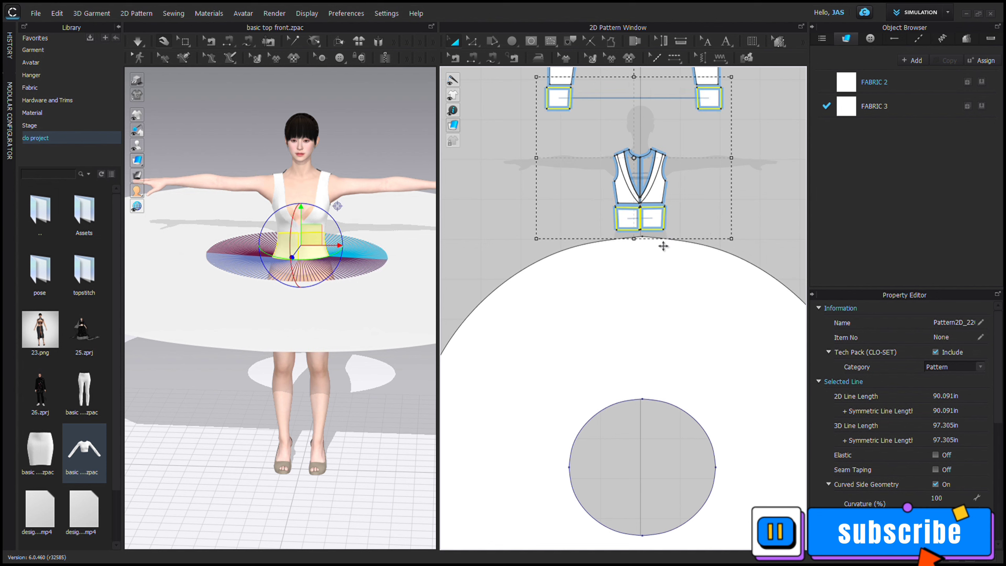
{"action": "right_click", "coordinate": [686, 228]}
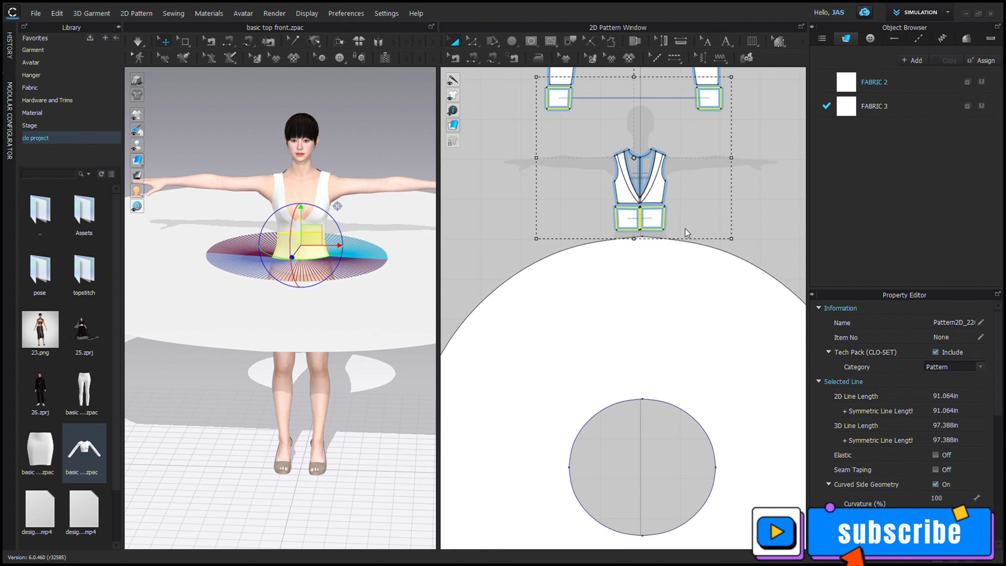
{"action": "left_click", "coordinate": [758, 201]}
Step: Shorten the front and back waist bands by moving their bottom edges up
{"action": "scroll", "coordinate": [676, 206], "scroll_direction": "up", "scroll_amount": 5}
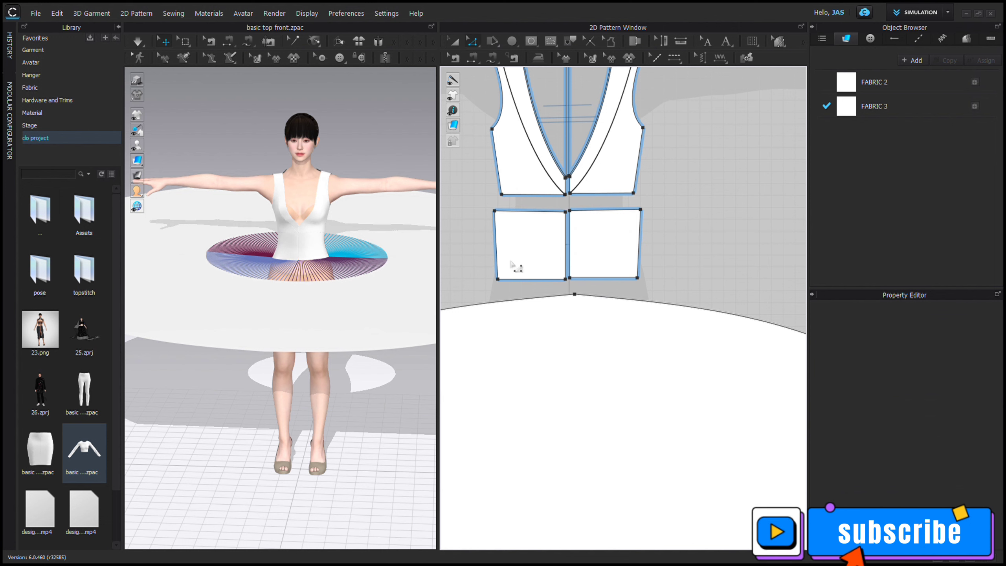
{"action": "left_click", "coordinate": [519, 279]}
{"action": "right_click_drag", "start_coordinate": [714, 175], "coordinate": [699, 304]}
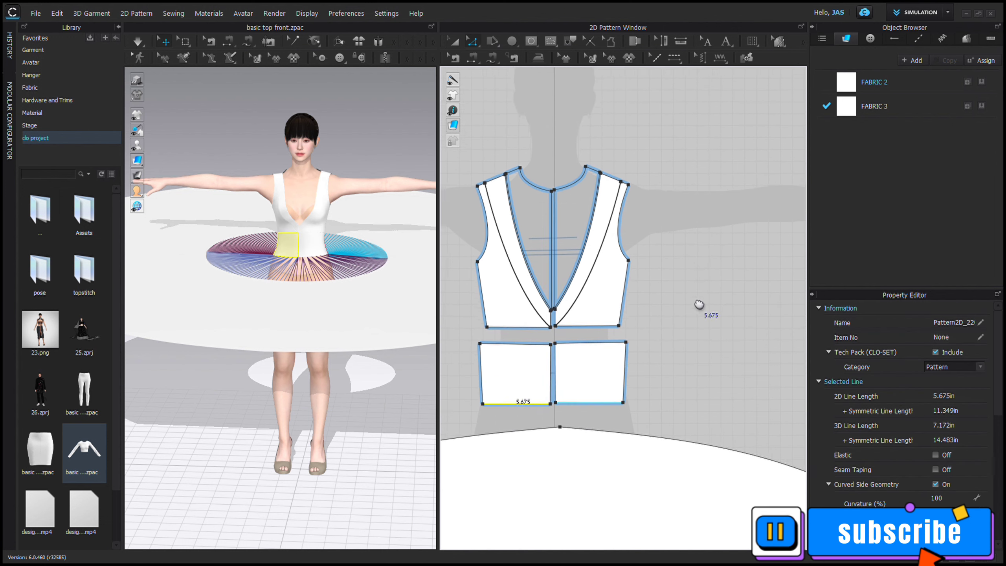
{"action": "middle_click_drag", "start_coordinate": [699, 304], "coordinate": [698, 417]}
{"action": "left_click_drag", "start_coordinate": [753, 160], "coordinate": [753, 140]}
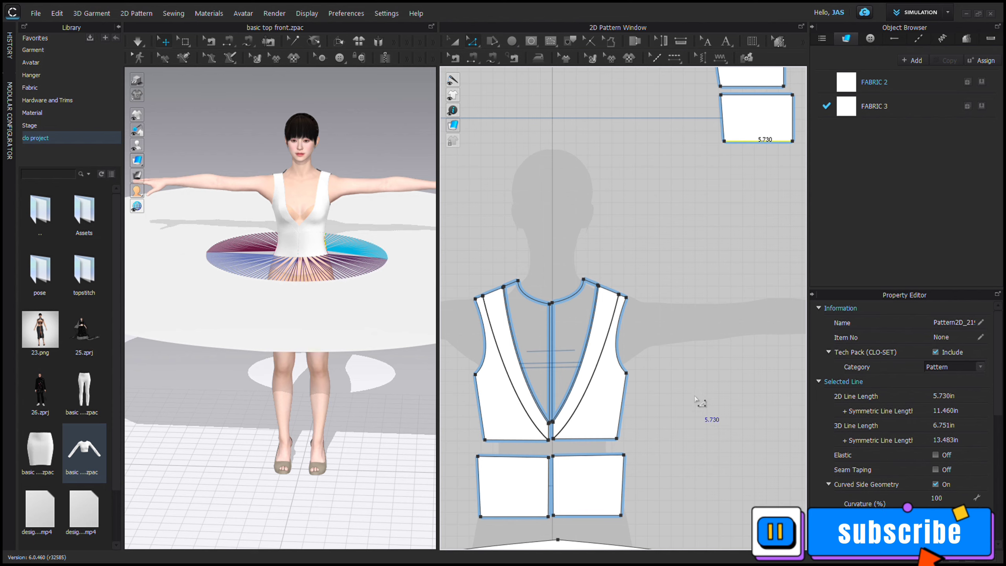
{"action": "scroll", "coordinate": [699, 402], "scroll_direction": "up", "scroll_amount": 2}
Step: Enlarge the ring pattern to an outer 2D line length of about 479.16 in and center it around the avatar's waist
{"action": "scroll", "coordinate": [650, 468], "scroll_direction": "down", "scroll_amount": 6}
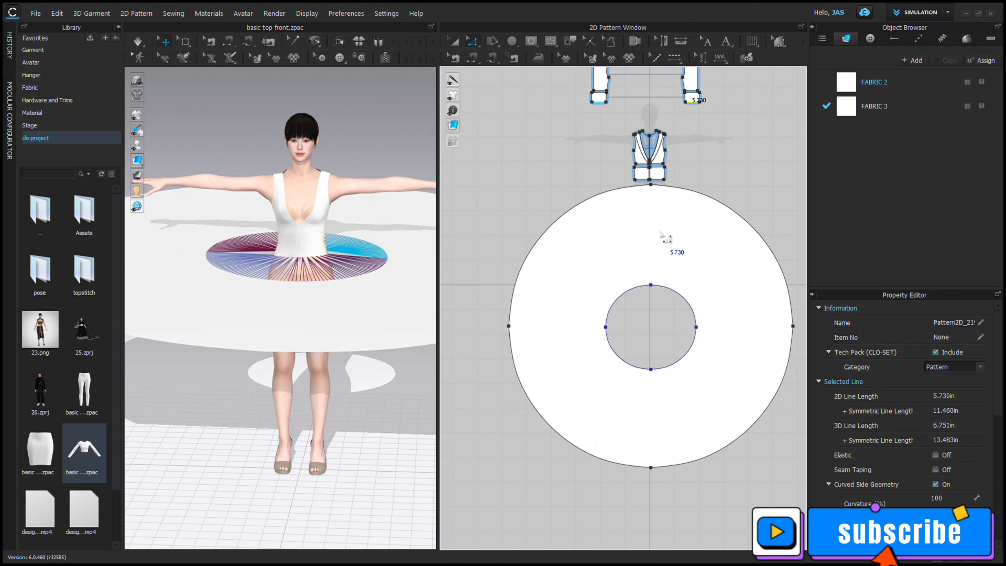
{"action": "key", "text": "a"}
{"action": "left_click", "coordinate": [544, 373]}
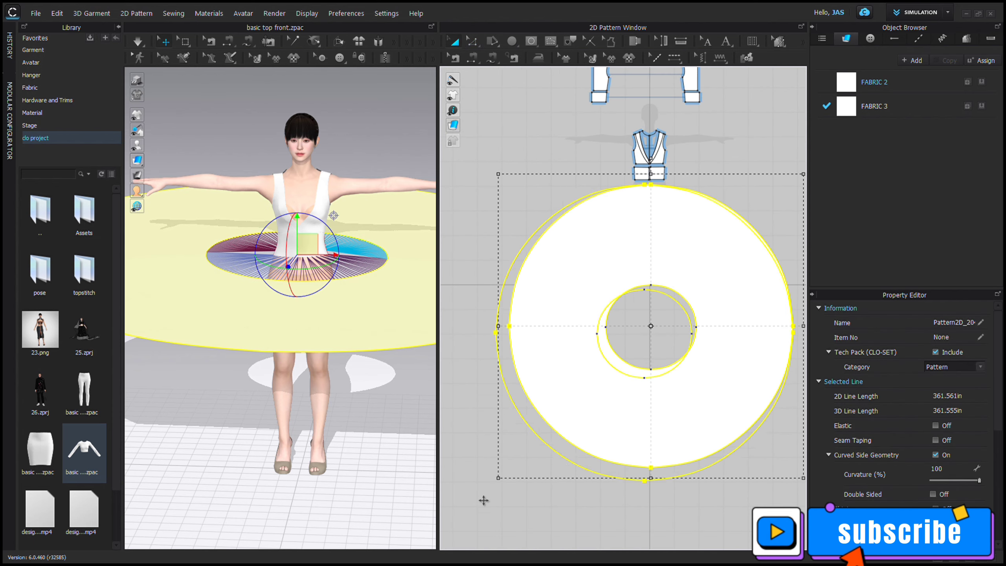
{"action": "left_click_drag", "start_coordinate": [484, 500], "coordinate": [455, 546]}
{"action": "left_click", "coordinate": [304, 329]}
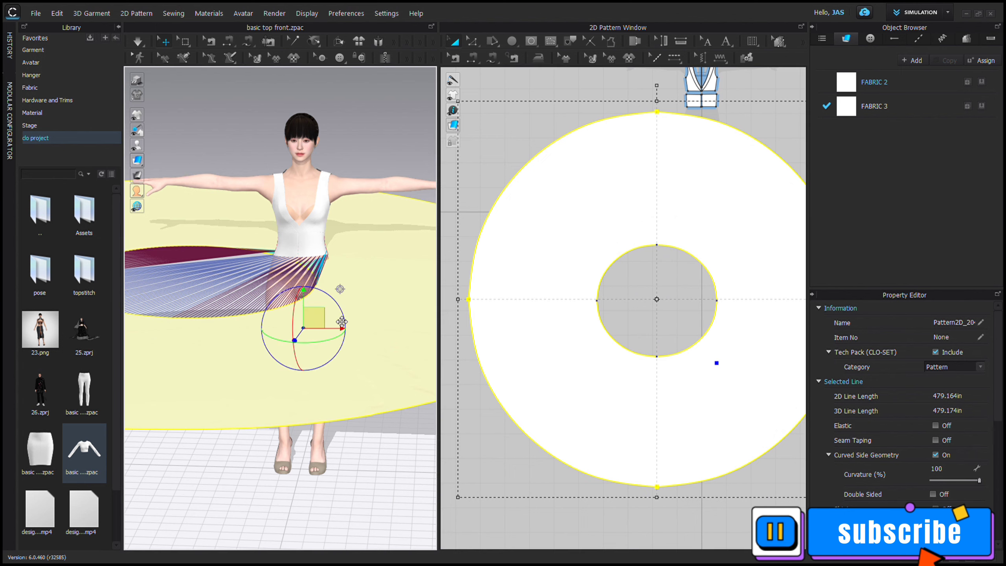
Step: Simulate the floor-length skirt with the whole garment active and undo the simulation
{"action": "key", "text": "space"}
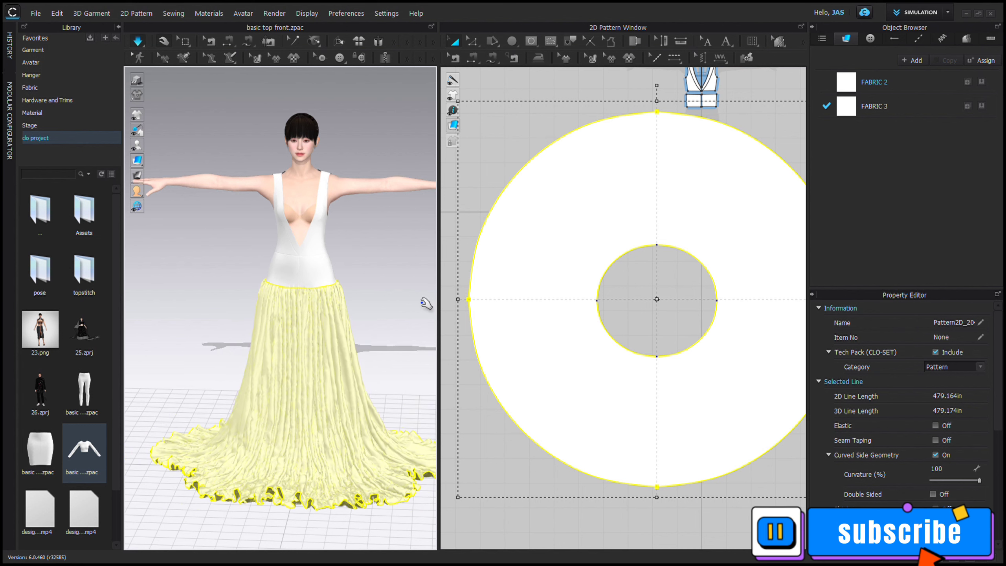
{"action": "key", "text": "ctrl+z"}
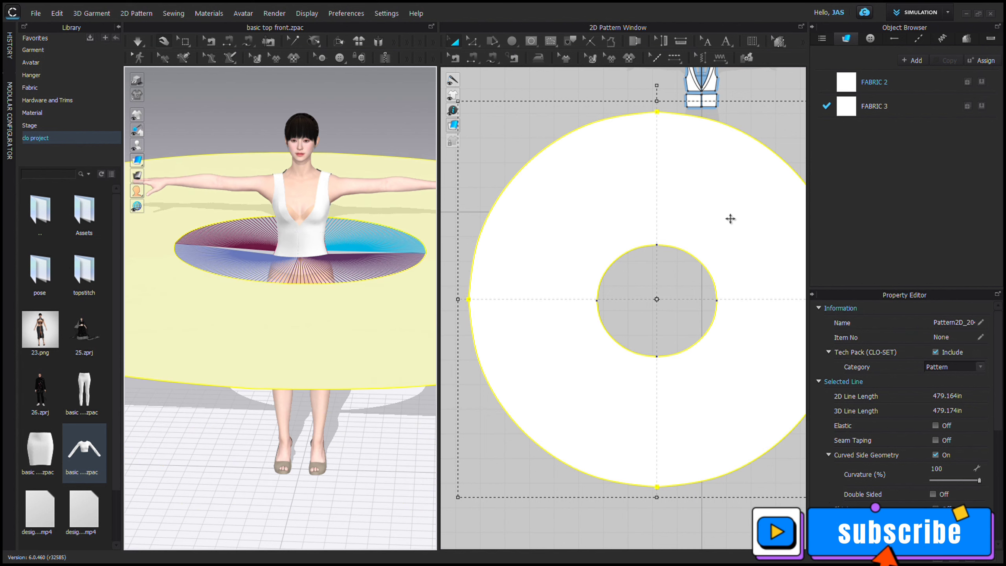
Step: Freeze all bodice and waist band patterns and simulate the circle skirt below them
{"action": "scroll", "coordinate": [726, 218], "scroll_direction": "up", "scroll_amount": 5}
{"action": "middle_click_drag", "start_coordinate": [721, 232], "coordinate": [650, 388]}
{"action": "scroll", "coordinate": [656, 350], "scroll_direction": "down", "scroll_amount": 6}
{"action": "left_click", "coordinate": [501, 82]}
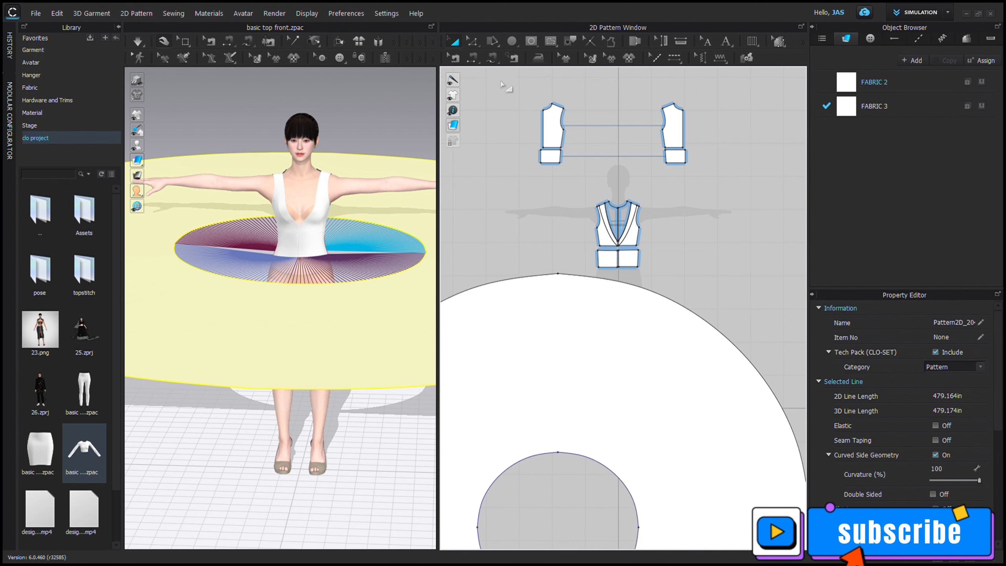
{"action": "left_click_drag", "start_coordinate": [503, 85], "coordinate": [724, 284]}
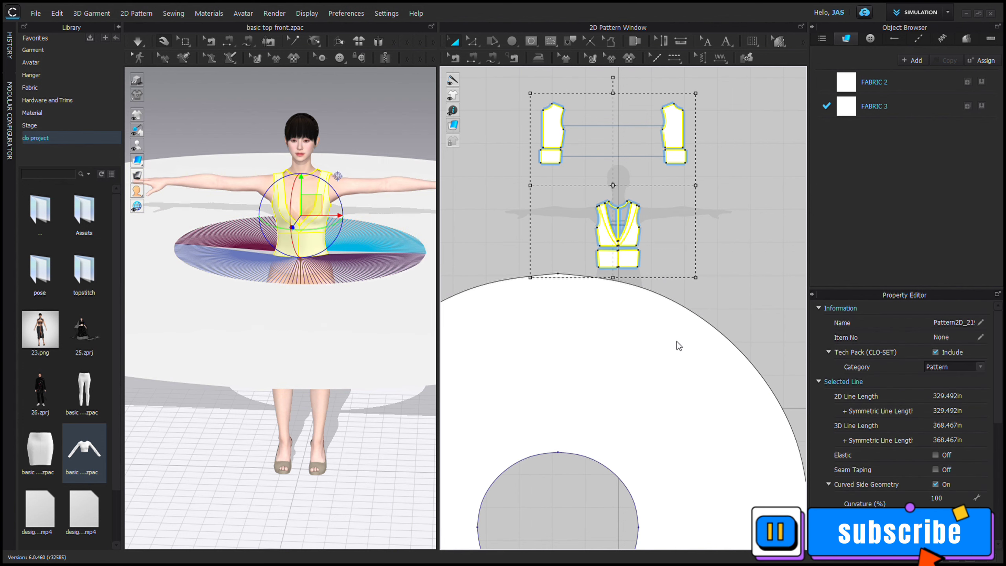
{"action": "left_click", "coordinate": [705, 303]}
{"action": "key", "text": "space"}
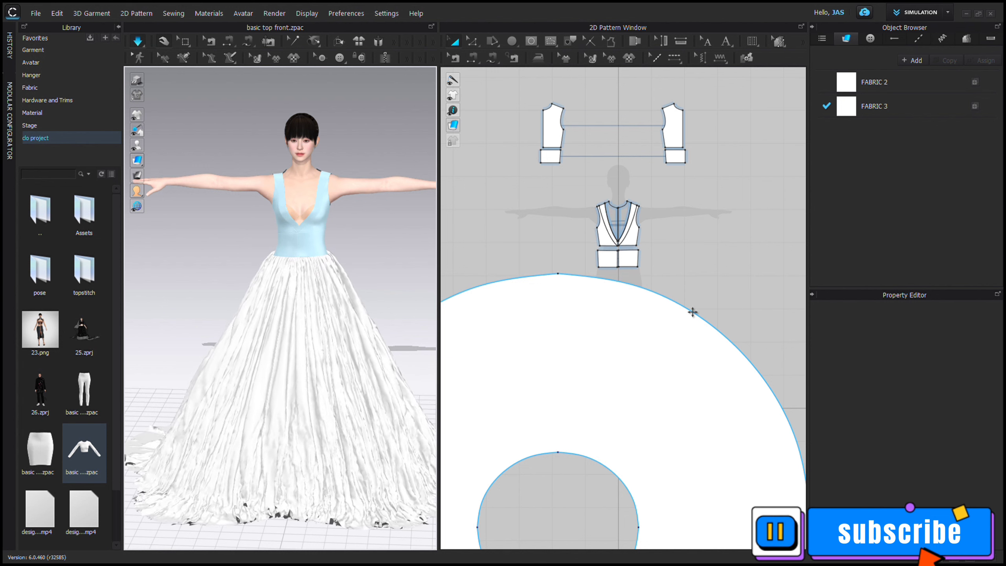
Step: Give the circle skirt a new fabric with physical properties that make it drape fuller, and simulate it
{"action": "left_click", "coordinate": [924, 59]}
{"action": "double_click", "coordinate": [912, 137]}
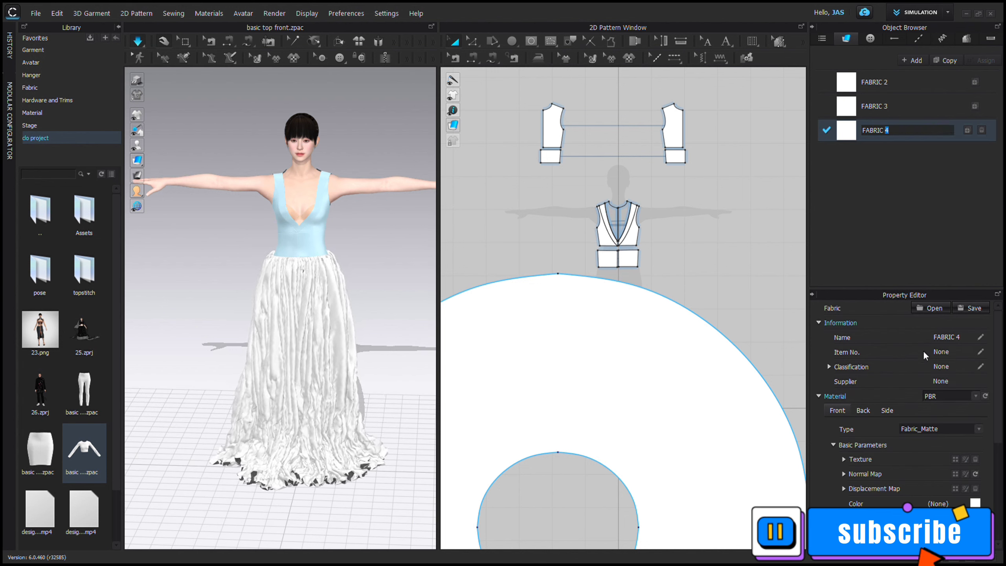
{"action": "scroll", "coordinate": [929, 484], "scroll_direction": "down", "scroll_amount": 5}
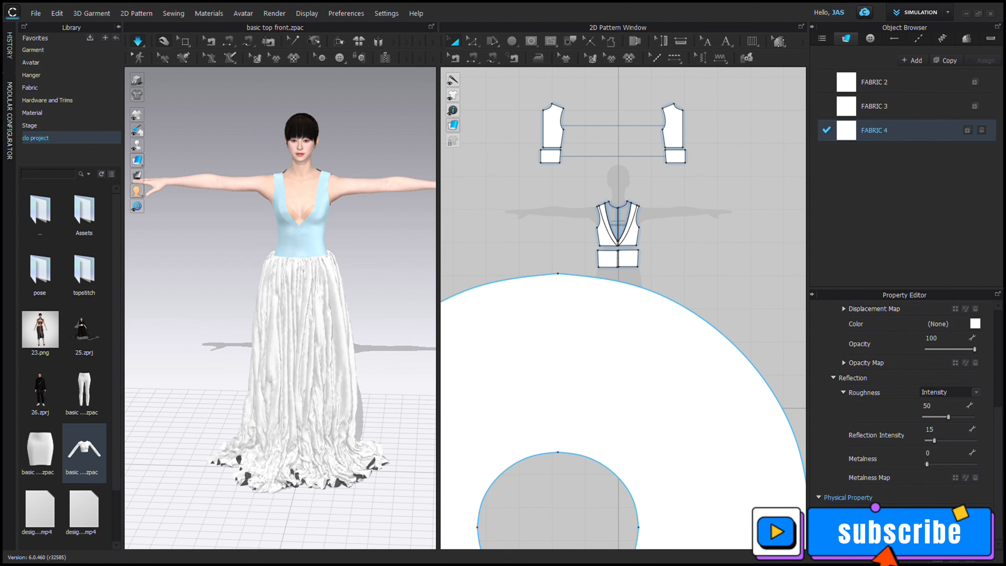
{"action": "left_click", "coordinate": [905, 126]}
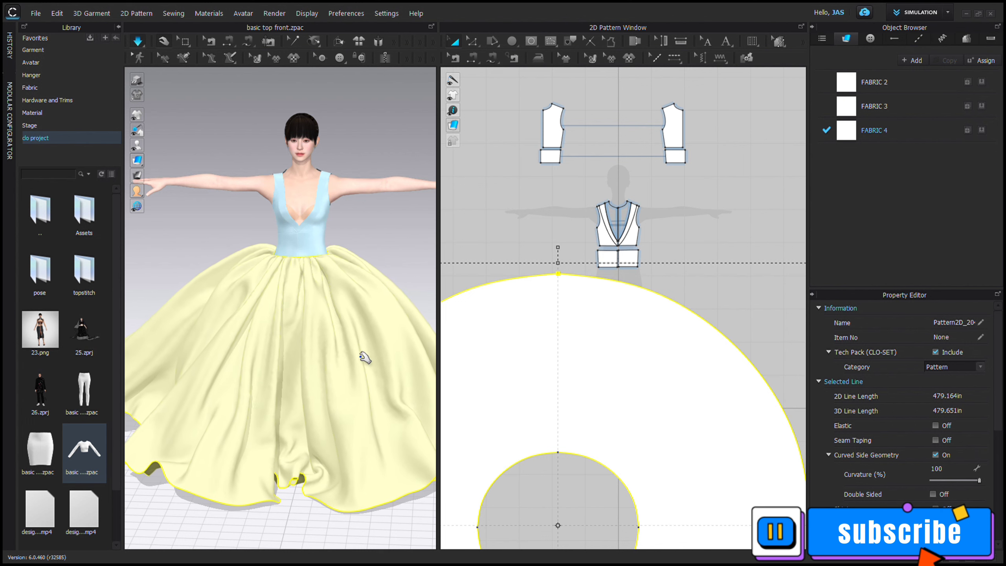
{"action": "scroll", "coordinate": [381, 345], "scroll_direction": "down", "scroll_amount": 3}
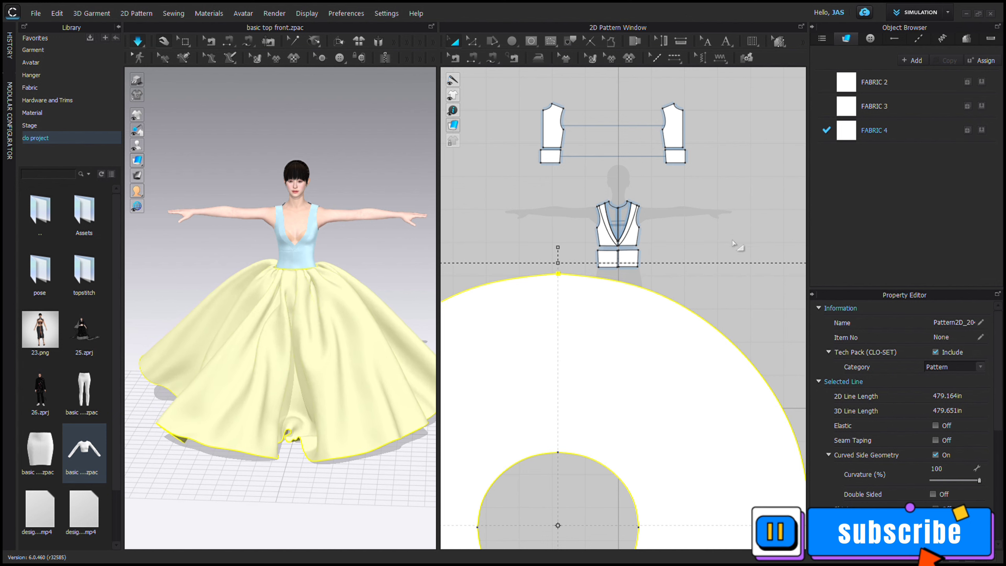
Step: Draw a straight internal line about 52.86 in long from the skirt ring's waist opening down to its hem, and cut the skirt along it
{"action": "scroll", "coordinate": [725, 251], "scroll_direction": "up", "scroll_amount": 1}
{"action": "scroll", "coordinate": [706, 258], "scroll_direction": "down", "scroll_amount": 4}
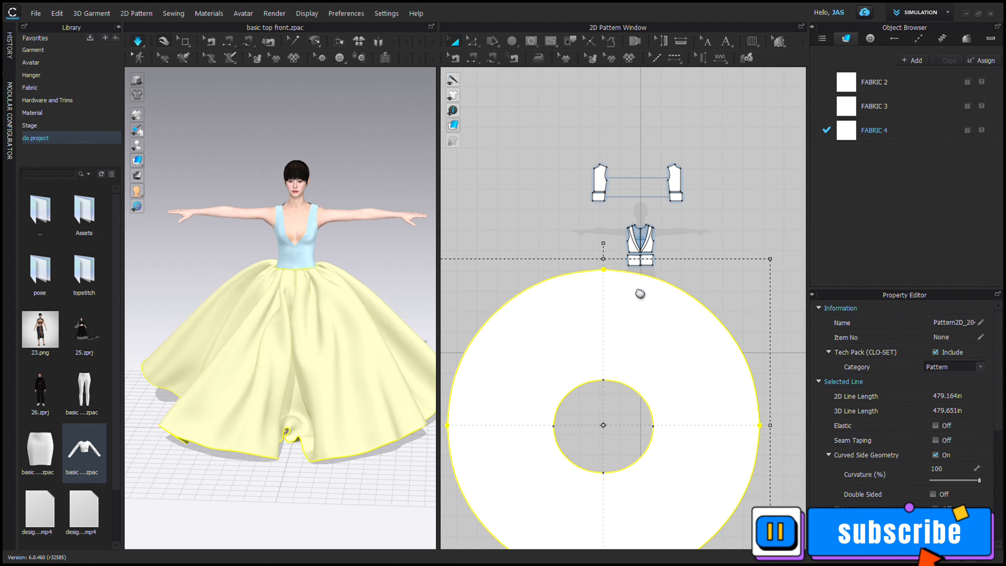
{"action": "middle_click_drag", "start_coordinate": [640, 294], "coordinate": [638, 150]}
{"action": "key", "text": "g"}
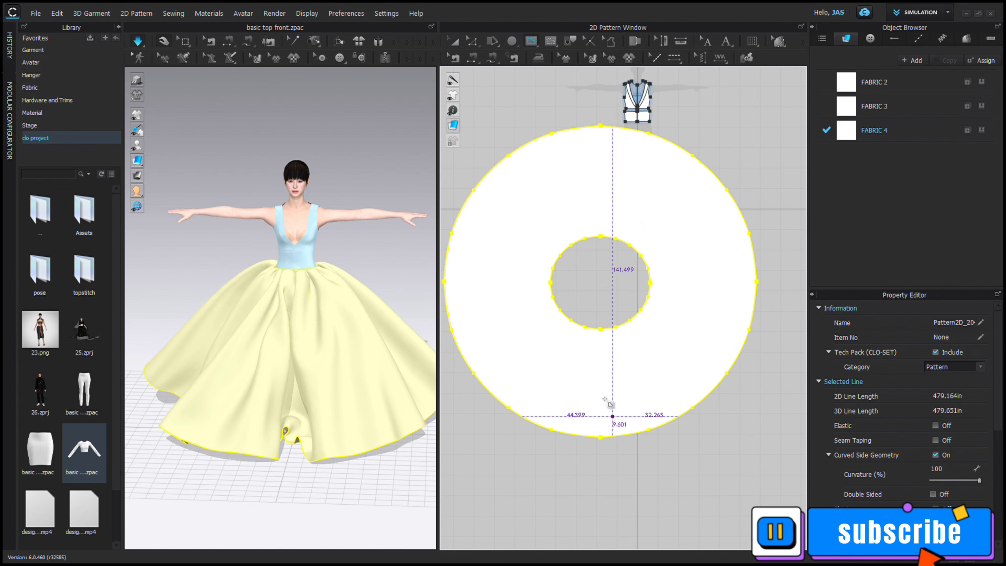
{"action": "left_click", "coordinate": [601, 329]}
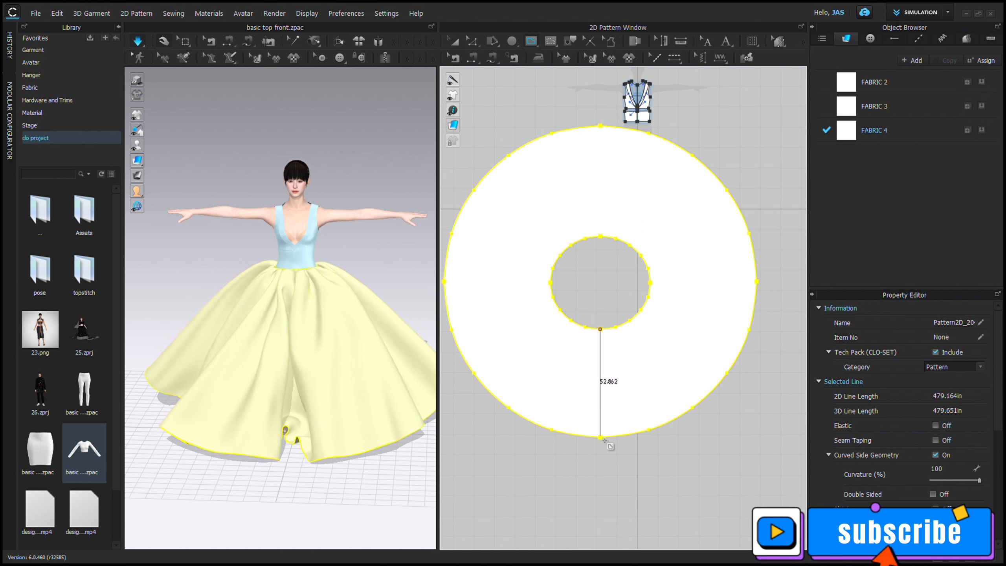
{"action": "left_click", "coordinate": [607, 443]}
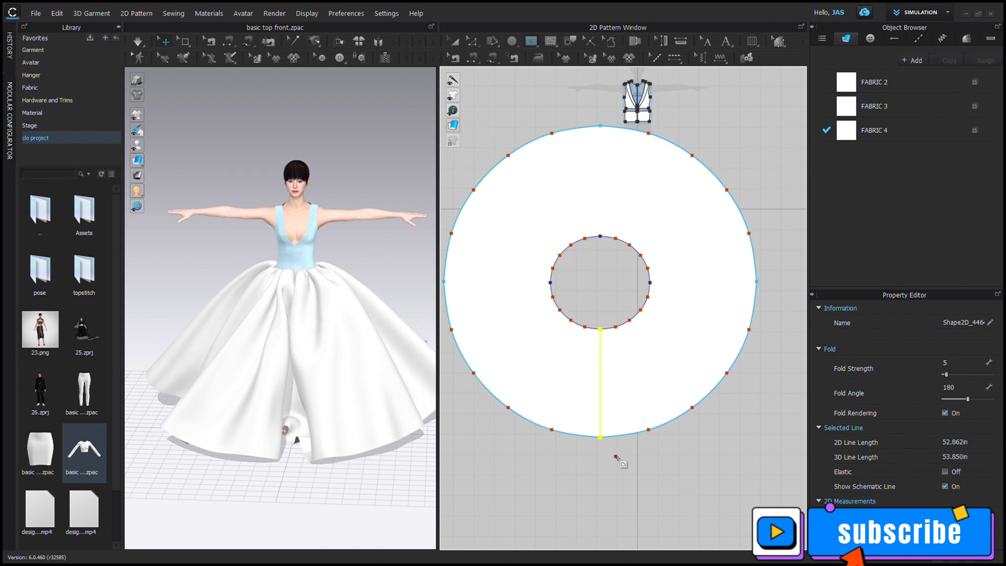
{"action": "key", "text": "a"}
{"action": "left_click", "coordinate": [601, 392]}
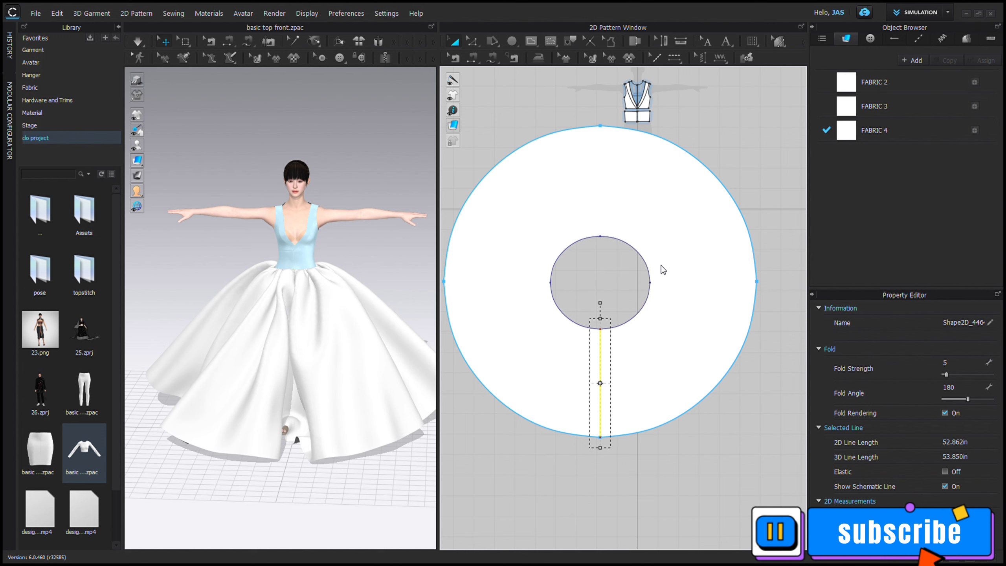
{"action": "left_click", "coordinate": [605, 477]}
Step: Simulate the cut skirt and pull its hem on the avatar to open and settle the front slit
{"action": "key", "text": "space"}
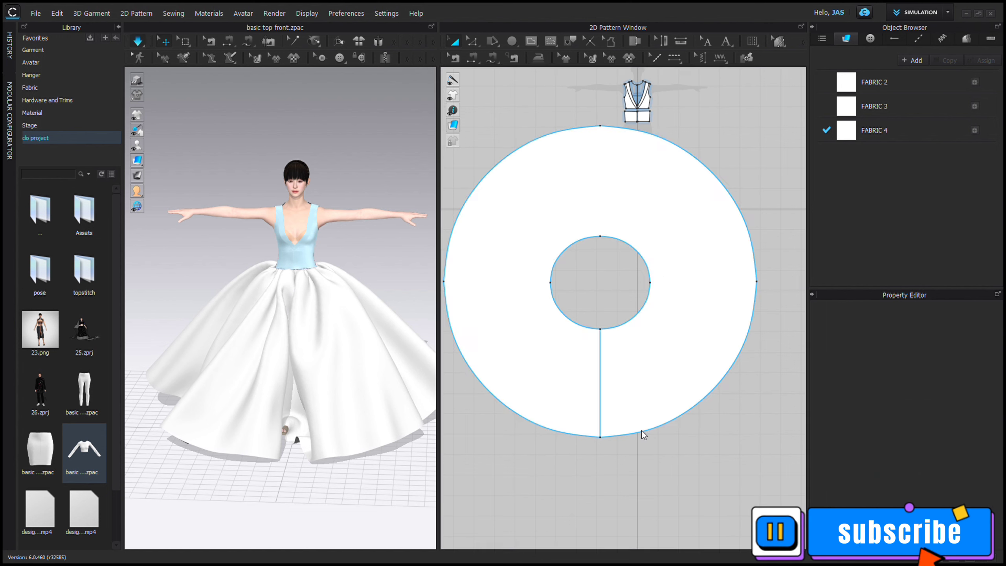
{"action": "left_click", "coordinate": [348, 436]}
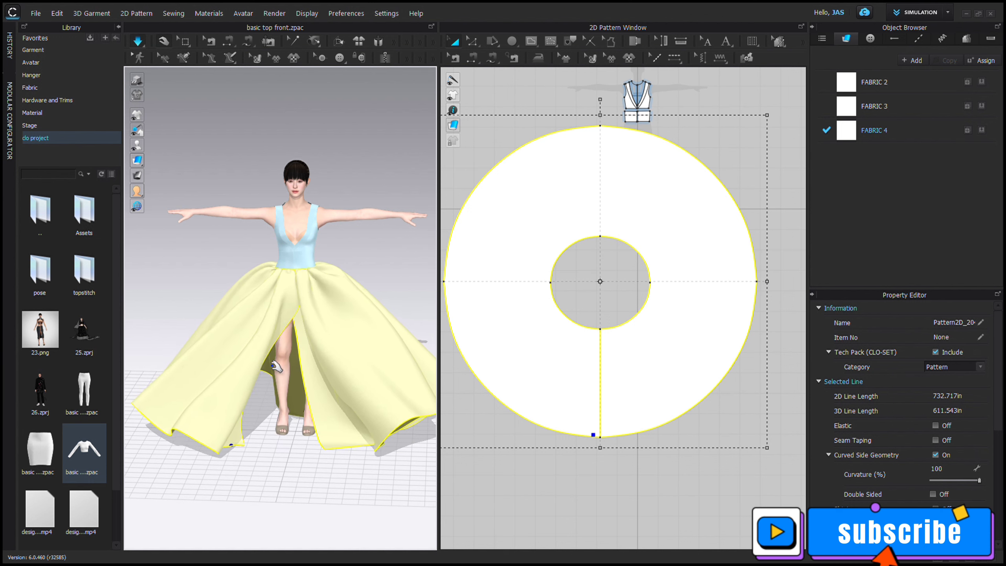
{"action": "left_click_drag", "start_coordinate": [247, 418], "coordinate": [231, 413]}
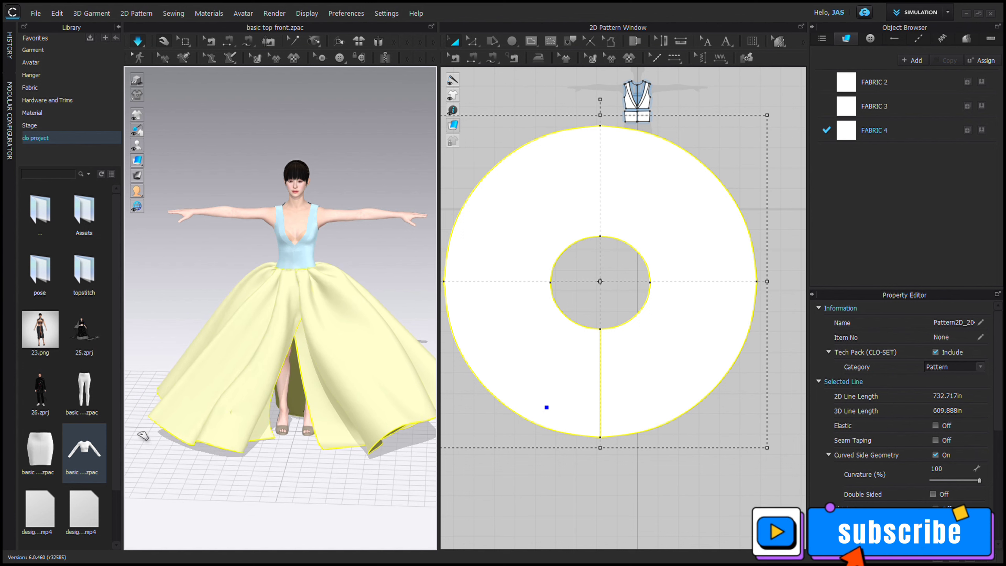
{"action": "left_click", "coordinate": [293, 512]}
{"action": "left_click", "coordinate": [250, 458]}
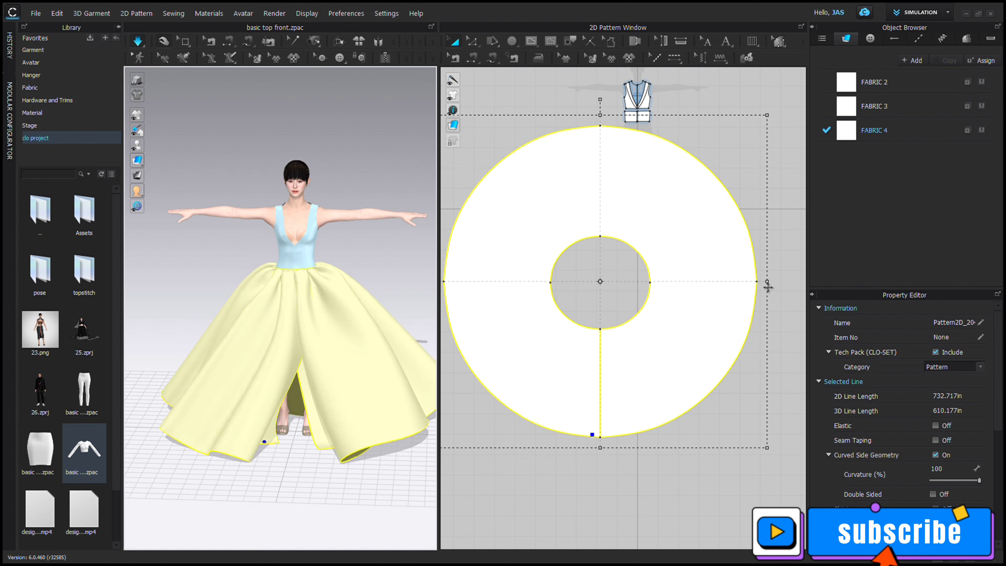
Step: Assign FABRIC 2 to the circle skirt and pull its front edges during simulation to spread the slit
{"action": "right_click_drag", "start_coordinate": [337, 324], "coordinate": [343, 369]}
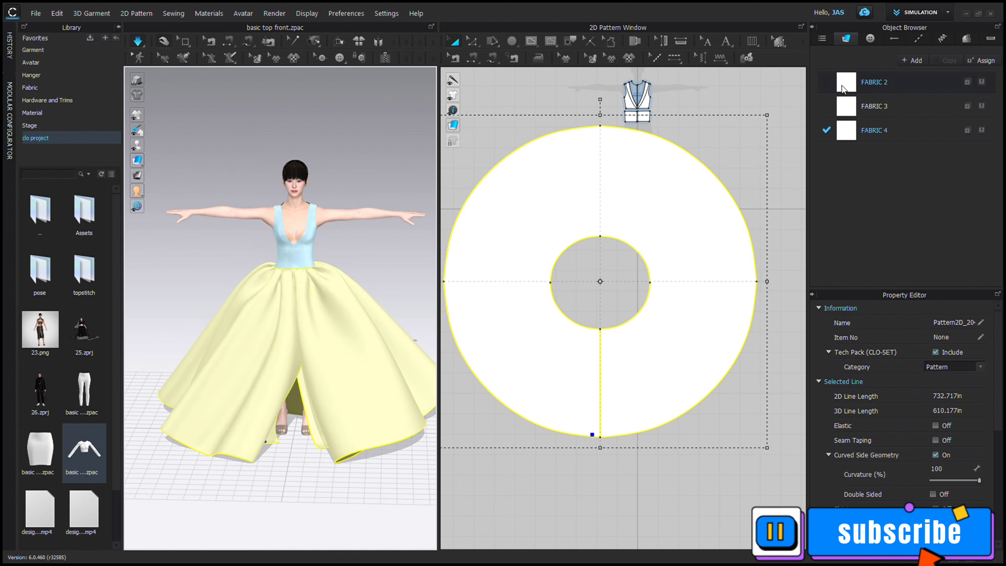
{"action": "left_click_drag", "start_coordinate": [843, 86], "coordinate": [673, 242]}
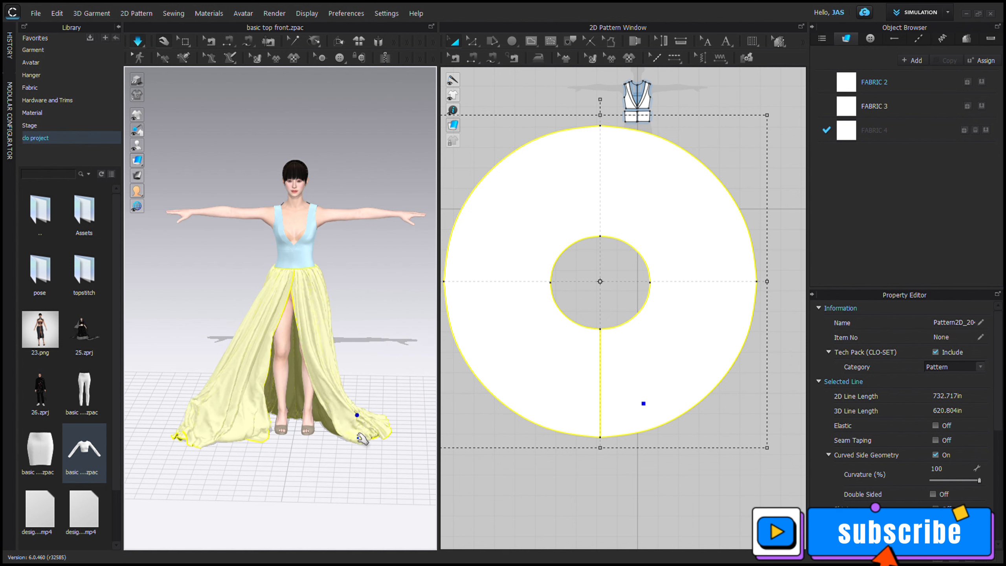
{"action": "left_click", "coordinate": [381, 492]}
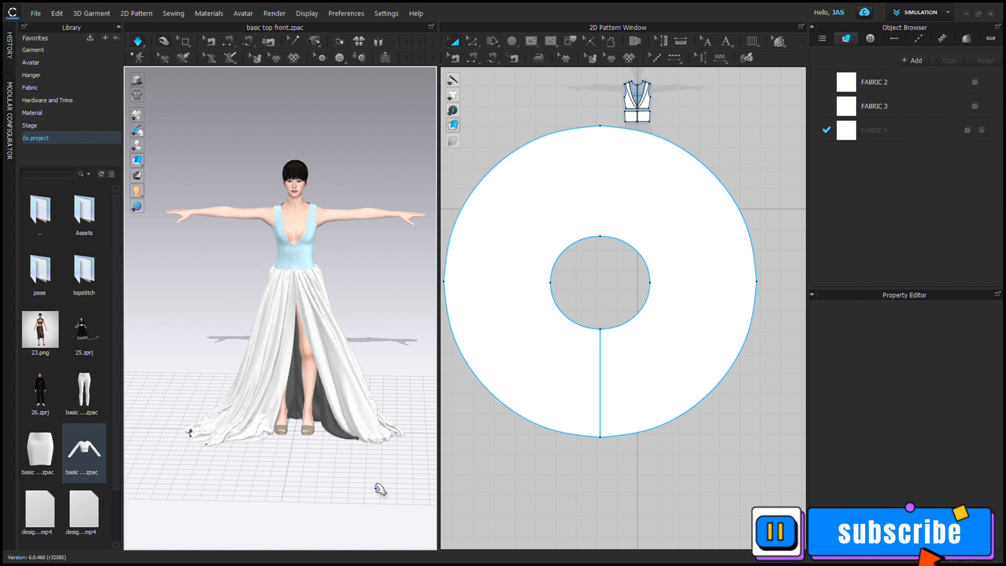
{"action": "left_click", "coordinate": [249, 442]}
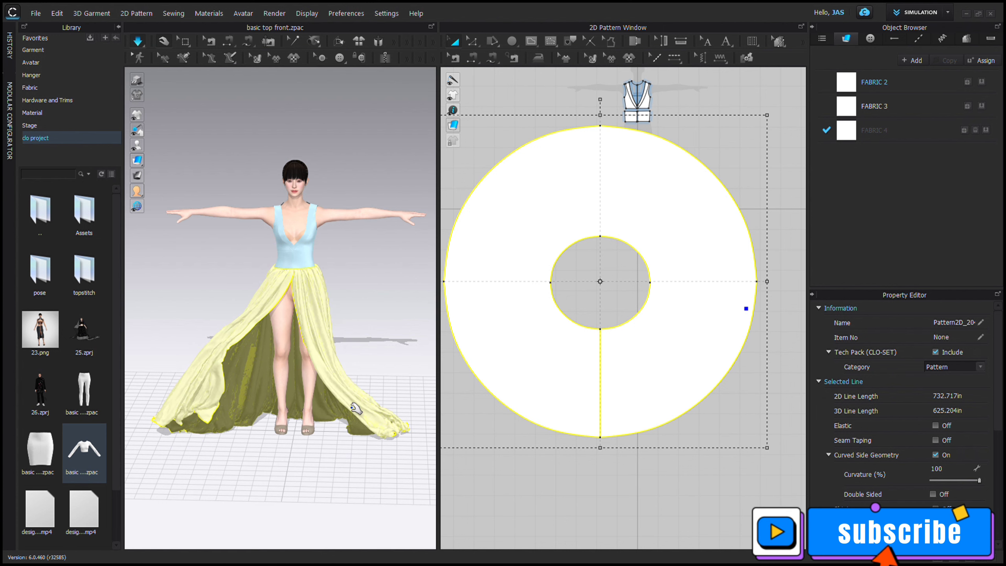
{"action": "left_click", "coordinate": [348, 480]}
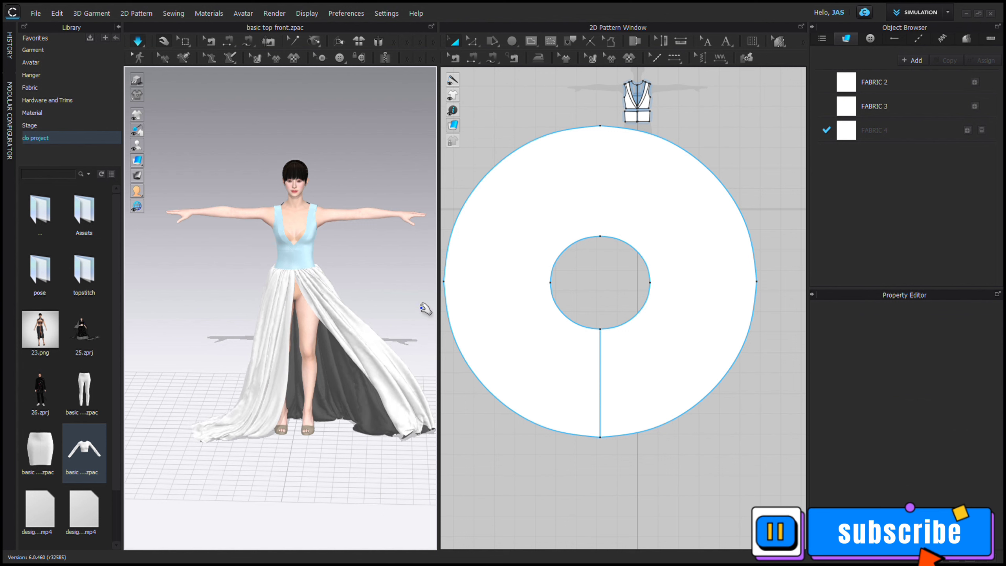
Step: Set the color of FABRIC 2 to Y Green 1
{"action": "double_click", "coordinate": [875, 80]}
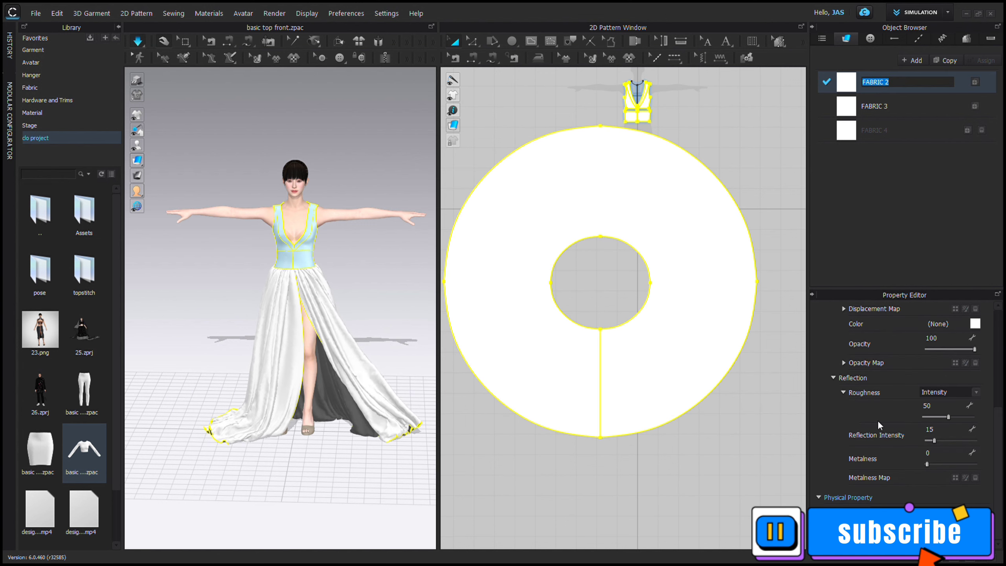
{"action": "scroll", "coordinate": [961, 504], "scroll_direction": "up", "scroll_amount": 3}
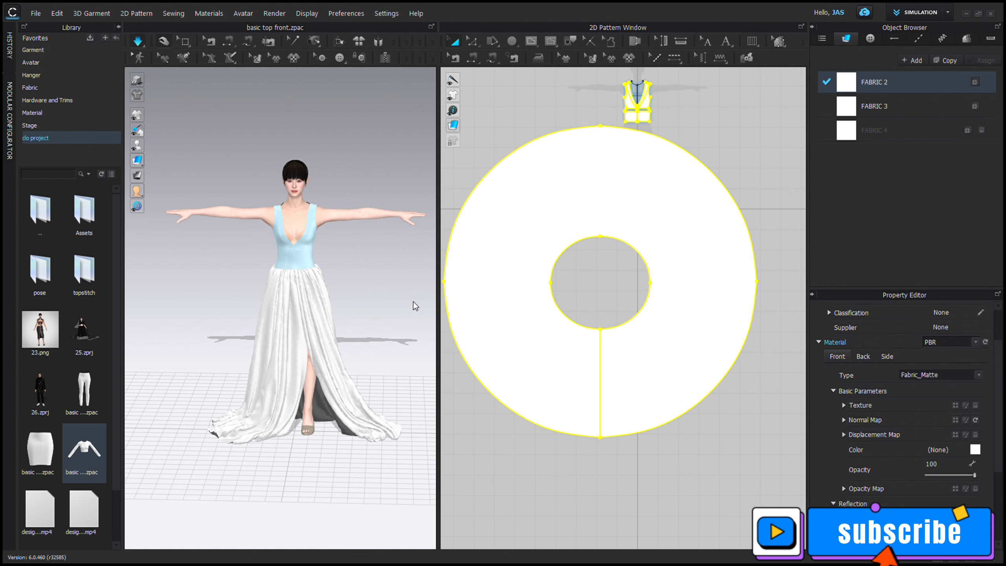
{"action": "left_click", "coordinate": [475, 409]}
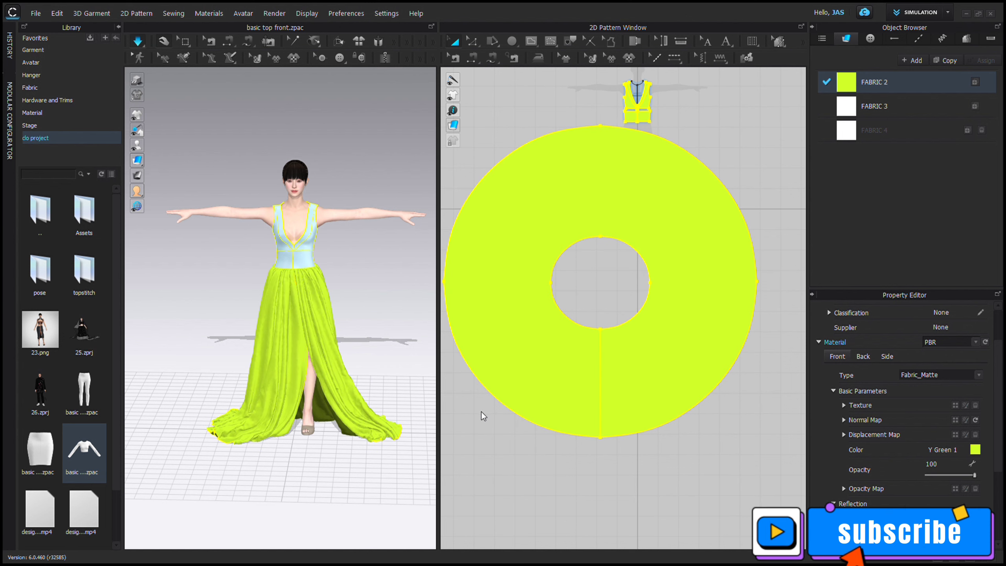
{"action": "left_click", "coordinate": [571, 498]}
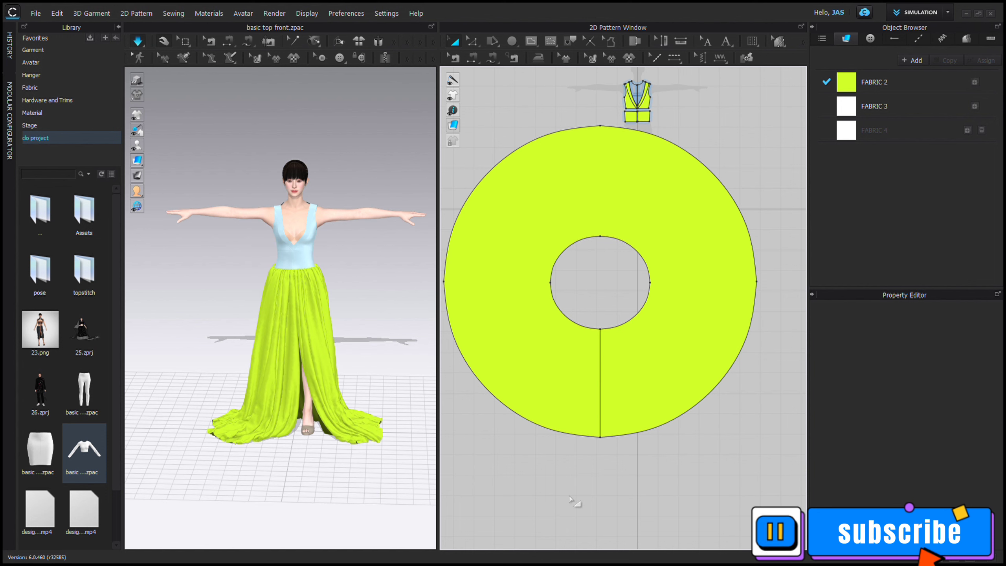
Step: Draw a straight internal line about 13.13 in long on the back bodice panel, from the shoulder seam to the bottom edge near center back
{"action": "right_click_drag", "start_coordinate": [393, 359], "coordinate": [111, 344]}
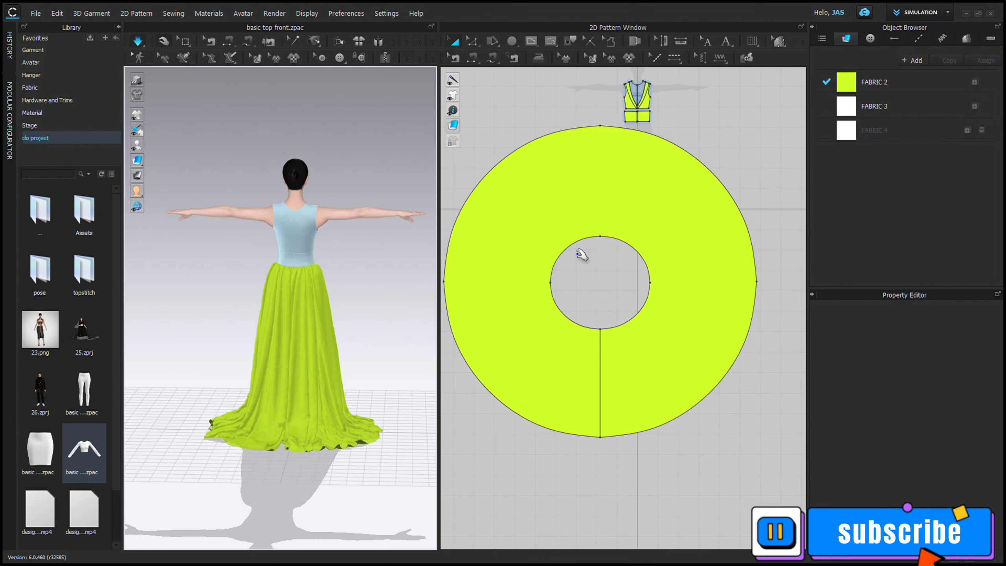
{"action": "scroll", "coordinate": [699, 97], "scroll_direction": "up", "scroll_amount": 3}
{"action": "middle_click_drag", "start_coordinate": [698, 97], "coordinate": [649, 386]}
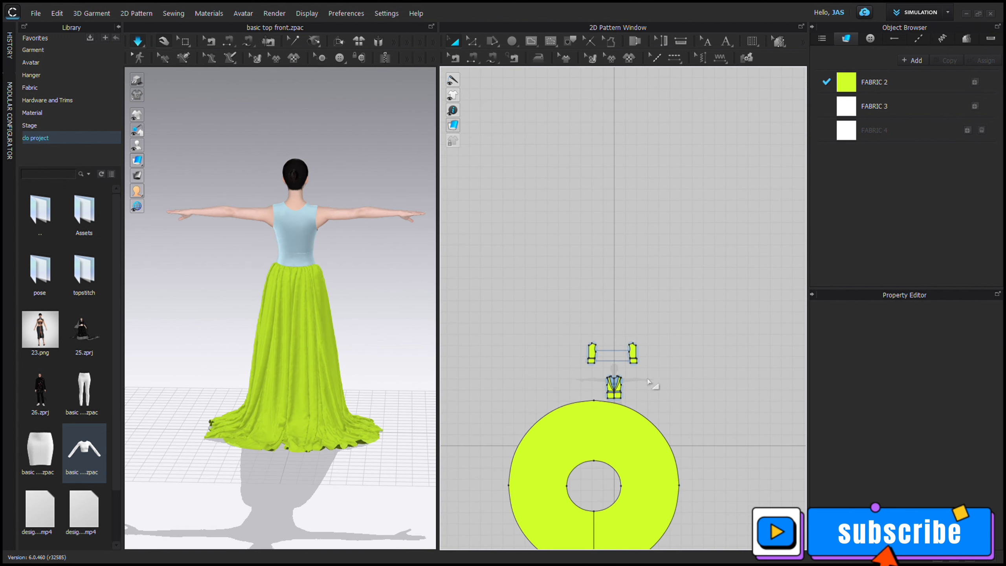
{"action": "scroll", "coordinate": [646, 376], "scroll_direction": "down", "scroll_amount": 10}
{"action": "scroll", "coordinate": [628, 378], "scroll_direction": "down", "scroll_amount": 5}
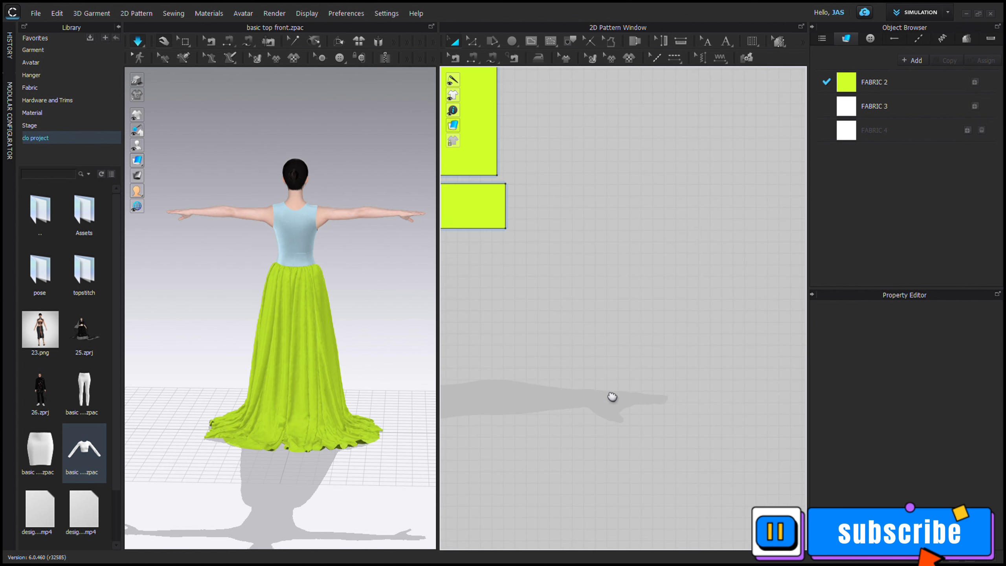
{"action": "right_click_drag", "start_coordinate": [611, 399], "coordinate": [728, 458]}
{"action": "right_click_drag", "start_coordinate": [728, 261], "coordinate": [727, 332]}
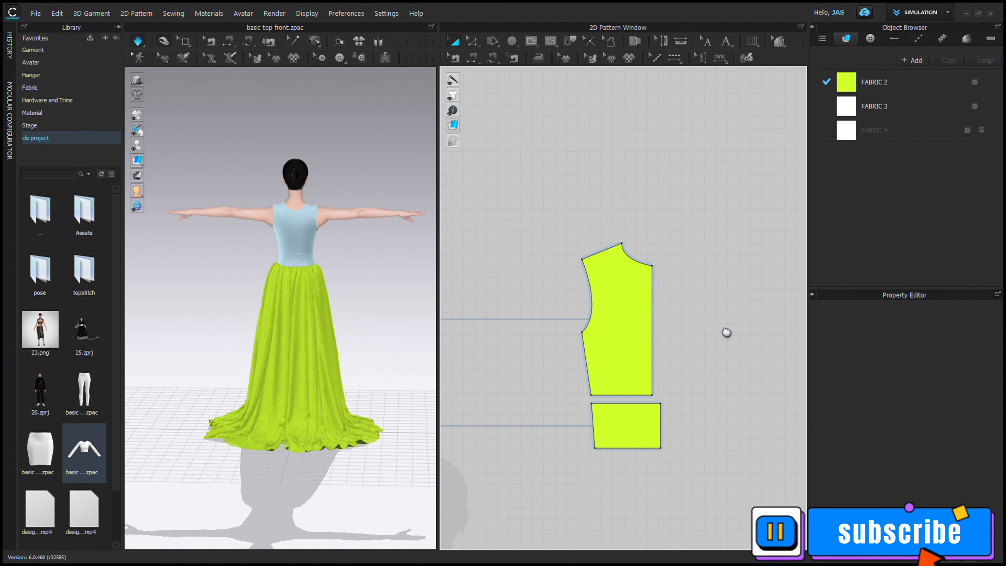
{"action": "key", "text": "s"}
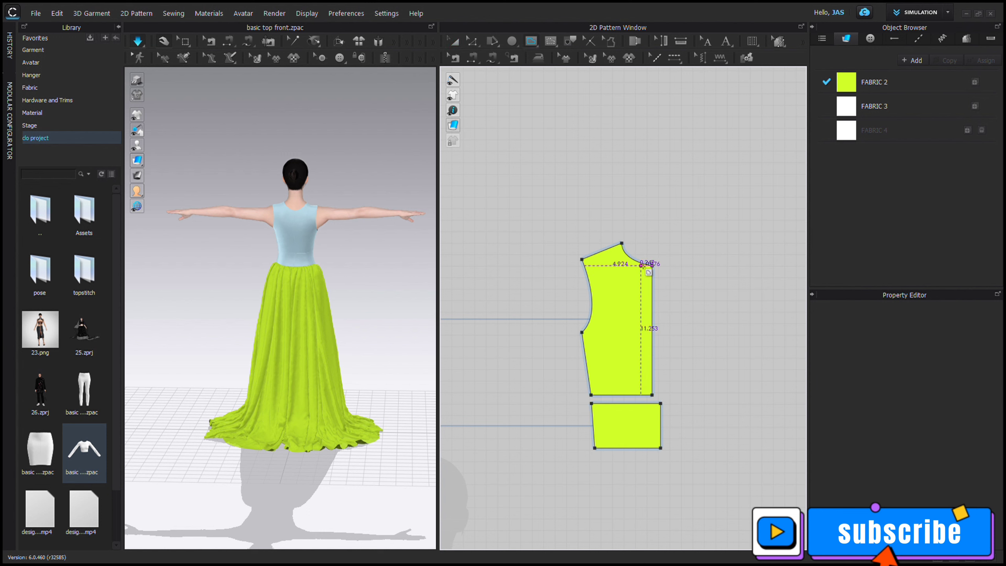
{"action": "right_click_drag", "start_coordinate": [372, 270], "coordinate": [145, 275]}
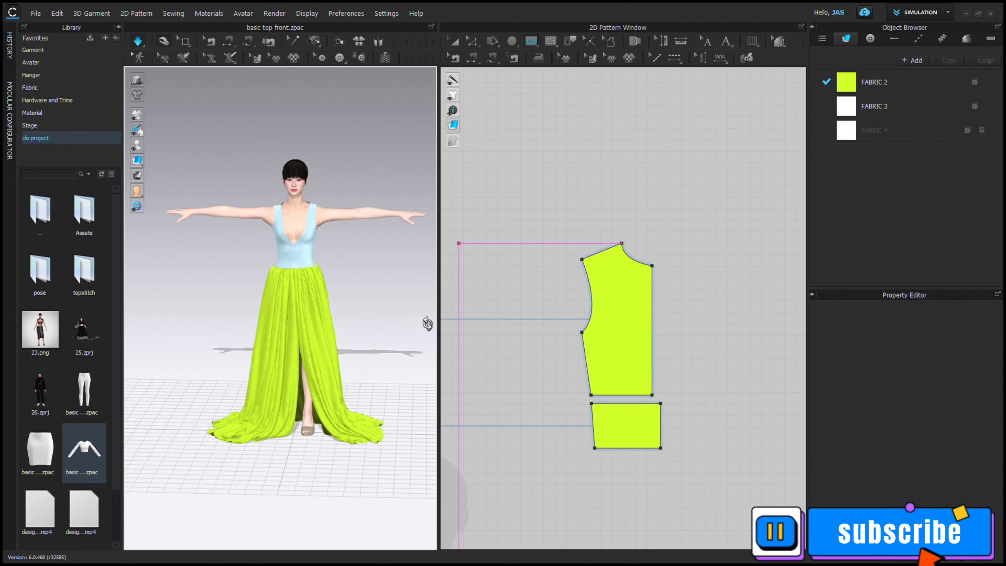
{"action": "left_click", "coordinate": [610, 248]}
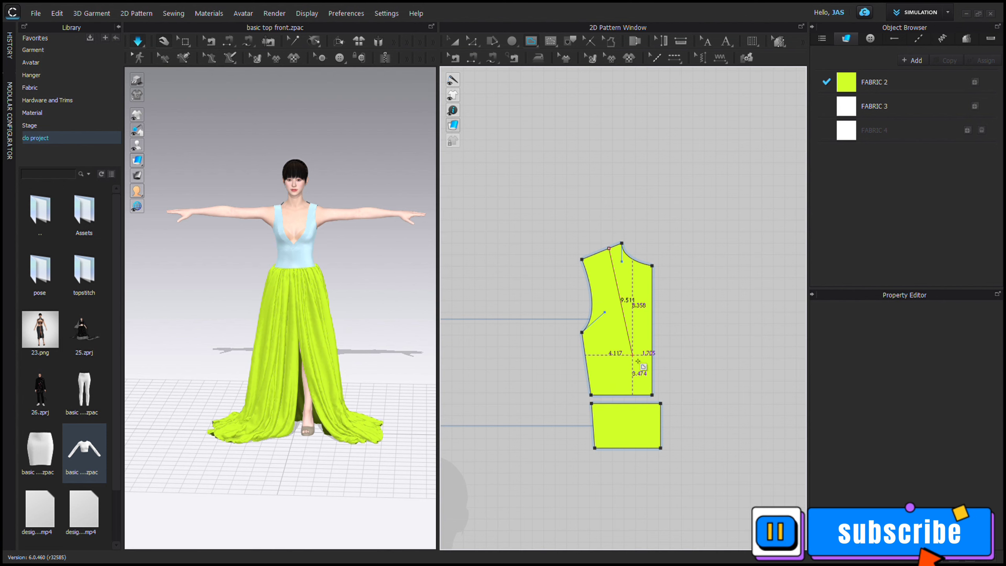
{"action": "right_click", "coordinate": [646, 395]}
{"action": "middle_click_drag", "start_coordinate": [649, 397], "coordinate": [648, 393]}
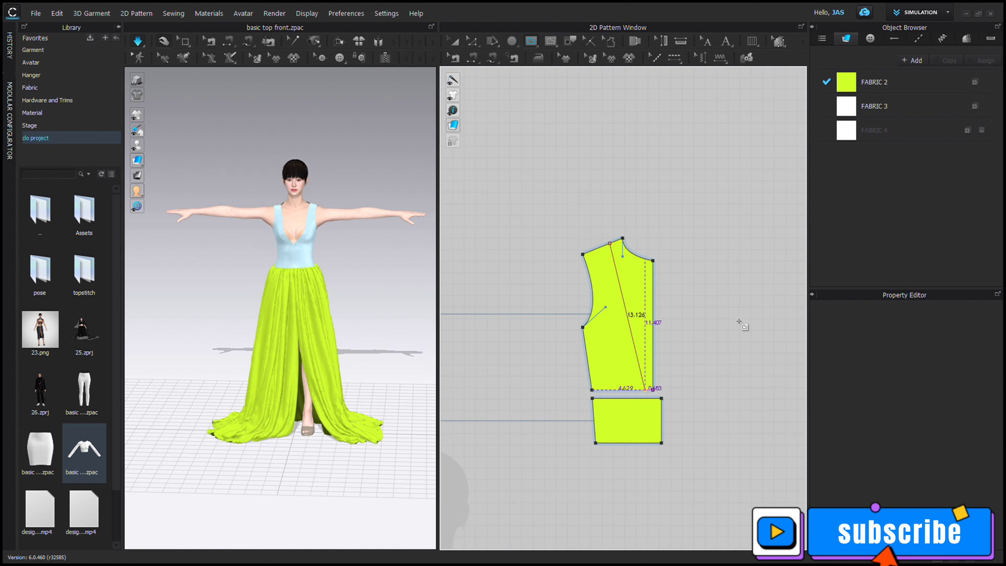
{"action": "key", "text": "Escape"}
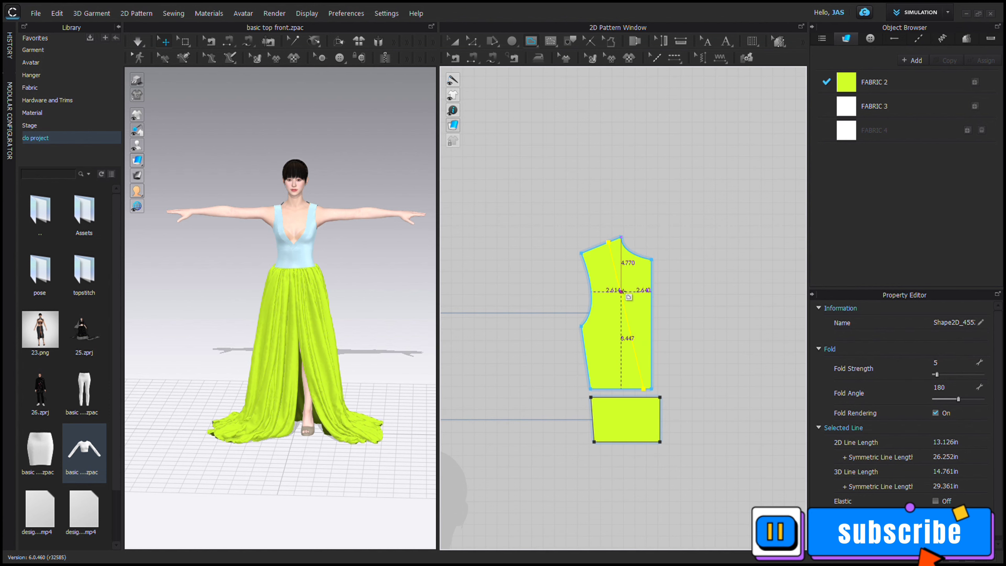
Step: Cut the back bodice panels along the diagonal line and assign FABRIC 3 to the center pieces to open a V-shaped back
{"action": "left_click", "coordinate": [682, 208]}
{"action": "left_click", "coordinate": [624, 336]}
{"action": "scroll", "coordinate": [562, 291], "scroll_direction": "down", "scroll_amount": 3}
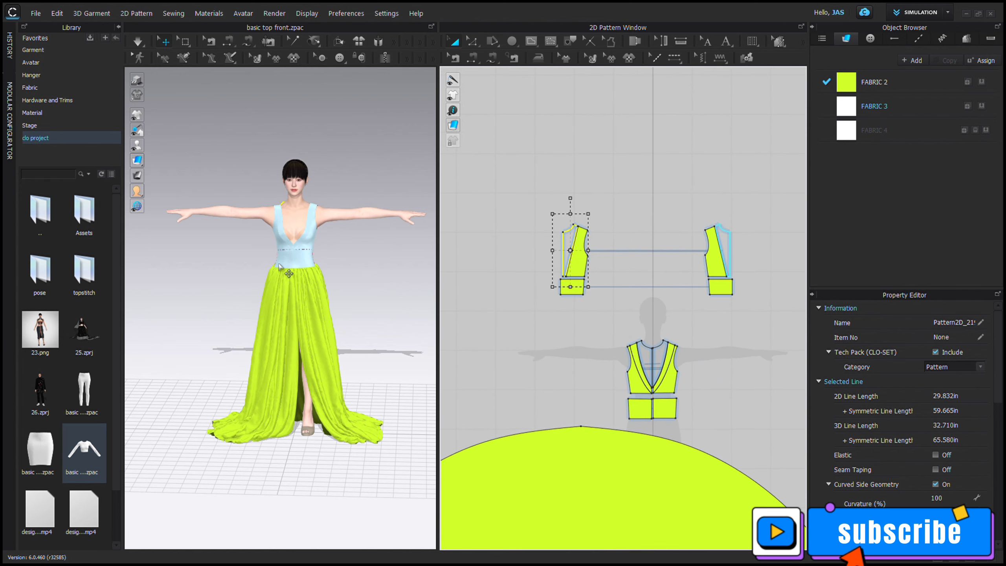
{"action": "right_click_drag", "start_coordinate": [171, 274], "coordinate": [488, 256]}
{"action": "left_click", "coordinate": [494, 258]}
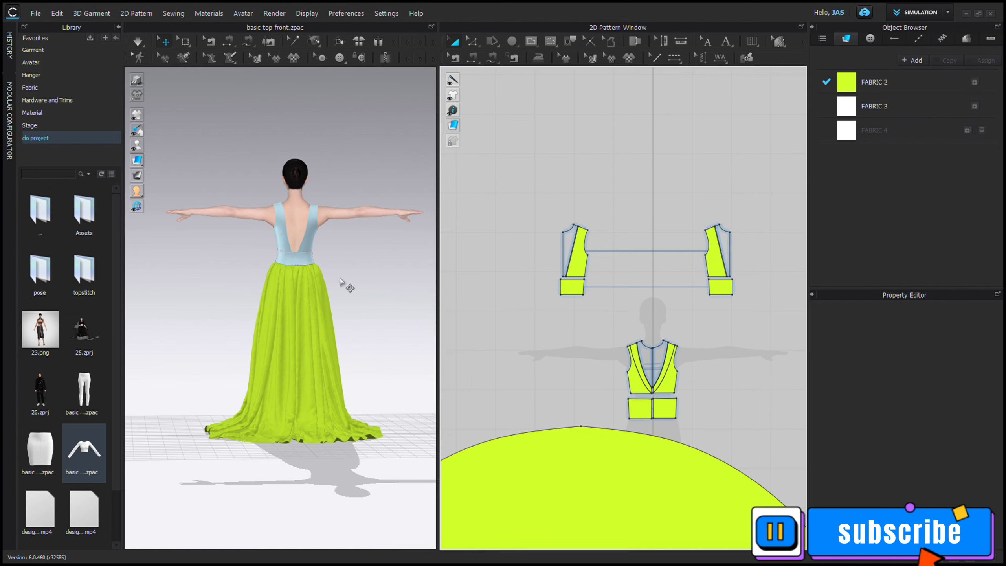
{"action": "right_click_drag", "start_coordinate": [346, 287], "coordinate": [700, 276]}
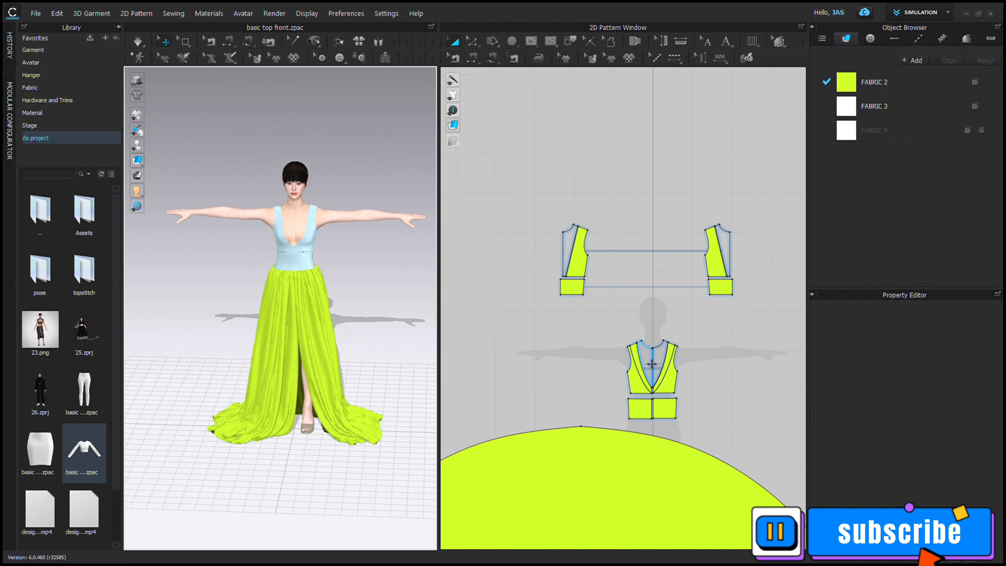
{"action": "scroll", "coordinate": [652, 364], "scroll_direction": "up", "scroll_amount": 5}
{"action": "scroll", "coordinate": [654, 258], "scroll_direction": "down", "scroll_amount": 1}
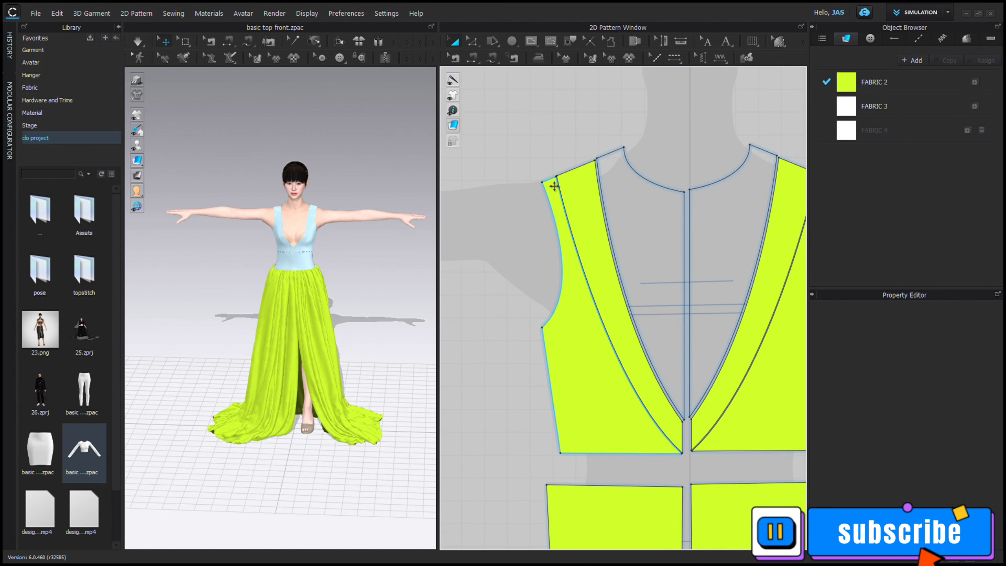
Step: Draw an angled internal line on the front side panel from the shoulder tip, about 6.9 in then 2 in to the side seam, and cut along it
{"action": "key", "text": "g"}
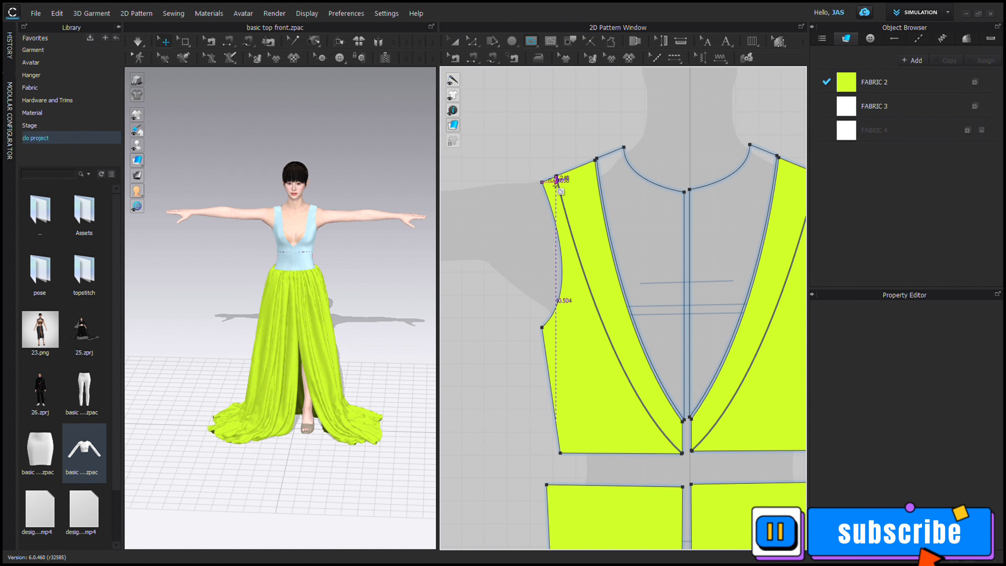
{"action": "left_click", "coordinate": [543, 182]}
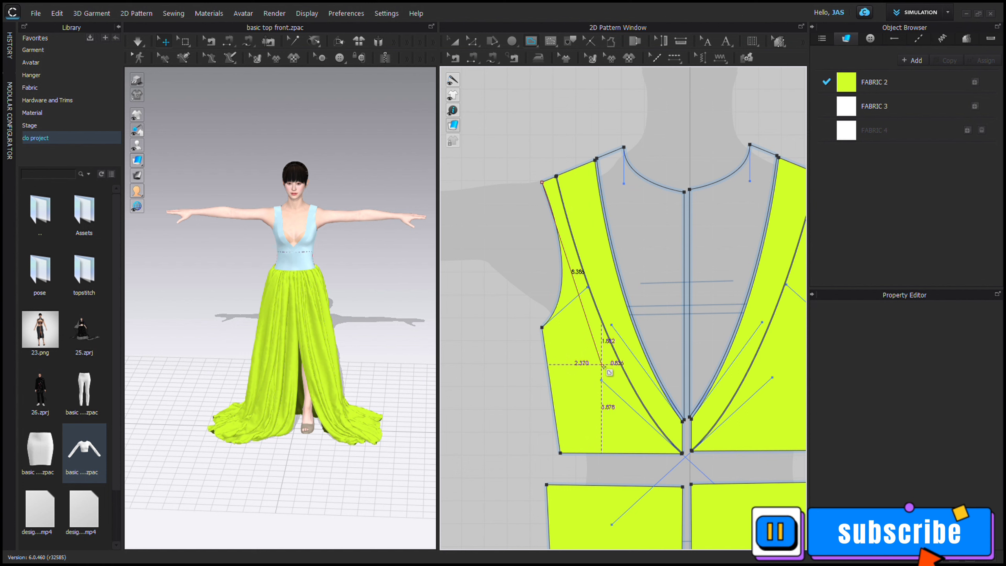
{"action": "left_click", "coordinate": [588, 333]}
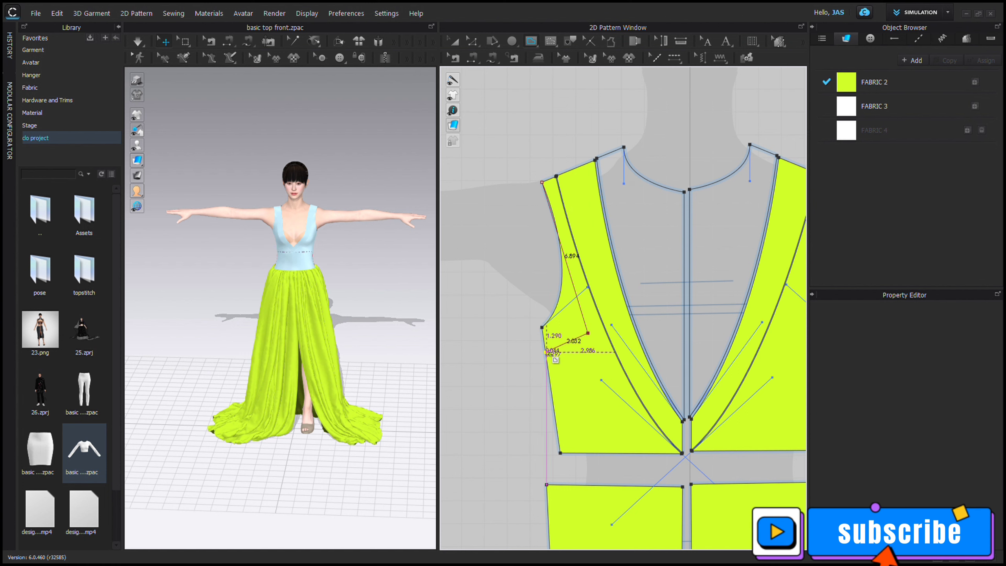
{"action": "left_click", "coordinate": [546, 351]}
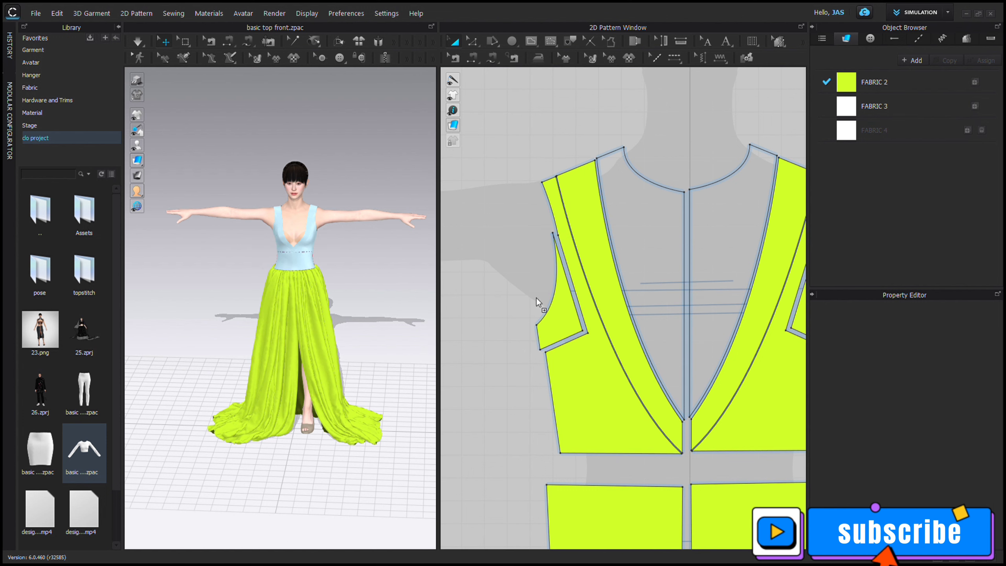
Step: Assign FABRIC 3 to the cut-off underarm pieces on both sides of the front bodice
{"action": "left_click", "coordinate": [553, 342]}
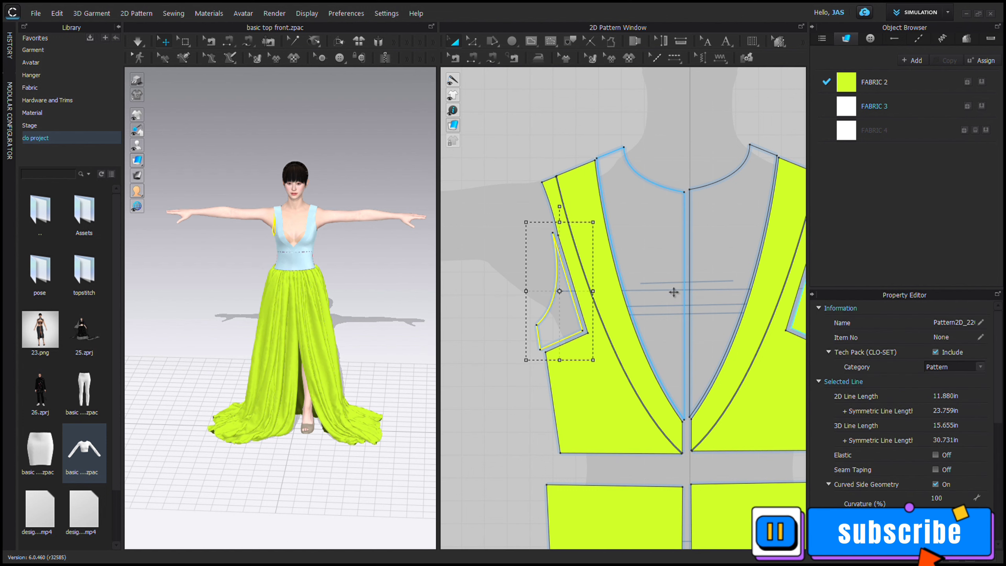
{"action": "middle_click_drag", "start_coordinate": [743, 303], "coordinate": [640, 299]}
{"action": "left_click", "coordinate": [706, 331]}
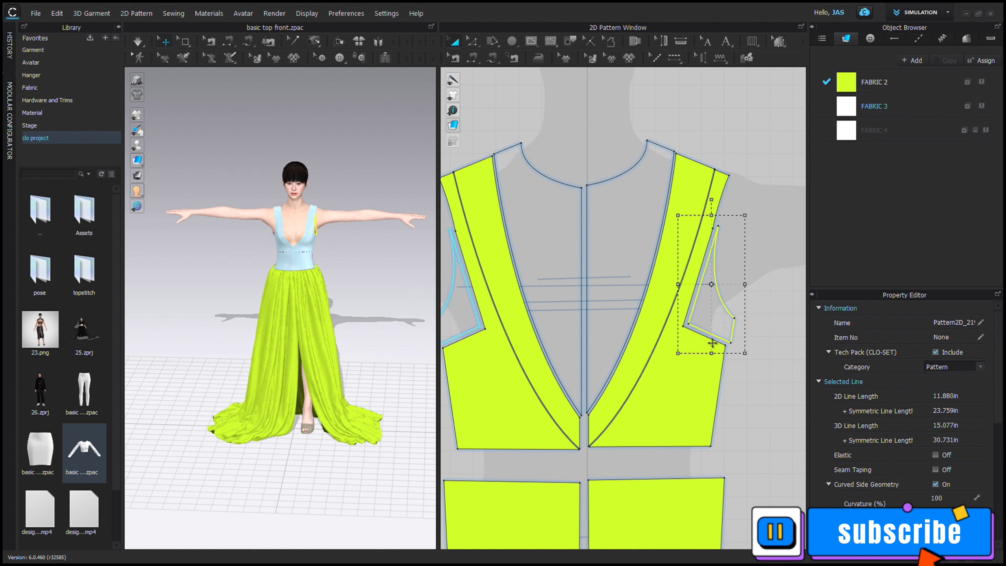
{"action": "left_click", "coordinate": [763, 373]}
Step: Draw an angled line on the back side panel from the shoulder tip, about 6.8 in inward, turning to the side seam, and cut along it
{"action": "right_click_drag", "start_coordinate": [249, 292], "coordinate": [715, 279]}
{"action": "scroll", "coordinate": [589, 297], "scroll_direction": "down", "scroll_amount": 2}
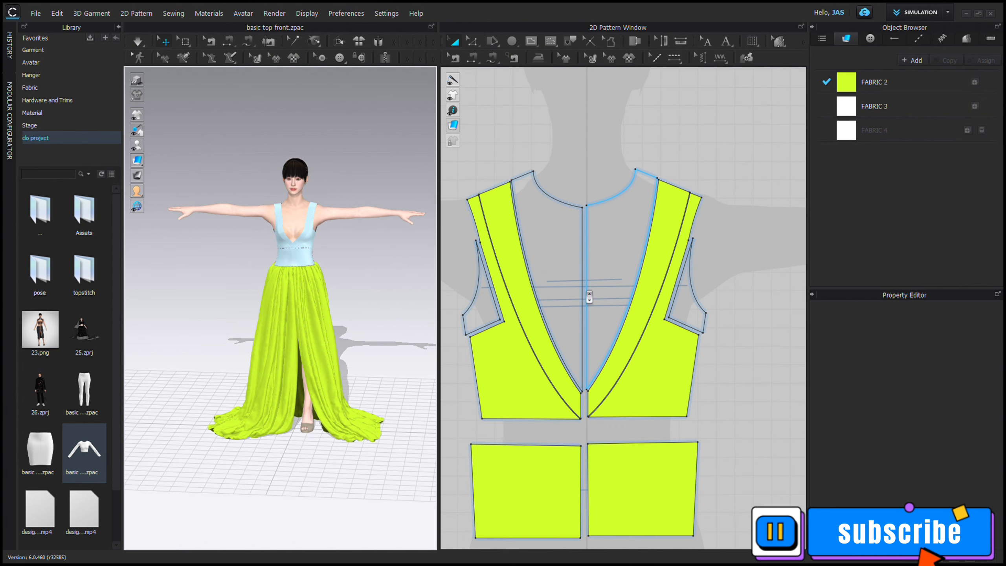
{"action": "middle_click_drag", "start_coordinate": [589, 298], "coordinate": [638, 233]}
{"action": "left_click", "coordinate": [577, 400]}
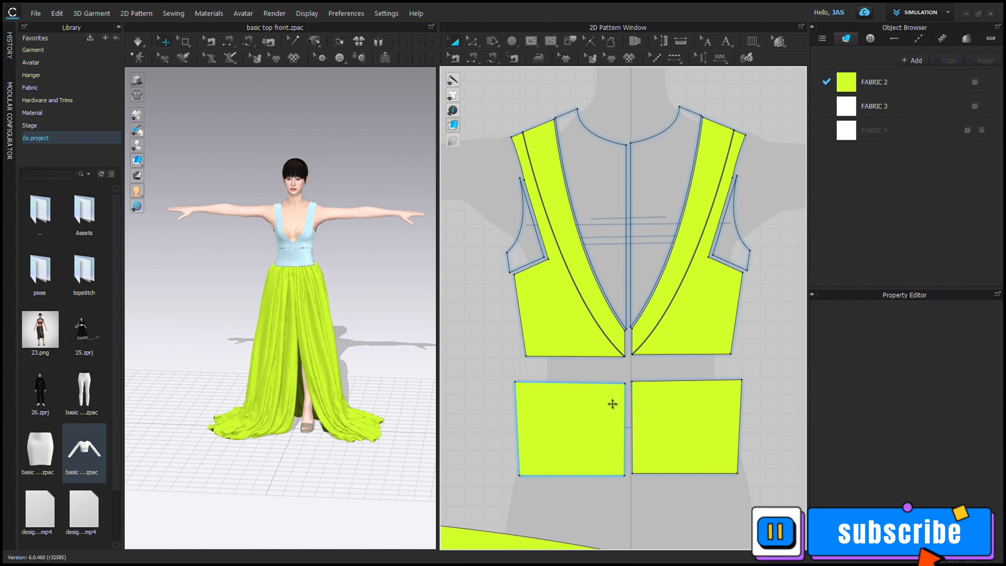
{"action": "left_click", "coordinate": [626, 371]}
{"action": "scroll", "coordinate": [531, 272], "scroll_direction": "down", "scroll_amount": 3}
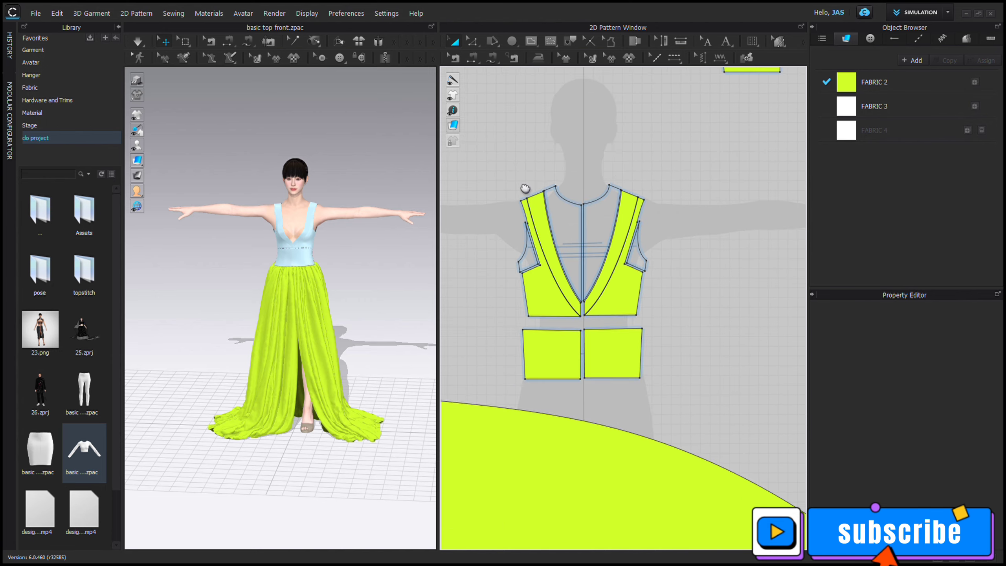
{"action": "middle_click_drag", "start_coordinate": [523, 183], "coordinate": [645, 470]}
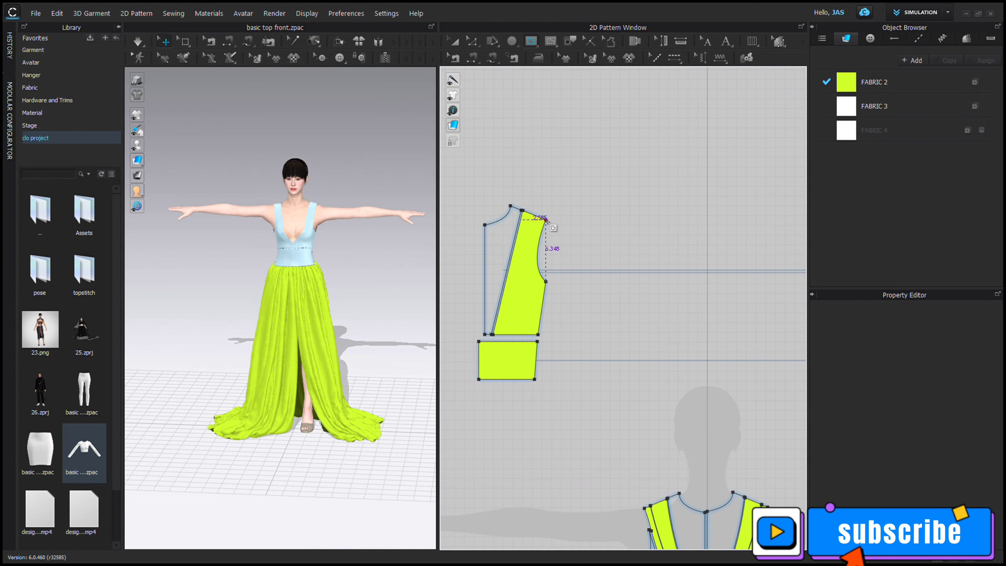
{"action": "left_click", "coordinate": [546, 220]}
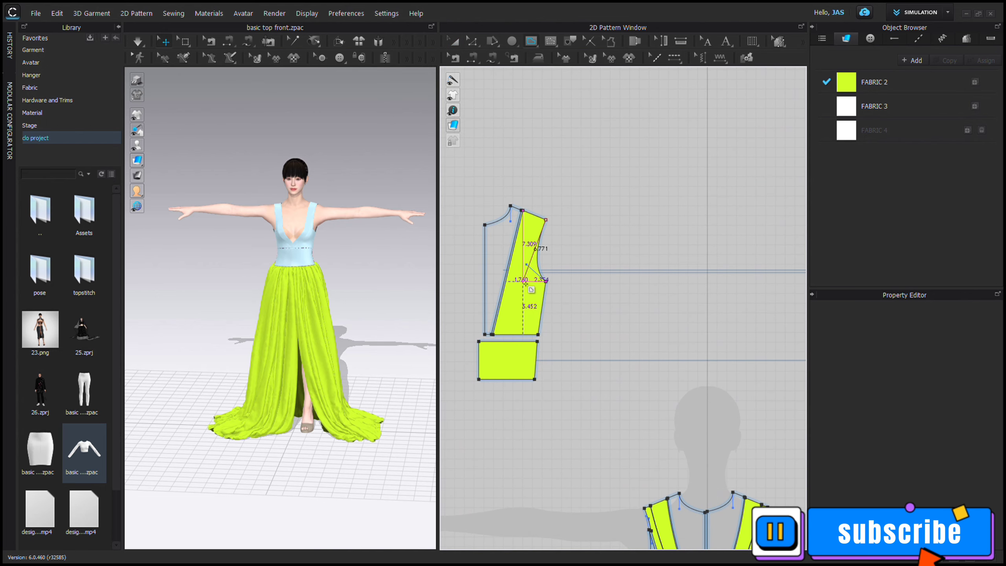
{"action": "left_click", "coordinate": [523, 282]}
{"action": "left_click_drag", "start_coordinate": [545, 293], "coordinate": [546, 293]}
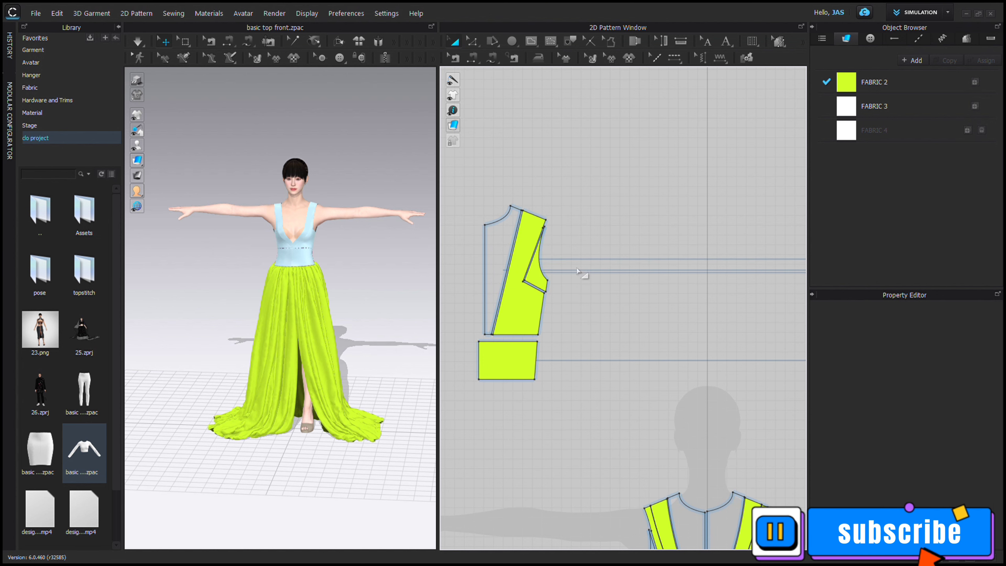
Step: Delete the cut-off underarm pieces from both back bodice panels
{"action": "left_click", "coordinate": [540, 273]}
{"action": "left_click", "coordinate": [615, 148]}
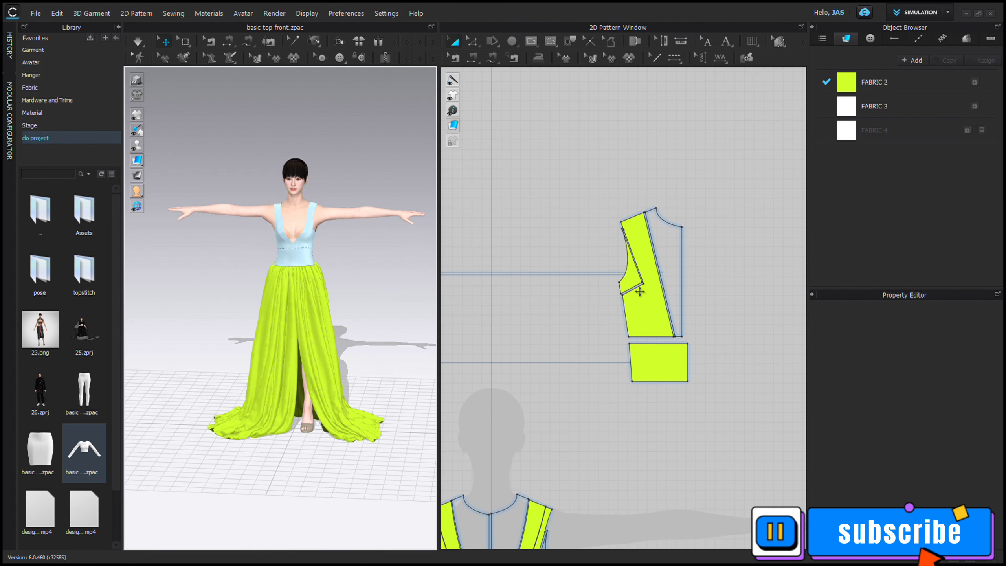
{"action": "left_click", "coordinate": [640, 287]}
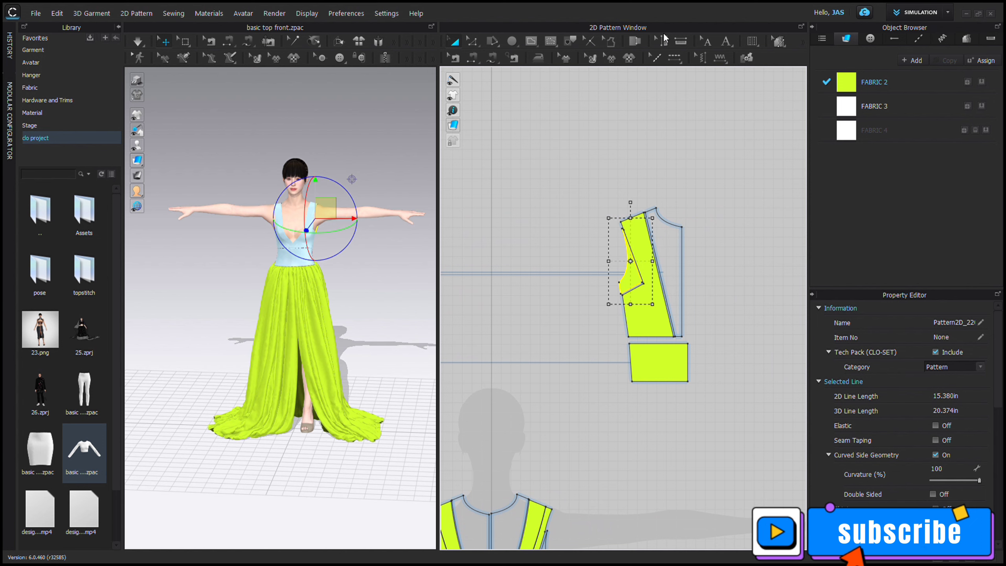
{"action": "key", "text": "Delete"}
{"action": "mouse_move", "coordinate": [355, 337]}
{"action": "right_mouse_down"}
{"action": "mouse_move", "coordinate": [156, 318]}
{"action": "mouse_move", "coordinate": [580, 317]}
{"action": "mouse_move", "coordinate": [336, 316]}
{"action": "mouse_move", "coordinate": [355, 317]}
{"action": "right_mouse_up"}
{"action": "scroll", "coordinate": [491, 393], "scroll_direction": "down", "scroll_amount": 1}
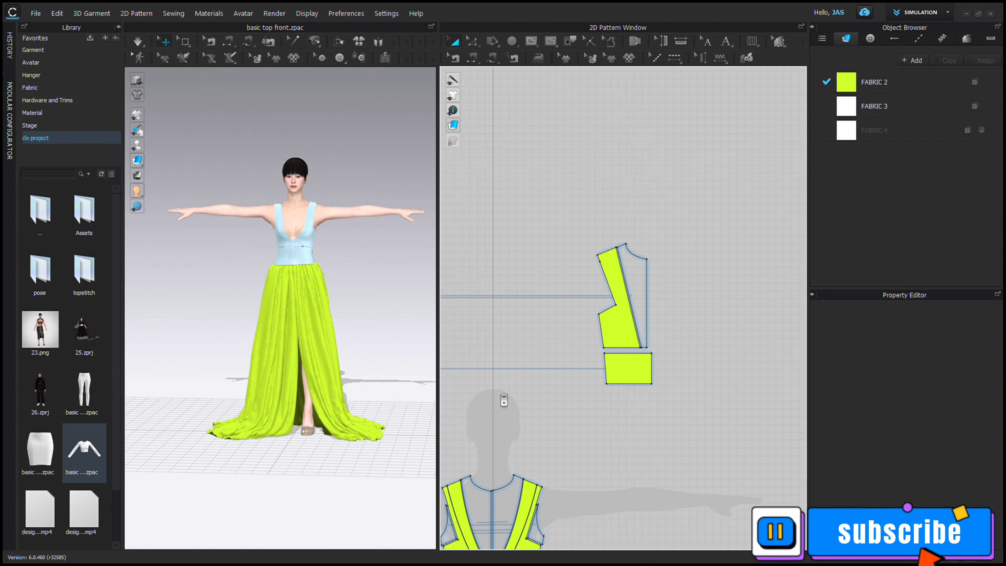
Step: Add a new fabric named FABRIC 5 and set its material type to Leather
{"action": "middle_click_drag", "start_coordinate": [500, 398], "coordinate": [679, 248]}
{"action": "scroll", "coordinate": [594, 275], "scroll_direction": "down", "scroll_amount": 1}
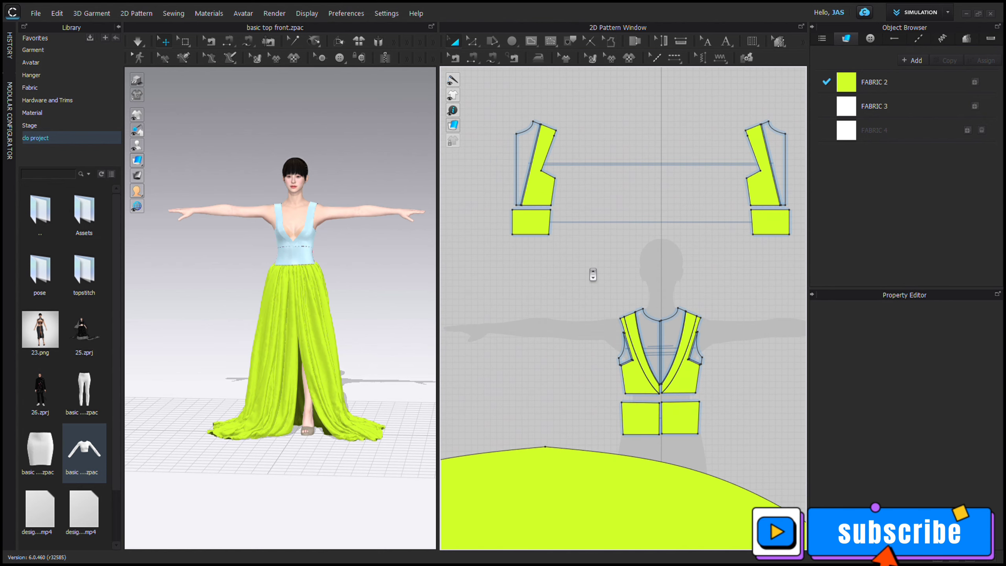
{"action": "scroll", "coordinate": [716, 309], "scroll_direction": "down", "scroll_amount": 2}
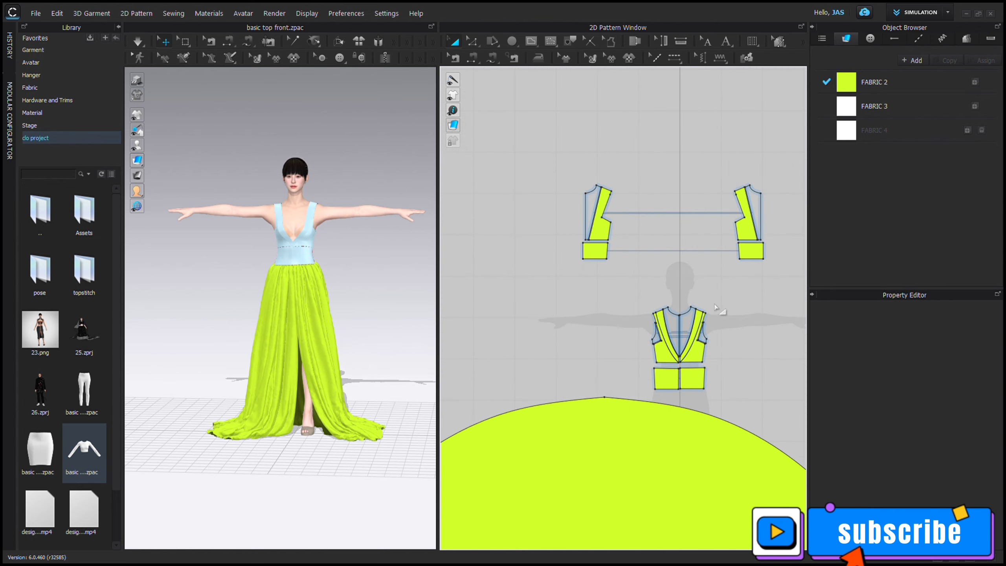
{"action": "scroll", "coordinate": [747, 275], "scroll_direction": "up", "scroll_amount": 3}
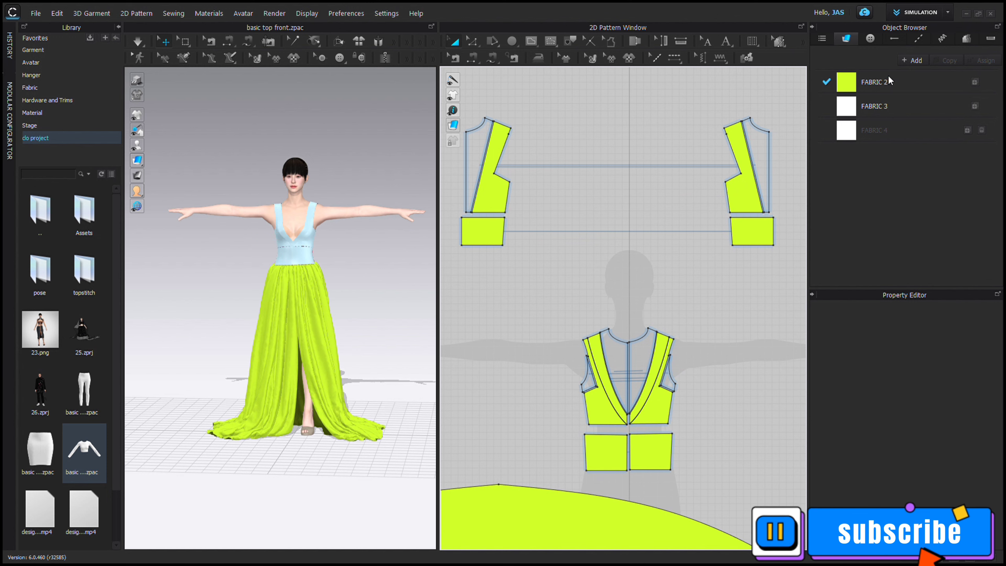
{"action": "left_click", "coordinate": [916, 60]}
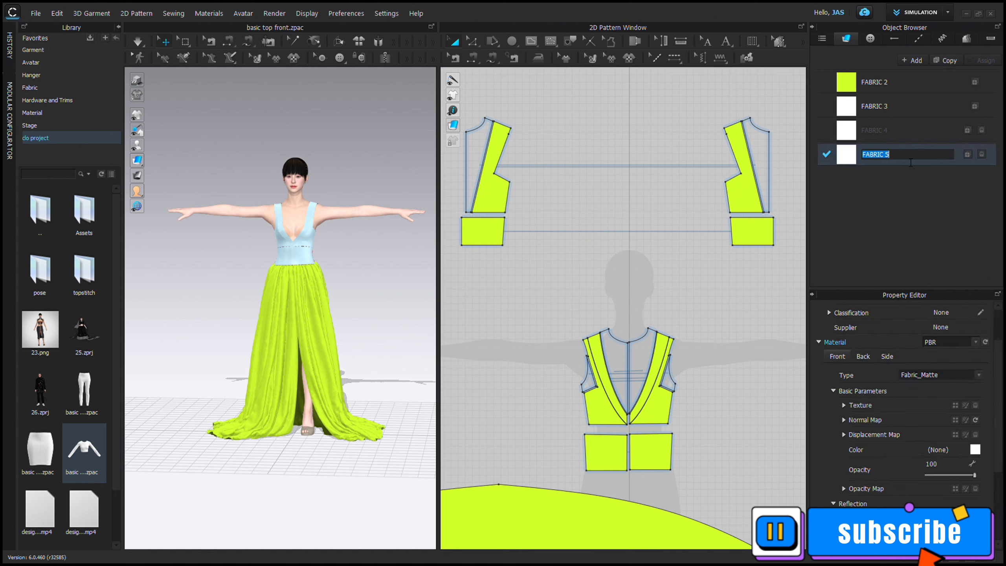
{"action": "double_click", "coordinate": [947, 162]}
{"action": "key", "text": "Return"}
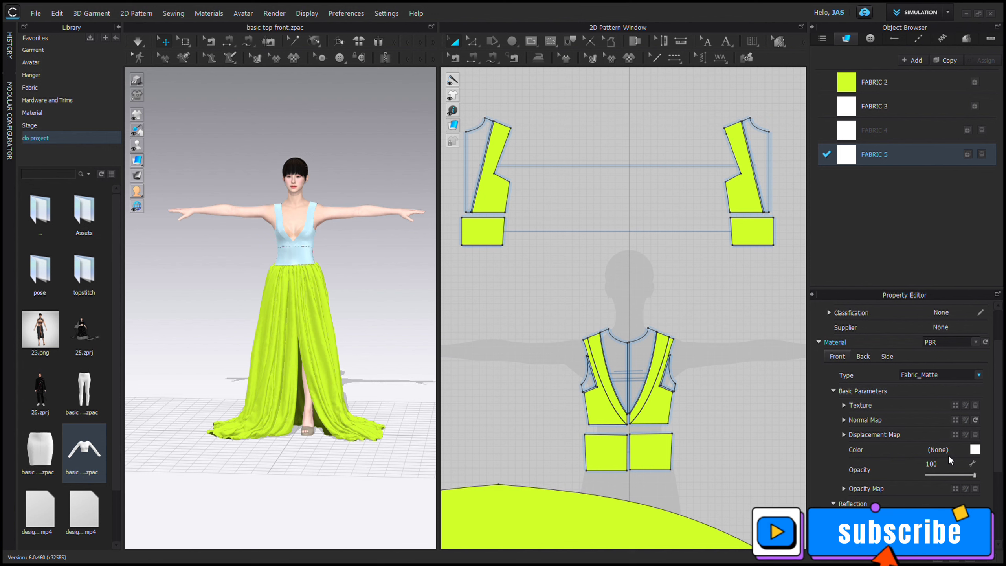
{"action": "left_click", "coordinate": [949, 456]}
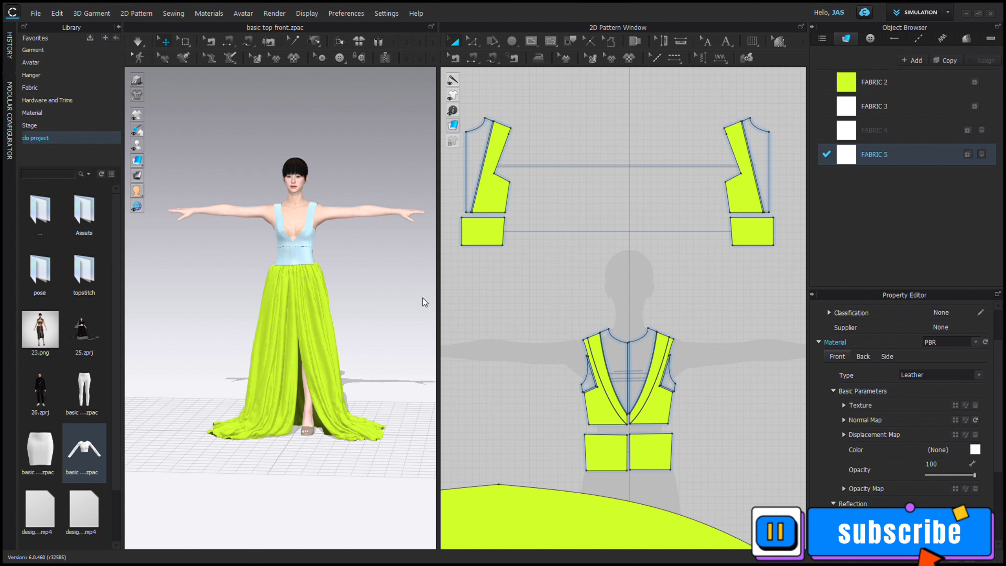
Step: Color FABRIC 5 the same yellow-green as FABRIC 2 and assign it to the front and back waist bands
{"action": "left_click", "coordinate": [474, 401]}
{"action": "left_click", "coordinate": [879, 173]}
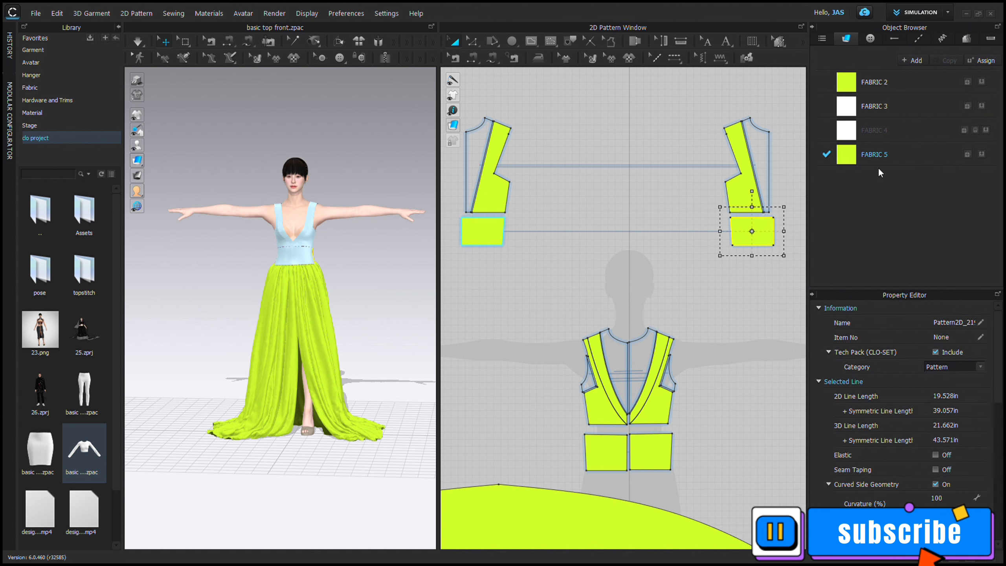
{"action": "left_click", "coordinate": [487, 237]}
{"action": "left_click", "coordinate": [651, 452]}
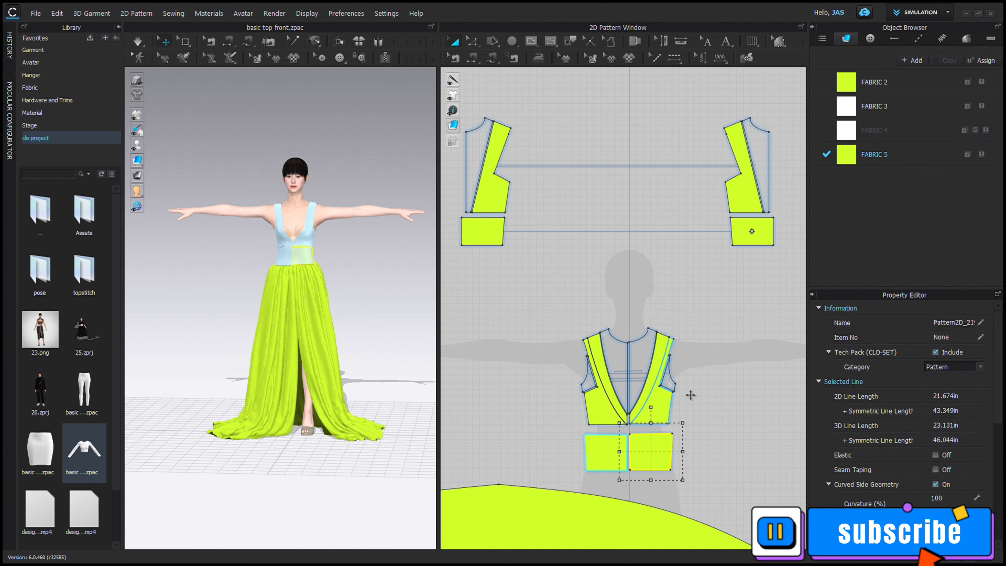
{"action": "left_click", "coordinate": [624, 445]}
{"action": "left_click", "coordinate": [723, 394]}
Step: Unfreeze all bodice and waist band patterns together
{"action": "scroll", "coordinate": [560, 314], "scroll_direction": "down", "scroll_amount": 3}
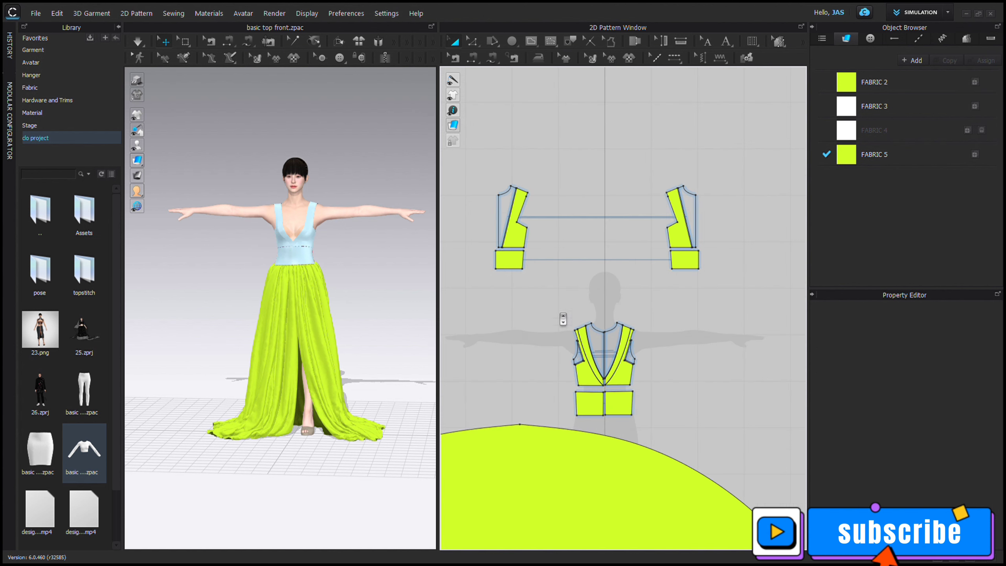
{"action": "left_click_drag", "start_coordinate": [739, 425], "coordinate": [740, 426]}
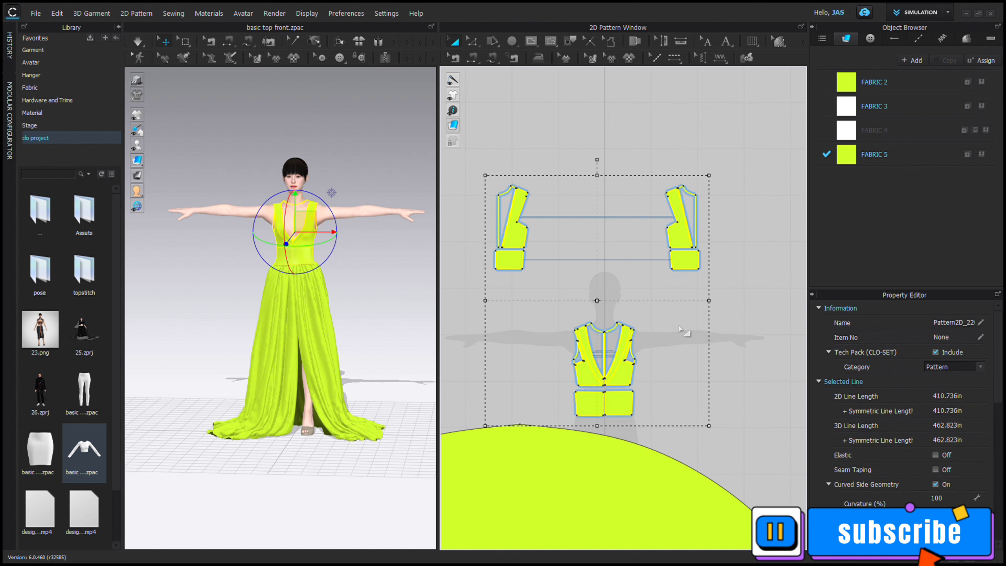
{"action": "left_click", "coordinate": [761, 348]}
Step: Find the ribbon trims in the library and place the bow tie ribbon on the dress front
{"action": "scroll", "coordinate": [322, 276], "scroll_direction": "up", "scroll_amount": 5}
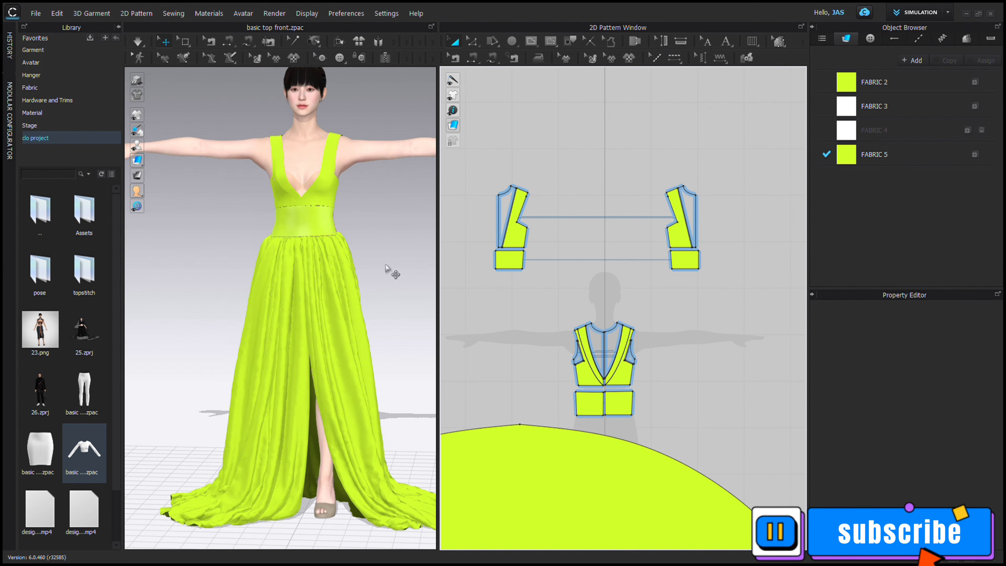
{"action": "right_click_drag", "start_coordinate": [386, 269], "coordinate": [418, 269]}
{"action": "scroll", "coordinate": [392, 266], "scroll_direction": "down", "scroll_amount": 2}
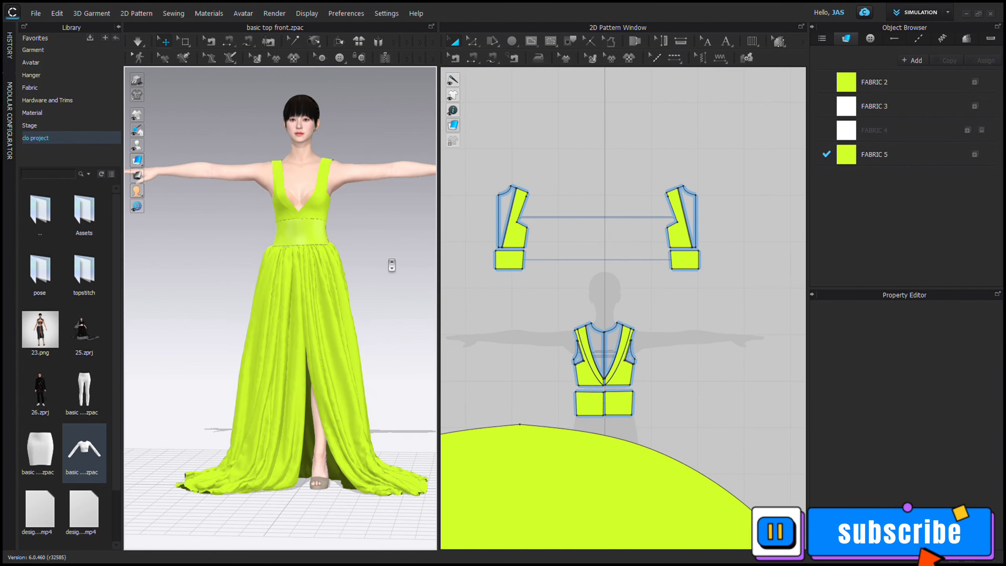
{"action": "scroll", "coordinate": [392, 266], "scroll_direction": "down", "scroll_amount": 2}
{"action": "middle_click_drag", "start_coordinate": [393, 265], "coordinate": [357, 264]}
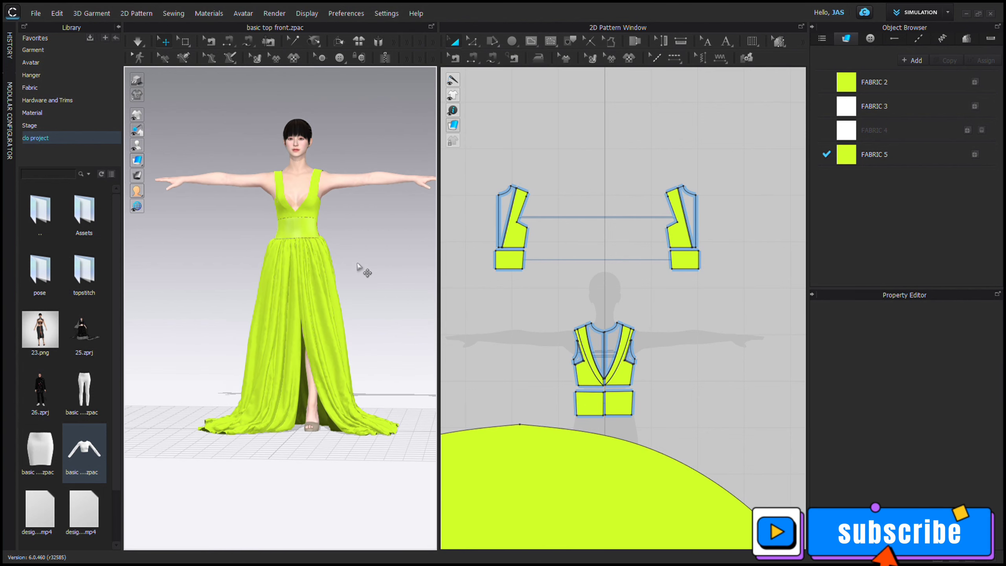
{"action": "right_click_drag", "start_coordinate": [377, 266], "coordinate": [393, 279]}
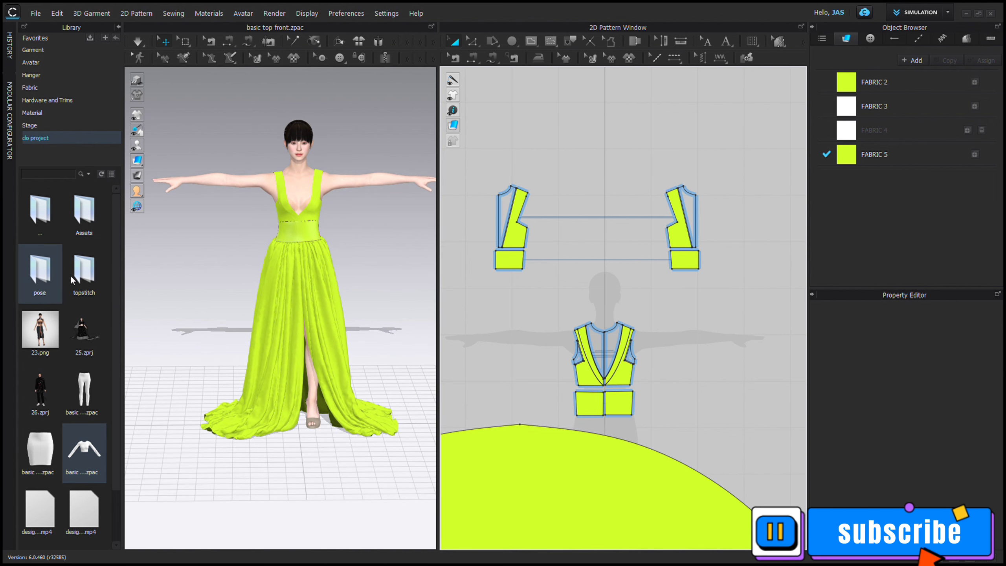
{"action": "double_click", "coordinate": [41, 237]}
{"action": "double_click", "coordinate": [84, 289]}
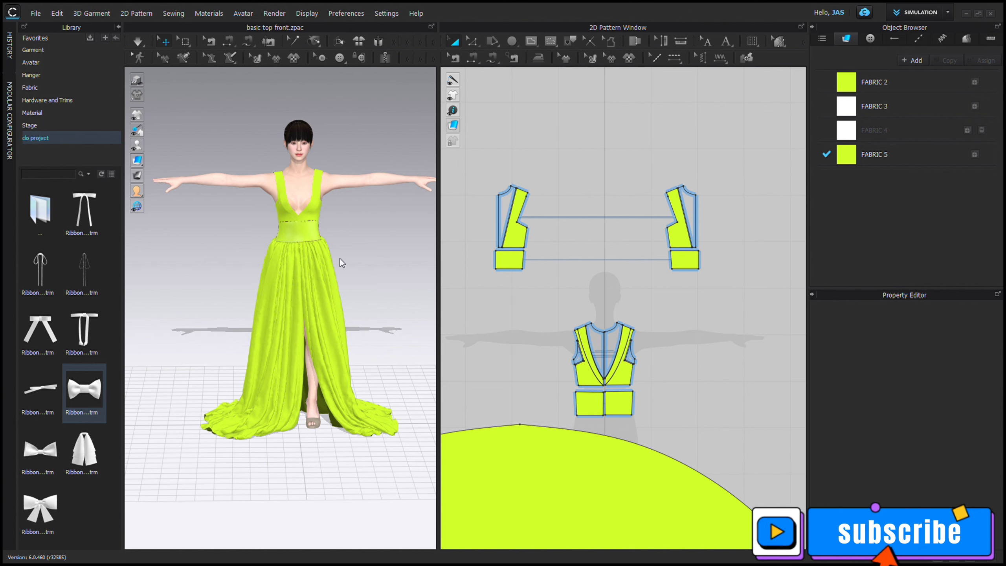
{"action": "left_click", "coordinate": [300, 227]}
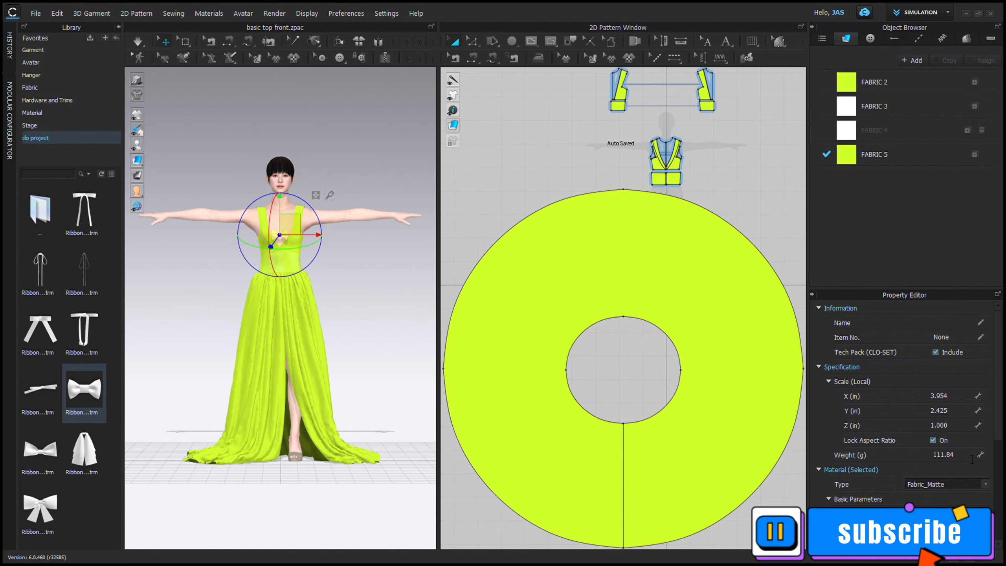
Step: Set the weight of the bow trim to 3 g
{"action": "left_click", "coordinate": [967, 459]}
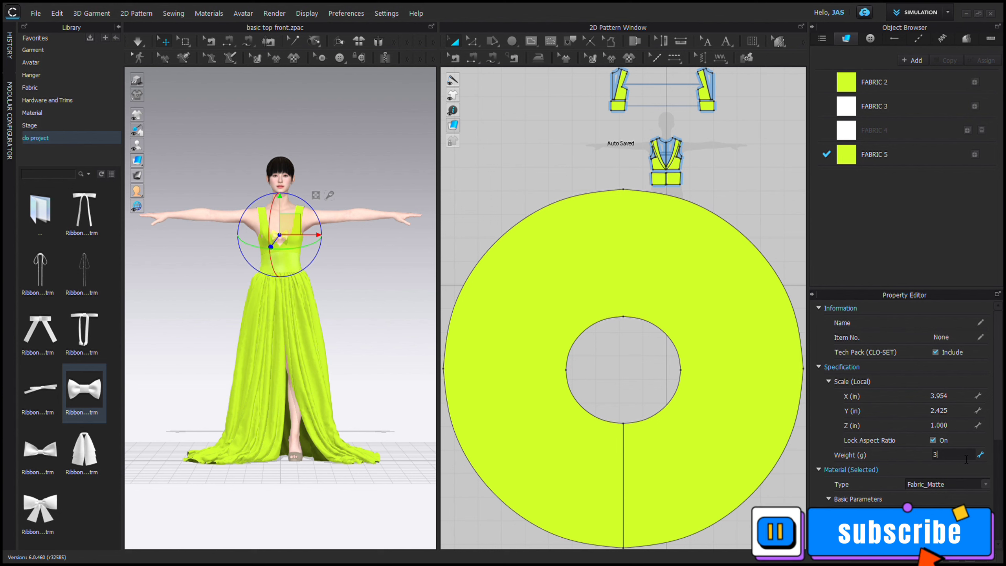
{"action": "type", "text": "3"}
{"action": "scroll", "coordinate": [325, 267], "scroll_direction": "up", "scroll_amount": 5}
{"action": "key", "text": "Return"}
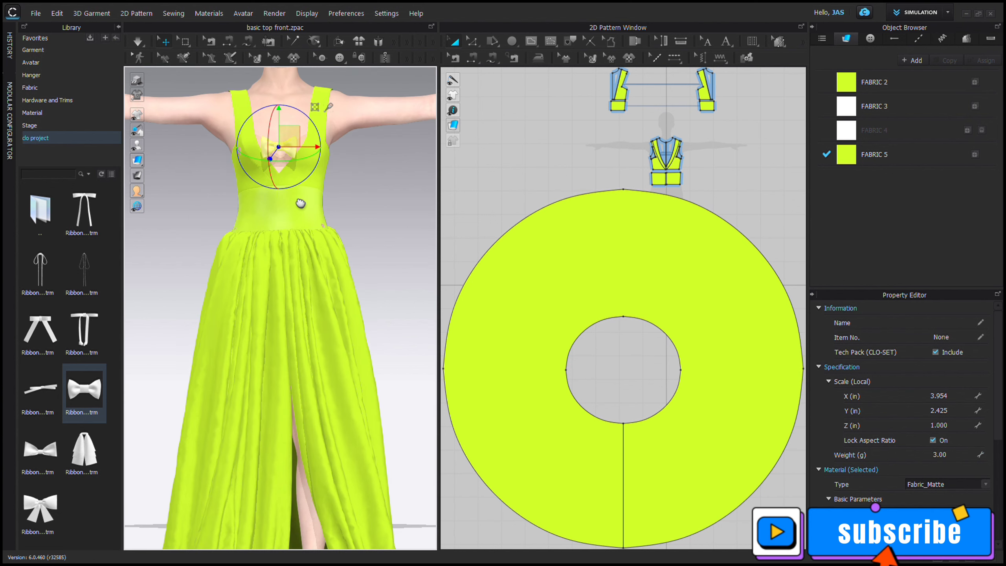
Step: Enlarge the bow trim on the dress front to about 6.8 by 3.3 in, with a depth of about 1.04 in
{"action": "middle_click_drag", "start_coordinate": [315, 157], "coordinate": [313, 223]}
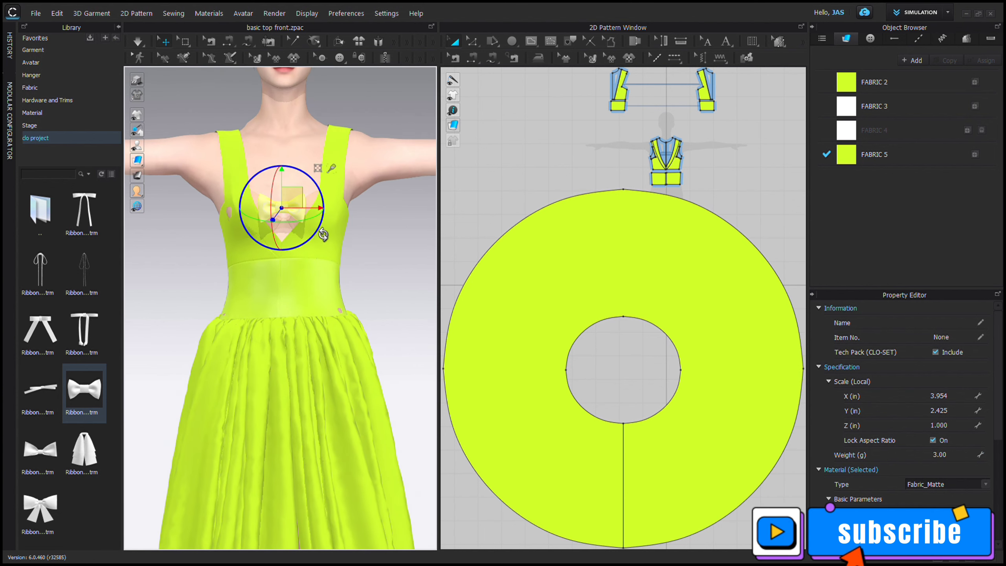
{"action": "left_click", "coordinate": [318, 168]}
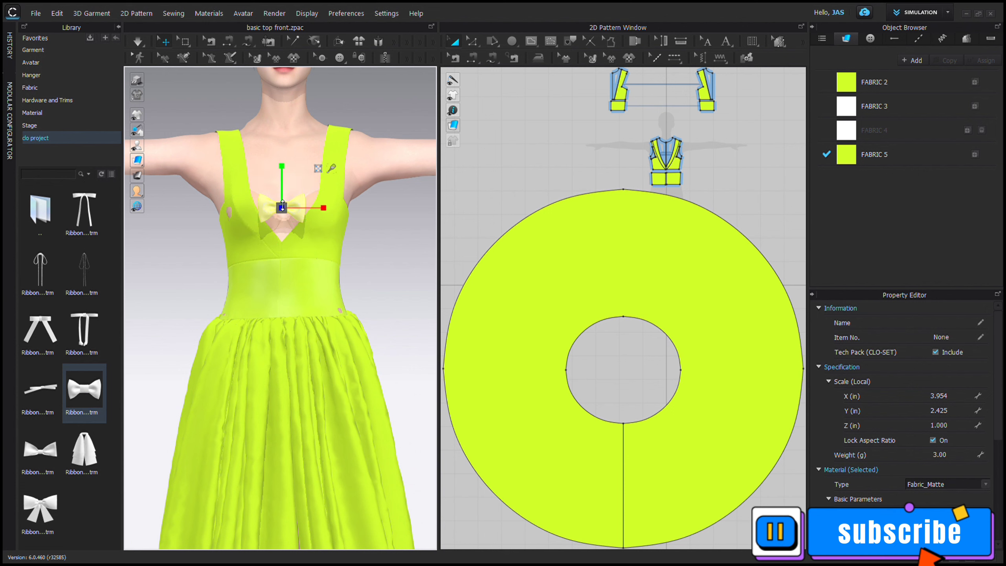
{"action": "left_click_drag", "start_coordinate": [282, 206], "coordinate": [355, 213]}
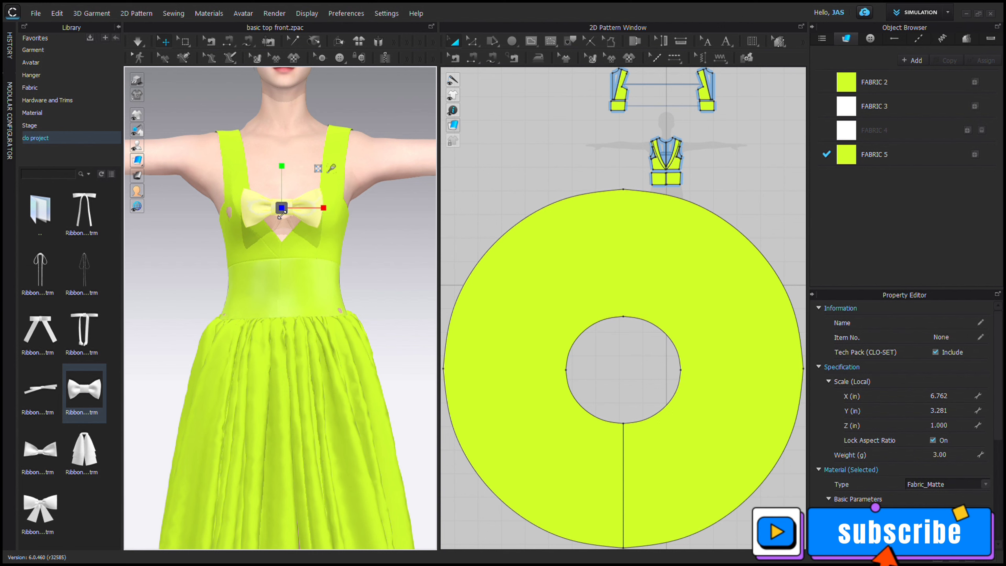
{"action": "left_click_drag", "start_coordinate": [271, 235], "coordinate": [273, 228]}
{"action": "right_click_drag", "start_coordinate": [273, 228], "coordinate": [273, 227]}
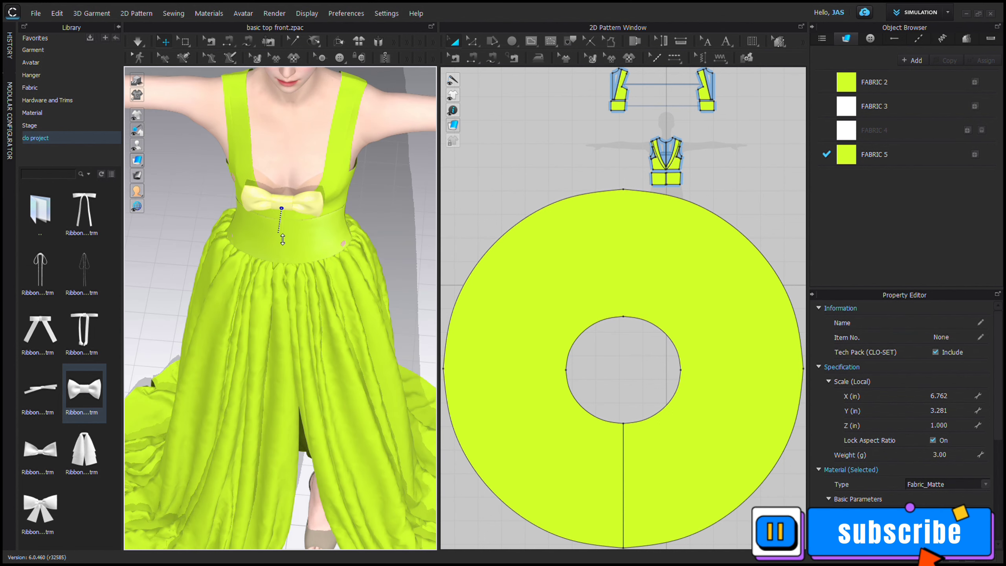
{"action": "left_click_drag", "start_coordinate": [282, 239], "coordinate": [283, 241]}
{"action": "right_click_drag", "start_coordinate": [350, 279], "coordinate": [381, 238]}
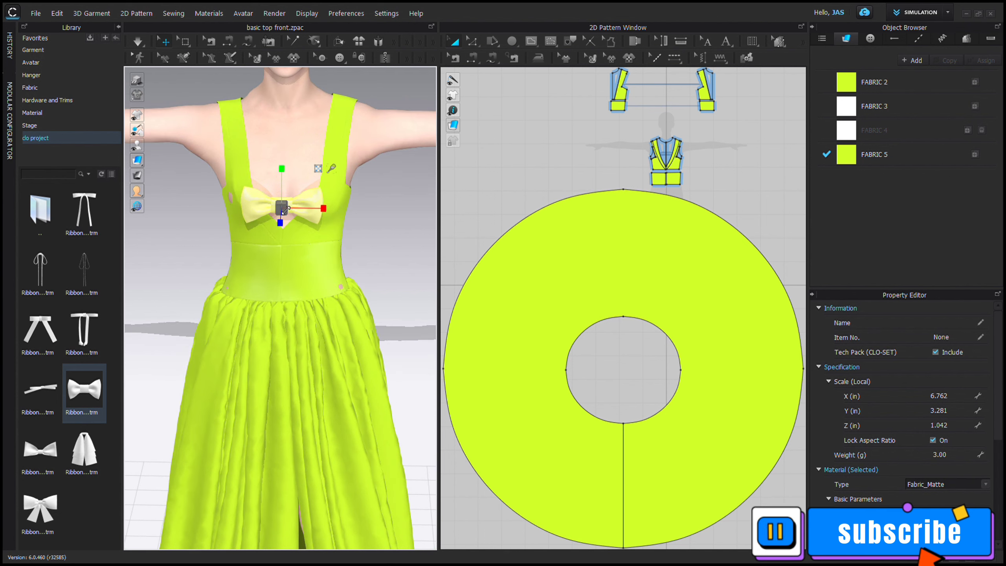
Step: Move the bow trim down to the point of the V-neckline, just above the waist band
{"action": "left_click", "coordinate": [319, 168]}
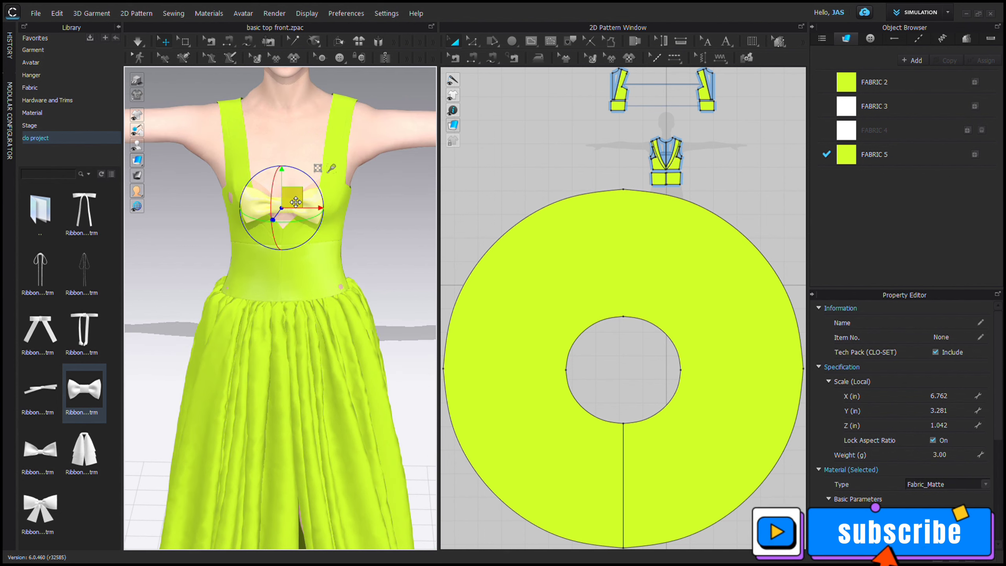
{"action": "left_click_drag", "start_coordinate": [296, 202], "coordinate": [300, 218]}
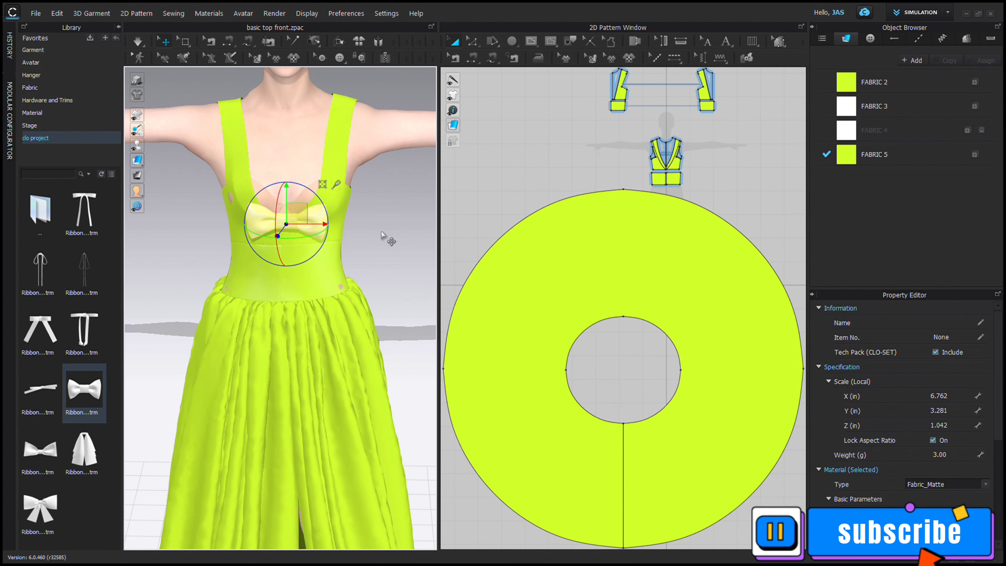
{"action": "mouse_move", "coordinate": [383, 236]}
{"action": "right_mouse_down"}
{"action": "mouse_move", "coordinate": [322, 266]}
{"action": "mouse_move", "coordinate": [292, 262]}
{"action": "mouse_move", "coordinate": [397, 229]}
{"action": "mouse_move", "coordinate": [390, 225]}
{"action": "right_mouse_up"}
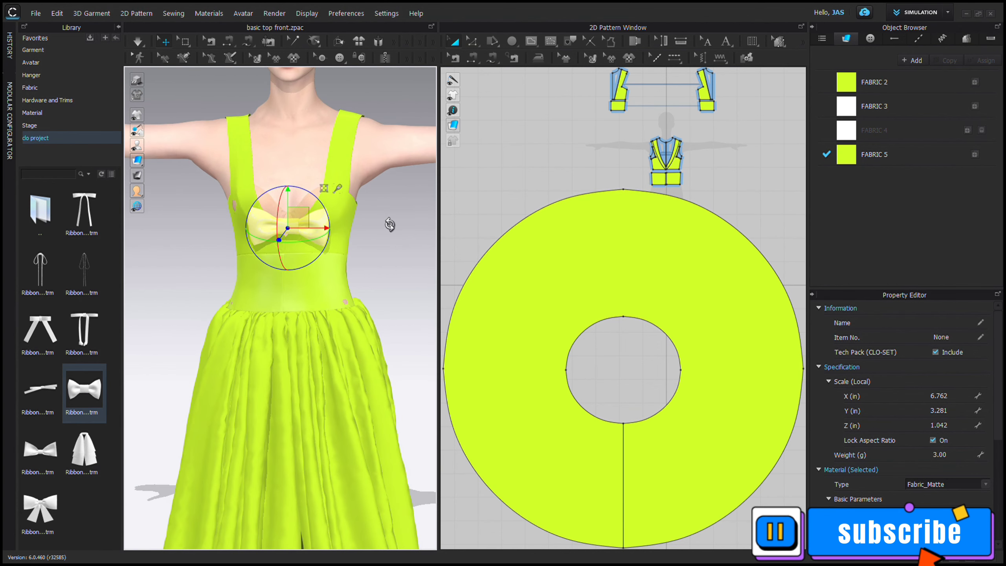
{"action": "left_click", "coordinate": [388, 250]}
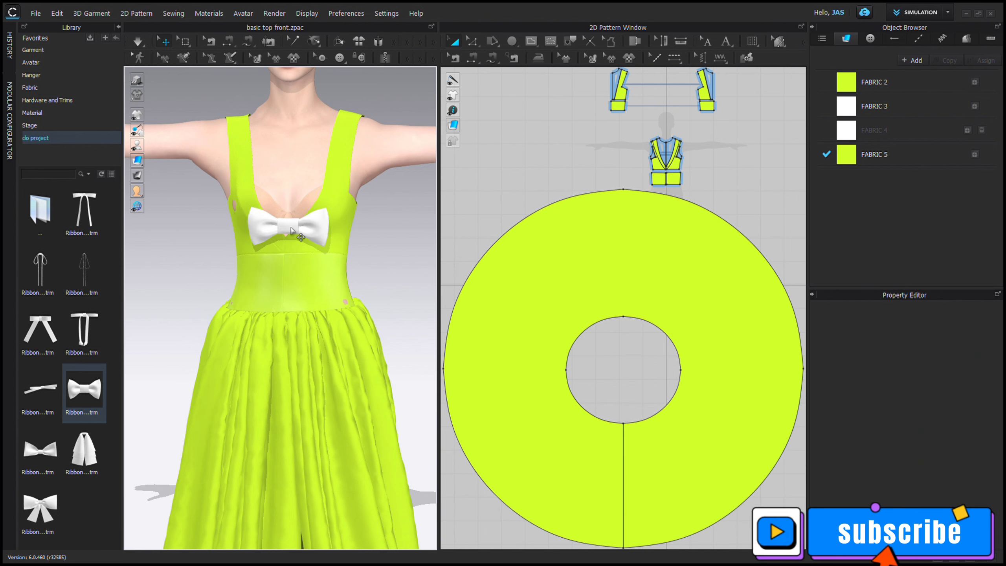
{"action": "left_click", "coordinate": [292, 241]}
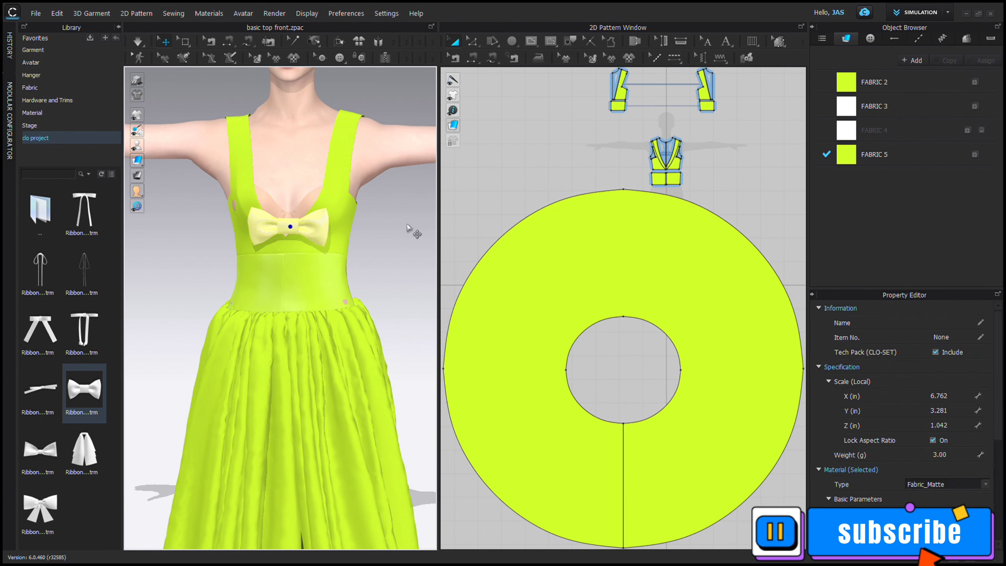
{"action": "left_click", "coordinate": [287, 230]}
{"action": "left_click", "coordinate": [289, 229]}
{"action": "left_click_drag", "start_coordinate": [301, 223], "coordinate": [298, 229]}
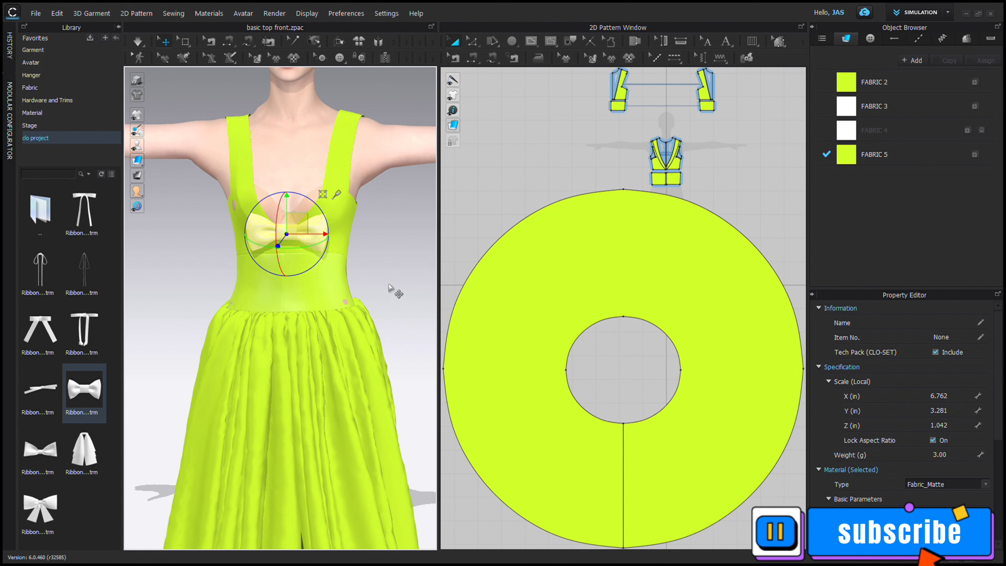
{"action": "left_click_drag", "start_coordinate": [304, 228], "coordinate": [304, 244]}
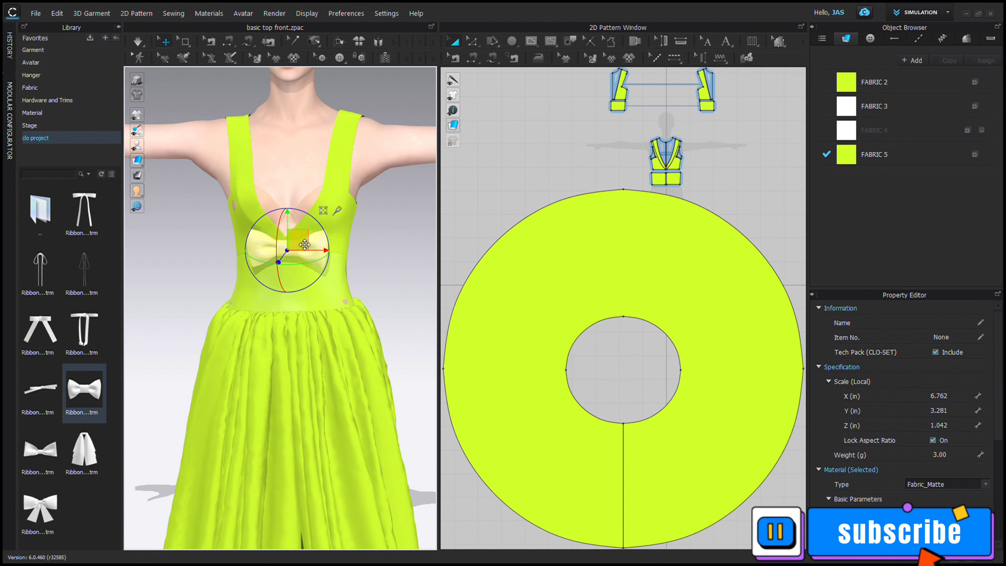
{"action": "left_click", "coordinate": [400, 288]}
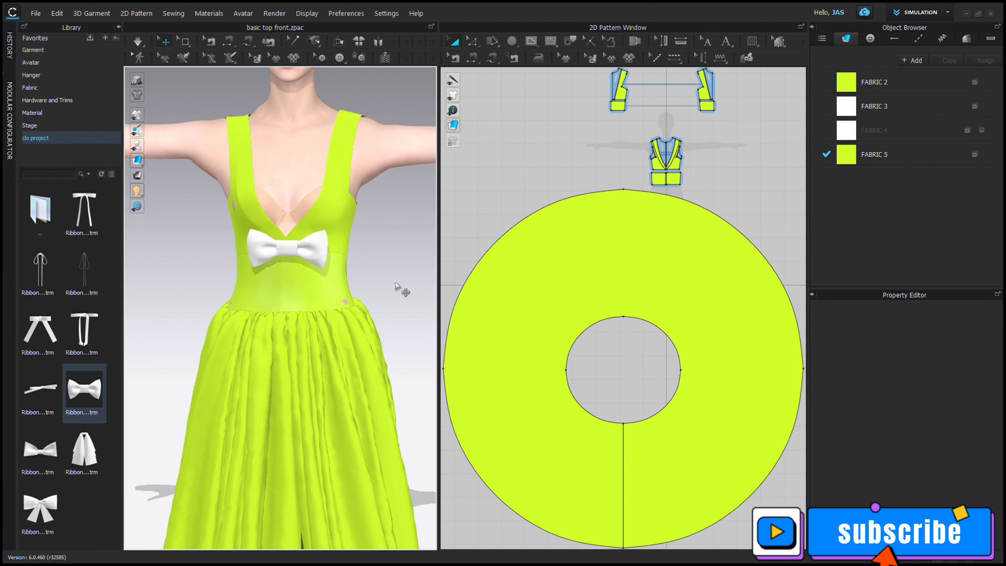
{"action": "scroll", "coordinate": [390, 265], "scroll_direction": "up", "scroll_amount": 2}
{"action": "scroll", "coordinate": [390, 265], "scroll_direction": "down", "scroll_amount": 6}
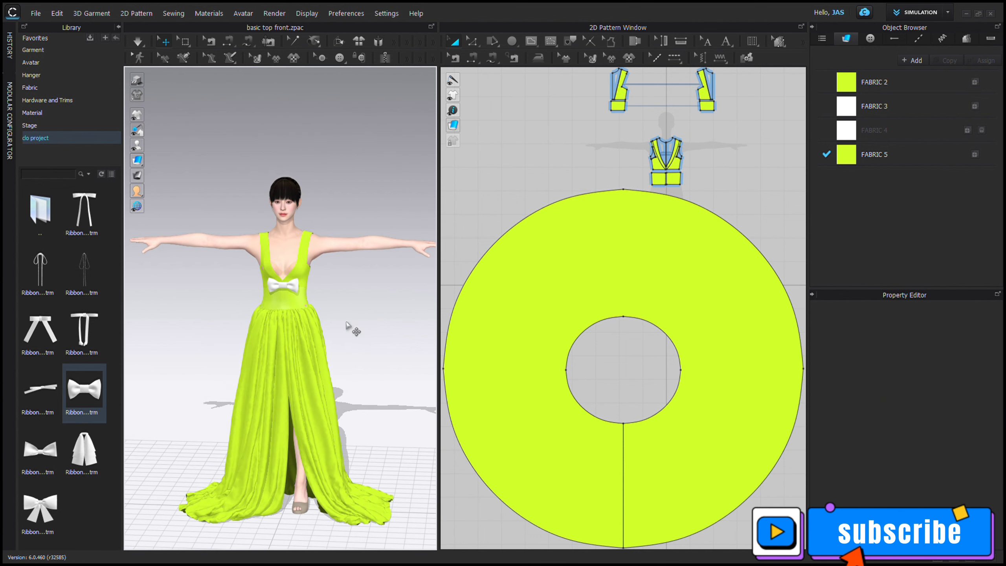
Step: Place a second bow tie ribbon at the front waist seam and enlarge it to about 6.6 by 3.3 in
{"action": "scroll", "coordinate": [344, 285], "scroll_direction": "up", "scroll_amount": 5}
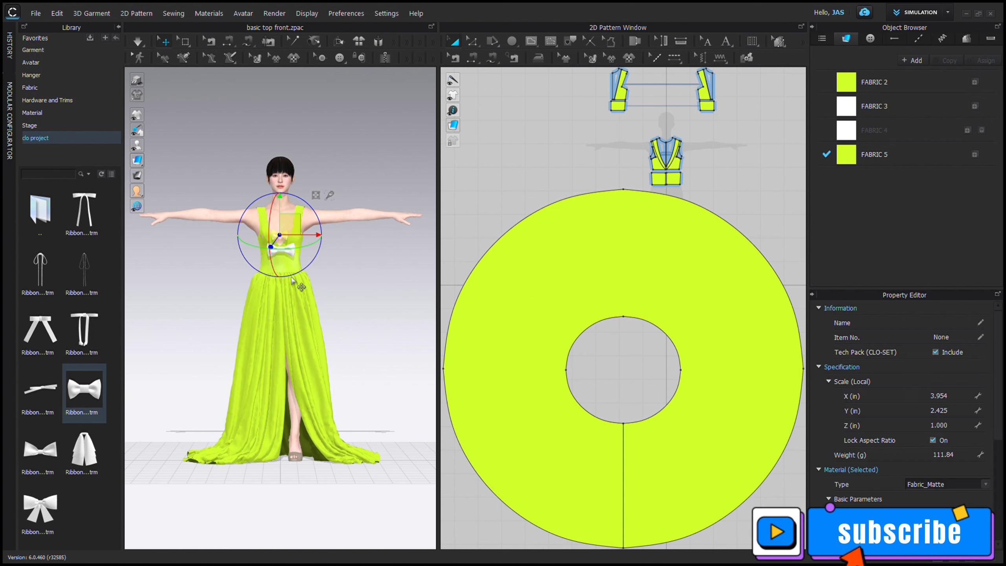
{"action": "left_click_drag", "start_coordinate": [296, 228], "coordinate": [297, 265]}
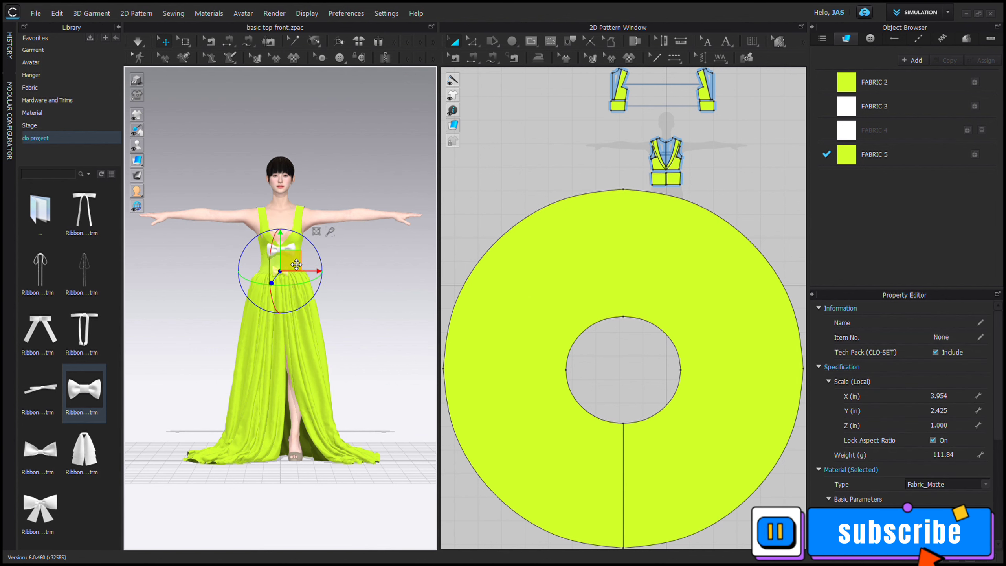
{"action": "left_click", "coordinate": [317, 232]}
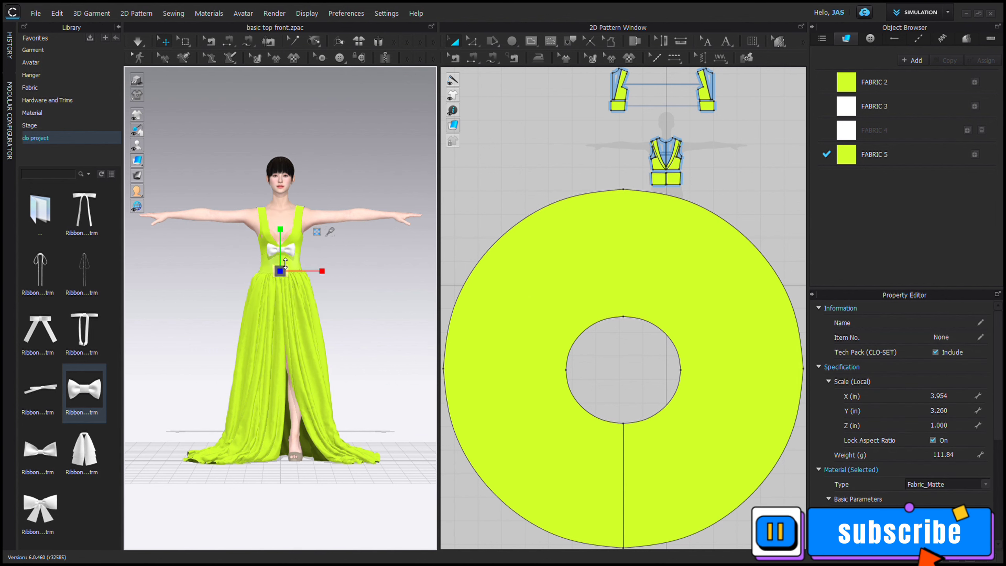
{"action": "left_click_drag", "start_coordinate": [317, 271], "coordinate": [354, 271]}
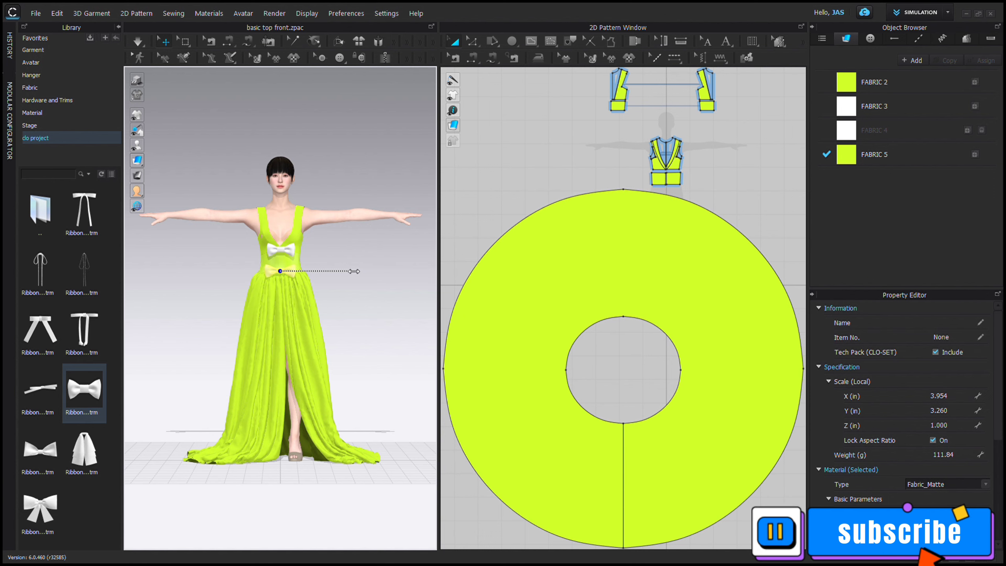
{"action": "scroll", "coordinate": [336, 278], "scroll_direction": "up", "scroll_amount": 5}
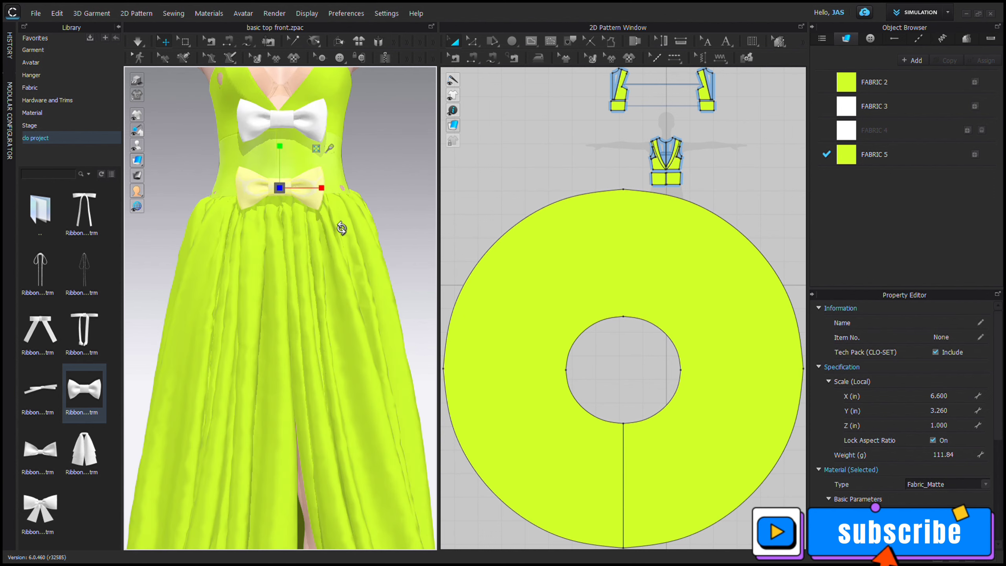
{"action": "right_click_drag", "start_coordinate": [331, 266], "coordinate": [339, 240]}
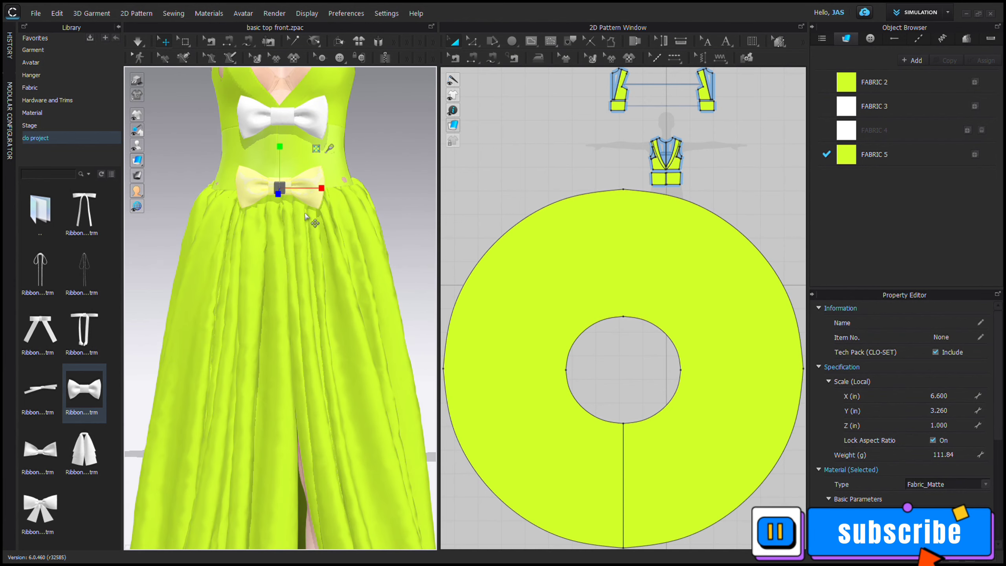
{"action": "left_click", "coordinate": [316, 149]}
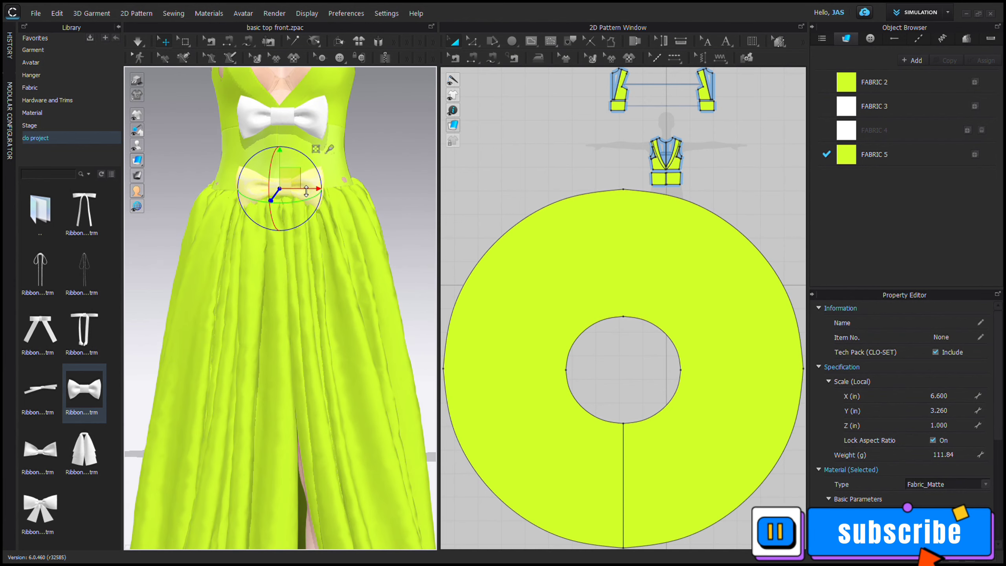
{"action": "left_click_drag", "start_coordinate": [297, 185], "coordinate": [299, 115]}
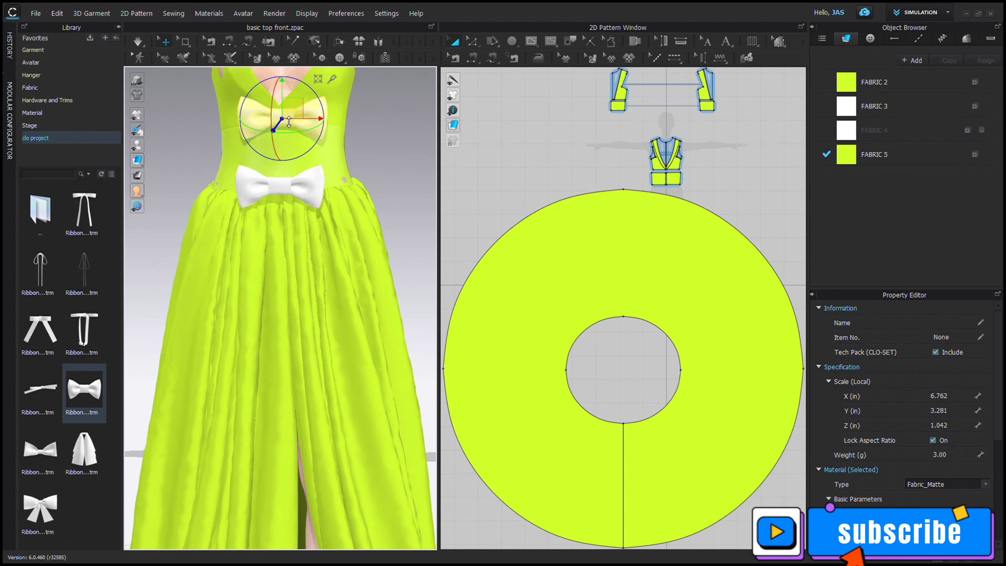
{"action": "key", "text": "ctrl+z"}
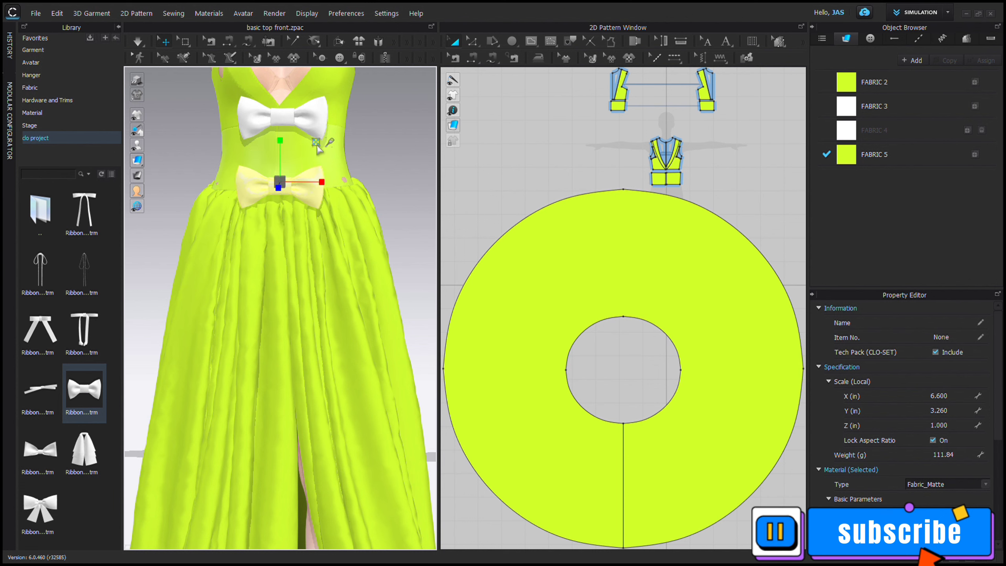
Step: Stretch the height of the waist bow to about 3.9 in and of the neckline bow to about 3.7 in
{"action": "left_click", "coordinate": [284, 163]}
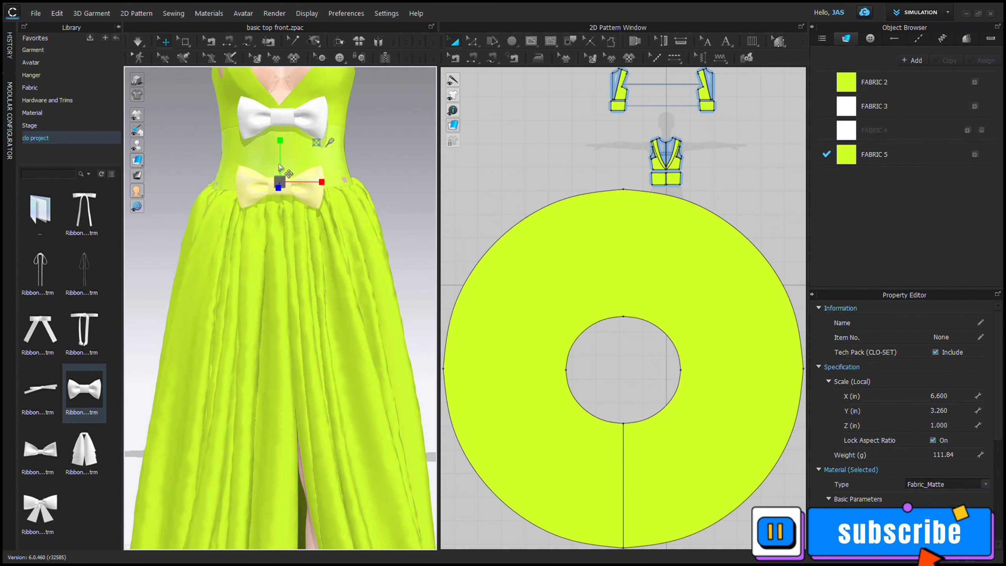
{"action": "left_click", "coordinate": [283, 181]}
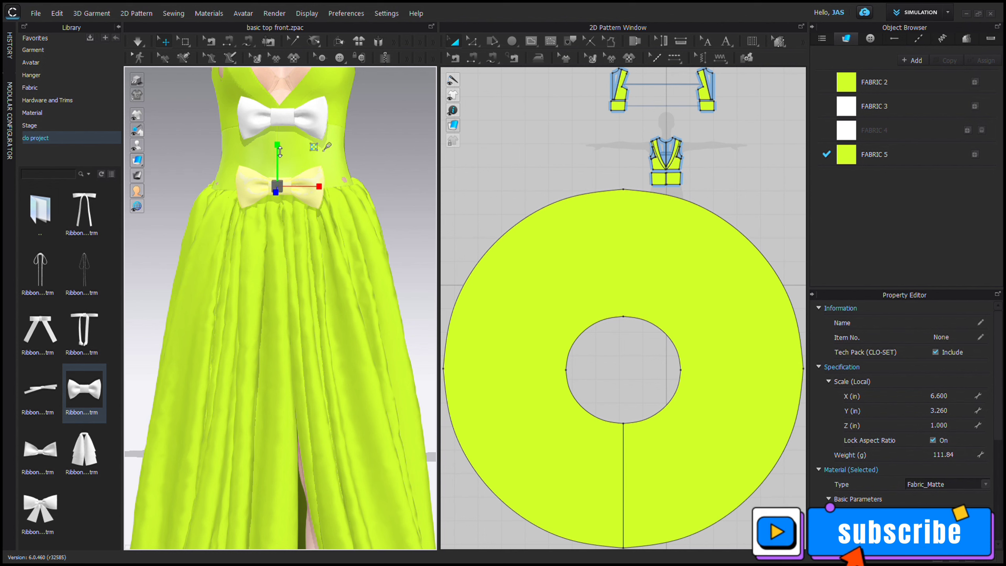
{"action": "left_click_drag", "start_coordinate": [283, 143], "coordinate": [283, 136]}
{"action": "left_click", "coordinate": [276, 96]}
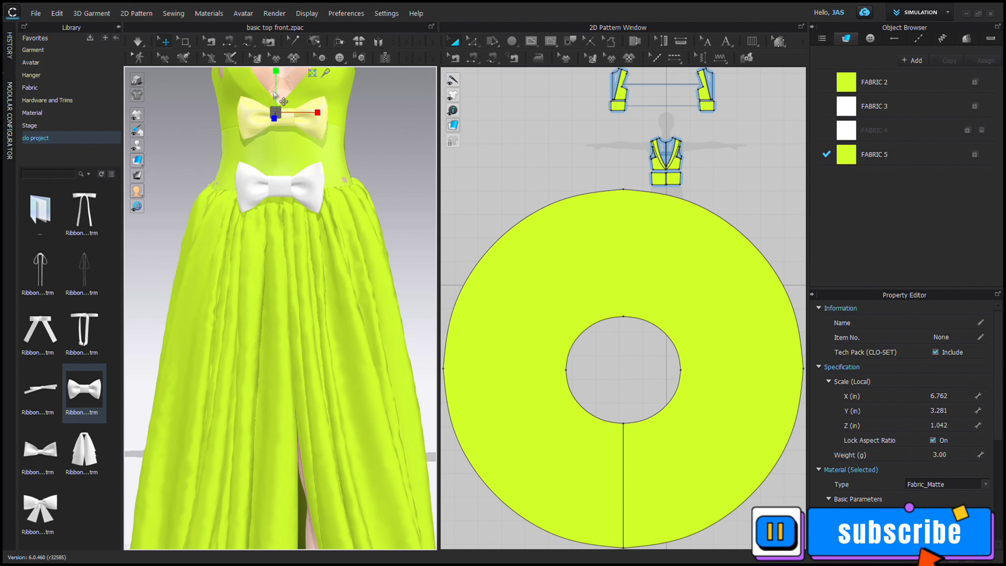
{"action": "left_click_drag", "start_coordinate": [276, 77], "coordinate": [276, 71]}
{"action": "scroll", "coordinate": [287, 122], "scroll_direction": "down", "scroll_amount": 3}
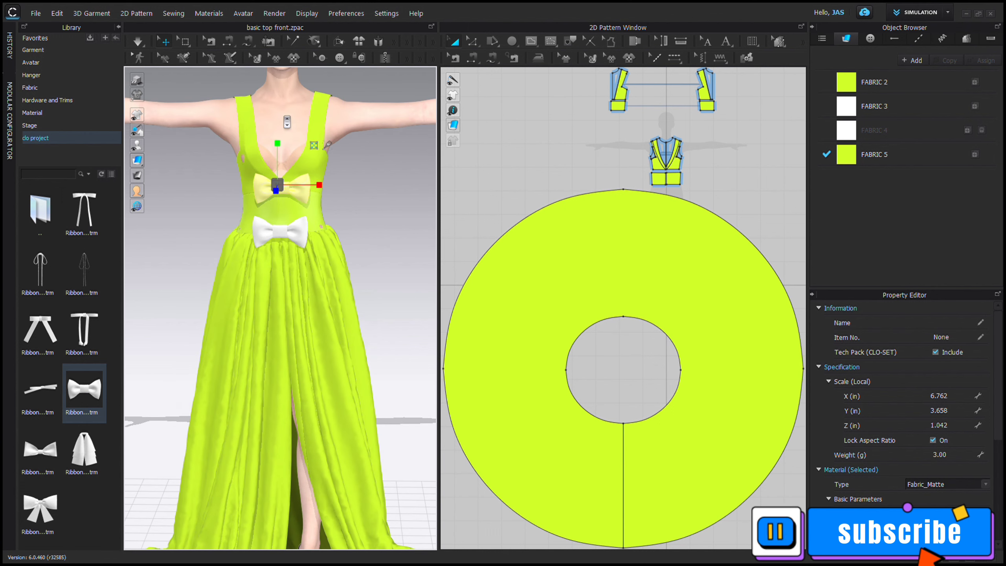
Step: Move the neckline bow up over the bust and enlarge it to about 11.3 by 5.4 in
{"action": "left_click", "coordinate": [314, 145]}
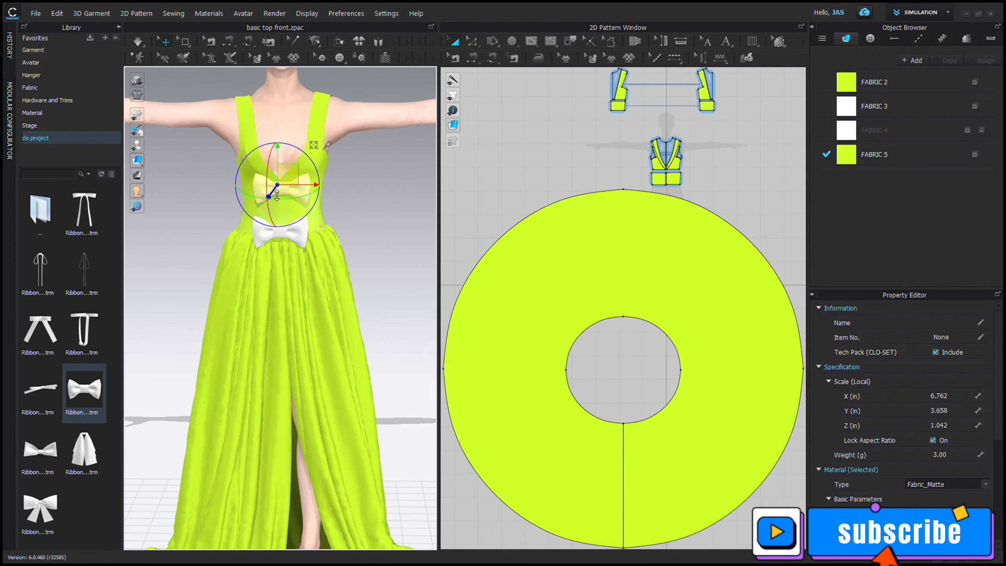
{"action": "left_click_drag", "start_coordinate": [298, 180], "coordinate": [297, 150]}
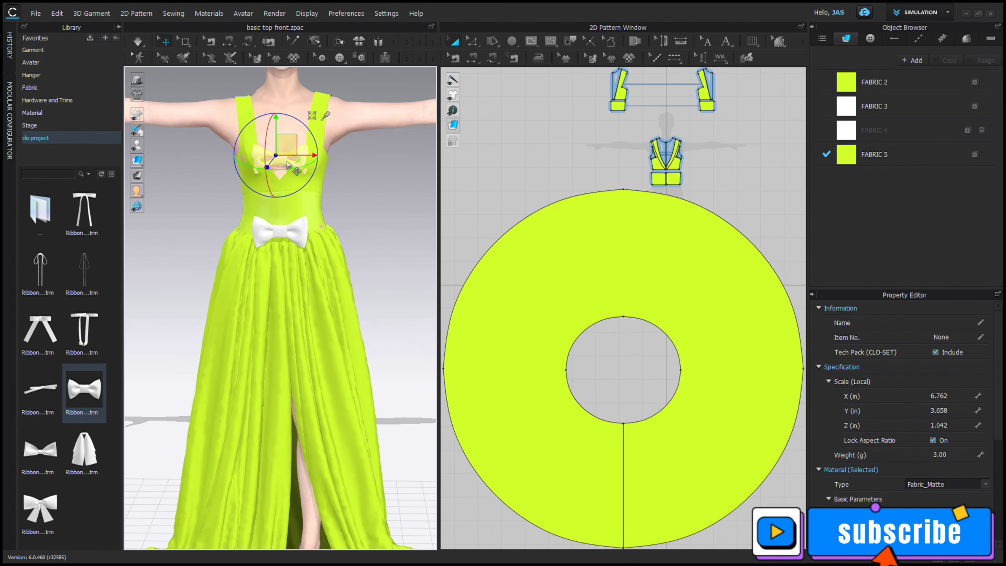
{"action": "left_click", "coordinate": [312, 115]}
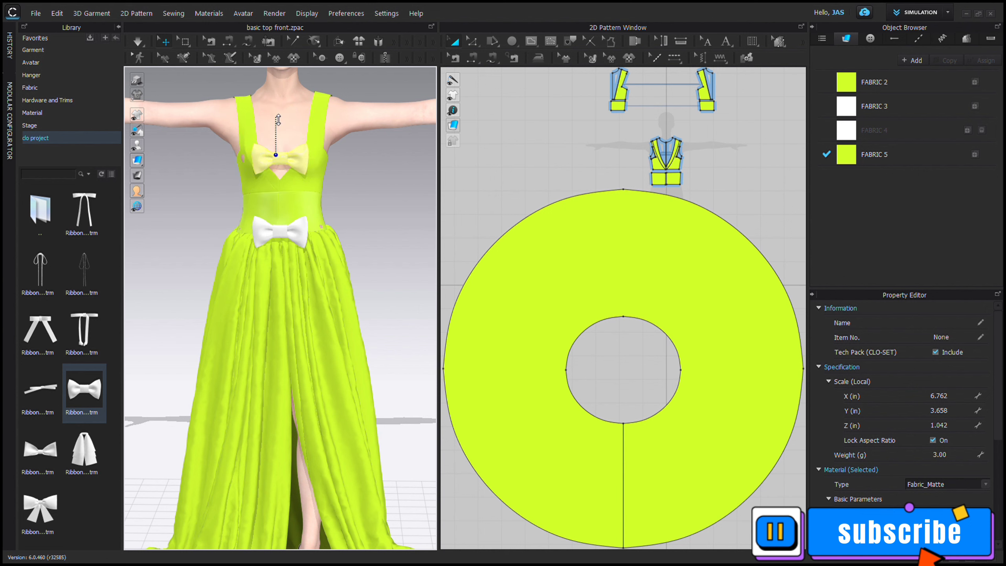
{"action": "left_click_drag", "start_coordinate": [278, 120], "coordinate": [281, 105]}
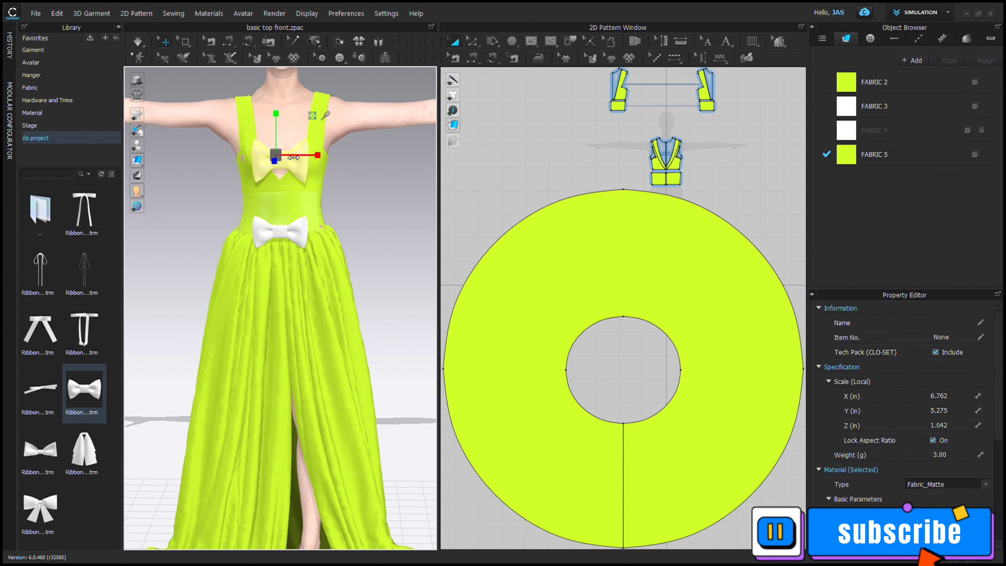
{"action": "mouse_move", "coordinate": [294, 155]}
{"action": "left_mouse_down"}
{"action": "mouse_move", "coordinate": [322, 155]}
{"action": "mouse_move", "coordinate": [278, 145]}
{"action": "left_mouse_up"}
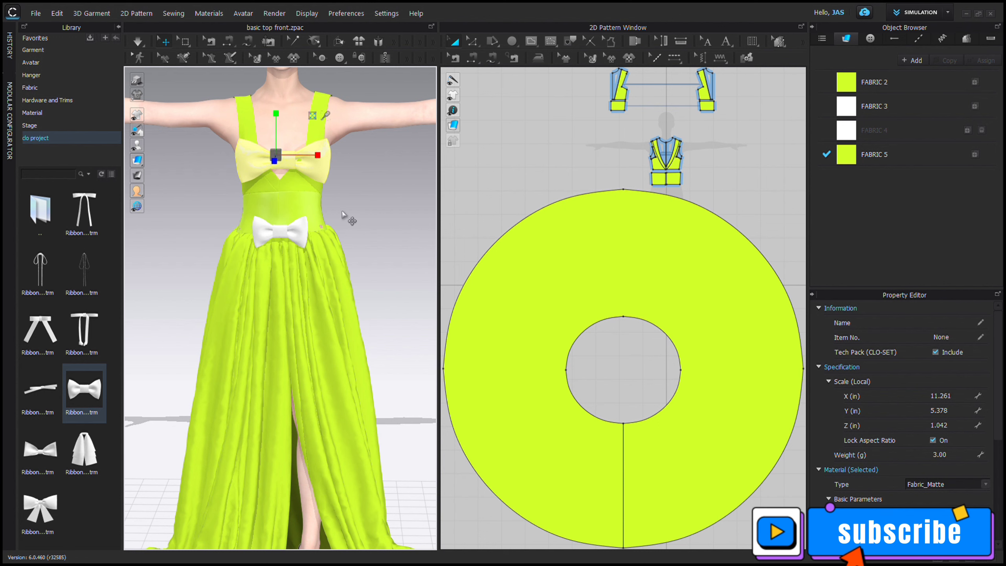
{"action": "left_click", "coordinate": [381, 246]}
{"action": "scroll", "coordinate": [331, 163], "scroll_direction": "down", "scroll_amount": 2}
{"action": "scroll", "coordinate": [334, 183], "scroll_direction": "up", "scroll_amount": 5}
{"action": "scroll", "coordinate": [344, 191], "scroll_direction": "down", "scroll_amount": 2}
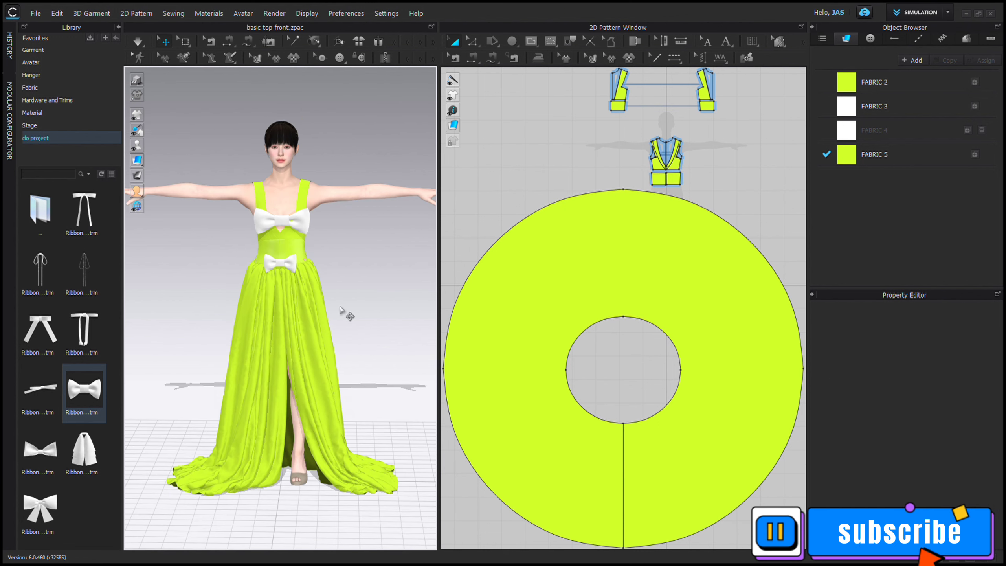
Step: Change the weight of the waist seam bow and run the simulation to settle the dress
{"action": "left_click", "coordinate": [282, 266]}
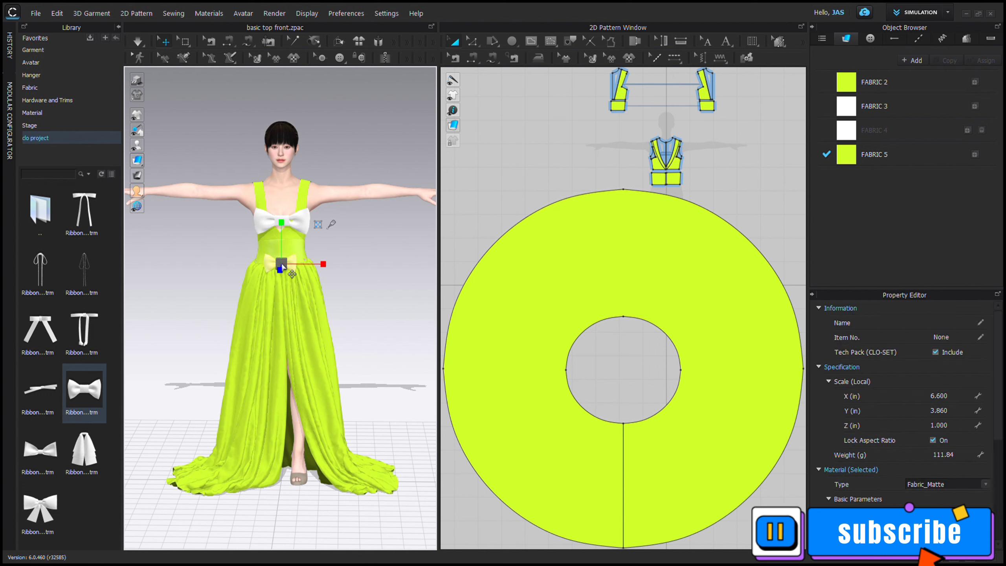
{"action": "left_click", "coordinate": [947, 455]}
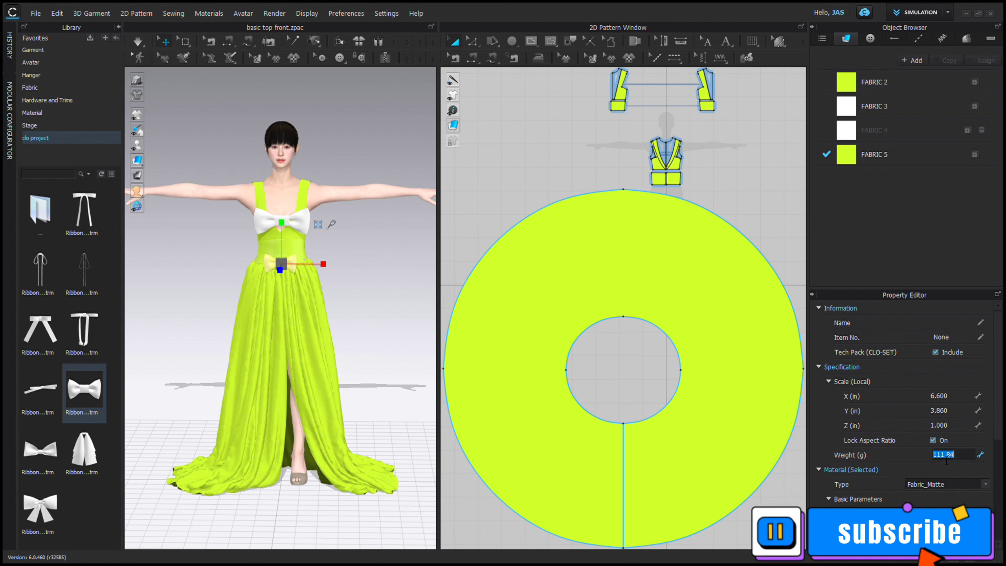
{"action": "left_click", "coordinate": [395, 317]}
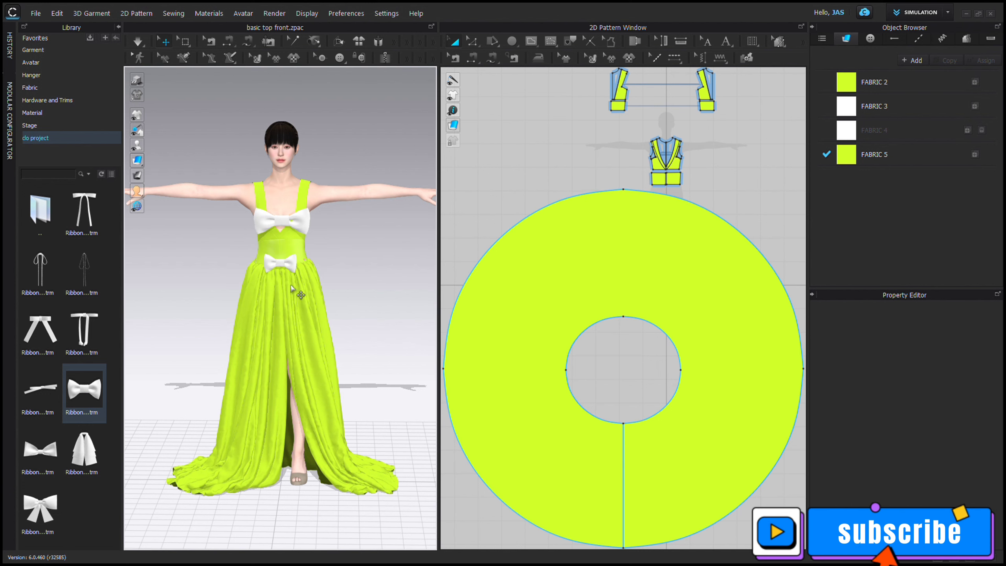
{"action": "key", "text": "space"}
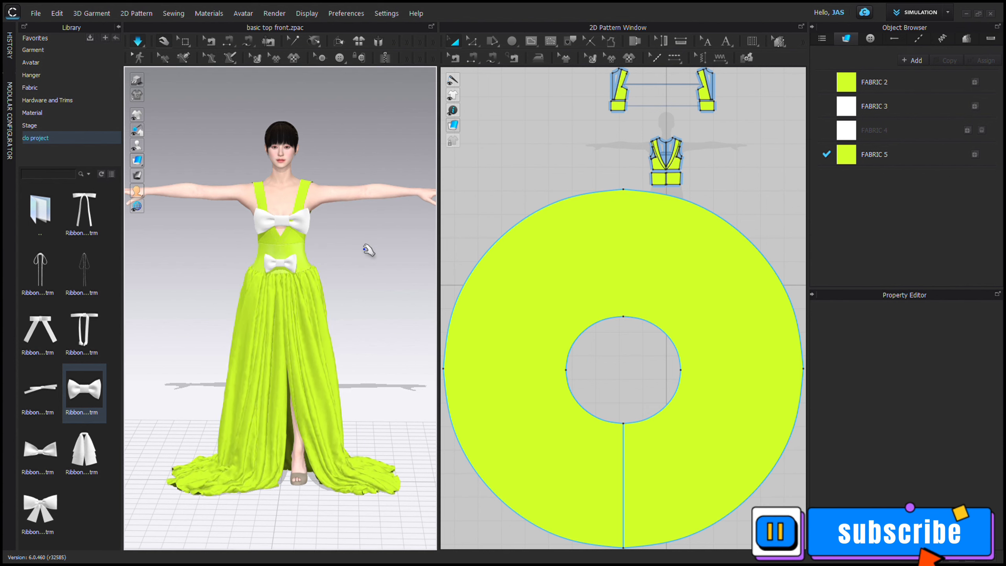
{"action": "key", "text": "space"}
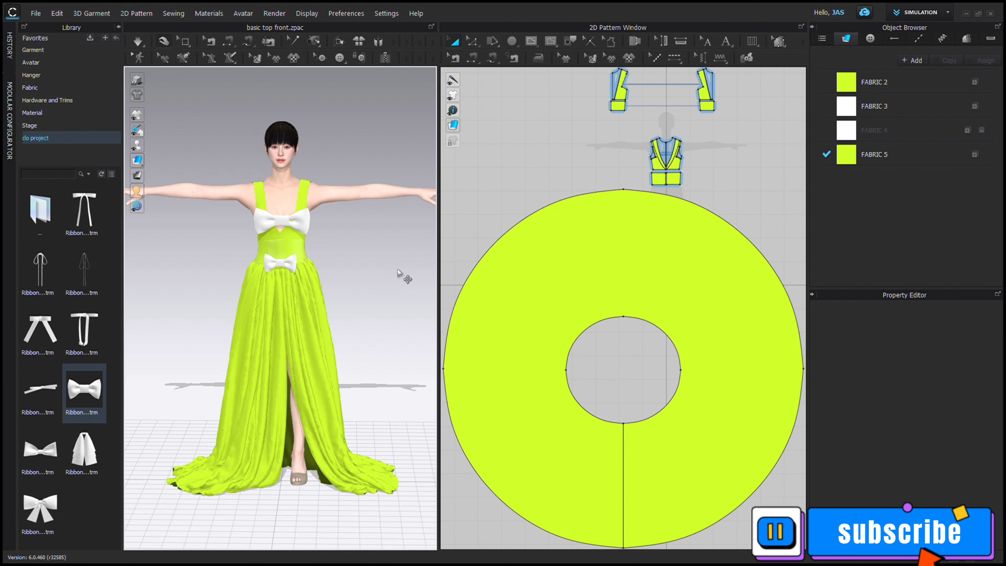
Step: Place a third, smaller bow tie ribbon over the centre of the large bust bow
{"action": "right_click_drag", "start_coordinate": [404, 276], "coordinate": [364, 288]}
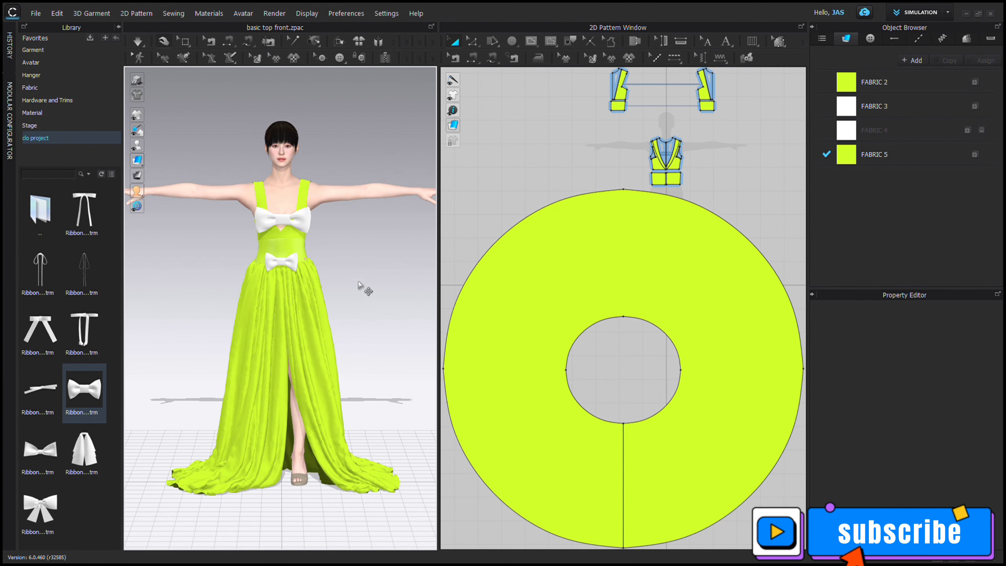
{"action": "scroll", "coordinate": [348, 274], "scroll_direction": "up", "scroll_amount": 5}
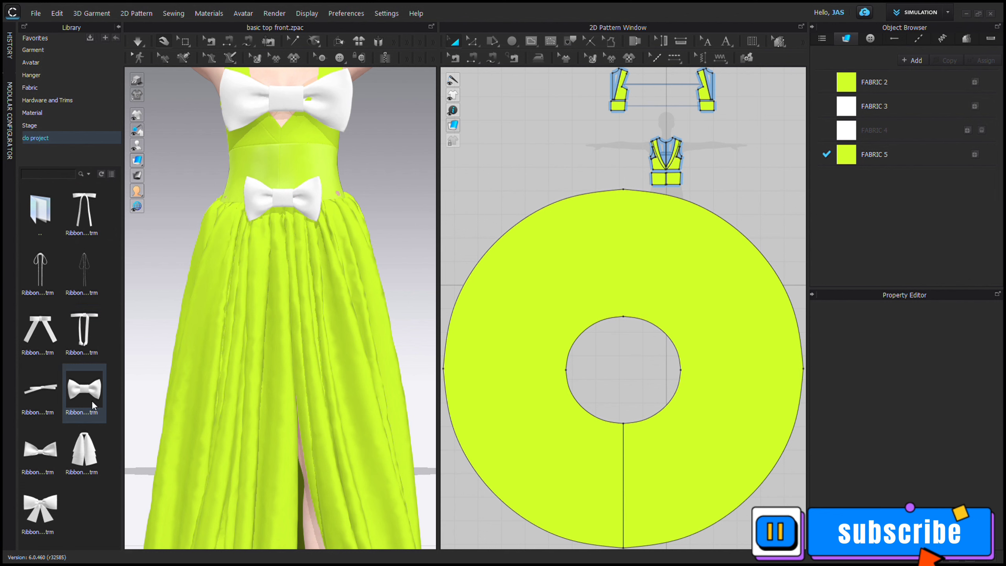
{"action": "left_click_drag", "start_coordinate": [84, 388], "coordinate": [305, 170]}
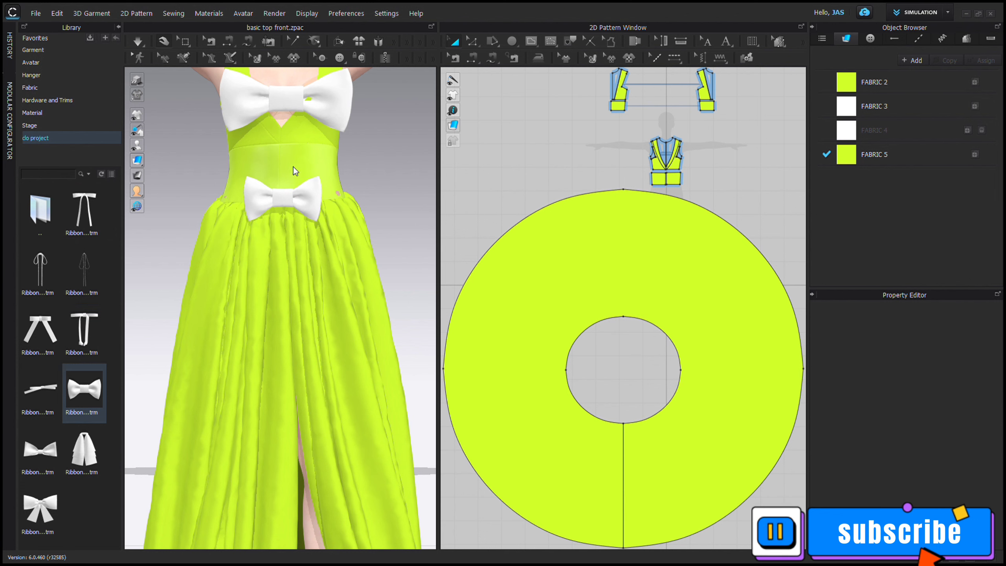
{"action": "left_click", "coordinate": [299, 152]}
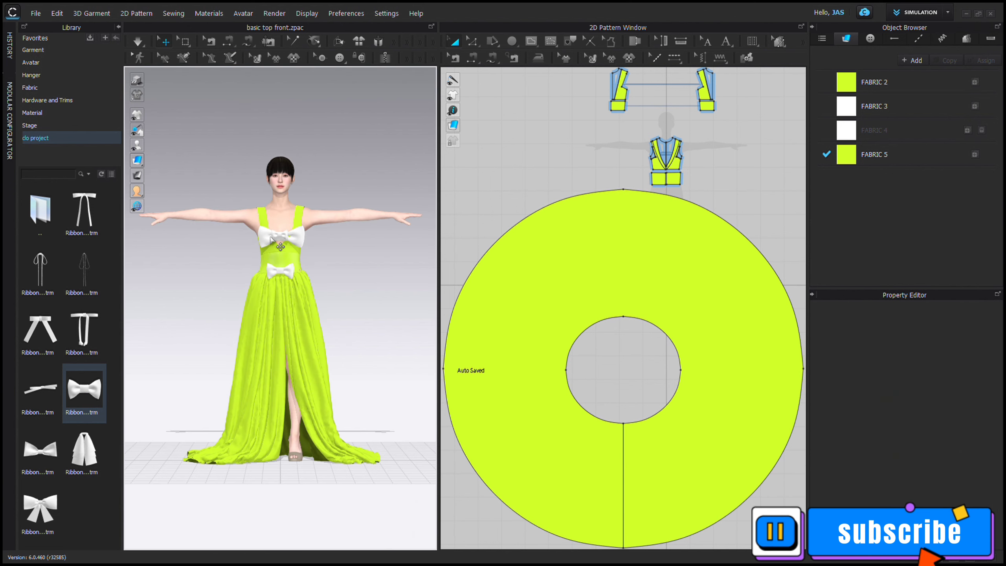
Step: Resize the small bow to about 4.8 by 2.6 in and centre it on the bust bow's knot
{"action": "scroll", "coordinate": [282, 221], "scroll_direction": "down", "scroll_amount": 4}
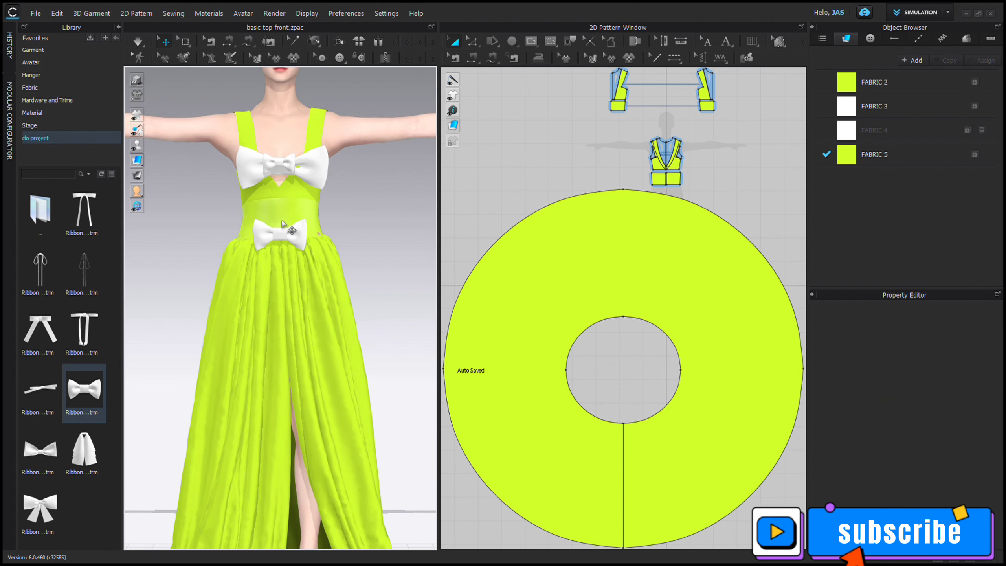
{"action": "scroll", "coordinate": [284, 224], "scroll_direction": "up", "scroll_amount": 3}
{"action": "left_click", "coordinate": [289, 102]}
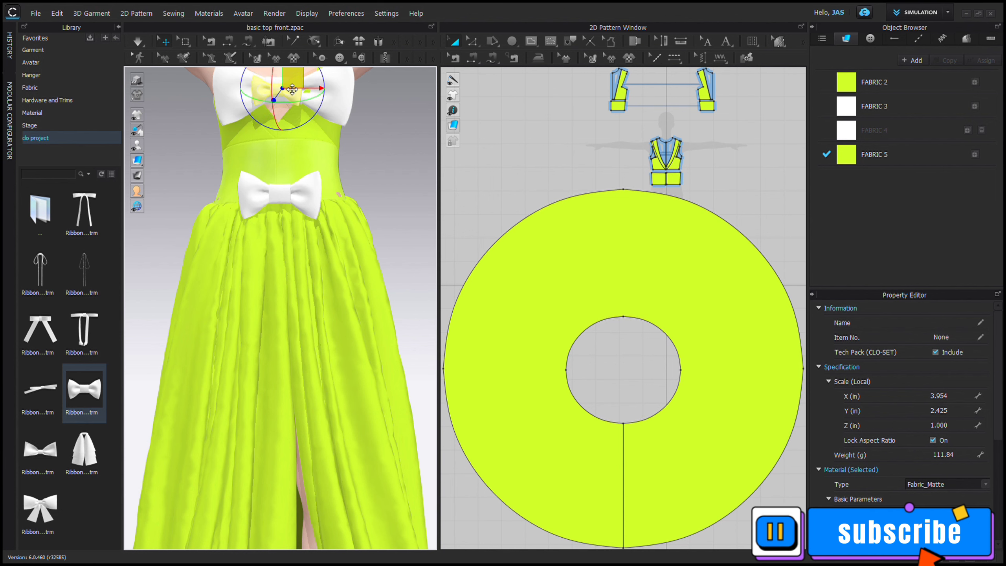
{"action": "middle_click_drag", "start_coordinate": [285, 87], "coordinate": [267, 265]}
{"action": "left_click", "coordinate": [287, 221]}
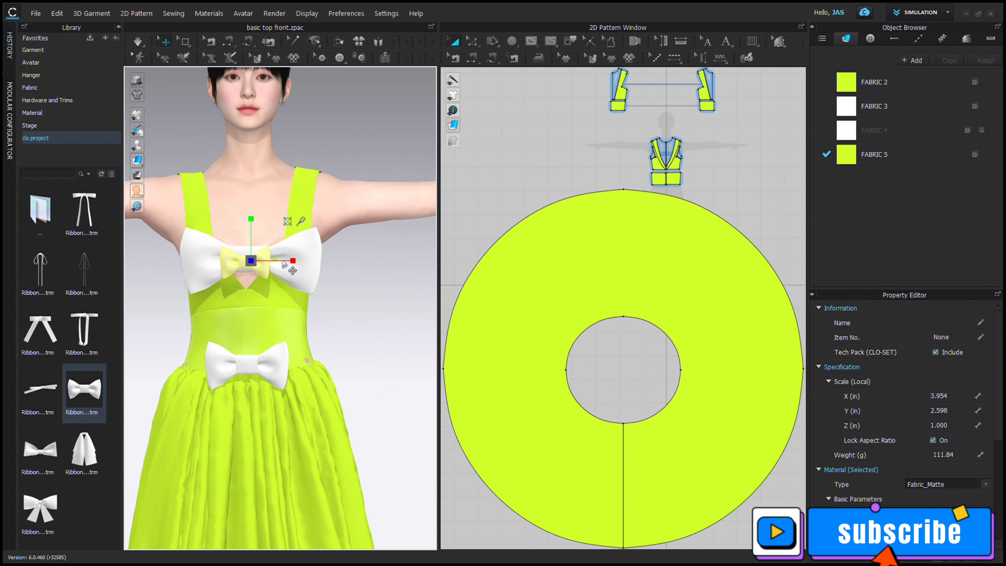
{"action": "left_click_drag", "start_coordinate": [292, 261], "coordinate": [303, 266]}
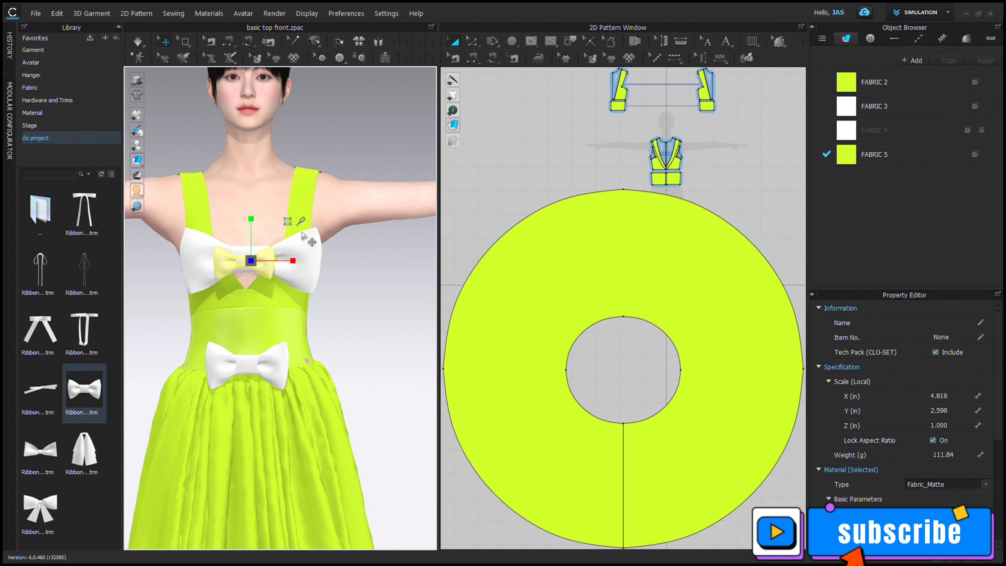
{"action": "left_click", "coordinate": [266, 260]}
{"action": "left_click_drag", "start_coordinate": [278, 253], "coordinate": [274, 254]}
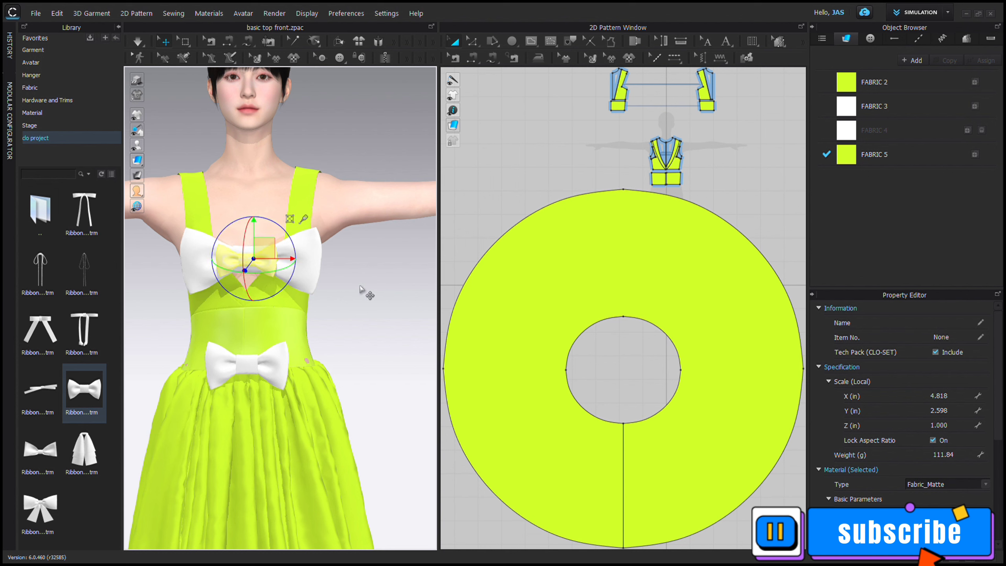
{"action": "left_click", "coordinate": [358, 287]}
Step: Set the weight of the small bow on the bust to 3 g
{"action": "left_click", "coordinate": [248, 264]}
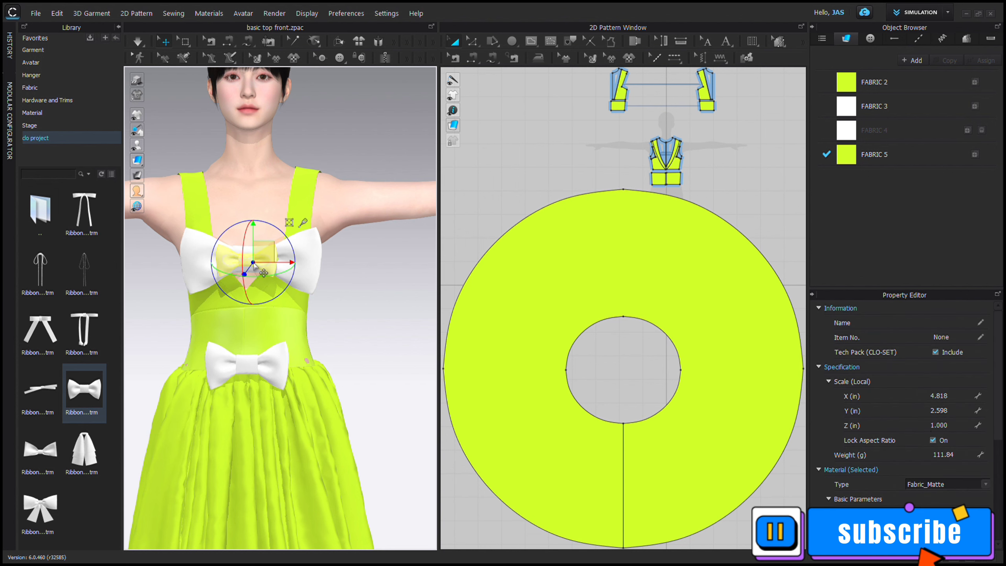
{"action": "left_click", "coordinate": [964, 460]}
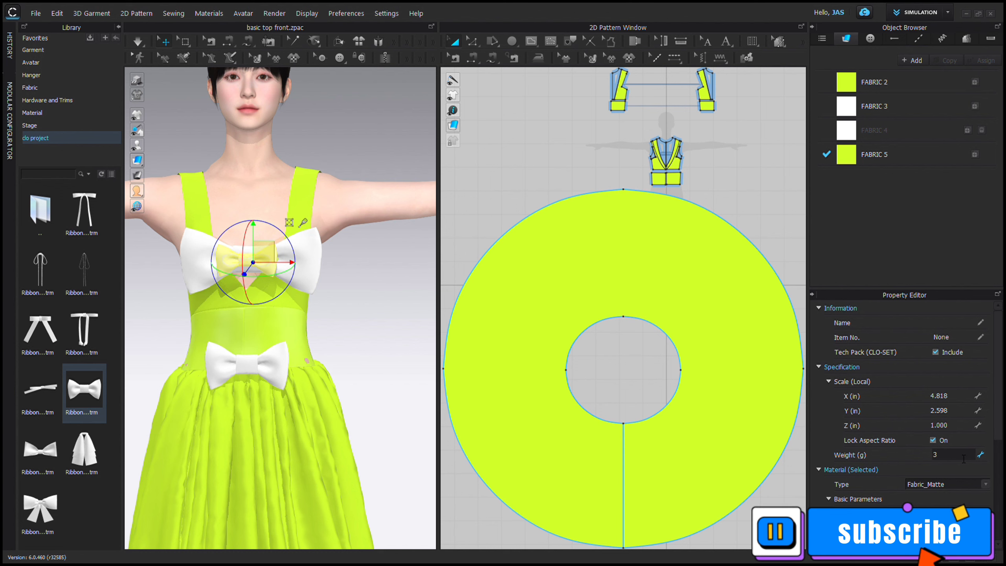
{"action": "left_click", "coordinate": [408, 373]}
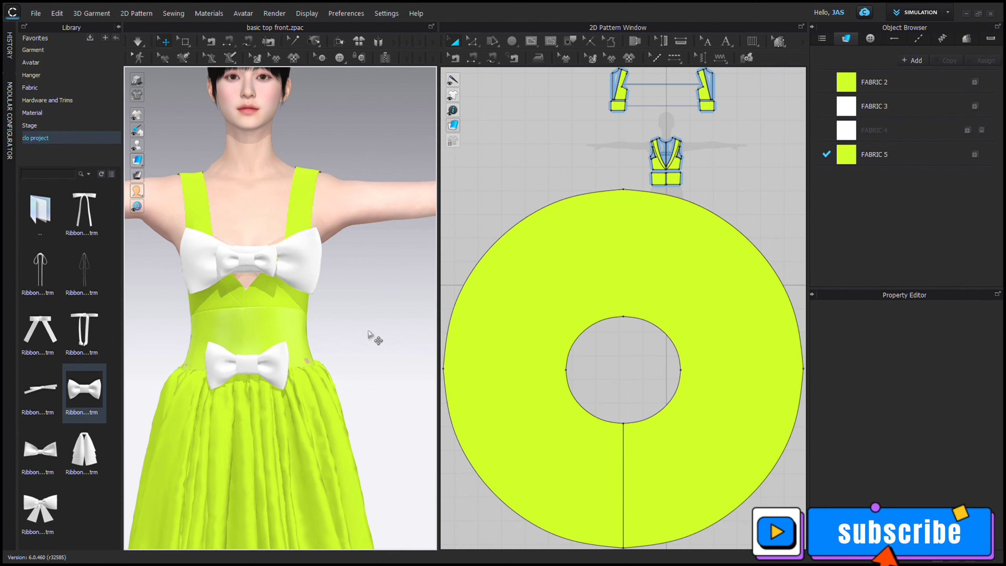
Step: Examine the placement of the front bows and the open back of the dress from several angles
{"action": "right_click_drag", "start_coordinate": [371, 337], "coordinate": [330, 315]}
{"action": "left_click", "coordinate": [271, 264]}
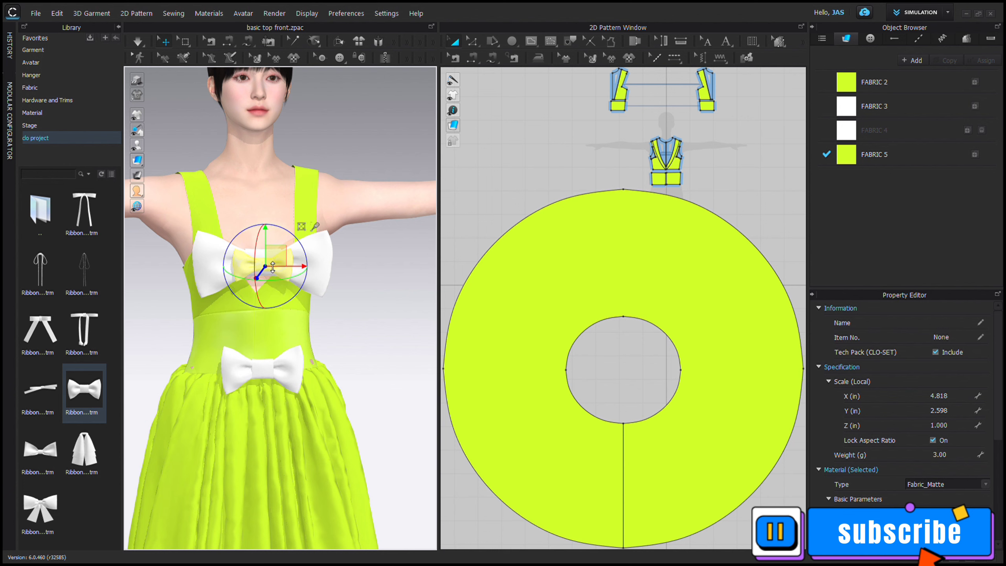
{"action": "left_click", "coordinate": [377, 353]}
{"action": "right_click_drag", "start_coordinate": [377, 352], "coordinate": [617, 337]}
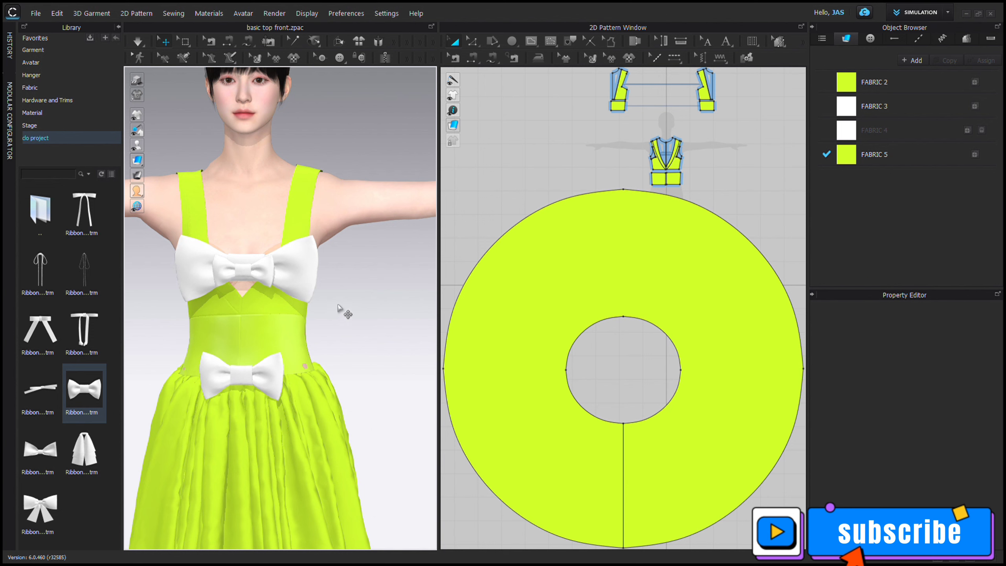
{"action": "scroll", "coordinate": [344, 329], "scroll_direction": "down", "scroll_amount": 5}
{"action": "right_click_drag", "start_coordinate": [363, 324], "coordinate": [130, 303]}
{"action": "scroll", "coordinate": [209, 344], "scroll_direction": "up", "scroll_amount": 2}
{"action": "scroll", "coordinate": [209, 344], "scroll_direction": "up", "scroll_amount": 1}
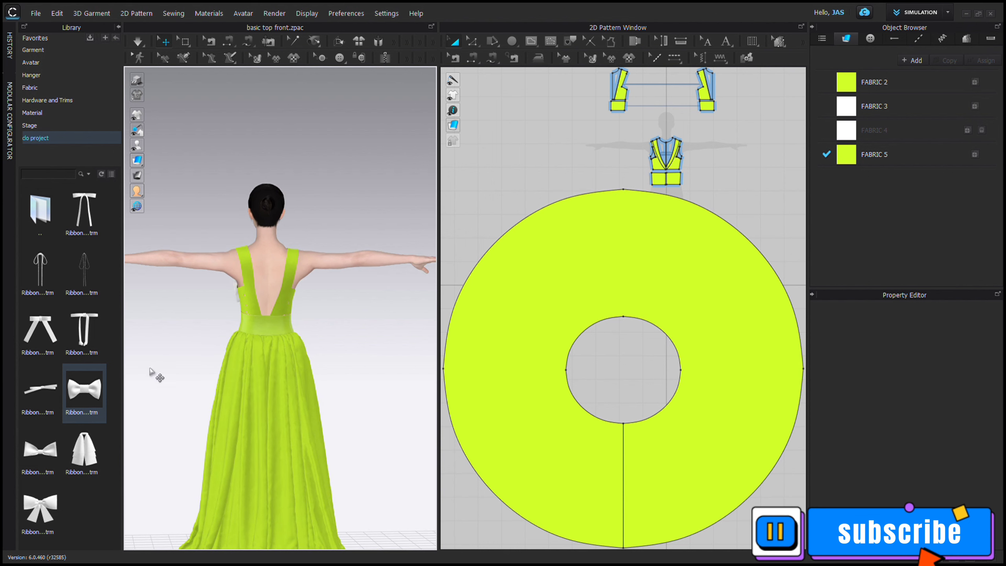
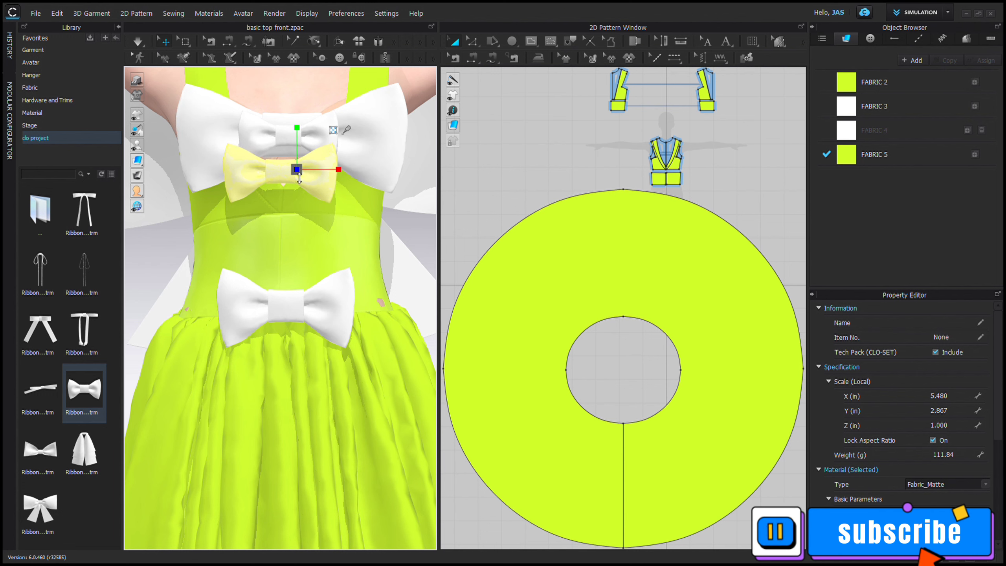
Step: Thicken the new middle bow to about 1.5 in deep and move it onto the waist band between the other front bows
{"action": "right_click_drag", "start_coordinate": [264, 190], "coordinate": [324, 211]}
{"action": "left_click_drag", "start_coordinate": [326, 177], "coordinate": [285, 212]}
{"action": "left_click", "coordinate": [301, 157]}
{"action": "left_click", "coordinate": [334, 129]}
{"action": "right_click_drag", "start_coordinate": [313, 225], "coordinate": [270, 219]}
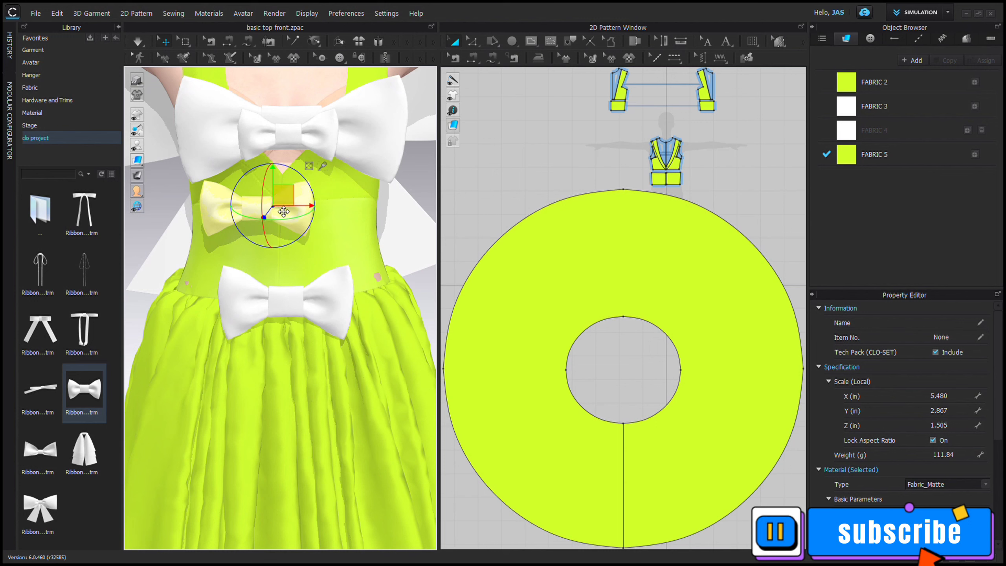
{"action": "left_click_drag", "start_coordinate": [284, 212], "coordinate": [296, 214]}
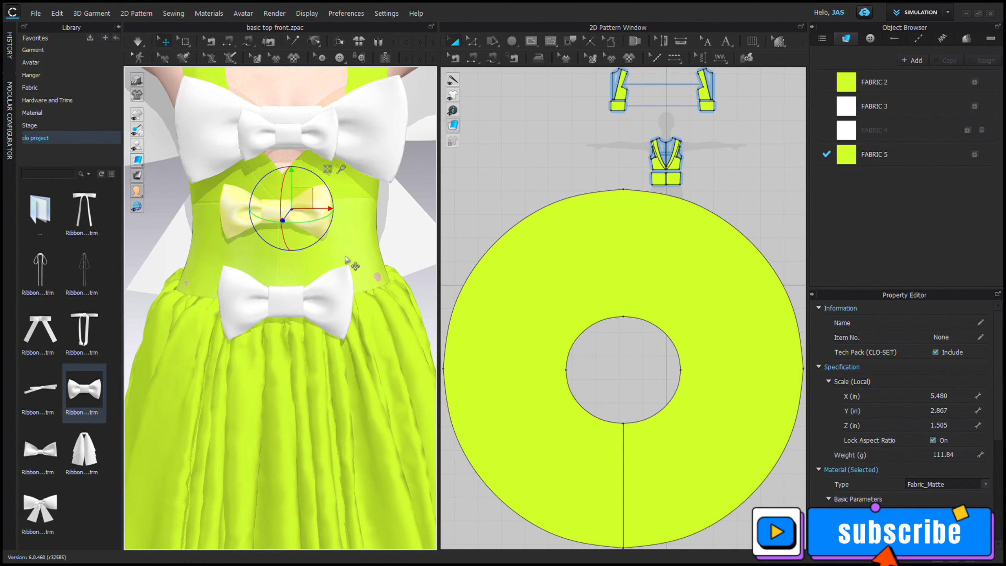
{"action": "left_click", "coordinate": [362, 256]}
Step: Set the weight of the middle bow on the waist band to 3 g
{"action": "left_click", "coordinate": [332, 219]}
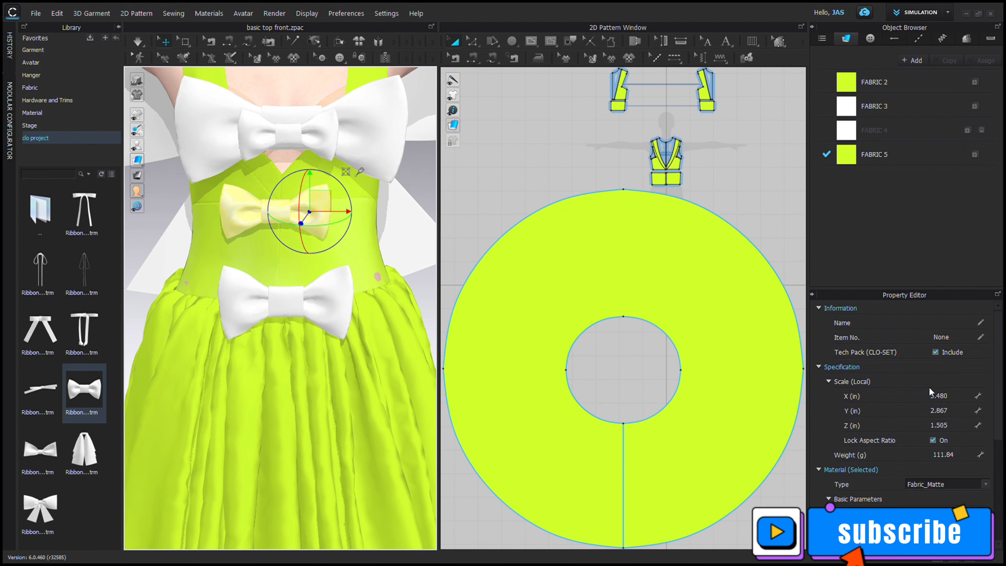
{"action": "left_click", "coordinate": [963, 454]}
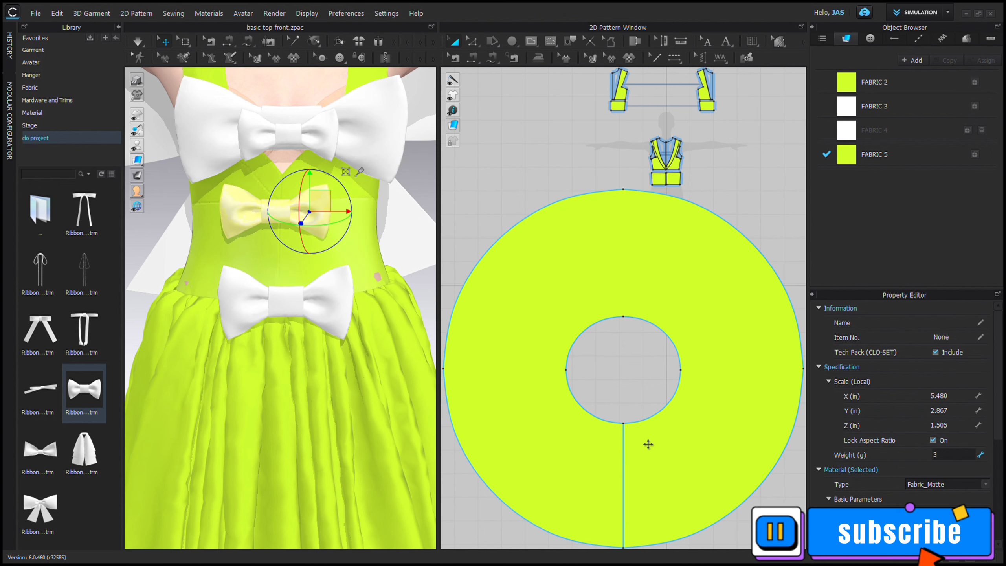
{"action": "left_click", "coordinate": [442, 320]}
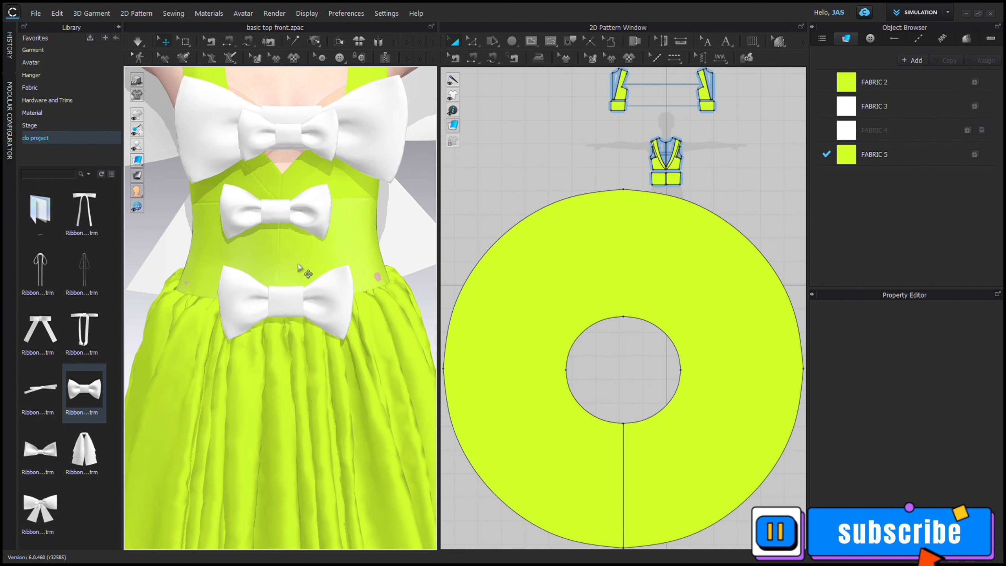
Step: Shift the middle bow sideways to centre it on the waist band
{"action": "left_click", "coordinate": [279, 219]}
{"action": "left_click", "coordinate": [287, 213]}
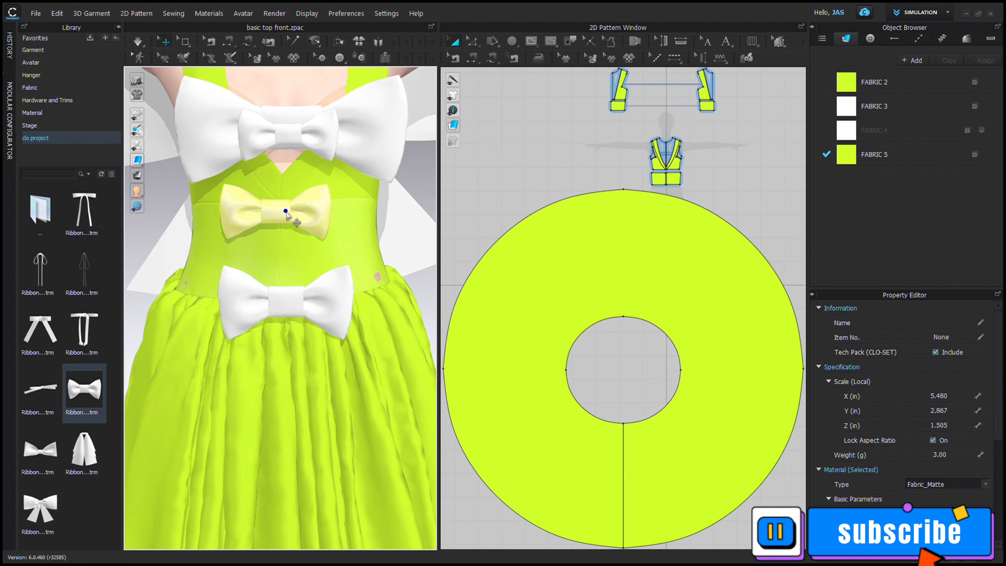
{"action": "left_click_drag", "start_coordinate": [301, 215], "coordinate": [311, 213]}
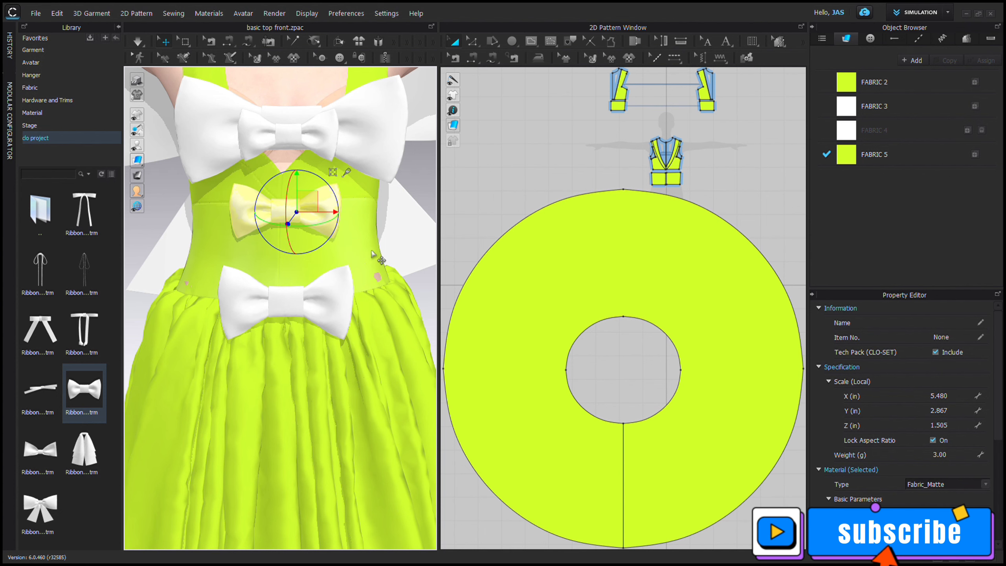
{"action": "scroll", "coordinate": [414, 274], "scroll_direction": "down", "scroll_amount": 8}
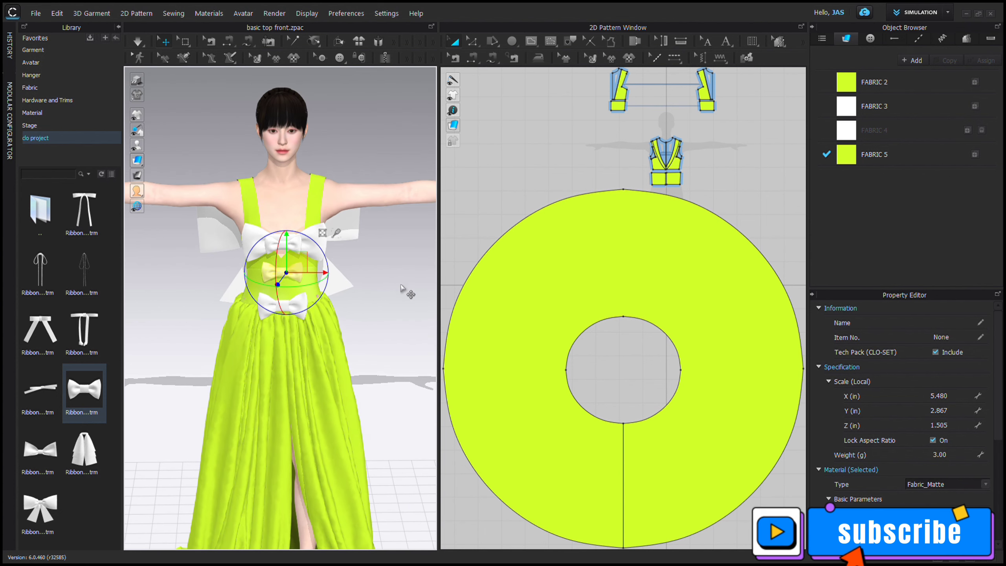
{"action": "left_click", "coordinate": [384, 330]}
Step: Set the colour of the large bust bow to Red 4
{"action": "scroll", "coordinate": [382, 332], "scroll_direction": "down", "scroll_amount": 2}
{"action": "mouse_move", "coordinate": [382, 332]}
{"action": "right_mouse_down"}
{"action": "mouse_move", "coordinate": [366, 317]}
{"action": "mouse_move", "coordinate": [382, 326]}
{"action": "mouse_move", "coordinate": [391, 317]}
{"action": "mouse_move", "coordinate": [375, 320]}
{"action": "right_mouse_up"}
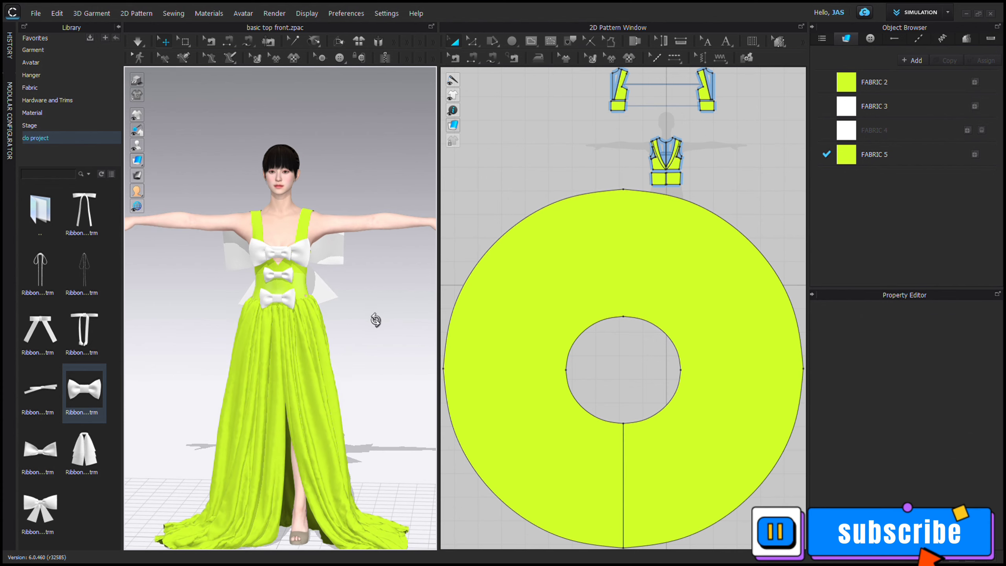
{"action": "left_click", "coordinate": [303, 258]}
{"action": "scroll", "coordinate": [978, 432], "scroll_direction": "down", "scroll_amount": 5}
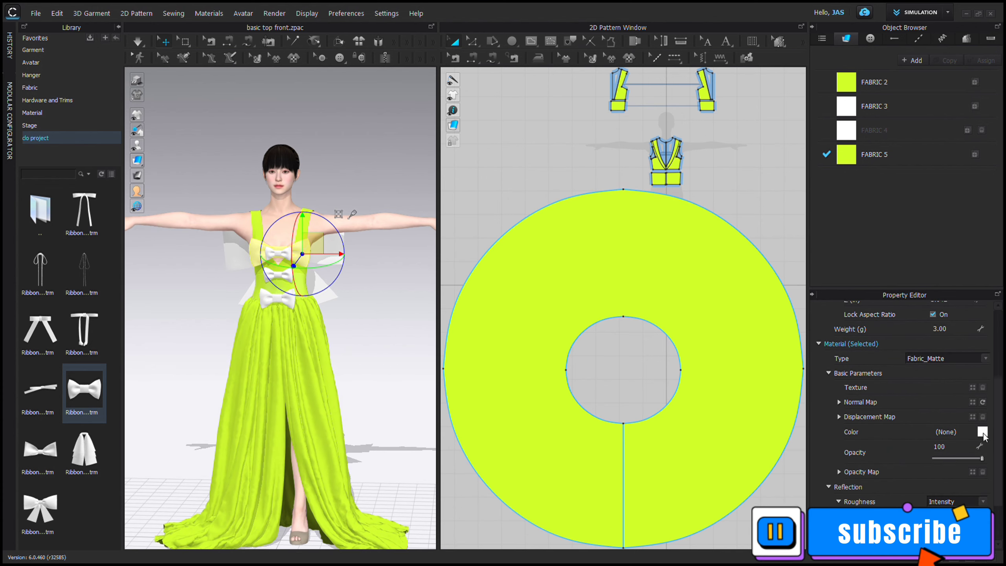
{"action": "left_click", "coordinate": [331, 293]}
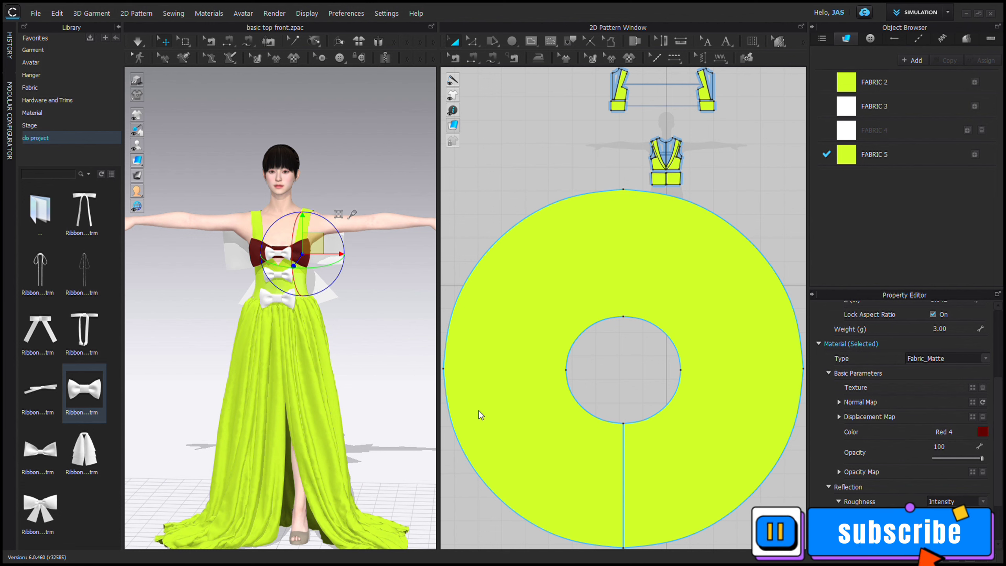
{"action": "left_click", "coordinate": [471, 431]}
{"action": "left_click", "coordinate": [394, 270]}
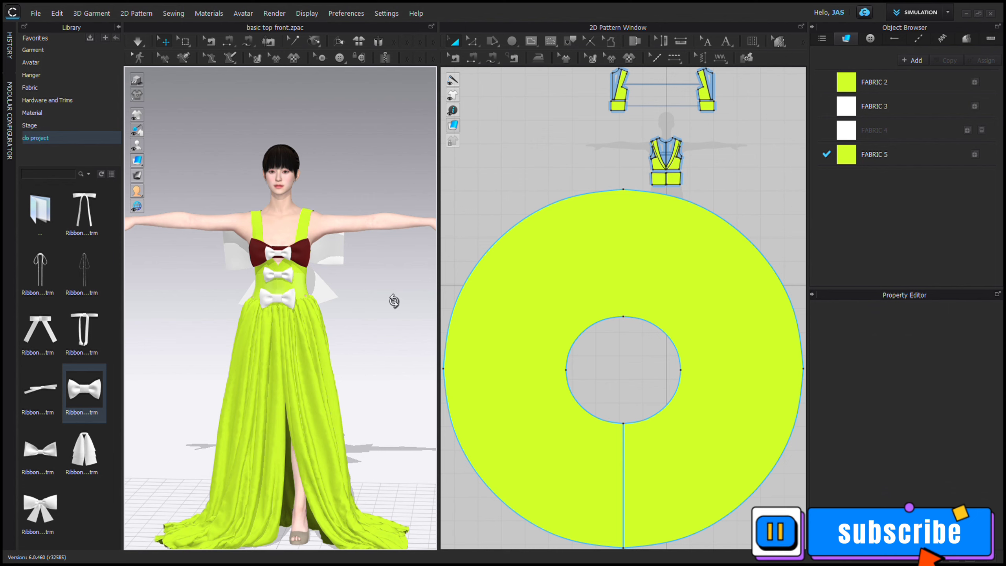
Step: Set the colour of the large bow at the back of the dress to Red 4
{"action": "right_click_drag", "start_coordinate": [394, 301], "coordinate": [224, 292]}
{"action": "left_click", "coordinate": [273, 247]}
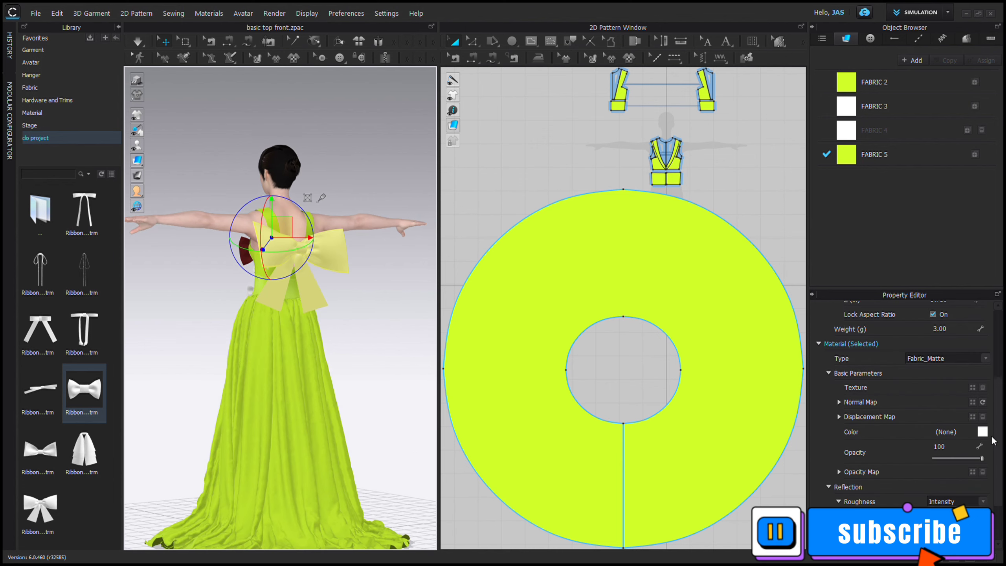
{"action": "left_click", "coordinate": [306, 288]}
{"action": "left_click", "coordinate": [334, 290]}
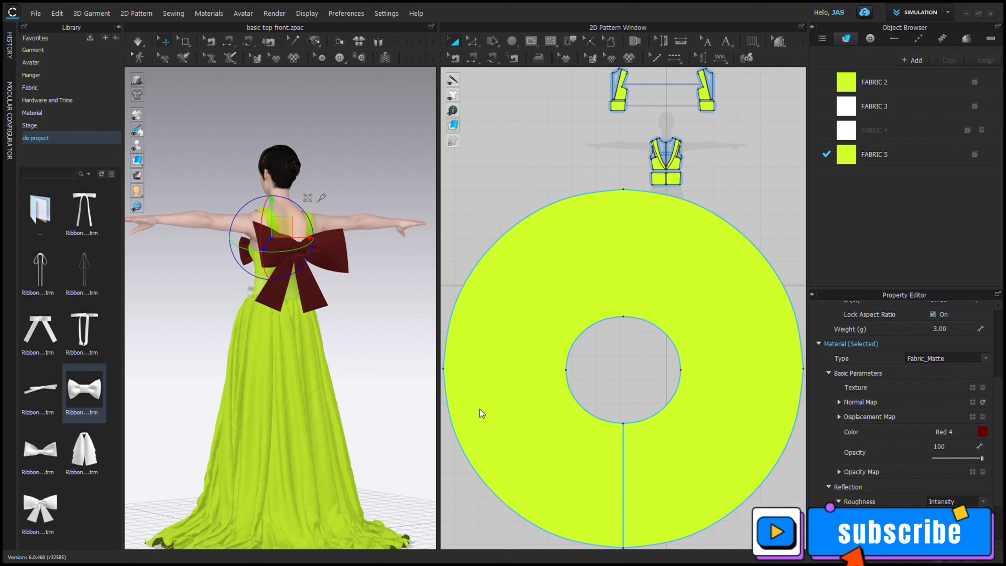
Step: Set the colour of the three small bows on the bust and waist front to Black
{"action": "left_click", "coordinate": [220, 337]}
{"action": "right_click_drag", "start_coordinate": [212, 340], "coordinate": [404, 343]}
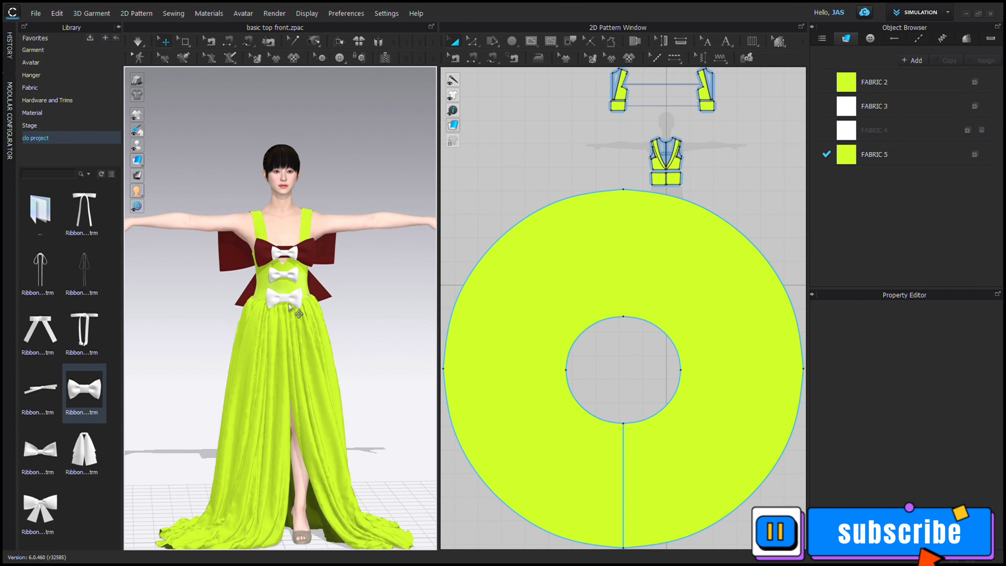
{"action": "left_click", "coordinate": [292, 273]}
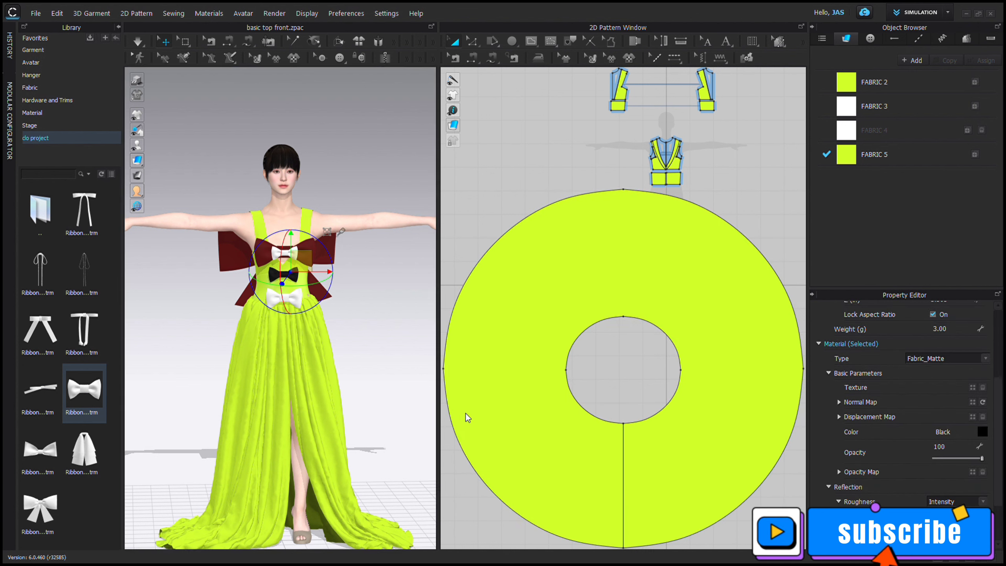
{"action": "left_click", "coordinate": [653, 472]}
{"action": "left_click", "coordinate": [258, 248]}
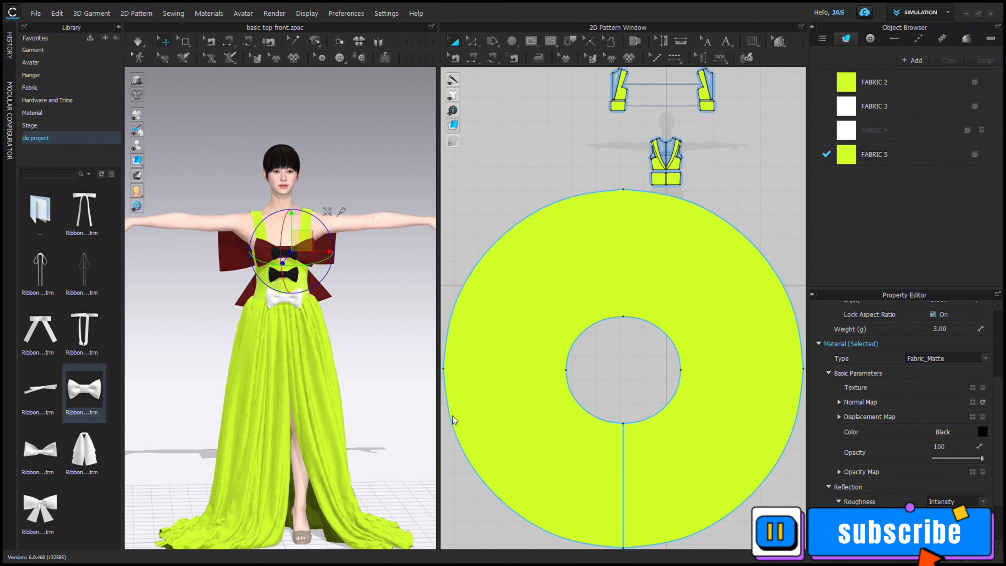
{"action": "left_click", "coordinate": [473, 410]}
{"action": "left_click", "coordinate": [272, 297]}
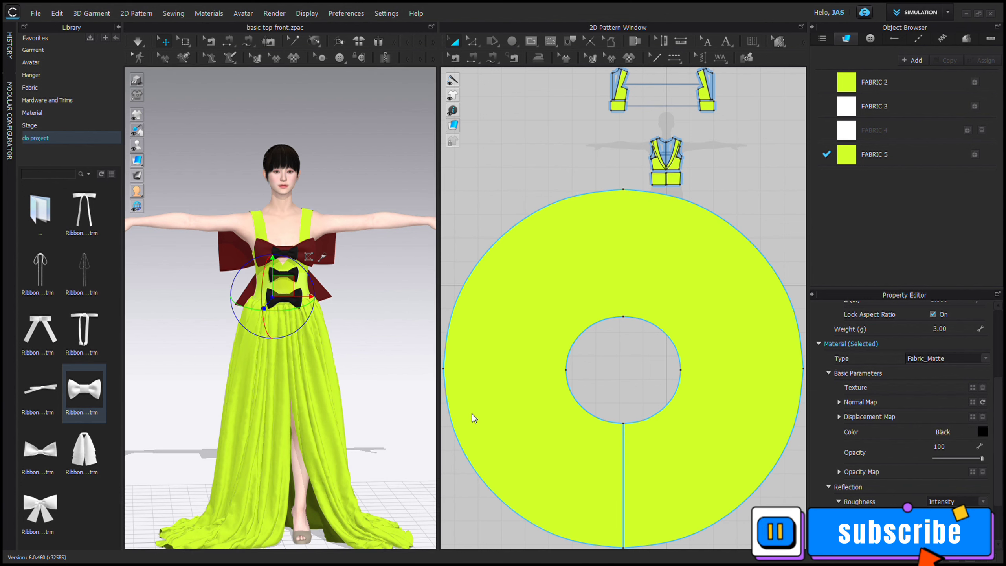
{"action": "left_click", "coordinate": [411, 415]}
Step: Nudge the lowest black bow sideways to adjust its position at the centre front of the waist
{"action": "right_click_drag", "start_coordinate": [382, 344], "coordinate": [277, 325]}
{"action": "scroll", "coordinate": [278, 314], "scroll_direction": "up", "scroll_amount": 5}
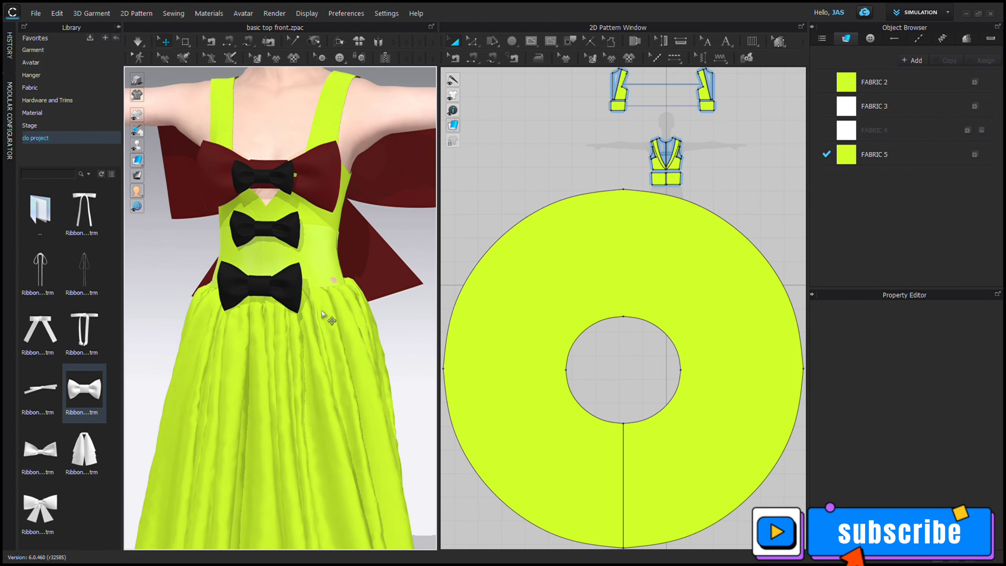
{"action": "left_click", "coordinate": [284, 292]}
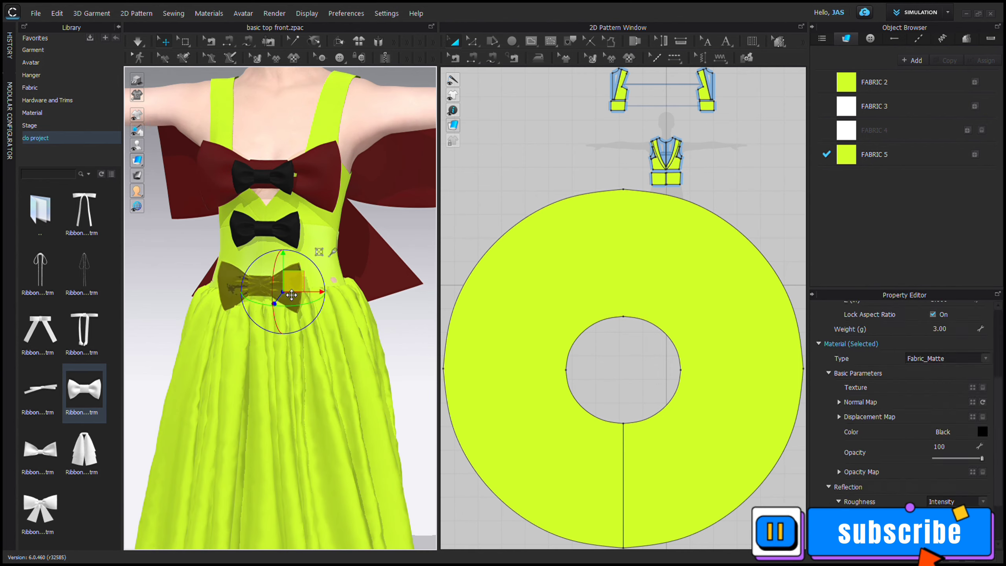
{"action": "left_click", "coordinate": [425, 334]}
{"action": "mouse_move", "coordinate": [422, 335]}
{"action": "right_mouse_down"}
{"action": "mouse_move", "coordinate": [318, 342]}
{"action": "mouse_move", "coordinate": [441, 339]}
{"action": "right_mouse_up"}
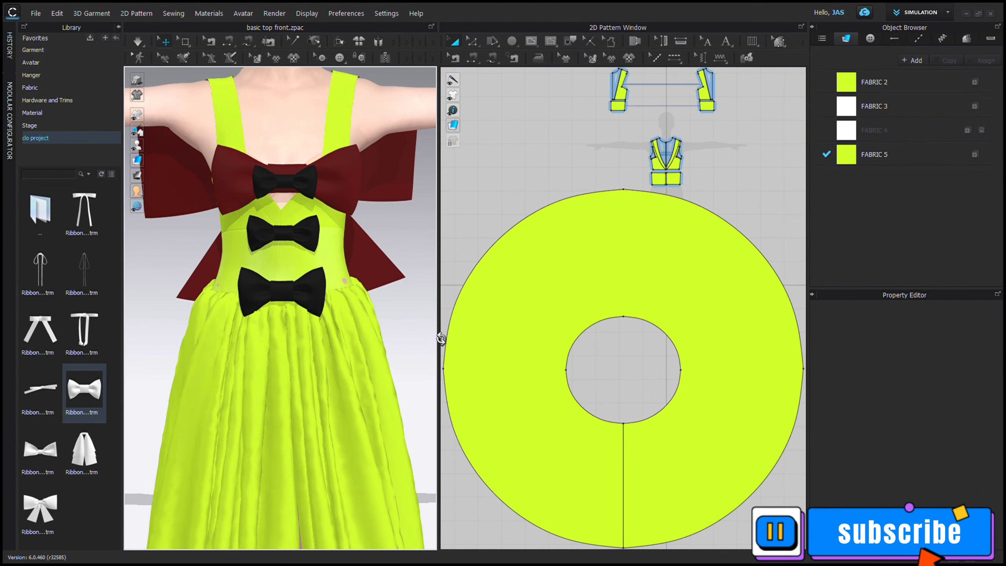
{"action": "left_click", "coordinate": [284, 300]}
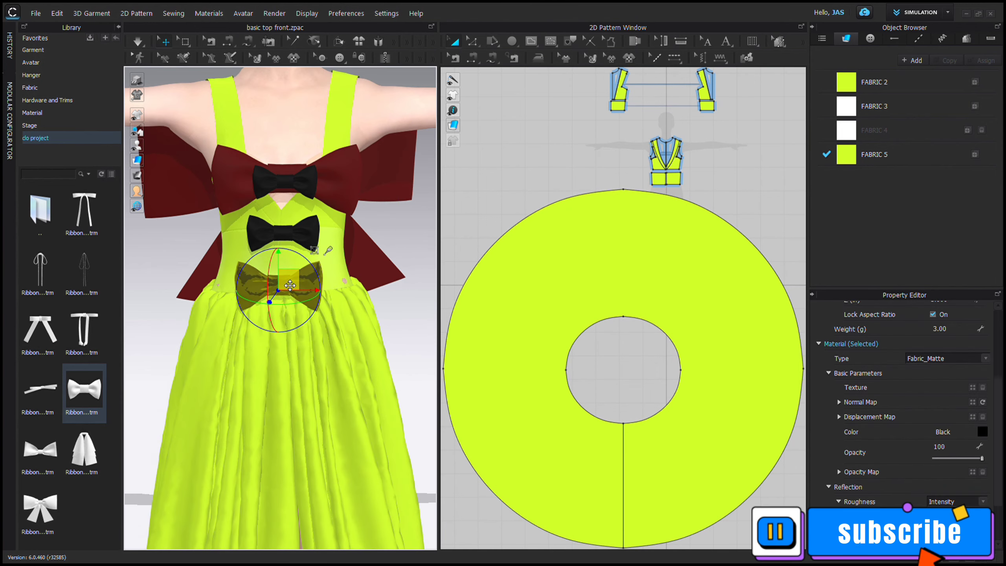
{"action": "right_click_drag", "start_coordinate": [290, 301], "coordinate": [414, 326]}
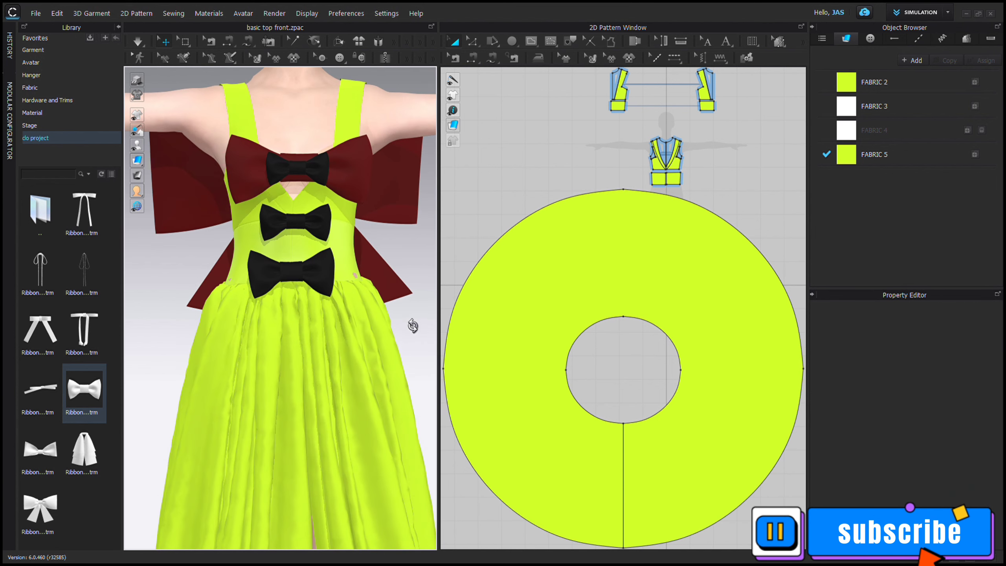
Step: Widen the 3D garment view with the whole dress in frame from the front
{"action": "scroll", "coordinate": [401, 322], "scroll_direction": "down", "scroll_amount": 5}
{"action": "scroll", "coordinate": [347, 329], "scroll_direction": "up", "scroll_amount": 5}
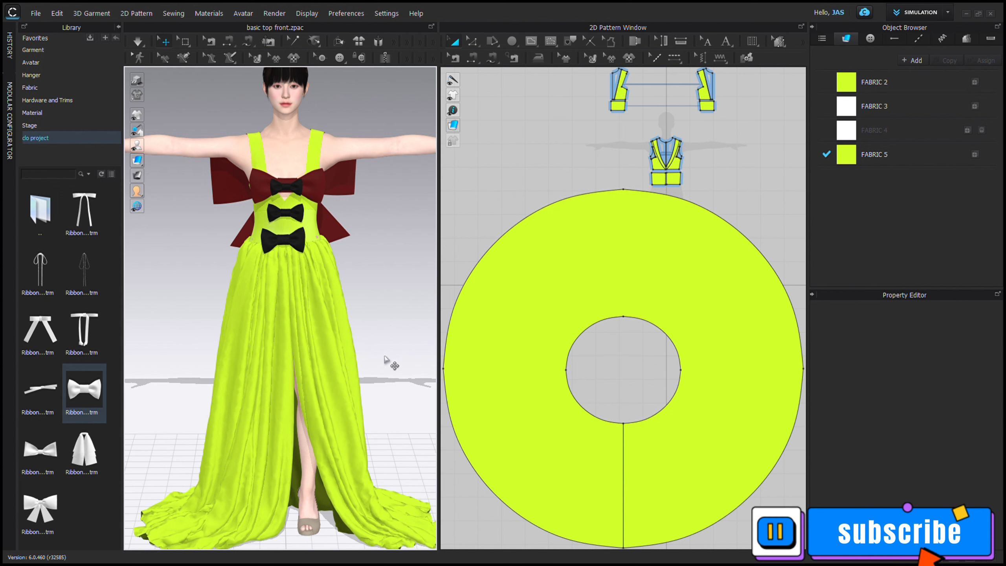
{"action": "scroll", "coordinate": [321, 381], "scroll_direction": "down", "scroll_amount": 2}
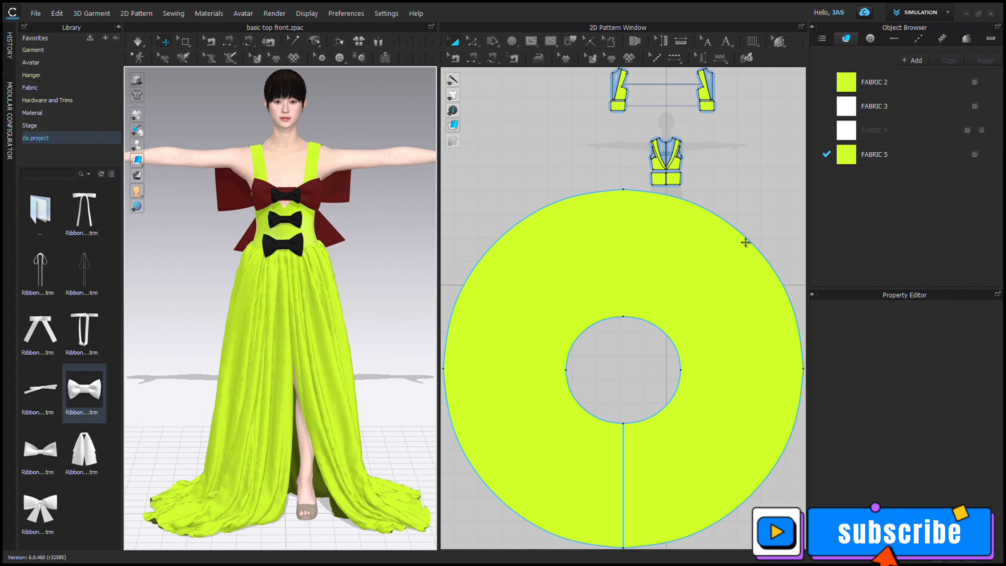
{"action": "mouse_move", "coordinate": [451, 128]}
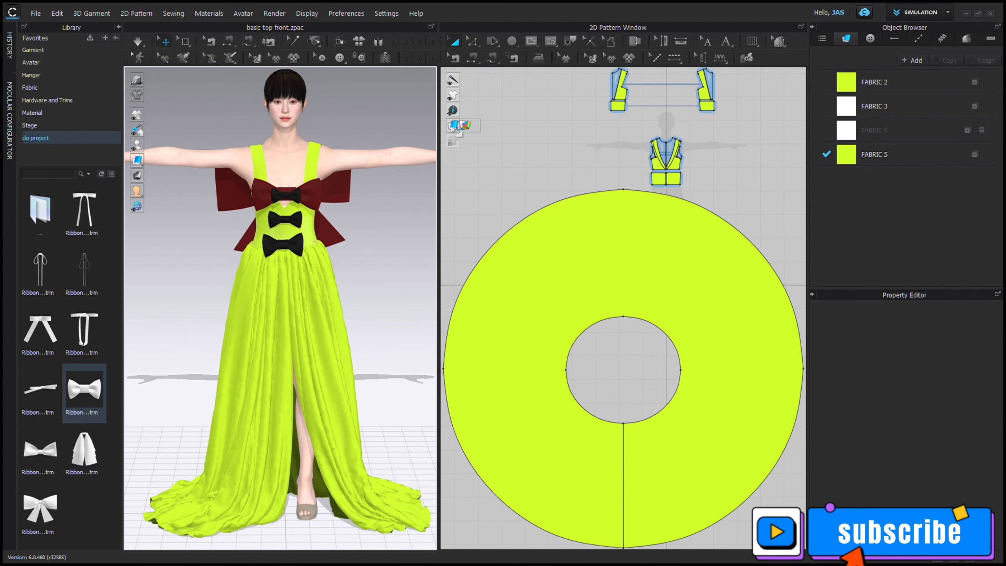
{"action": "left_click_drag", "start_coordinate": [443, 200], "coordinate": [524, 191]}
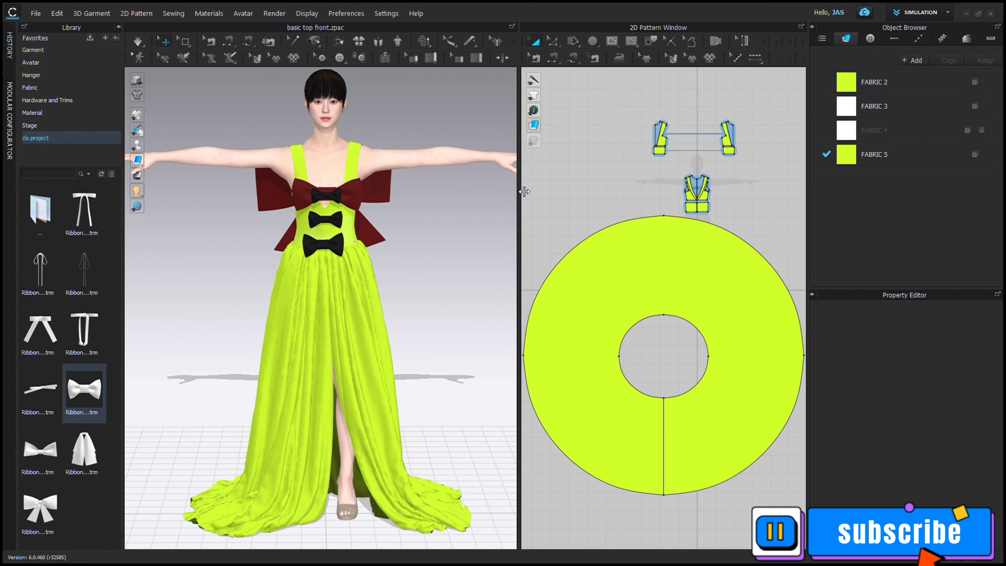
{"action": "left_click", "coordinate": [476, 58]}
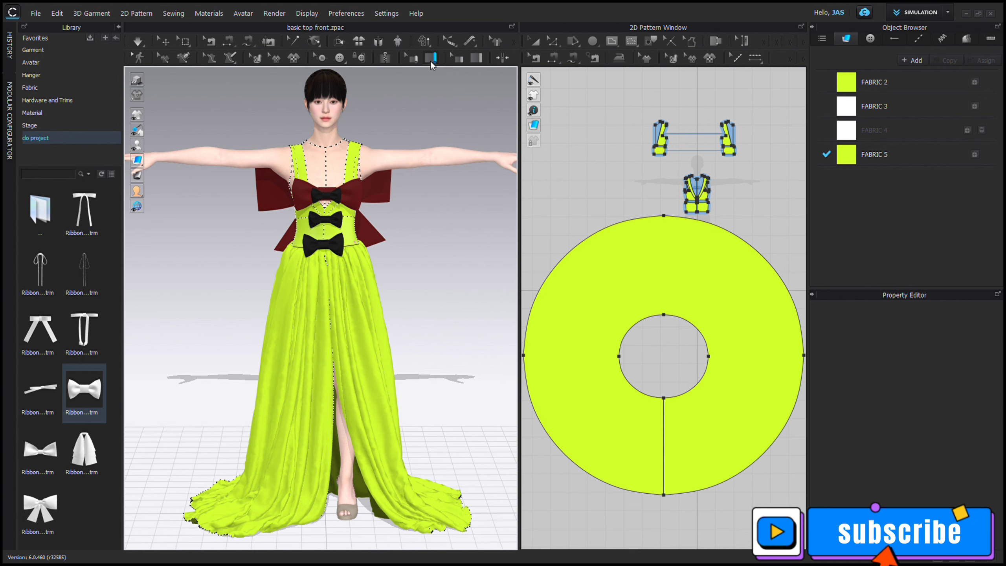
{"action": "scroll", "coordinate": [716, 151], "scroll_direction": "down", "scroll_amount": 7}
{"action": "scroll", "coordinate": [713, 157], "scroll_direction": "up", "scroll_amount": 4}
{"action": "middle_click_drag", "start_coordinate": [715, 164], "coordinate": [637, 176]}
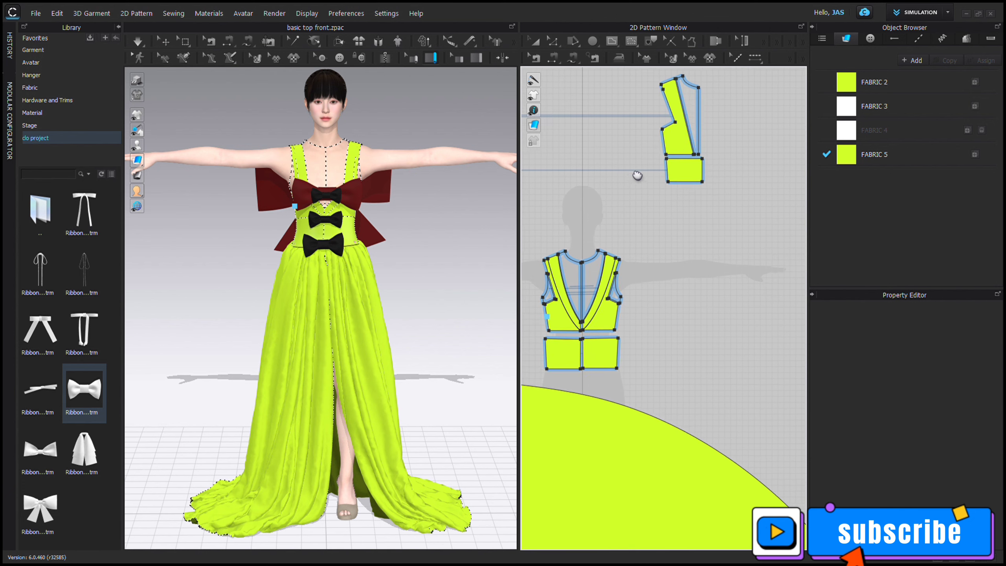
{"action": "scroll", "coordinate": [644, 167], "scroll_direction": "up", "scroll_amount": 3}
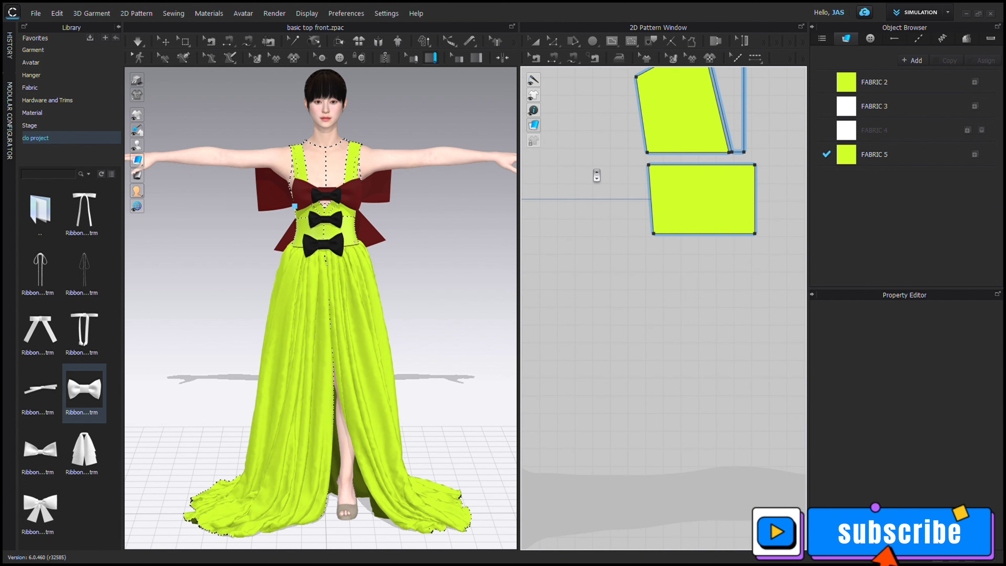
{"action": "left_click", "coordinate": [650, 158]}
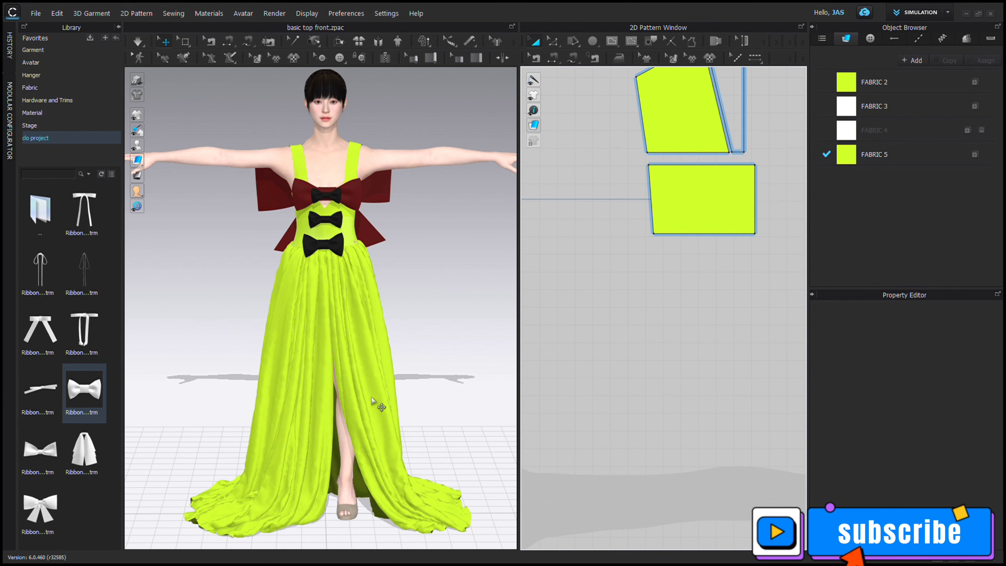
Step: Examine the circle skirt, bodice and waist band pattern pieces alongside the draped dress
{"action": "right_click_drag", "start_coordinate": [432, 306], "coordinate": [450, 327]}
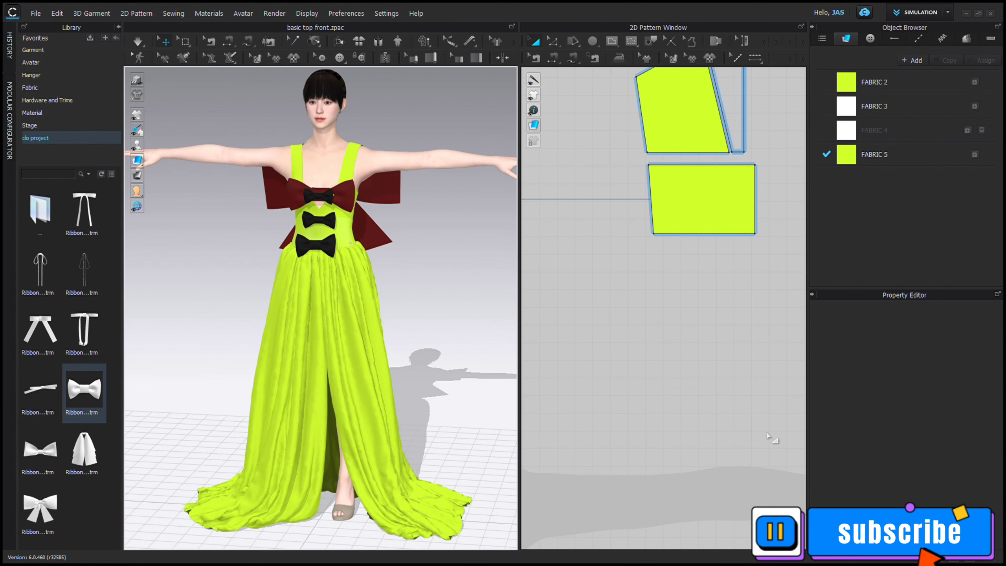
{"action": "scroll", "coordinate": [724, 379], "scroll_direction": "down", "scroll_amount": 2}
{"action": "scroll", "coordinate": [724, 376], "scroll_direction": "down", "scroll_amount": 3}
{"action": "middle_click_drag", "start_coordinate": [724, 376], "coordinate": [721, 172]}
{"action": "left_click", "coordinate": [596, 396]}
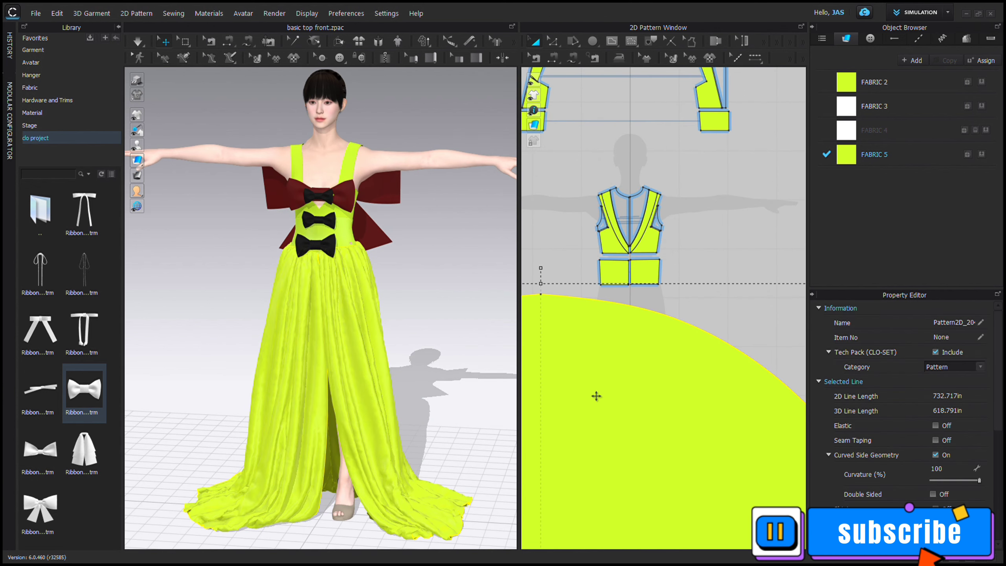
{"action": "left_click", "coordinate": [710, 336]}
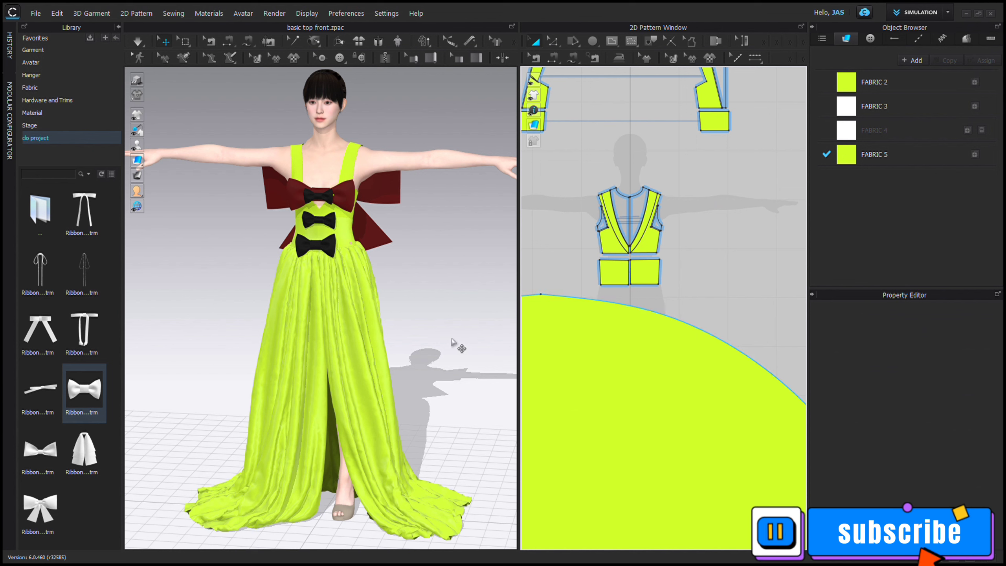
{"action": "scroll", "coordinate": [760, 285], "scroll_direction": "down", "scroll_amount": 3}
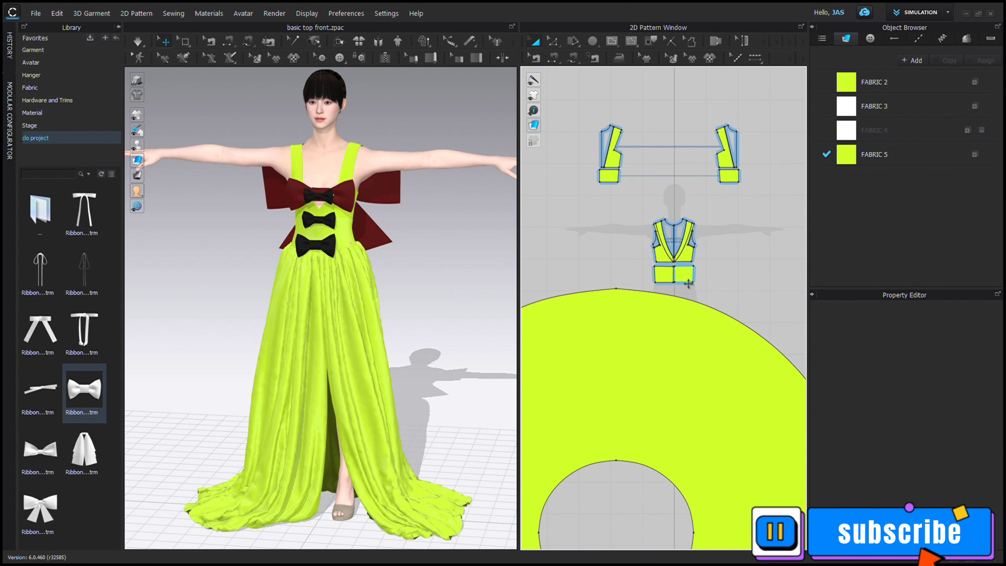
{"action": "scroll", "coordinate": [689, 283], "scroll_direction": "up", "scroll_amount": 6}
{"action": "scroll", "coordinate": [691, 286], "scroll_direction": "up", "scroll_amount": 1}
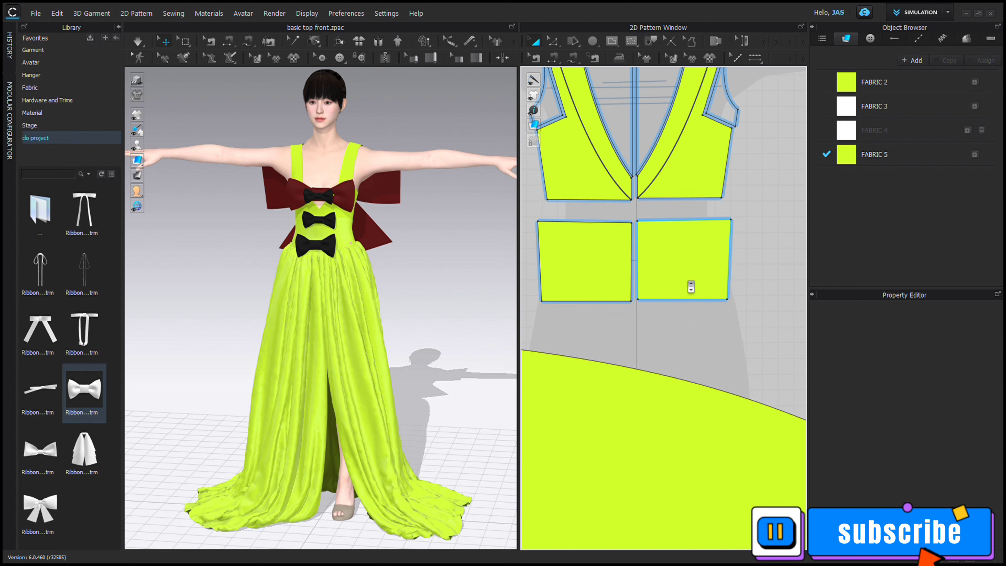
{"action": "left_click", "coordinate": [703, 175]}
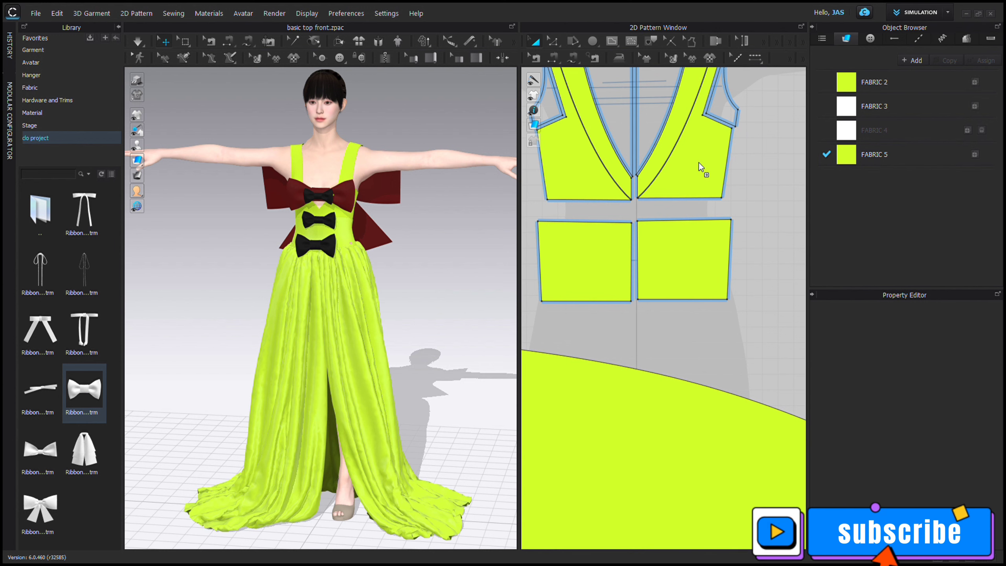
{"action": "left_click", "coordinate": [764, 210]}
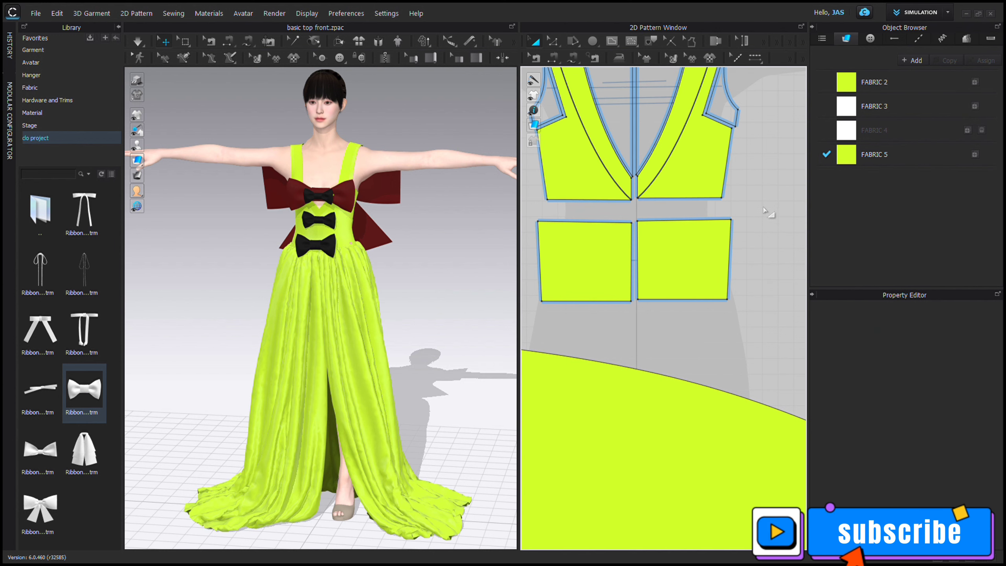
Step: Start the simulation and assign Fabric 4 to the circle skirt pattern
{"action": "key", "text": "space"}
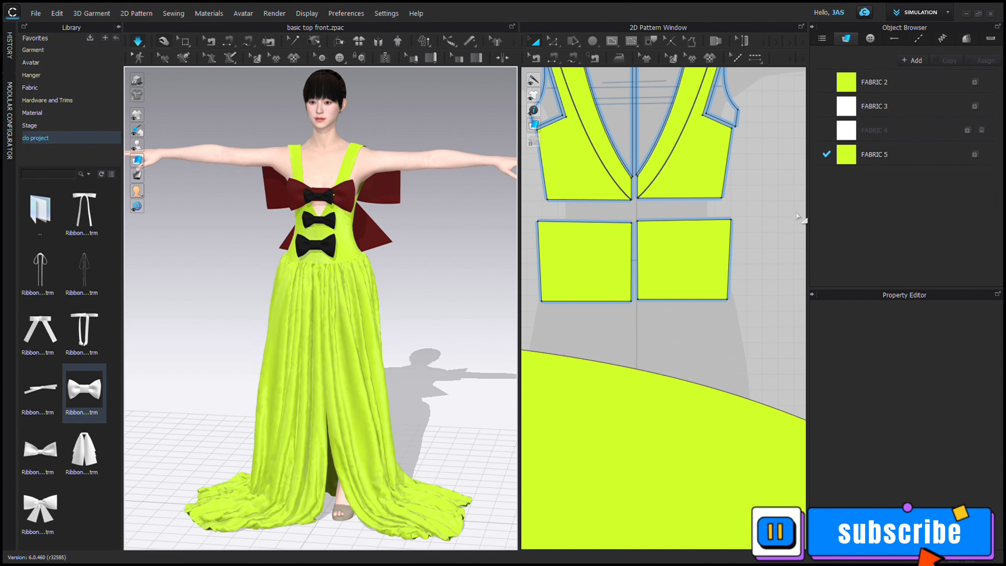
{"action": "left_click_drag", "start_coordinate": [848, 134], "coordinate": [683, 418]}
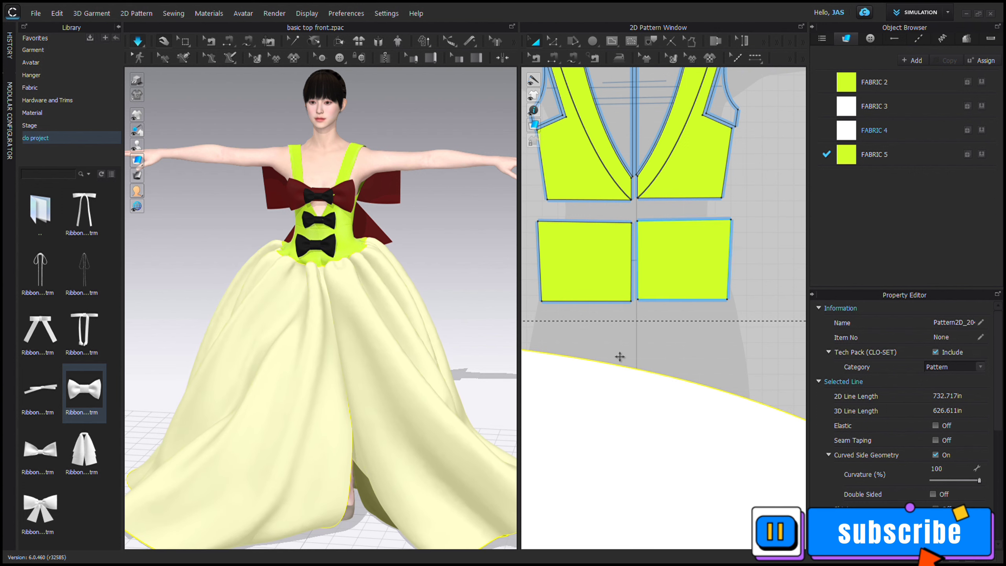
{"action": "scroll", "coordinate": [717, 352], "scroll_direction": "down", "scroll_amount": 5}
{"action": "scroll", "coordinate": [718, 352], "scroll_direction": "down", "scroll_amount": 1}
{"action": "middle_click_drag", "start_coordinate": [678, 419], "coordinate": [655, 285]}
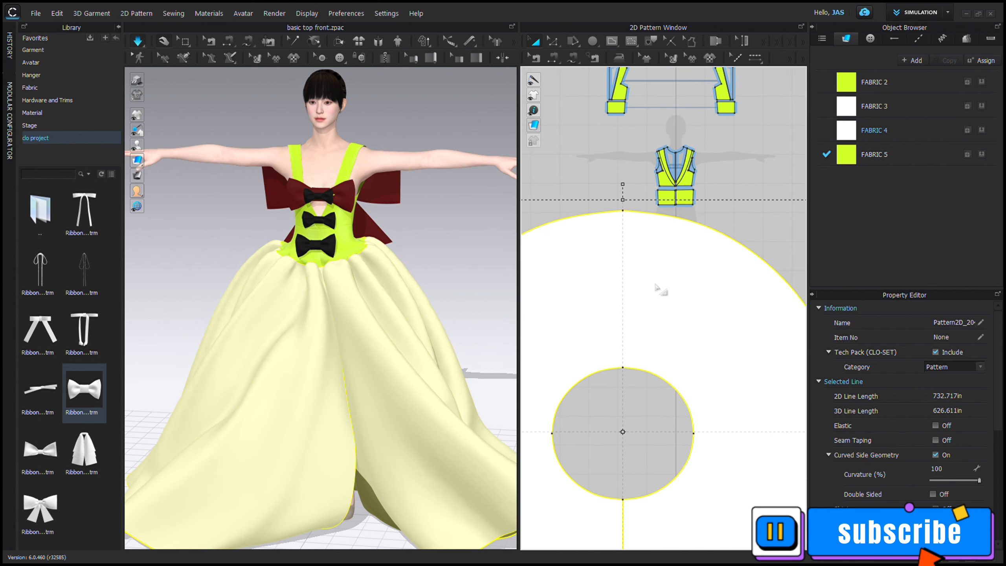
{"action": "scroll", "coordinate": [325, 362], "scroll_direction": "down", "scroll_amount": 2}
Step: Set the front material colour of Fabric 4 to Y Green 1
{"action": "right_click_drag", "start_coordinate": [333, 366], "coordinate": [849, 359]}
{"action": "key", "text": "2"}
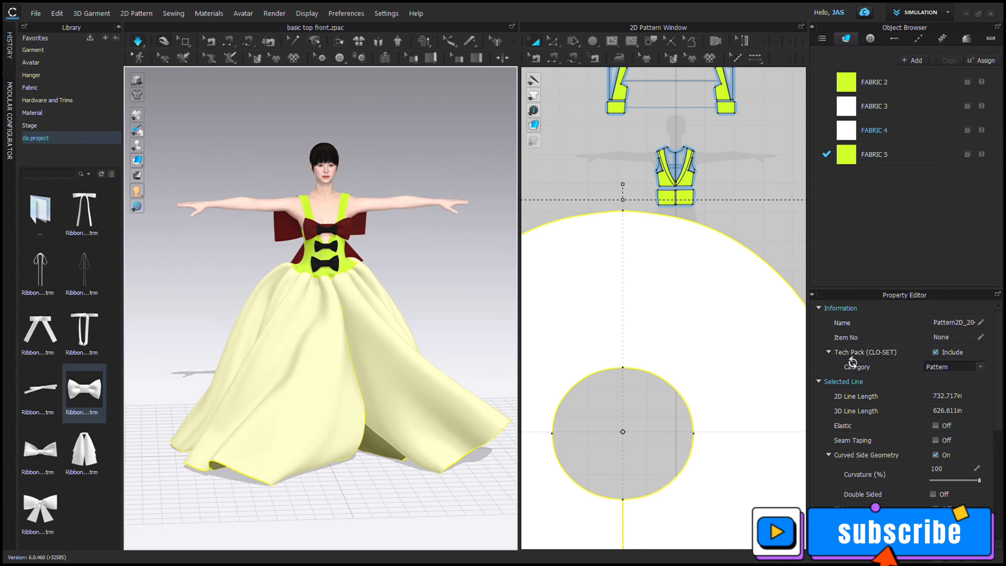
{"action": "scroll", "coordinate": [398, 384], "scroll_direction": "up", "scroll_amount": 2}
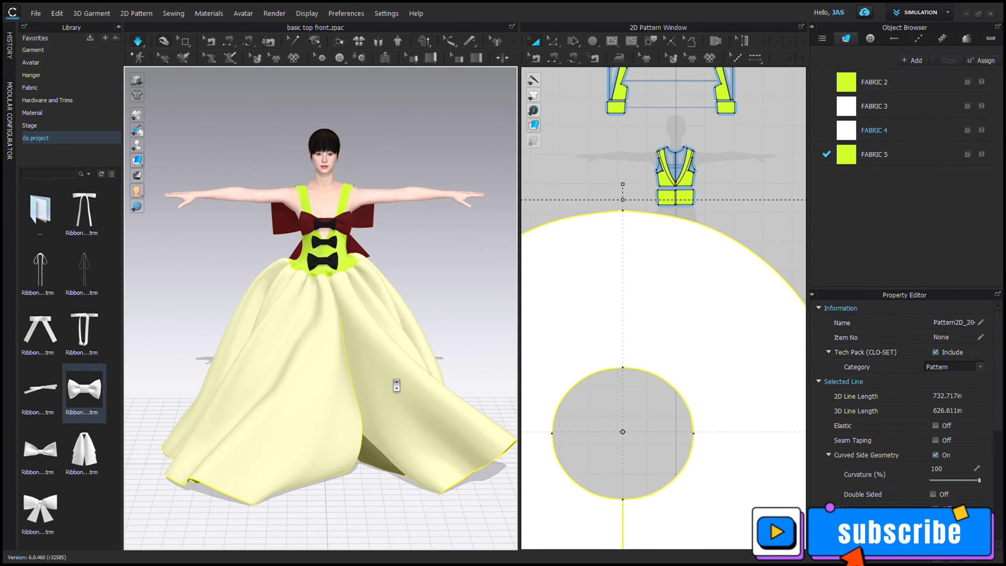
{"action": "left_click", "coordinate": [846, 134]}
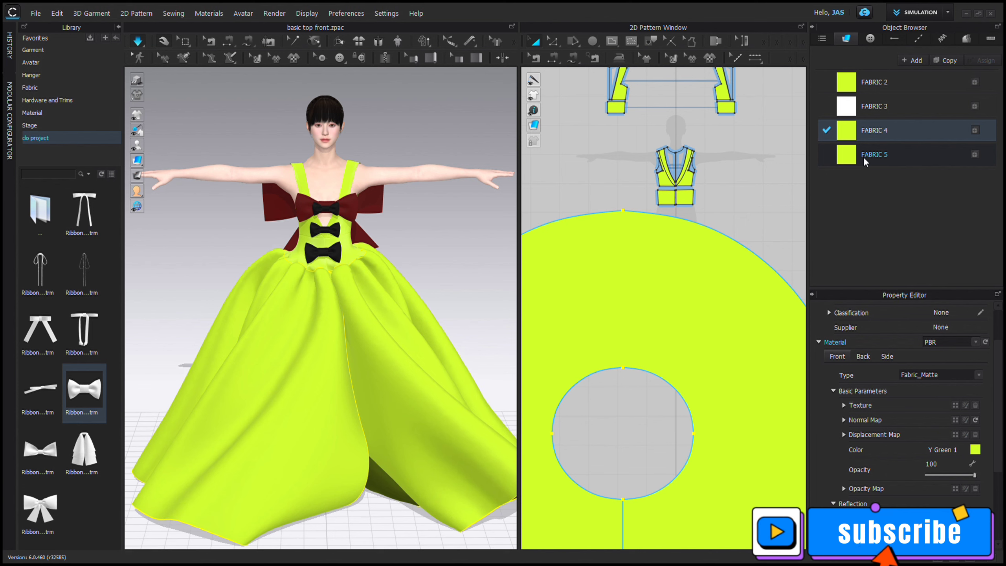
Step: Assign Fabric 4 to the front and back waist band pieces
{"action": "left_click", "coordinate": [692, 198]}
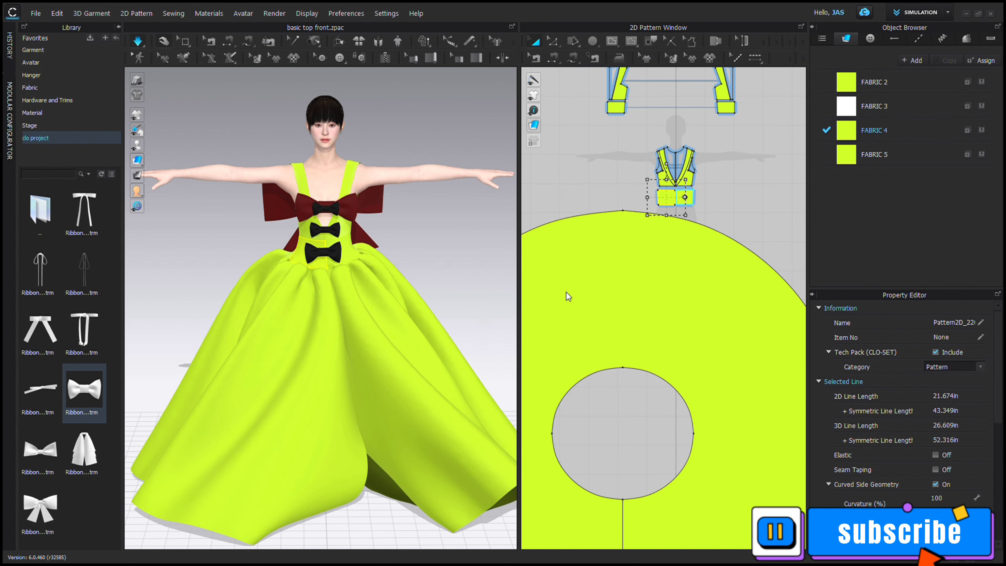
{"action": "left_click", "coordinate": [612, 111]}
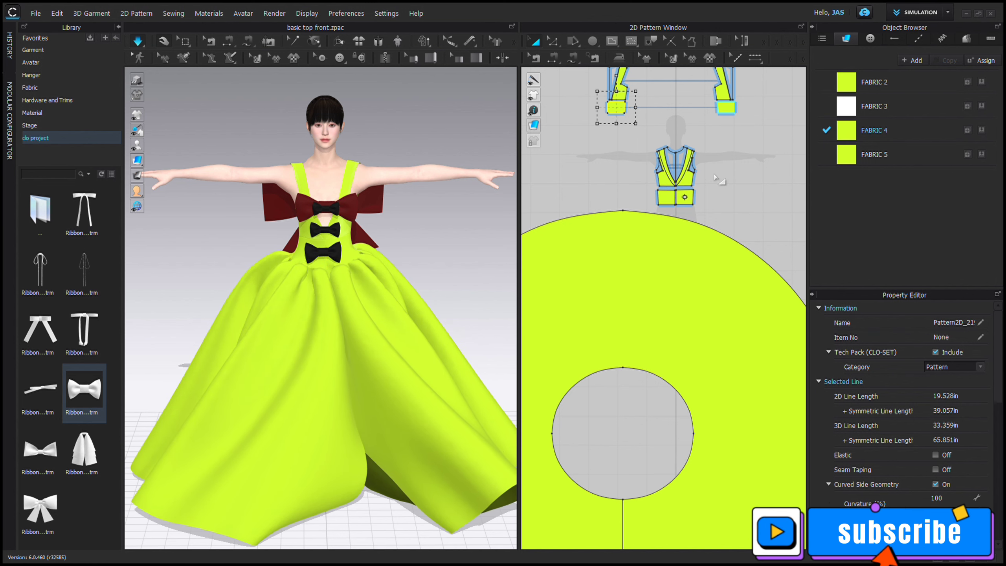
{"action": "left_click", "coordinate": [723, 182]}
{"action": "right_click_drag", "start_coordinate": [450, 266], "coordinate": [921, 258]}
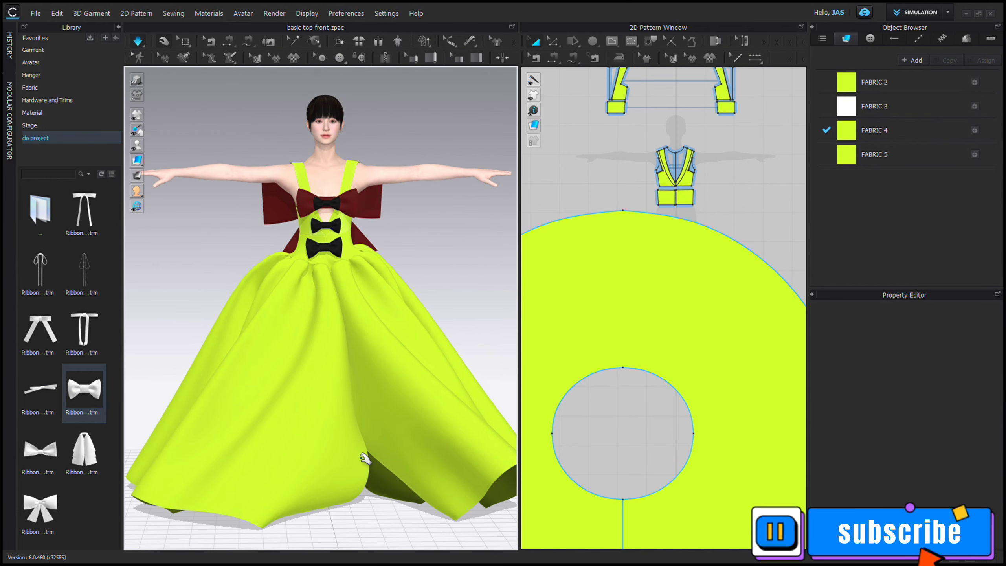
Step: Move the circle skirt pattern sideways so its slit line sits closer to the bodice's centre line
{"action": "scroll", "coordinate": [645, 531], "scroll_direction": "down", "scroll_amount": 5}
{"action": "middle_click_drag", "start_coordinate": [649, 508], "coordinate": [645, 335]}
{"action": "scroll", "coordinate": [645, 335], "scroll_direction": "up", "scroll_amount": 1}
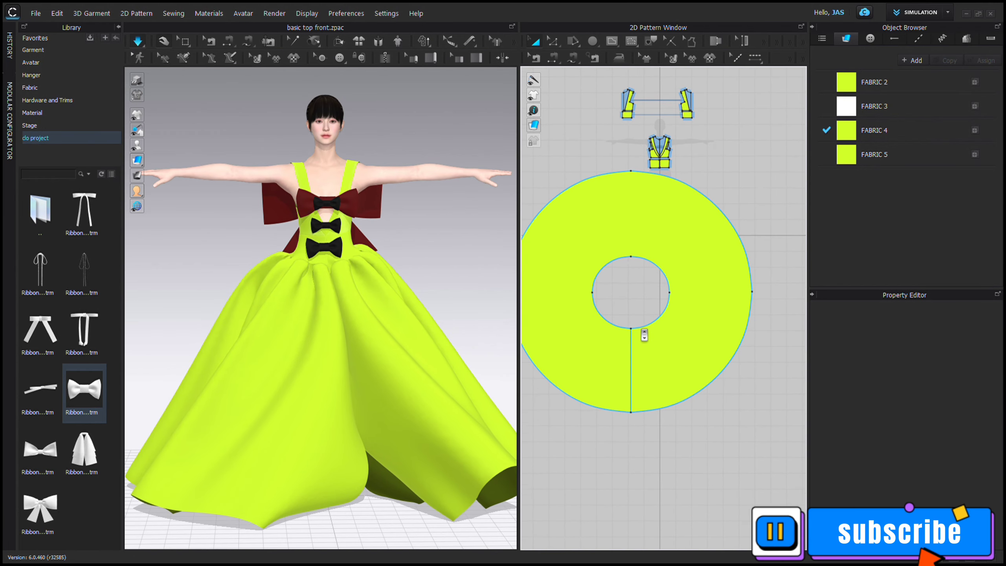
{"action": "scroll", "coordinate": [645, 335], "scroll_direction": "up", "scroll_amount": 2}
{"action": "left_click", "coordinate": [631, 402]}
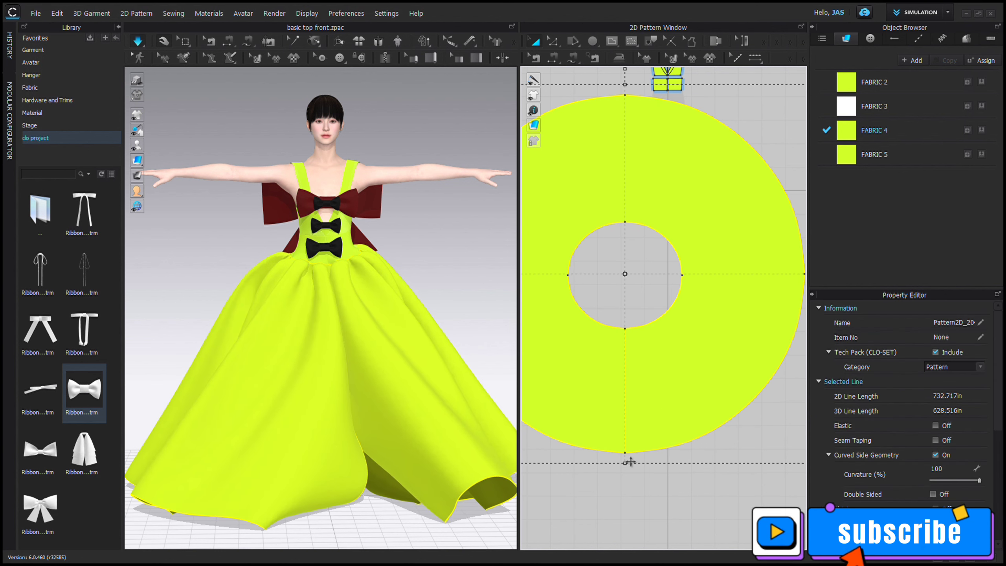
{"action": "key", "text": "z"}
{"action": "left_click_drag", "start_coordinate": [627, 454], "coordinate": [652, 462]}
{"action": "left_click", "coordinate": [661, 497]}
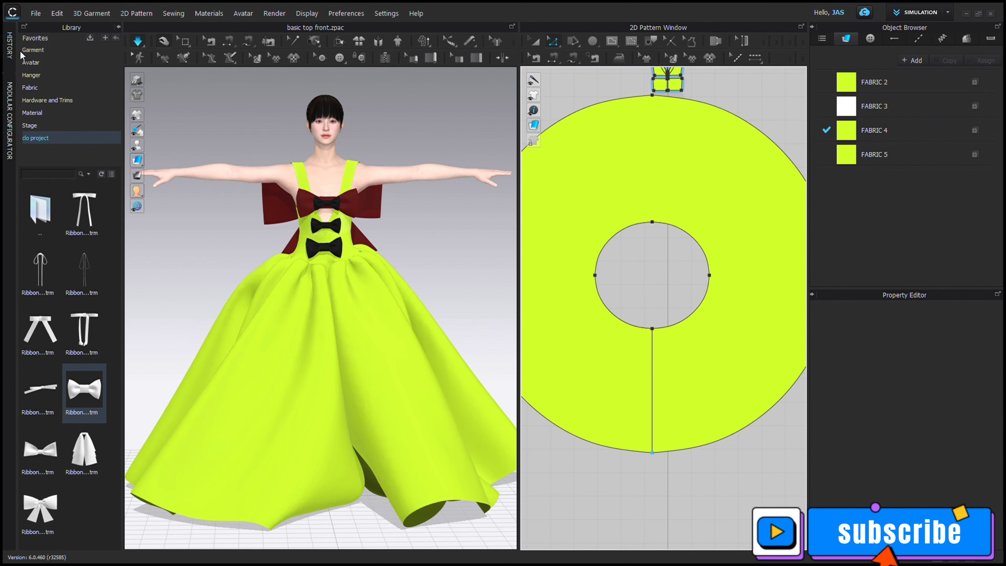
Step: Open the clo project library folder and pull the draped skirt's front panel aside to open the slit
{"action": "left_click", "coordinate": [34, 142]}
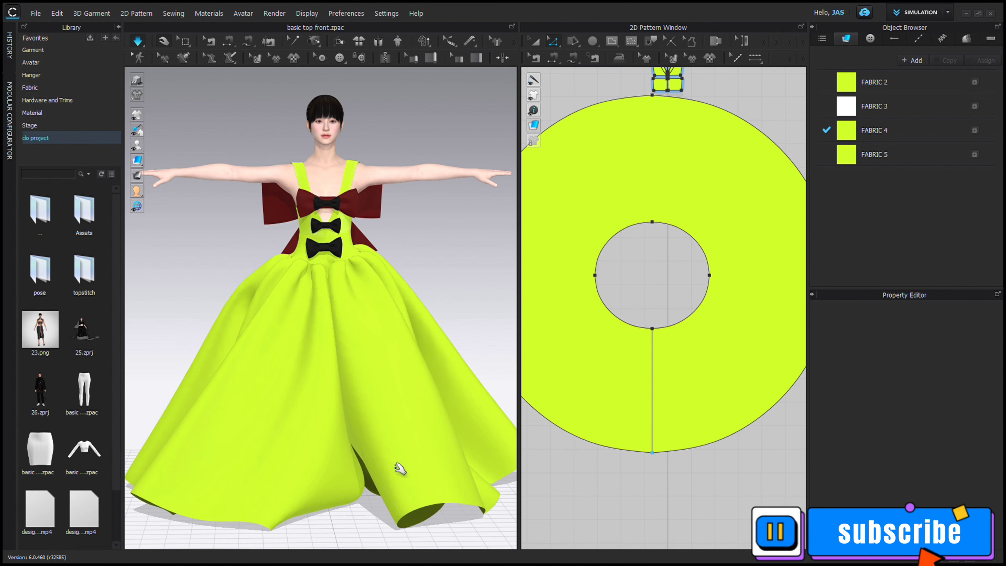
{"action": "left_click_drag", "start_coordinate": [332, 485], "coordinate": [160, 435]}
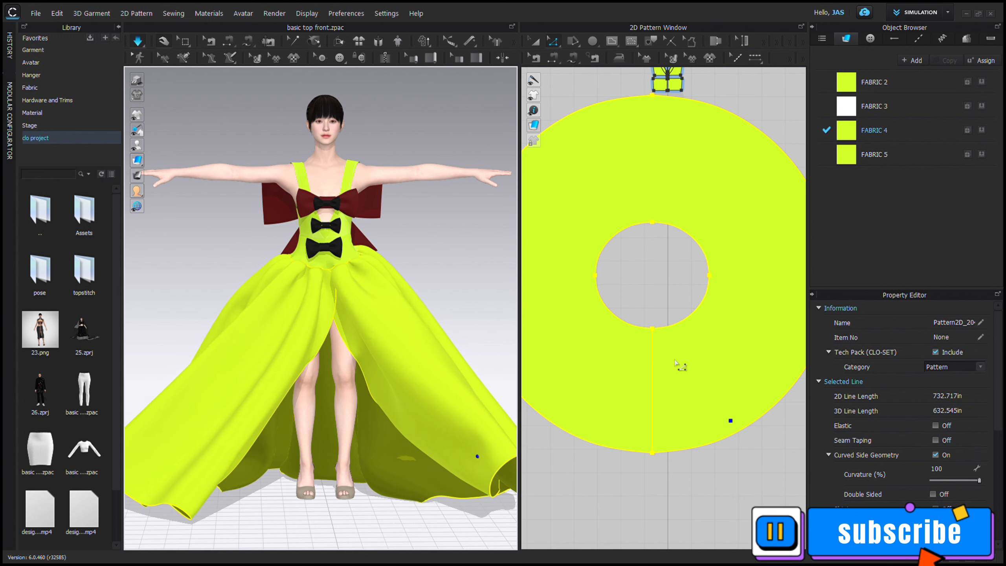
Step: Draw internal lines about 53.3 in and 51.9 in long parallel to the skirt's slit, one on each side, from waist to hem
{"action": "key", "text": "x"}
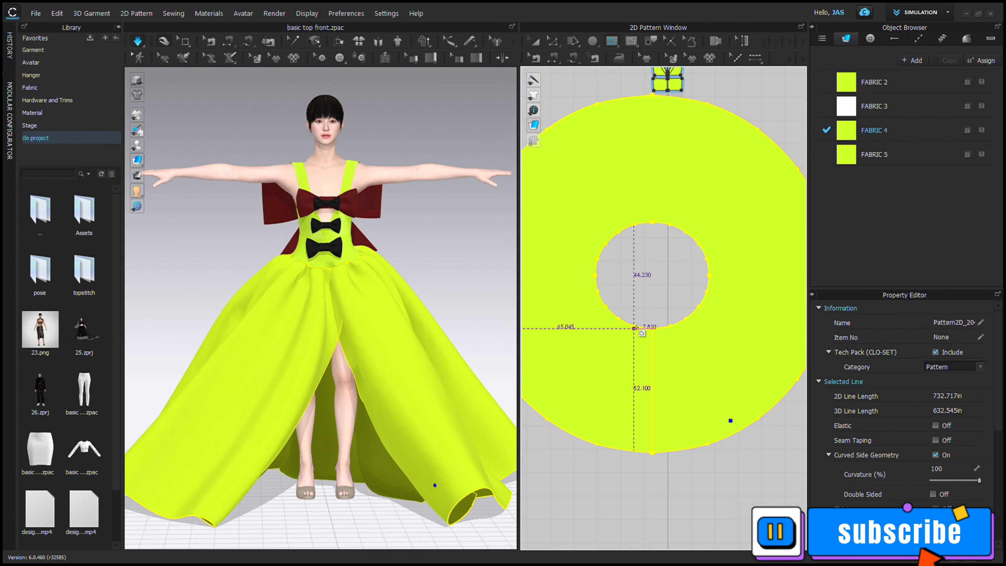
{"action": "left_click", "coordinate": [635, 327]}
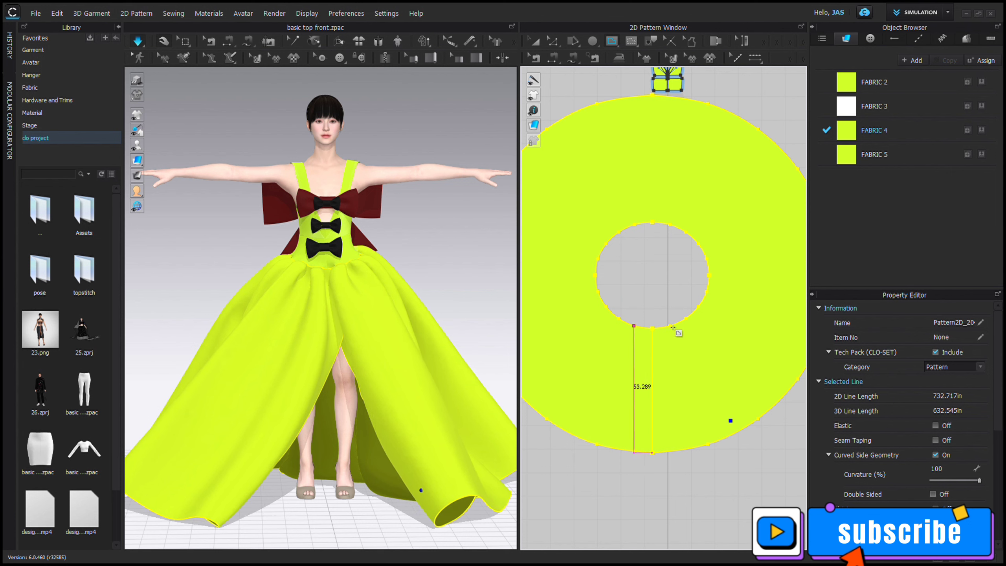
{"action": "key", "text": "a"}
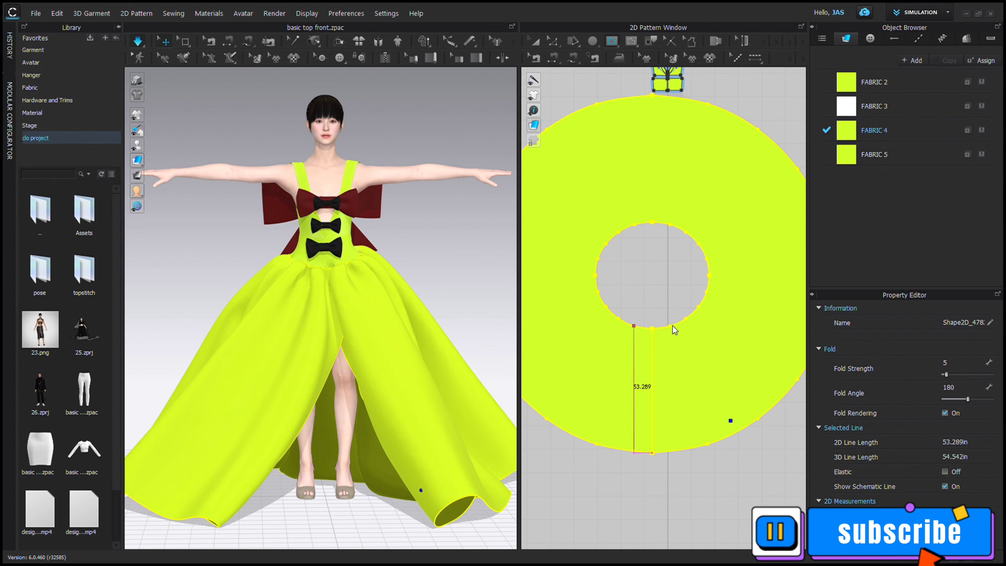
{"action": "left_click", "coordinate": [673, 328]}
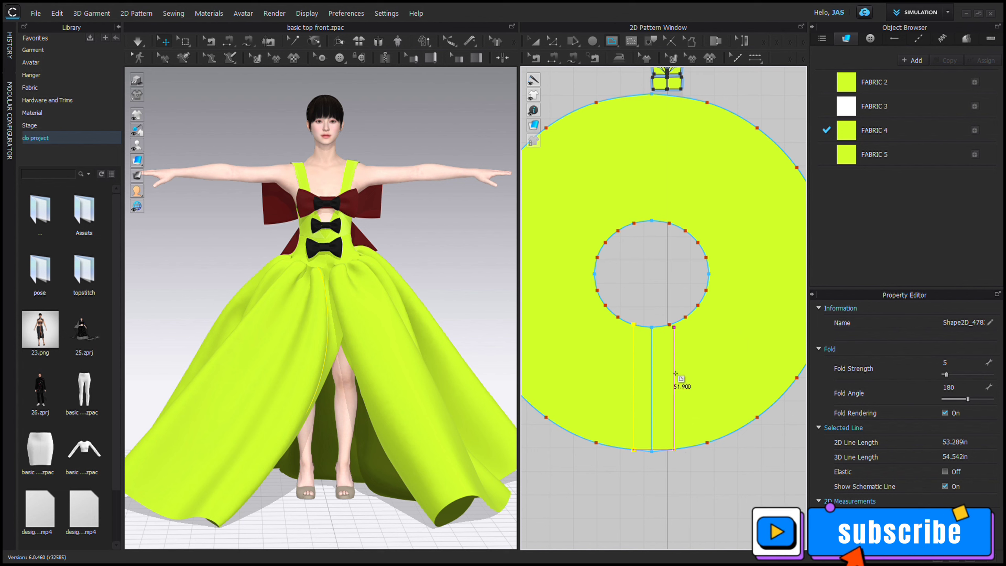
{"action": "left_click", "coordinate": [674, 450]}
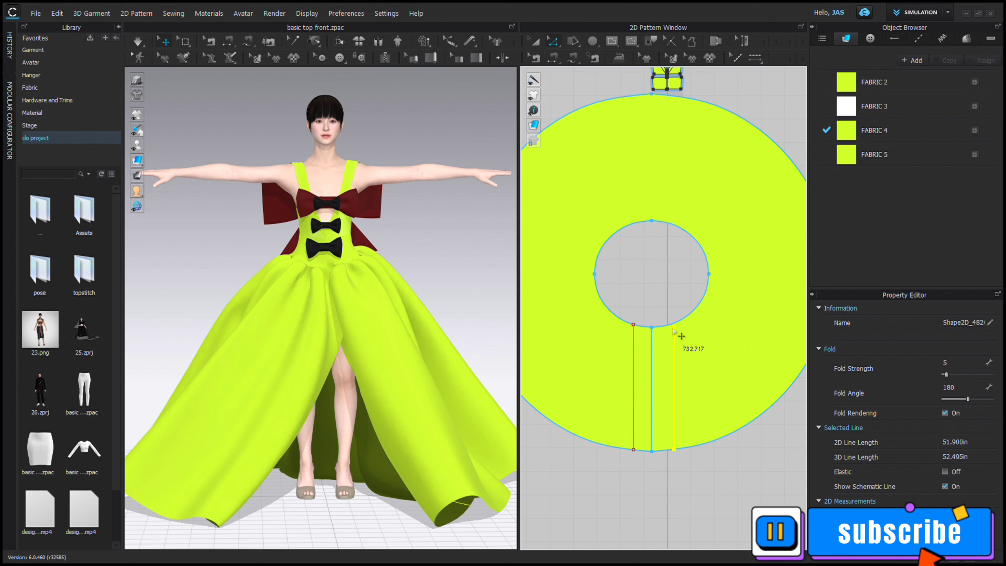
{"action": "left_click", "coordinate": [674, 326]}
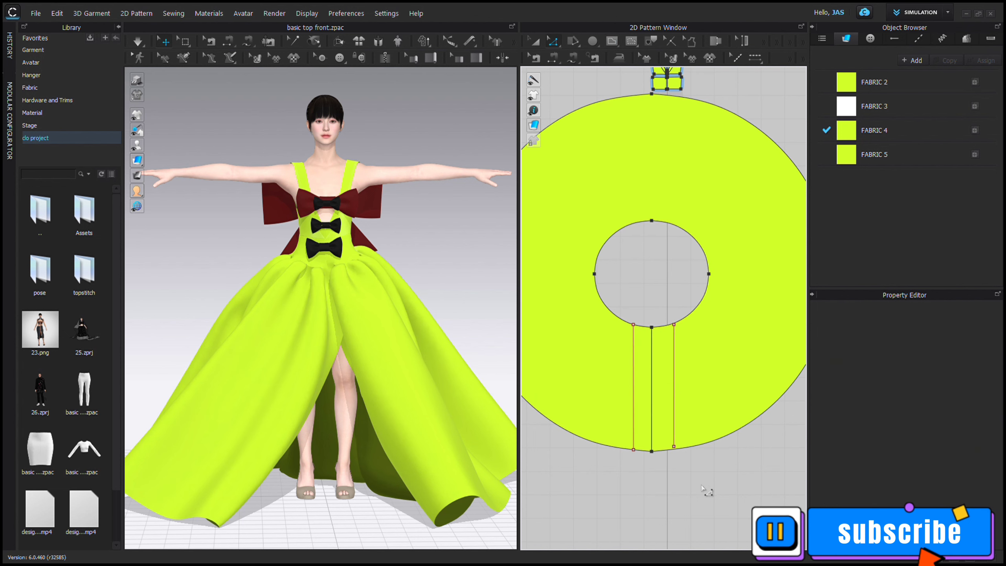
Step: Move the right internal line closer to the slit and cut the skirt pattern along both parallel internal lines
{"action": "left_click", "coordinate": [675, 397]}
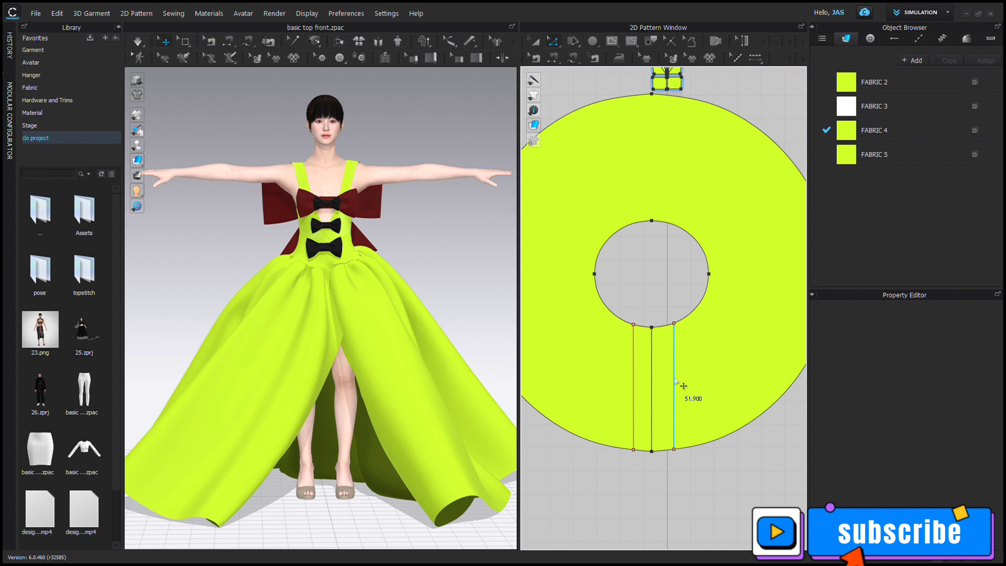
{"action": "left_click_drag", "start_coordinate": [677, 381], "coordinate": [668, 380]}
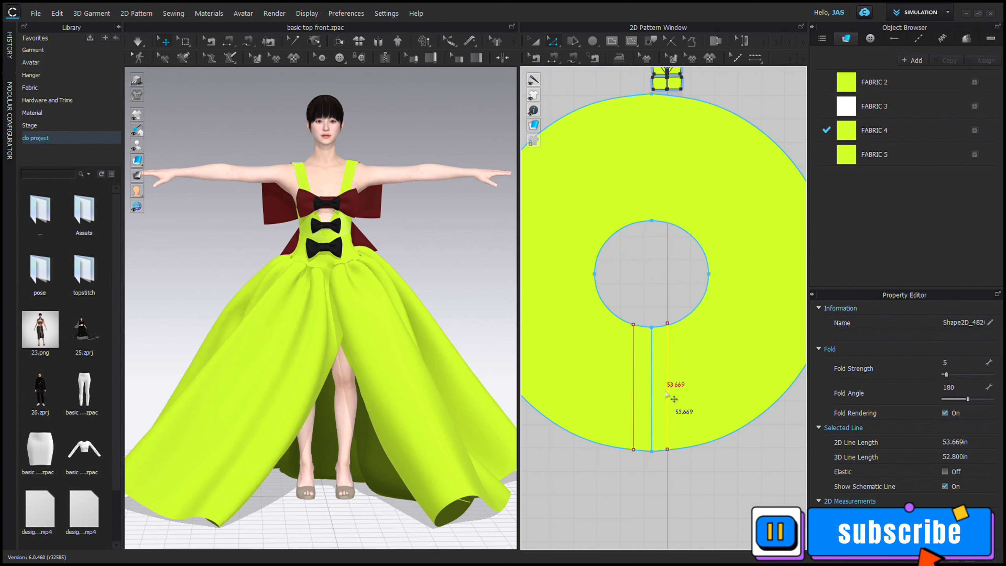
{"action": "left_click", "coordinate": [633, 395]}
{"action": "key", "text": "a"}
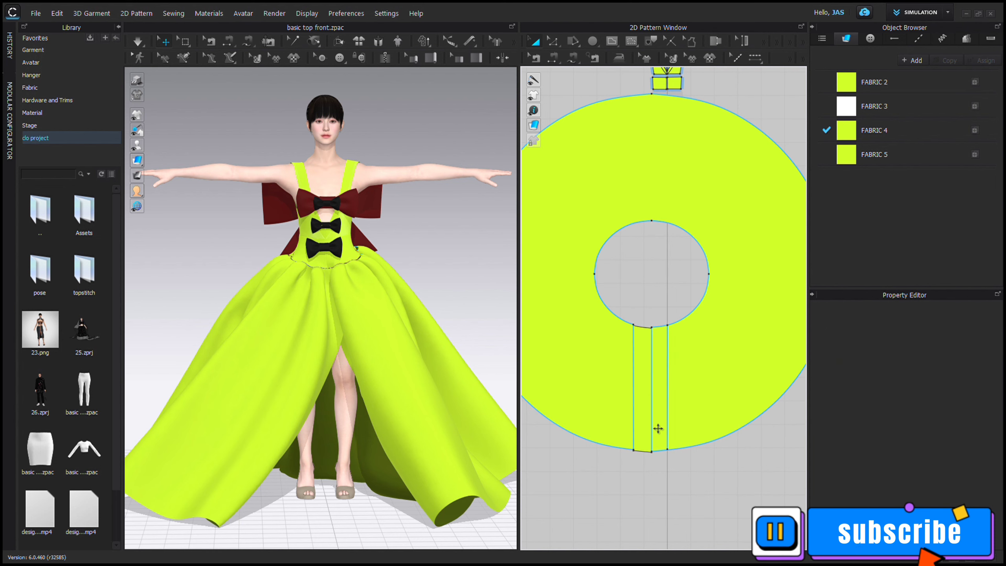
Step: Delete the narrow strip on the left side of the skirt's slit
{"action": "left_click", "coordinate": [658, 429]}
{"action": "key", "text": "ctrl+z"}
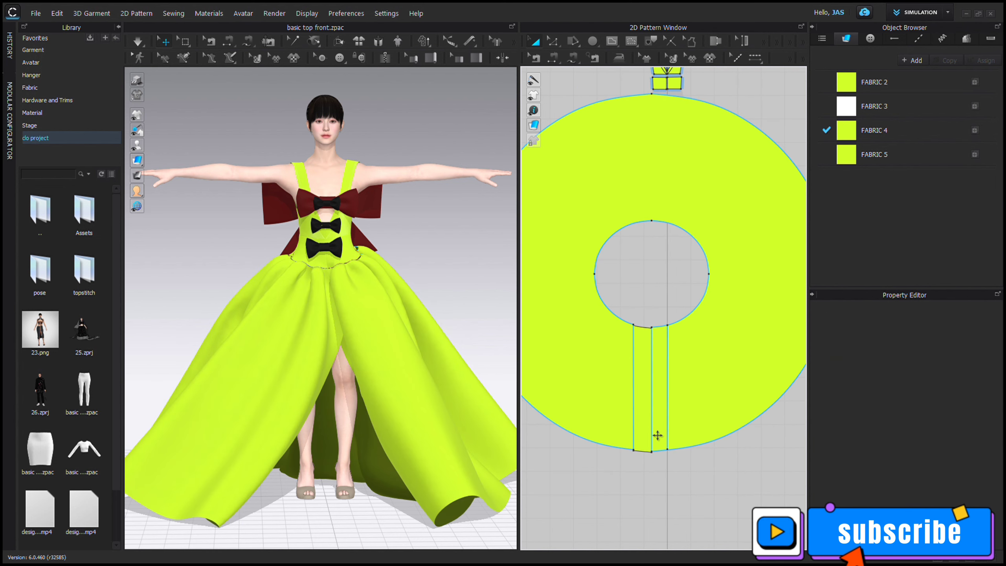
{"action": "left_click", "coordinate": [644, 421]}
{"action": "key", "text": "Delete"}
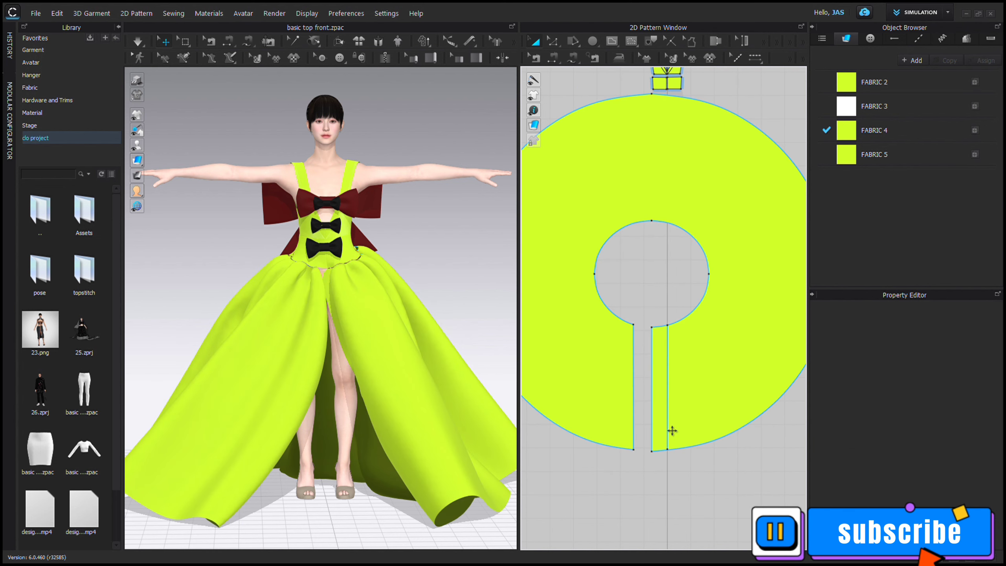
Step: Try to delete the narrow strip on the right side of the slit, and undo the deletion of the whole skirt
{"action": "left_click", "coordinate": [669, 423]}
{"action": "key", "text": "Delete"}
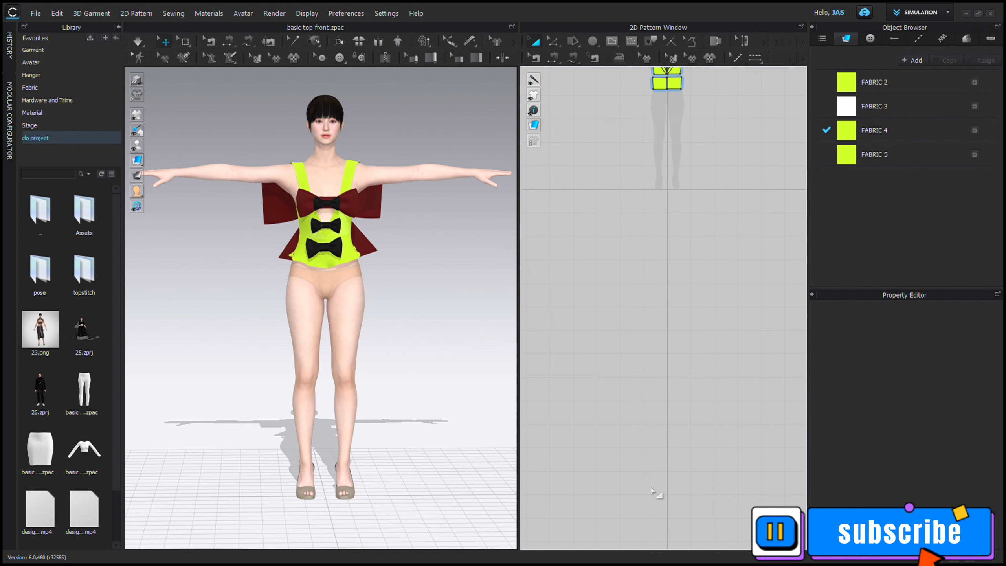
{"action": "key", "text": "ctrl+z"}
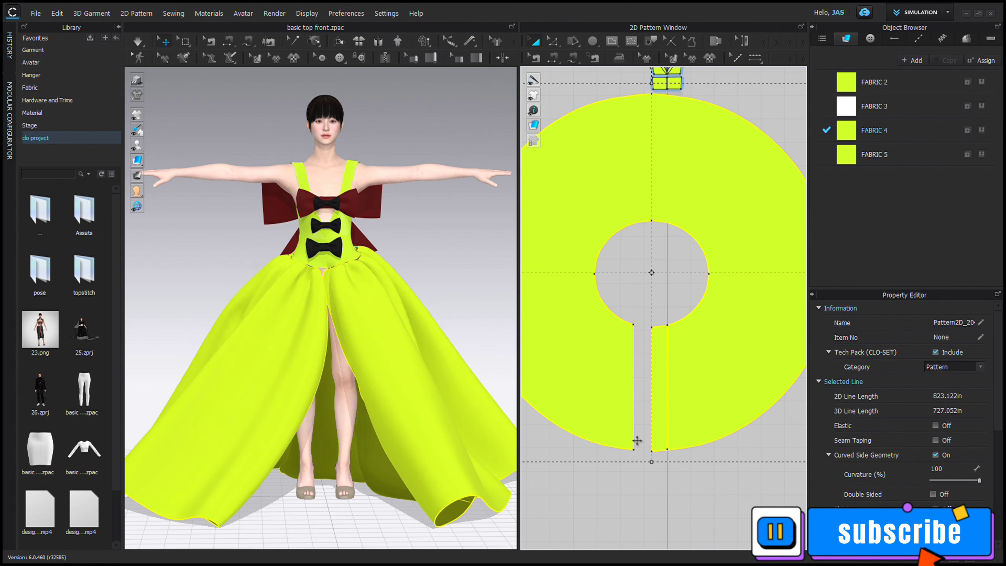
{"action": "left_click", "coordinate": [669, 464]}
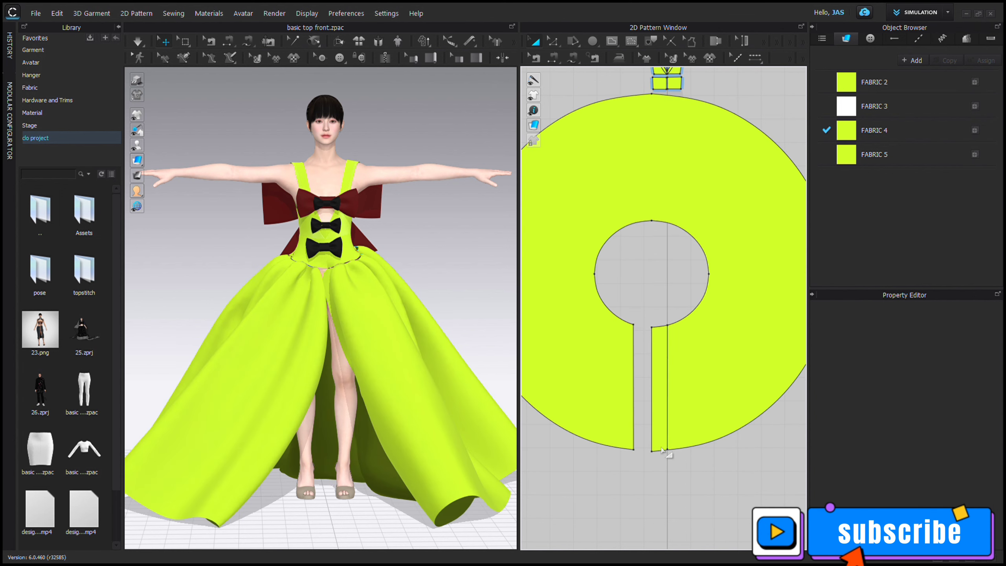
{"action": "left_click", "coordinate": [668, 429]}
{"action": "left_click", "coordinate": [679, 508]}
{"action": "left_click", "coordinate": [675, 397]}
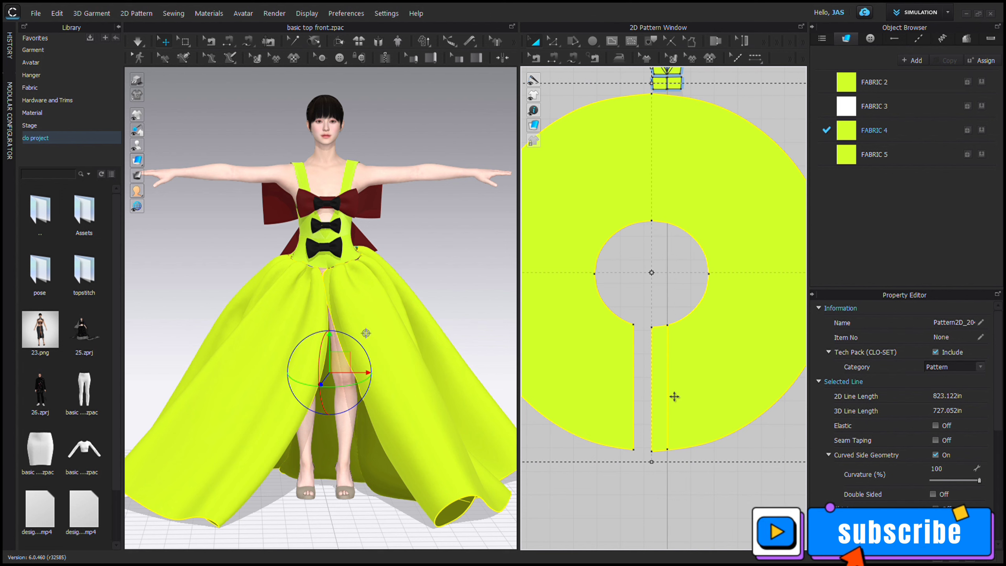
{"action": "key", "text": "Escape"}
{"action": "left_click", "coordinate": [674, 396]}
{"action": "key", "text": "Escape"}
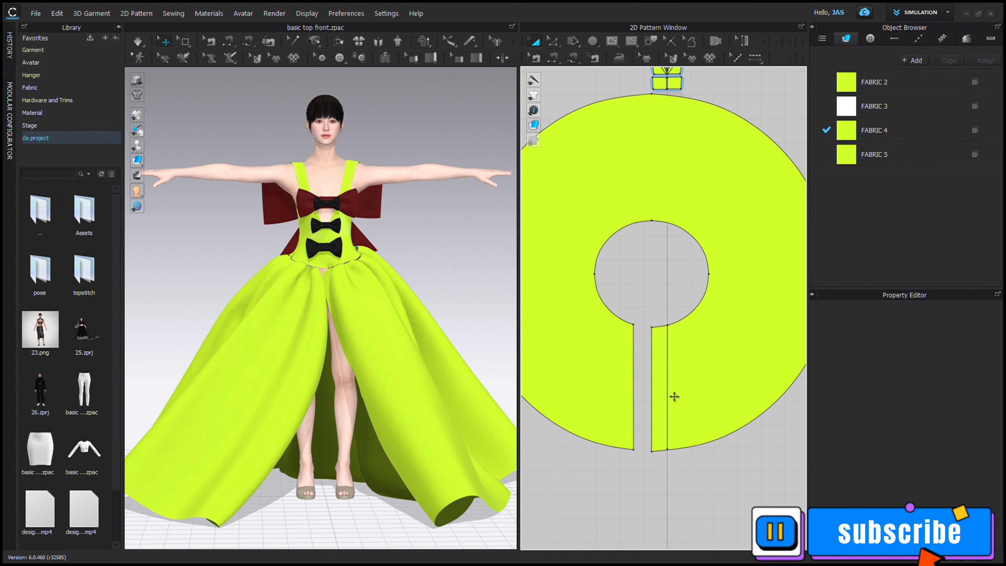
Step: Undo the strip deletion and the cuts, and delete the two parallel internal lines from the skirt pattern
{"action": "left_click", "coordinate": [675, 396]}
{"action": "key", "text": "ctrl+z"}
{"action": "key", "text": "ctrl+z"}
{"action": "key", "text": "ctrl+z"}
{"action": "key", "text": "ctrl+z"}
{"action": "key", "text": "ctrl+z"}
{"action": "key", "text": "ctrl+z"}
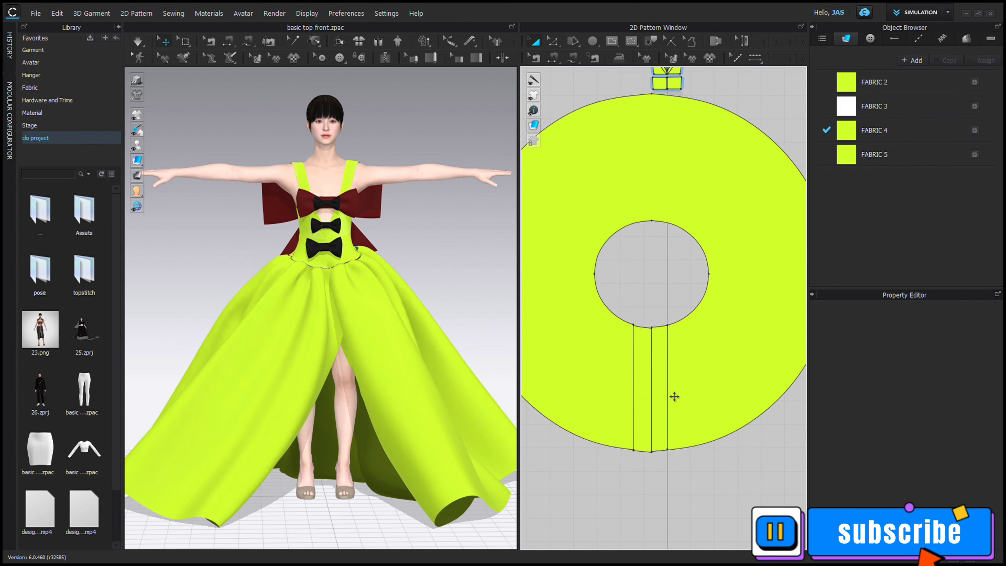
{"action": "key", "text": "Escape"}
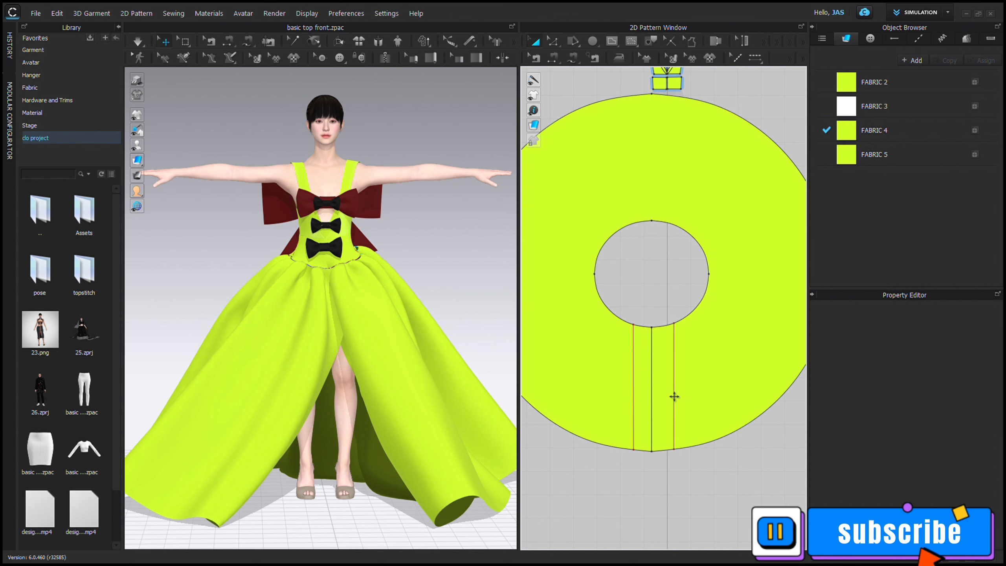
{"action": "left_click", "coordinate": [675, 396]}
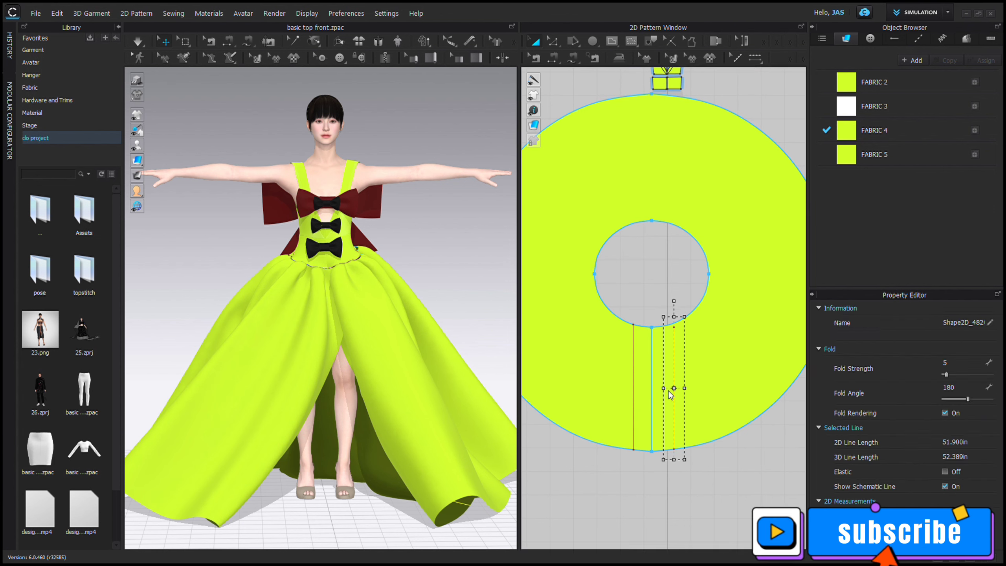
{"action": "key", "text": "Delete"}
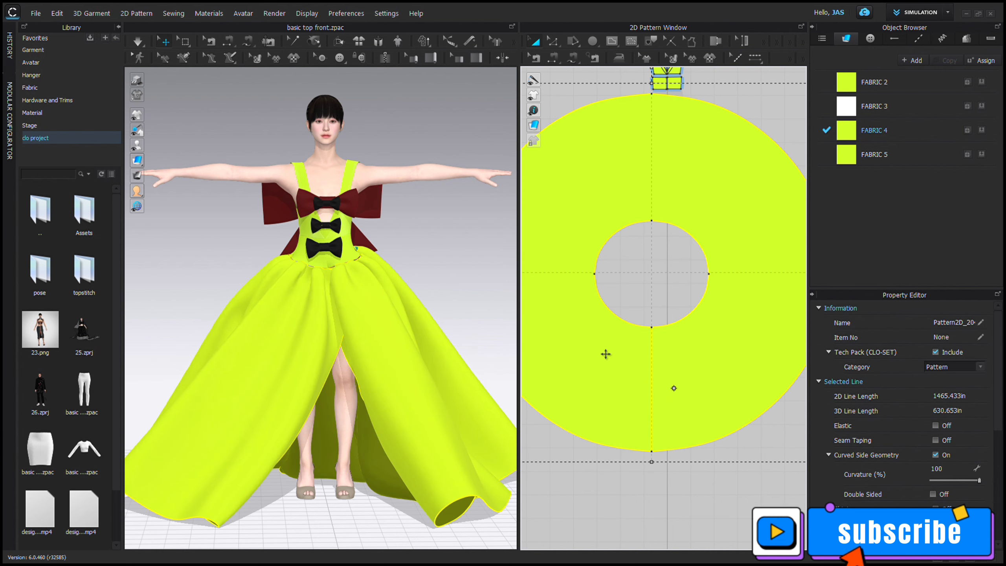
Step: Draw two diagonal internal lines about 54.6 in long from the slit's waist point to the hem, one on each side
{"action": "left_click", "coordinate": [655, 330]}
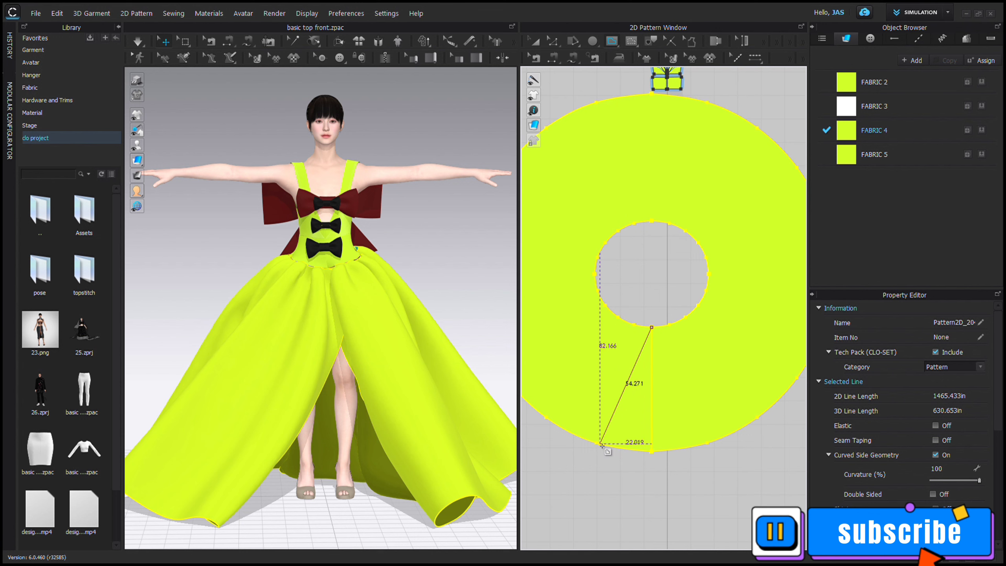
{"action": "left_click", "coordinate": [613, 435]}
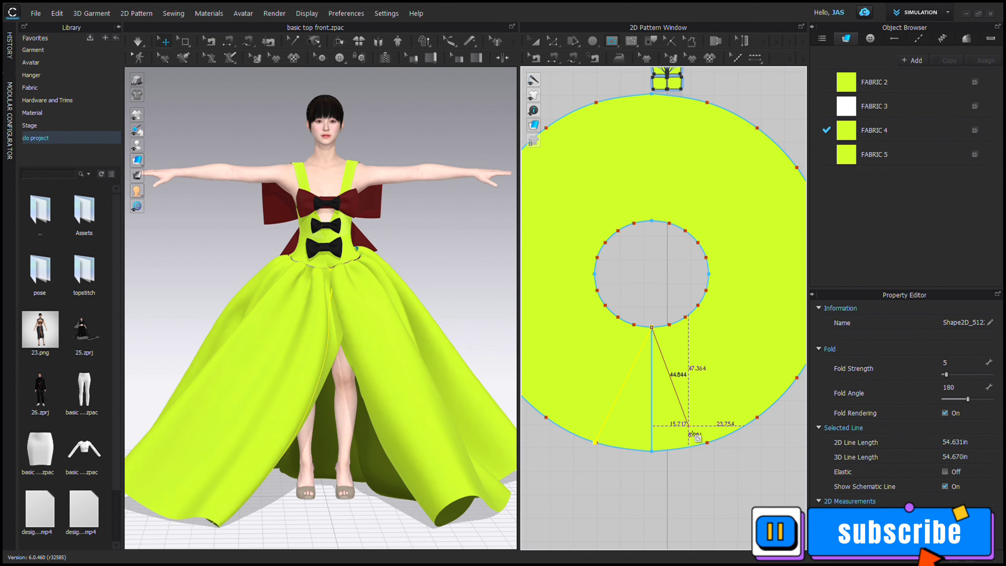
{"action": "left_click", "coordinate": [708, 449]}
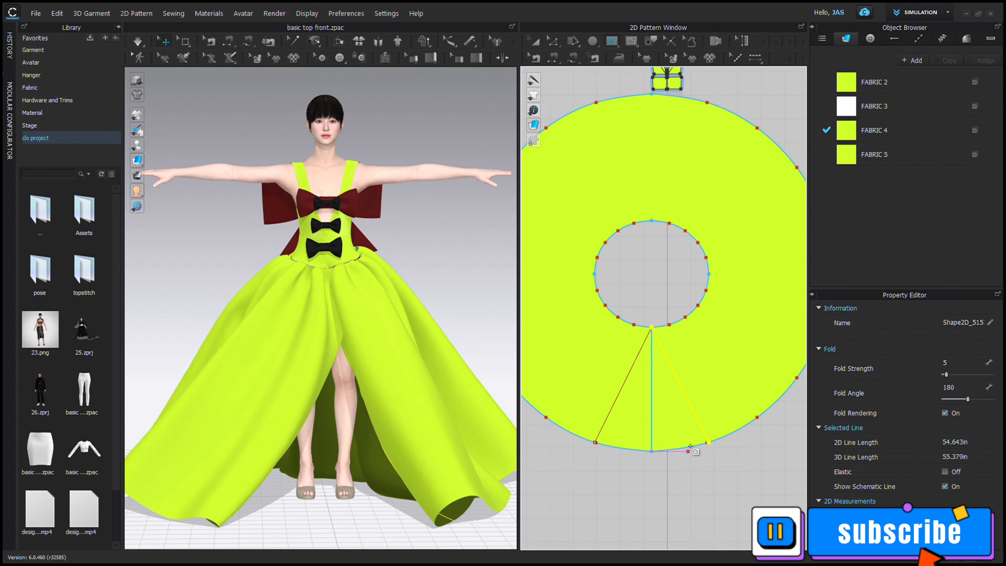
Step: Cut the circle skirt pattern along both diagonal internal lines
{"action": "key", "text": "a"}
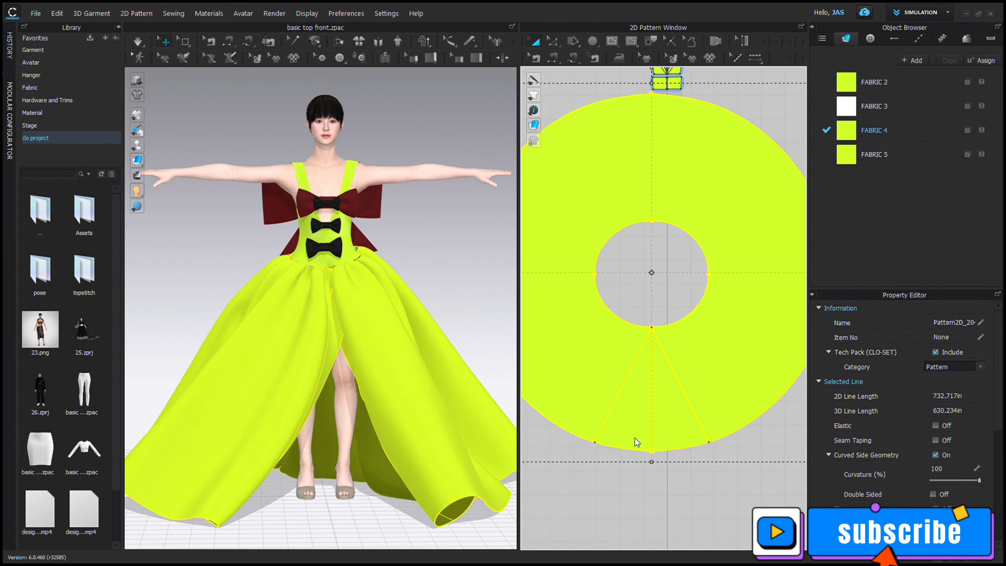
{"action": "left_click", "coordinate": [618, 409]}
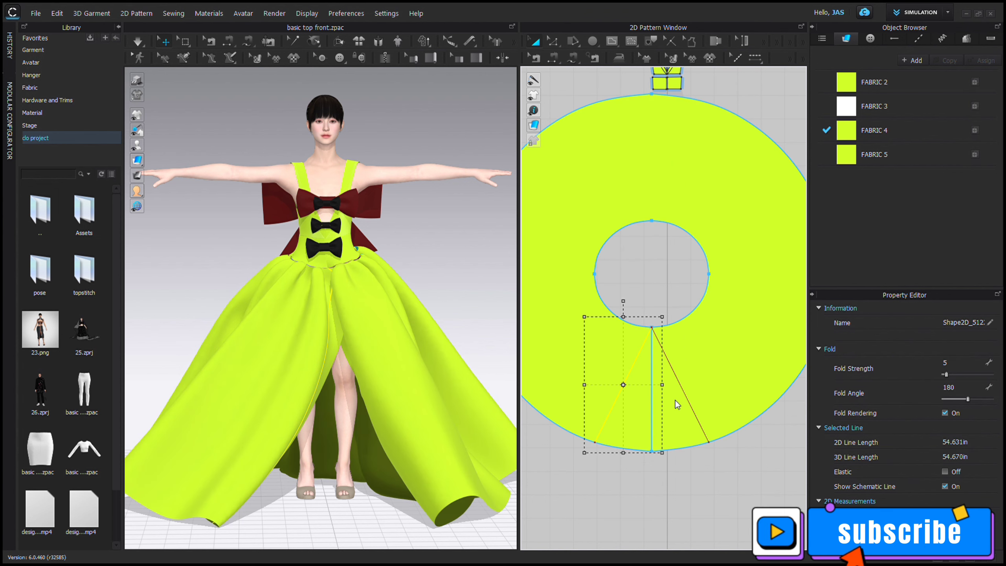
{"action": "left_click", "coordinate": [690, 405]}
Step: Delete the two wedge pieces on either side of the slit to leave a flared front opening
{"action": "left_click", "coordinate": [673, 423]}
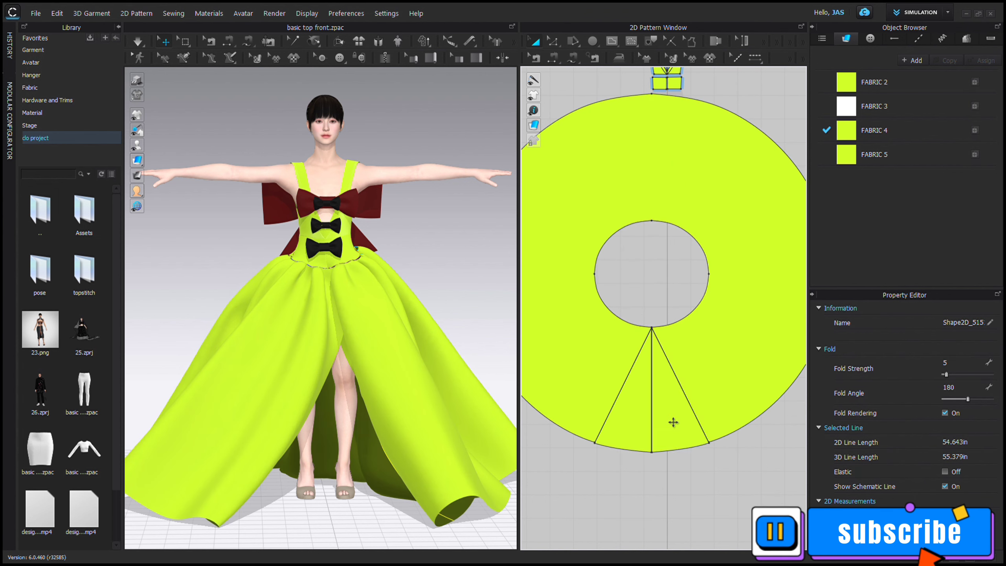
{"action": "key", "text": "Delete"}
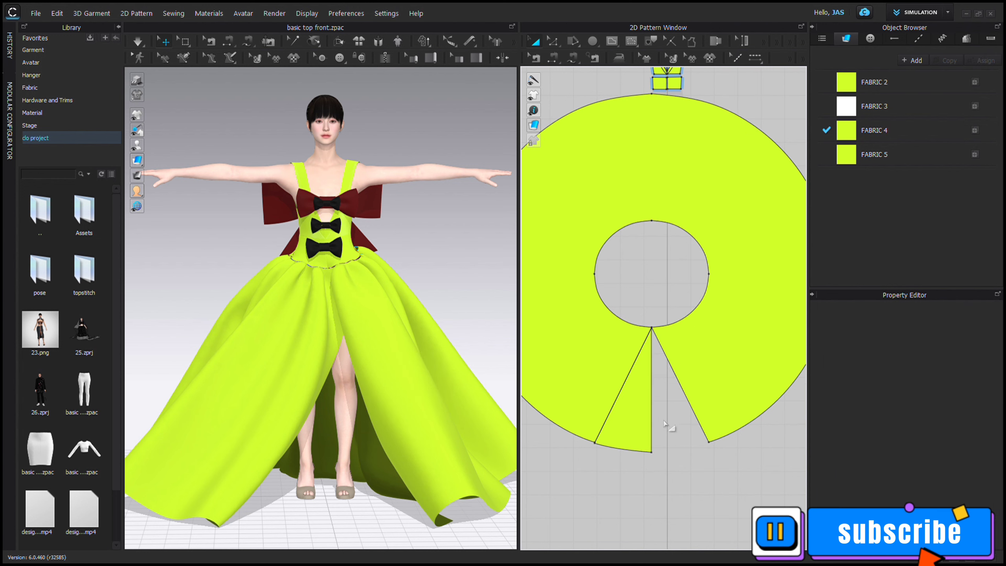
{"action": "left_click", "coordinate": [634, 387]}
{"action": "key", "text": "Delete"}
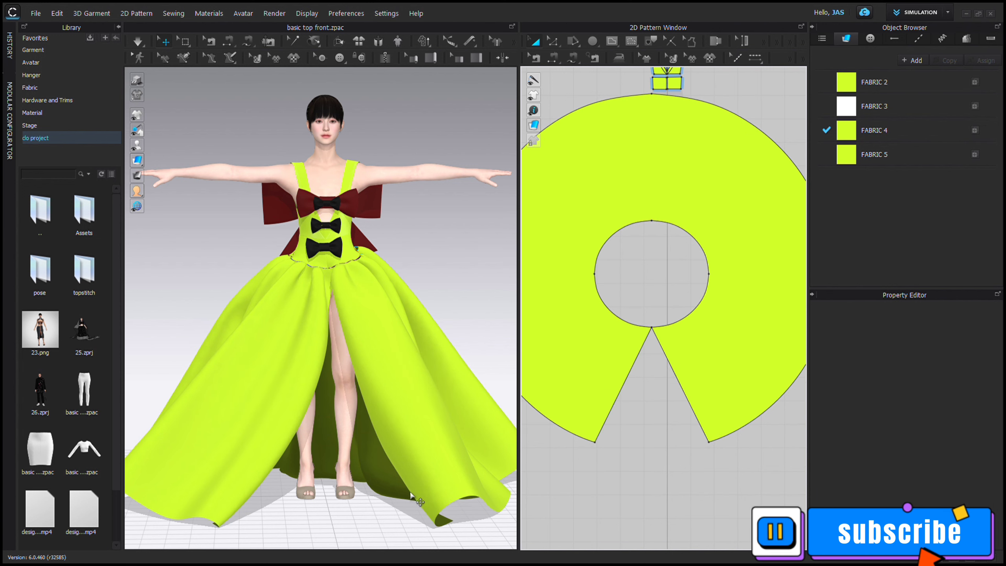
{"action": "left_click", "coordinate": [412, 492]}
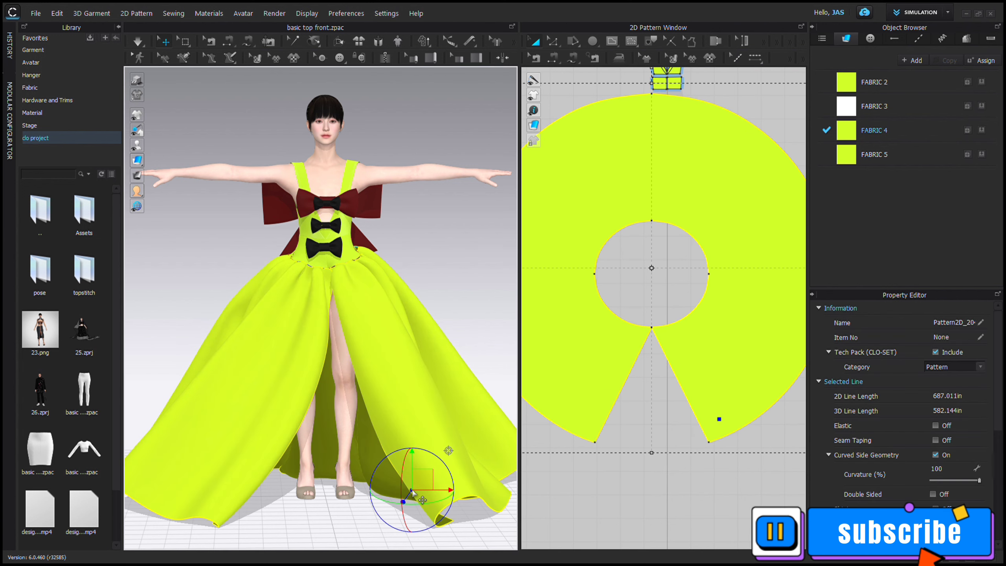
{"action": "left_click", "coordinate": [279, 449]}
{"action": "left_click_drag", "start_coordinate": [281, 454], "coordinate": [280, 444]}
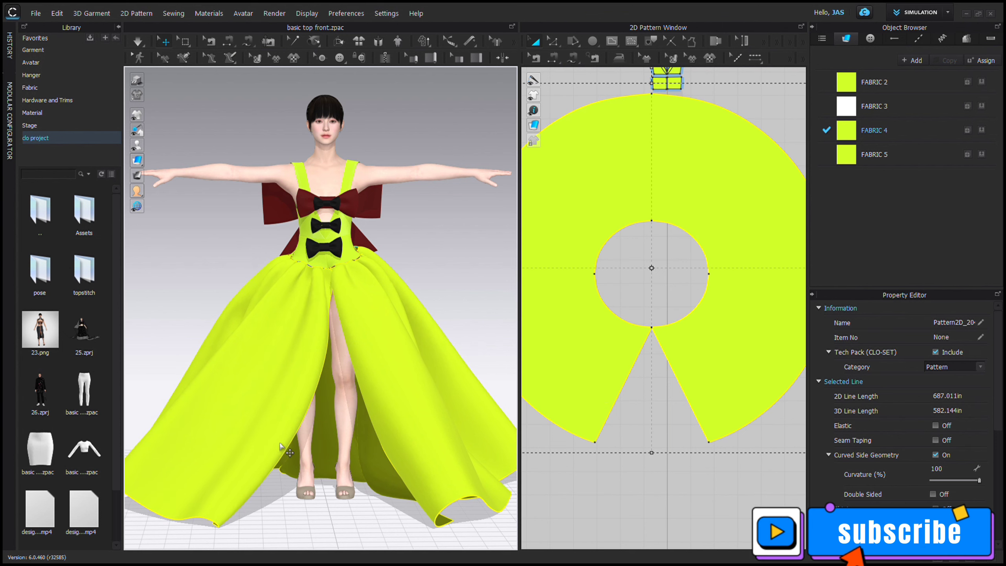
{"action": "left_click", "coordinate": [636, 486]}
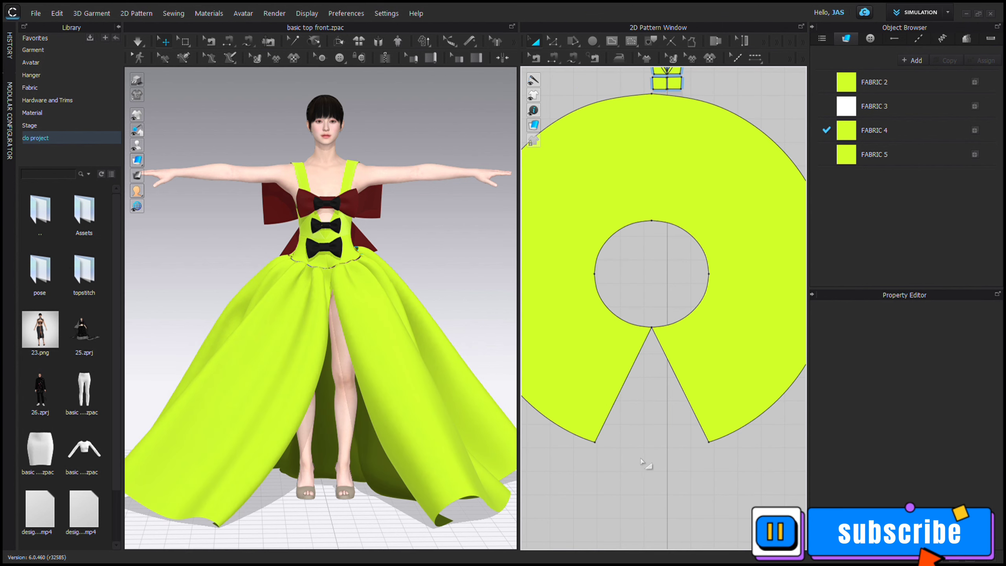
{"action": "scroll", "coordinate": [733, 476], "scroll_direction": "down", "scroll_amount": 3}
{"action": "scroll", "coordinate": [701, 416], "scroll_direction": "up", "scroll_amount": 4}
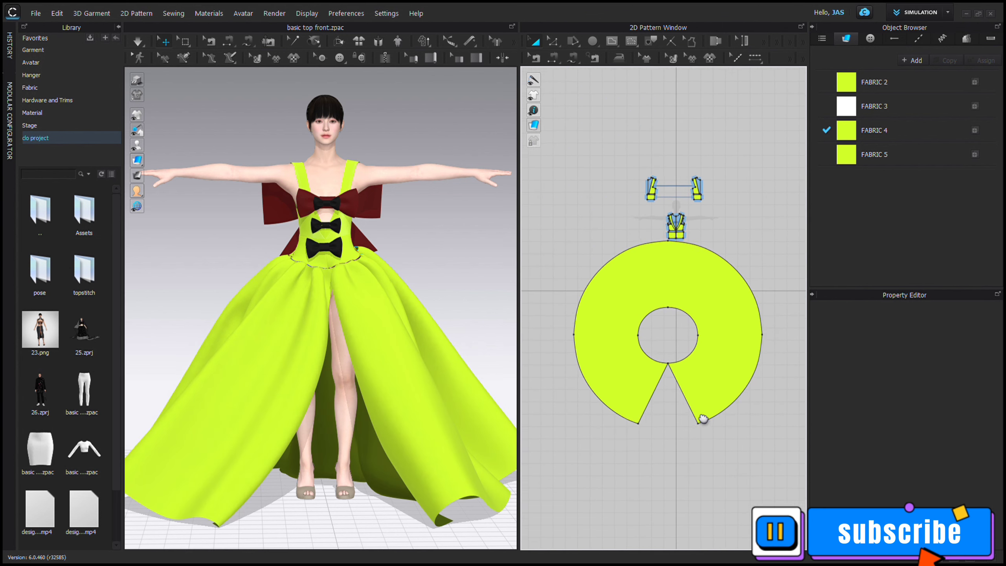
Step: Add the bow-shaped ribbon trim from the library's Ribbons folder and place it at the skirt's front slit
{"action": "double_click", "coordinate": [40, 210]}
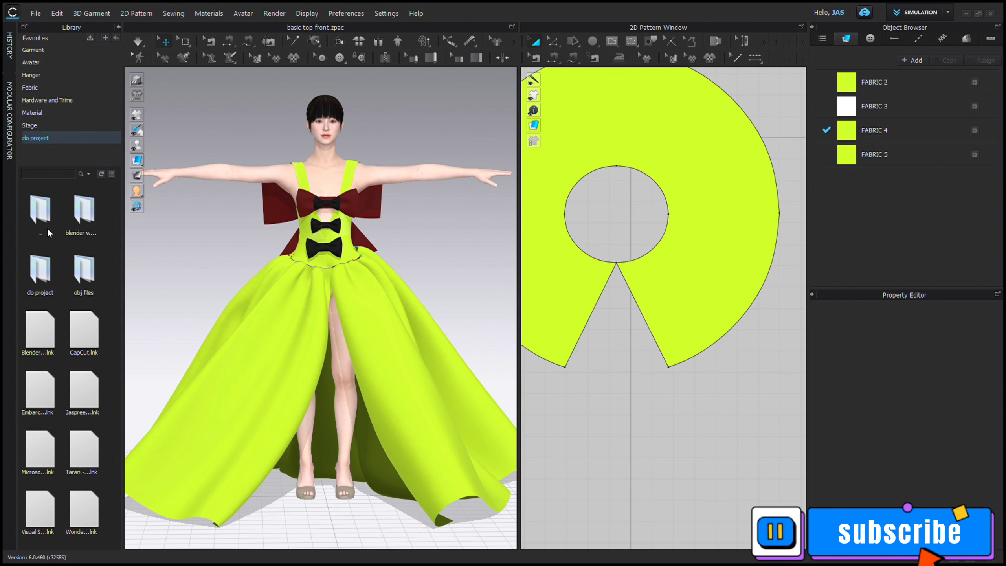
{"action": "double_click", "coordinate": [98, 228]}
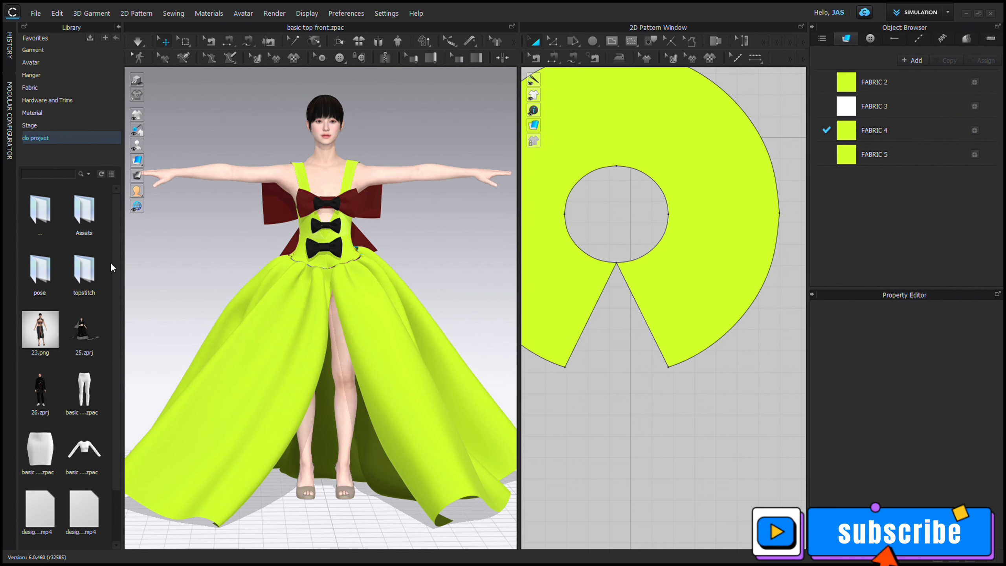
{"action": "double_click", "coordinate": [86, 232]}
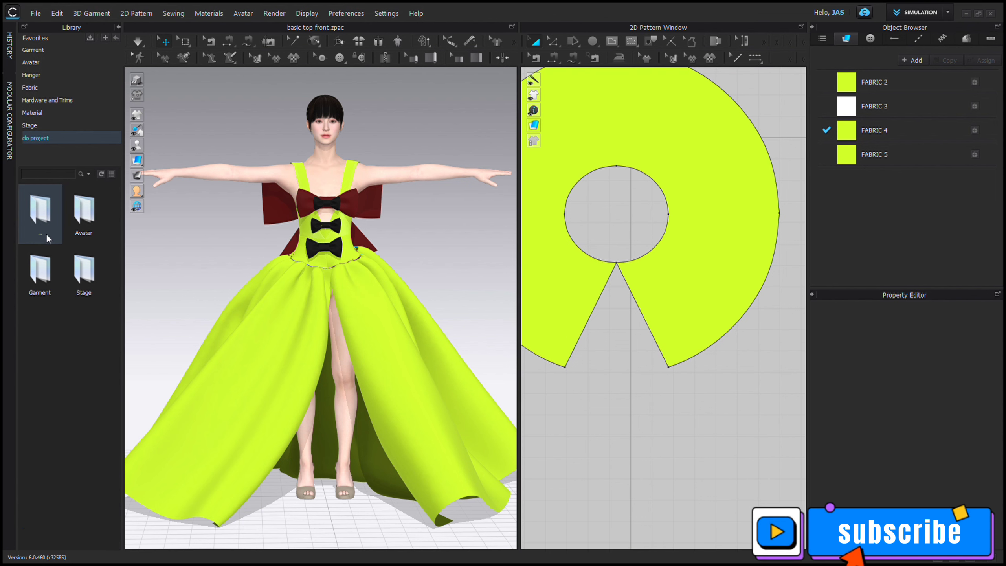
{"action": "double_click", "coordinate": [37, 224]}
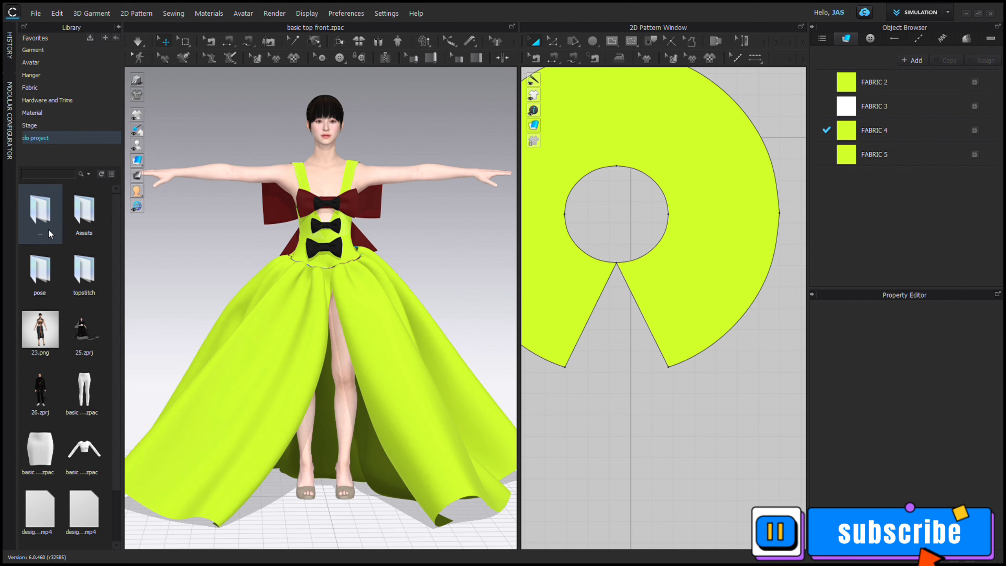
{"action": "double_click", "coordinate": [90, 293]}
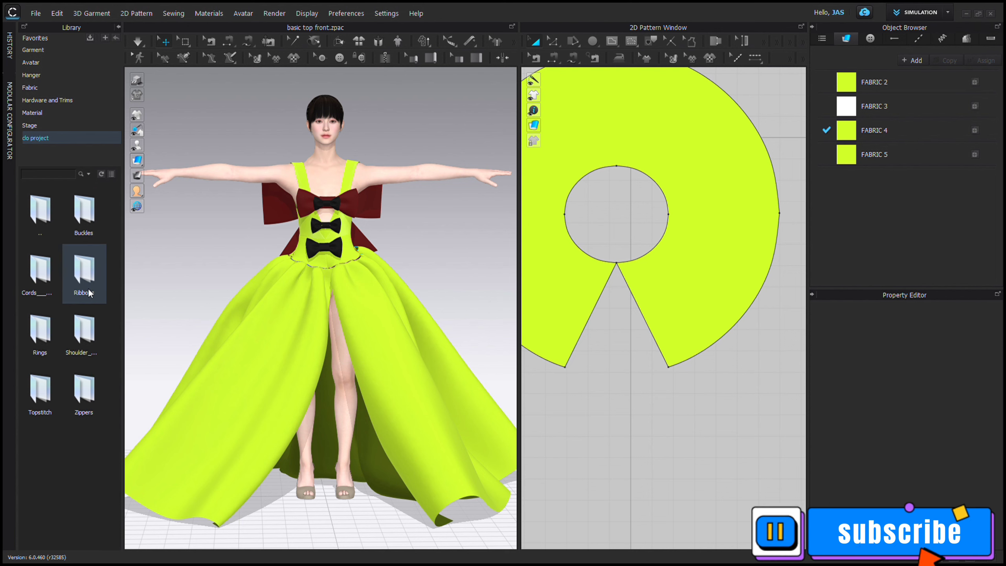
{"action": "double_click", "coordinate": [90, 294]}
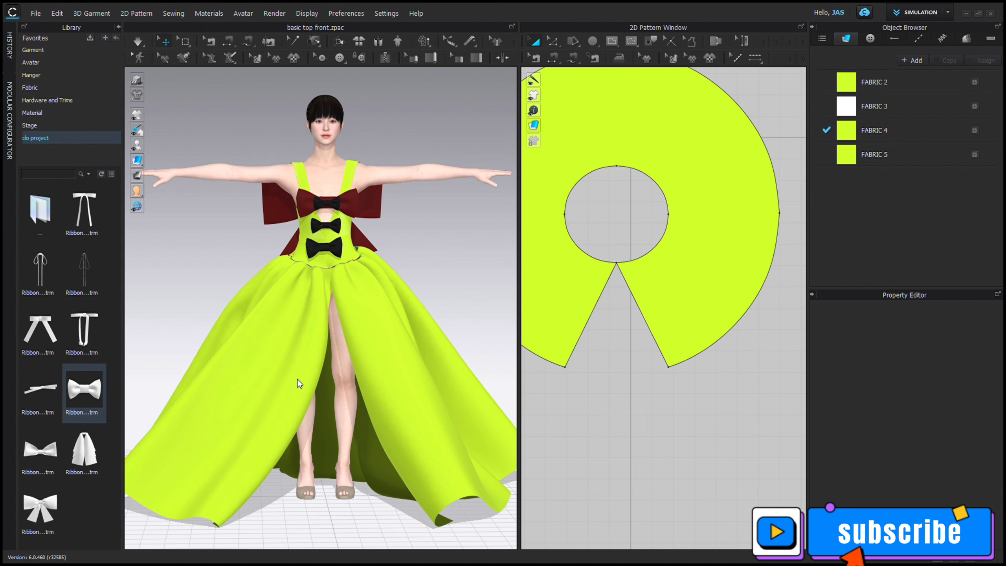
{"action": "left_click", "coordinate": [305, 399]}
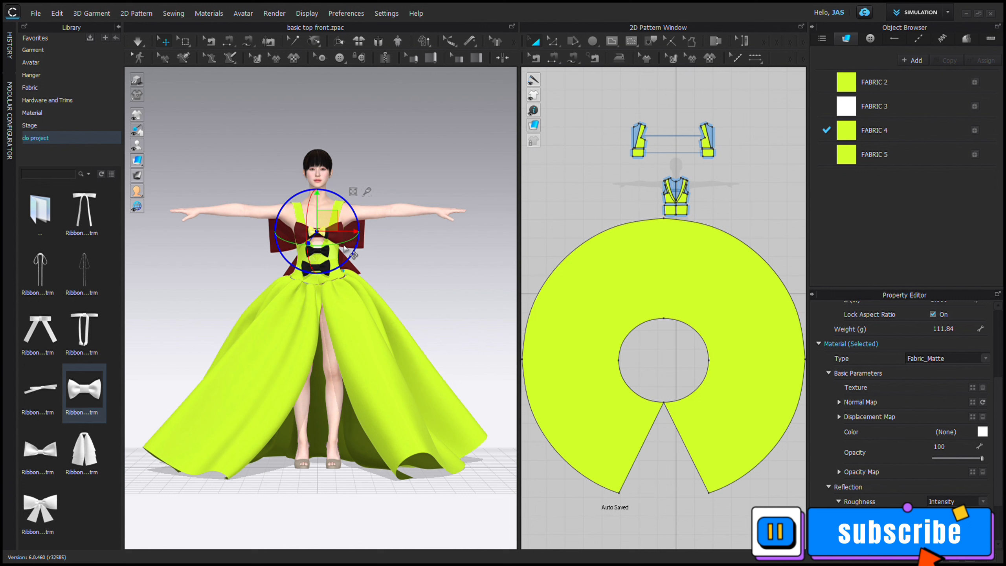
{"action": "left_click_drag", "start_coordinate": [334, 215], "coordinate": [344, 317]}
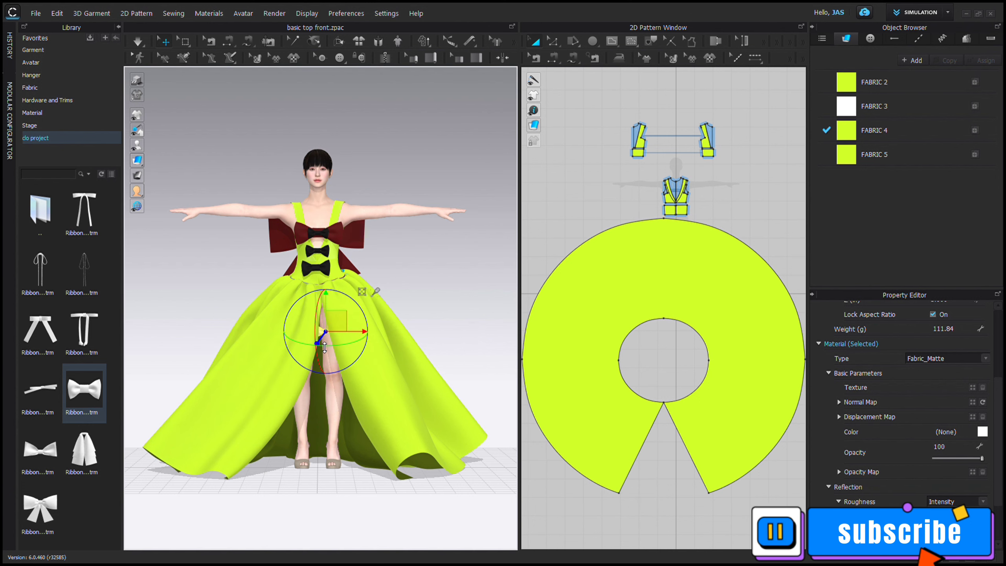
Step: Enlarge the new bow to about 17.0 in wide, 11.2 in high and 1.8 in deep
{"action": "scroll", "coordinate": [308, 405], "scroll_direction": "up", "scroll_amount": 5}
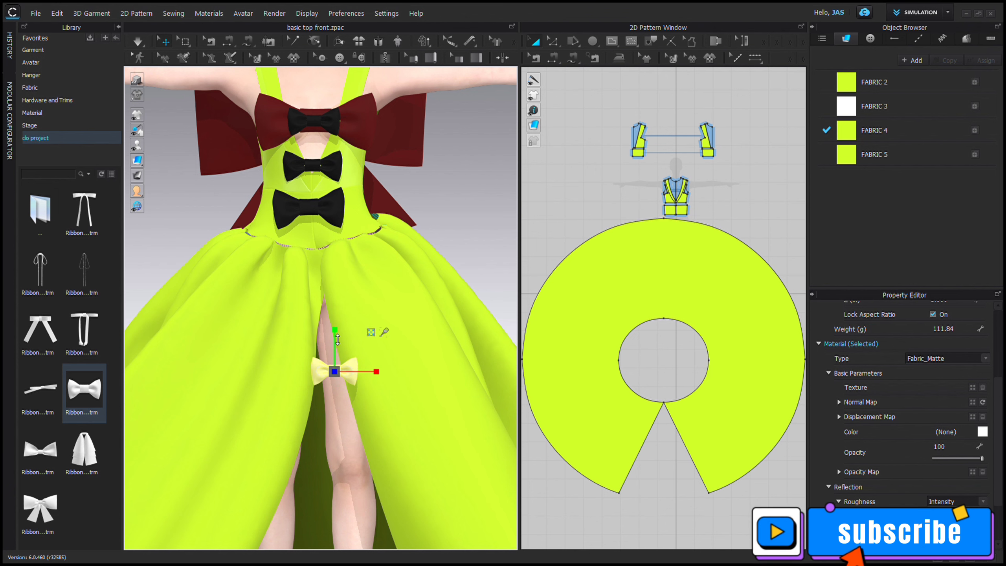
{"action": "left_click_drag", "start_coordinate": [376, 371], "coordinate": [399, 372]}
{"action": "right_click_drag", "start_coordinate": [339, 395], "coordinate": [400, 396]}
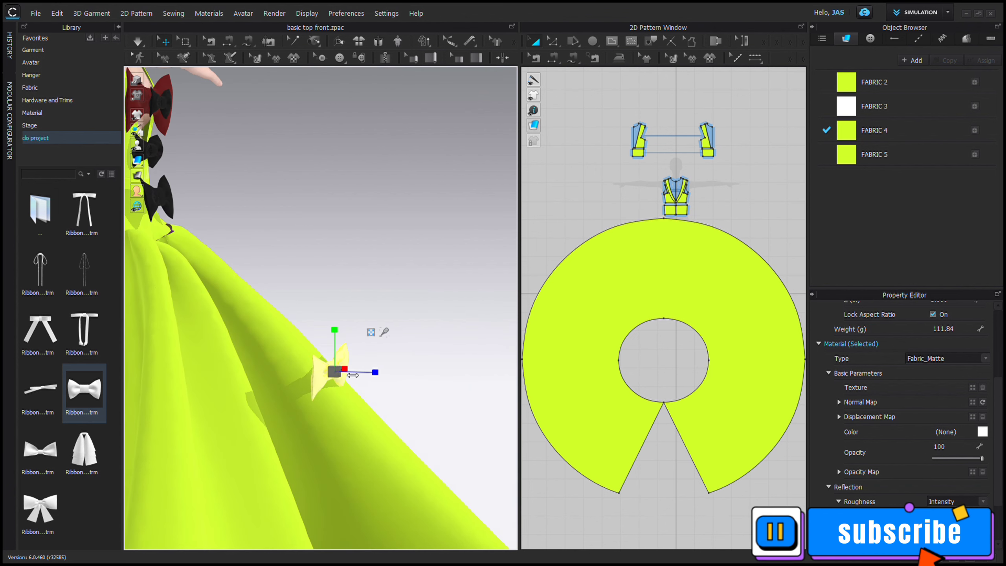
{"action": "left_click_drag", "start_coordinate": [353, 376], "coordinate": [408, 378]}
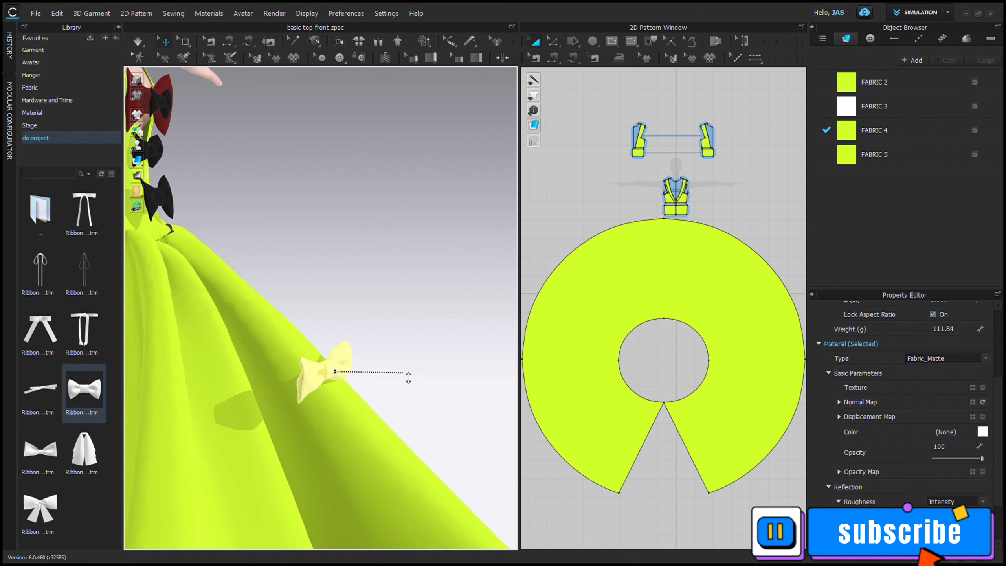
{"action": "right_click_drag", "start_coordinate": [395, 366], "coordinate": [283, 360]}
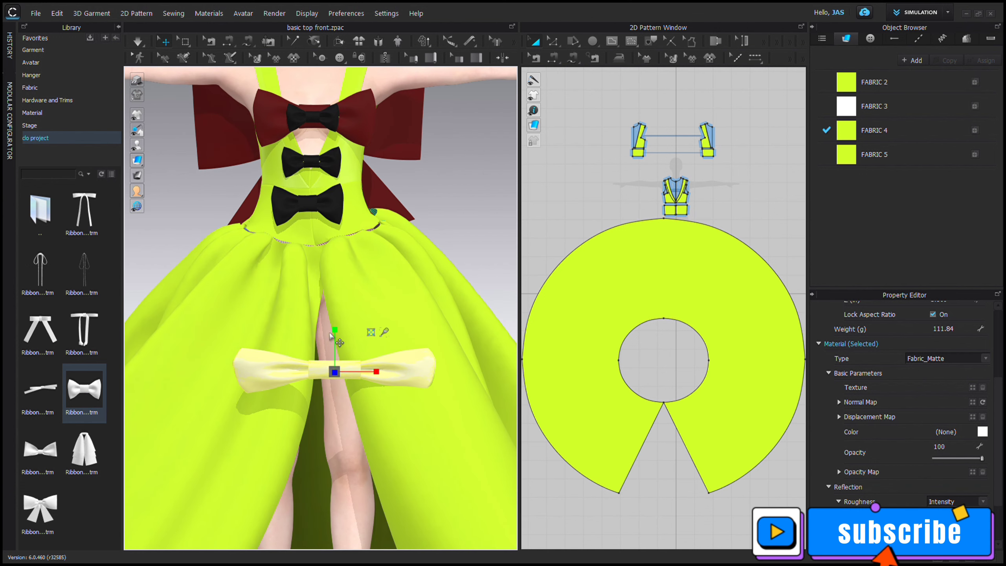
{"action": "left_click_drag", "start_coordinate": [335, 332], "coordinate": [335, 276]}
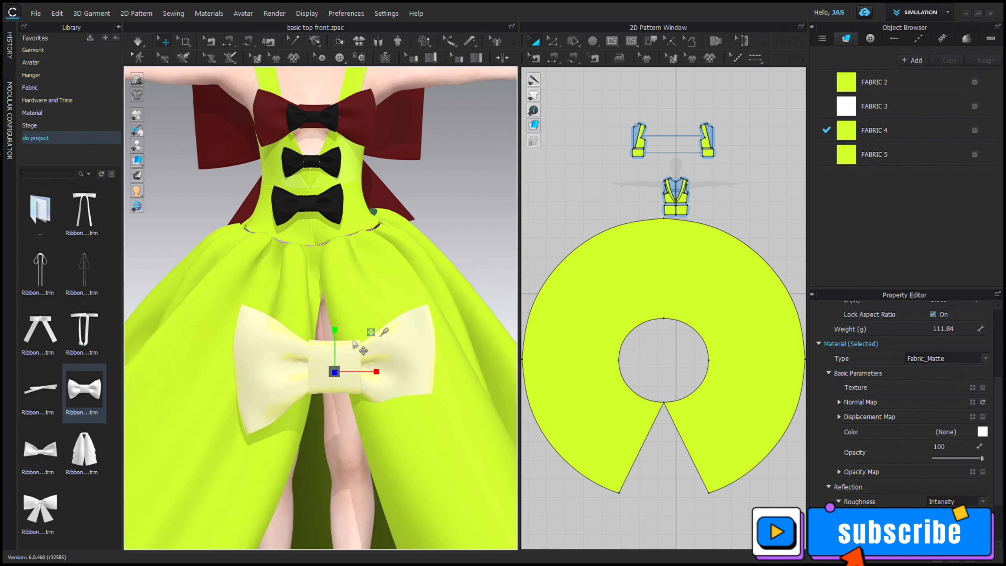
{"action": "left_click", "coordinate": [370, 333]}
Step: Move the enlarged bow up to the top of the skirt slit, just below the waist bows
{"action": "scroll", "coordinate": [341, 340], "scroll_direction": "down", "scroll_amount": 5}
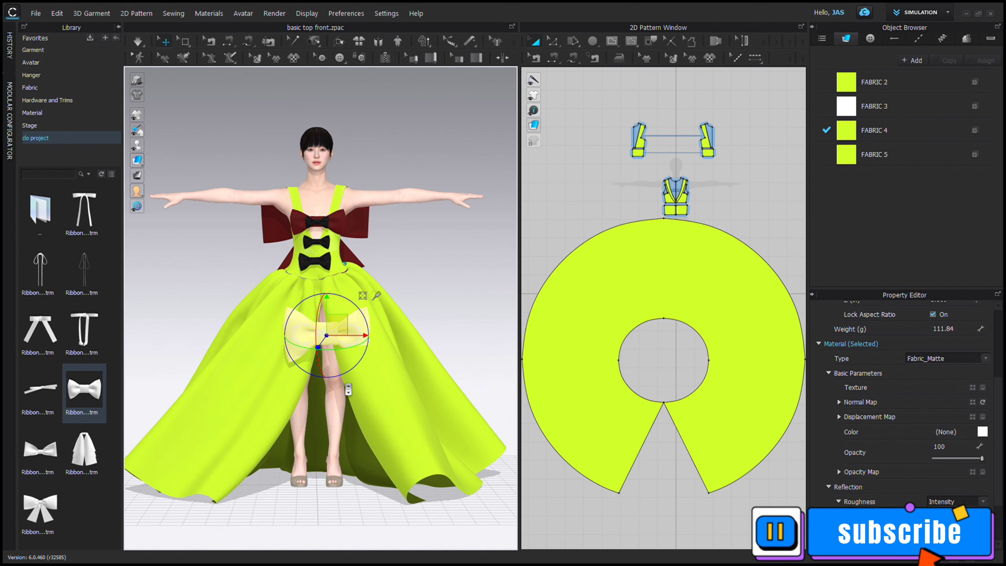
{"action": "left_click_drag", "start_coordinate": [341, 340], "coordinate": [340, 302]}
{"action": "left_click", "coordinate": [422, 334]}
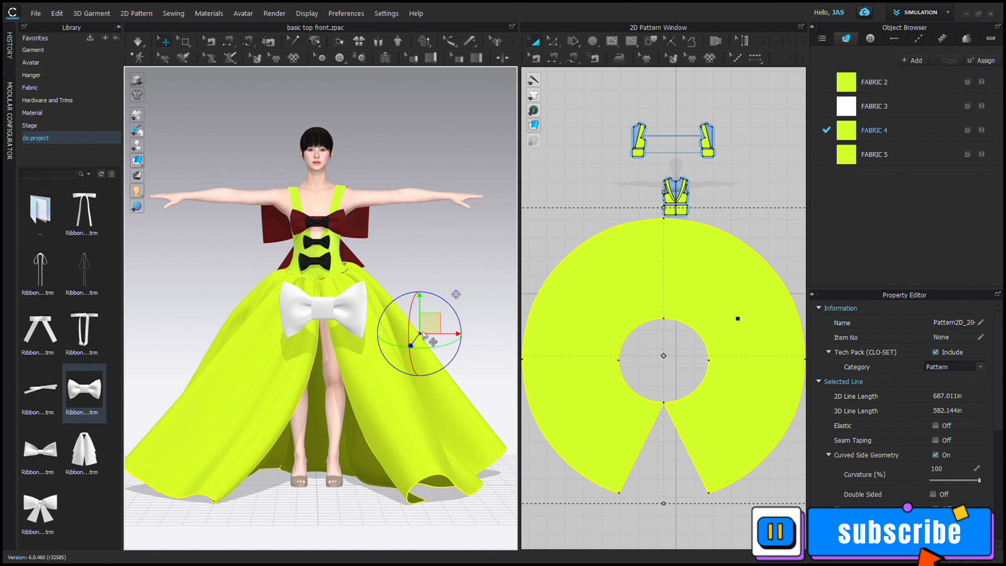
{"action": "left_click", "coordinate": [334, 308]}
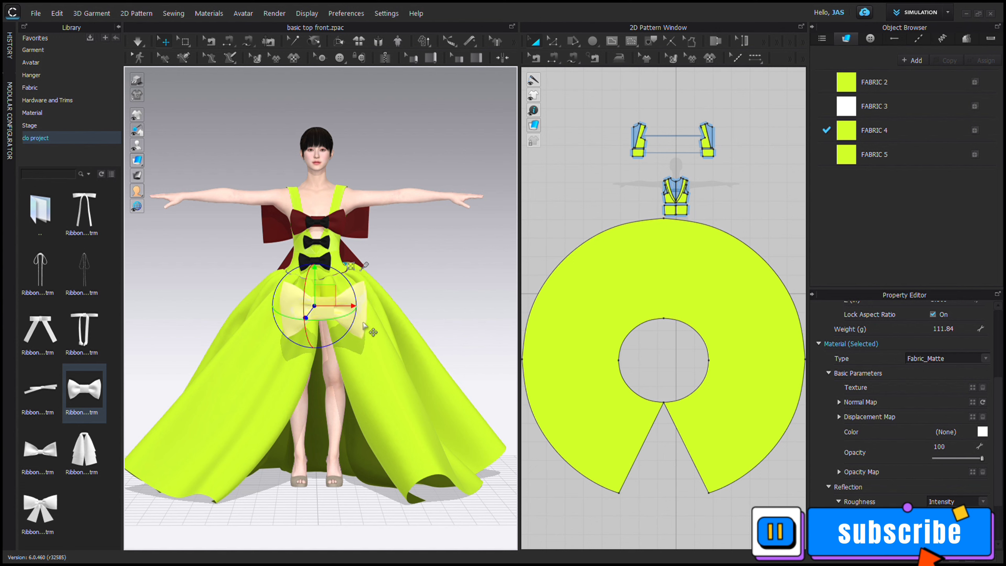
{"action": "left_click_drag", "start_coordinate": [333, 315], "coordinate": [321, 323]}
Step: Set the large bow's weight to 3 g and adjust its position over the top of the slit
{"action": "scroll", "coordinate": [920, 437], "scroll_direction": "up", "scroll_amount": 1}
{"action": "scroll", "coordinate": [921, 437], "scroll_direction": "up", "scroll_amount": 1}
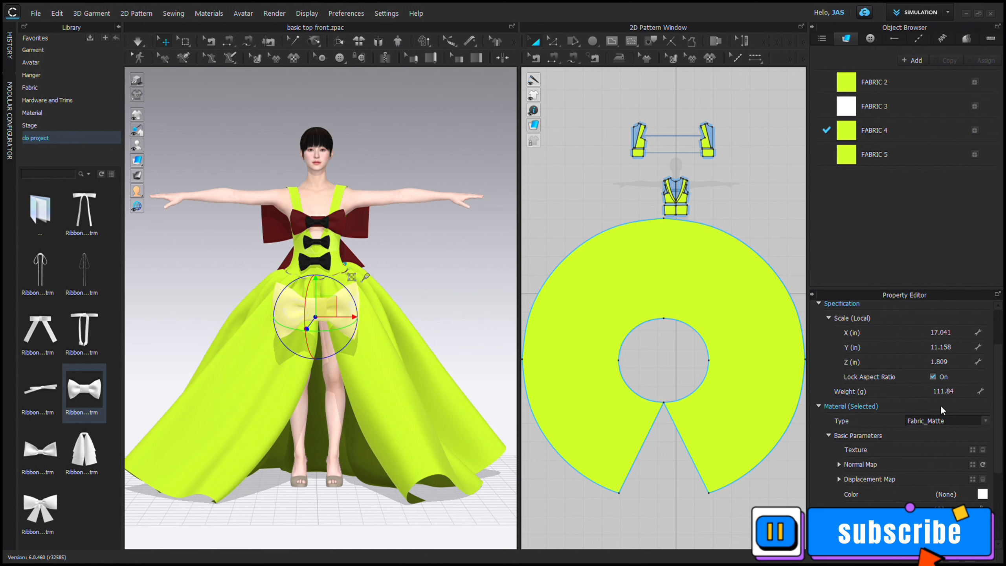
{"action": "left_click", "coordinate": [944, 392]}
{"action": "type", "text": "3"}
{"action": "scroll", "coordinate": [381, 314], "scroll_direction": "up", "scroll_amount": 1}
{"action": "scroll", "coordinate": [381, 314], "scroll_direction": "up", "scroll_amount": 5}
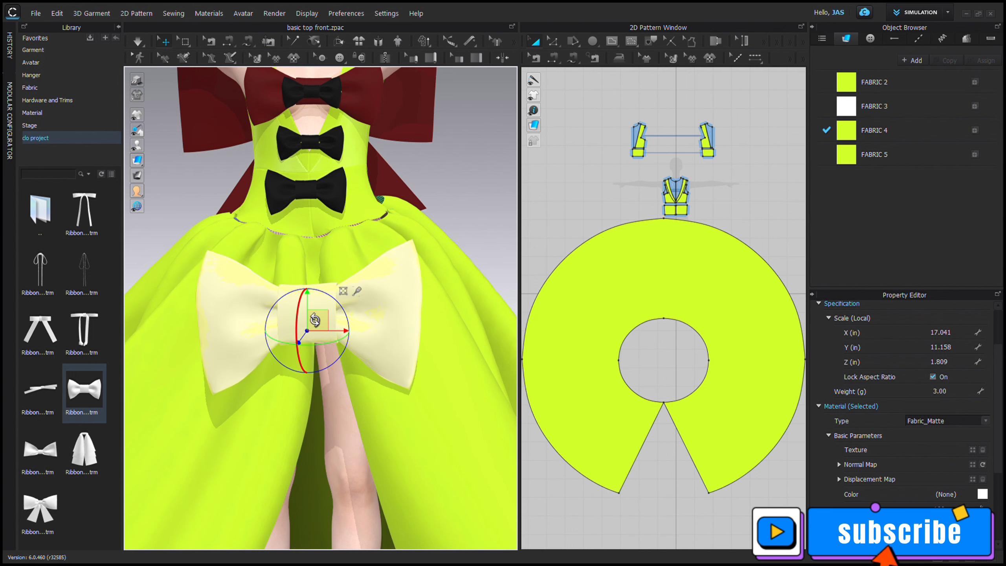
{"action": "mouse_move", "coordinate": [325, 321]}
{"action": "left_mouse_down"}
{"action": "mouse_move", "coordinate": [340, 322]}
{"action": "mouse_move", "coordinate": [337, 308]}
{"action": "left_mouse_up"}
{"action": "scroll", "coordinate": [349, 384], "scroll_direction": "down", "scroll_amount": 6}
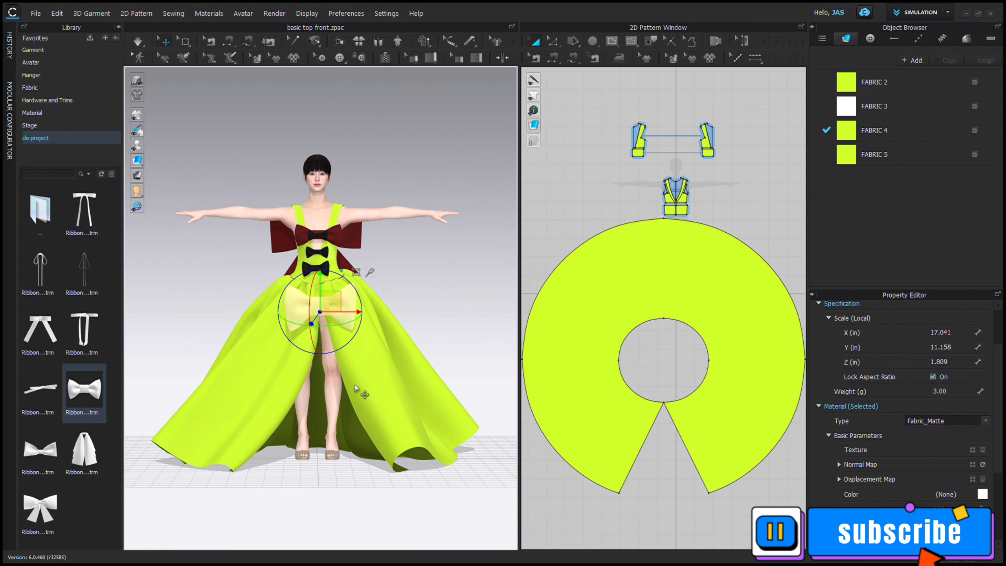
Step: Simulate the dress and set the large bow's colour to Red 4
{"action": "middle_click_drag", "start_coordinate": [352, 389], "coordinate": [364, 360]}
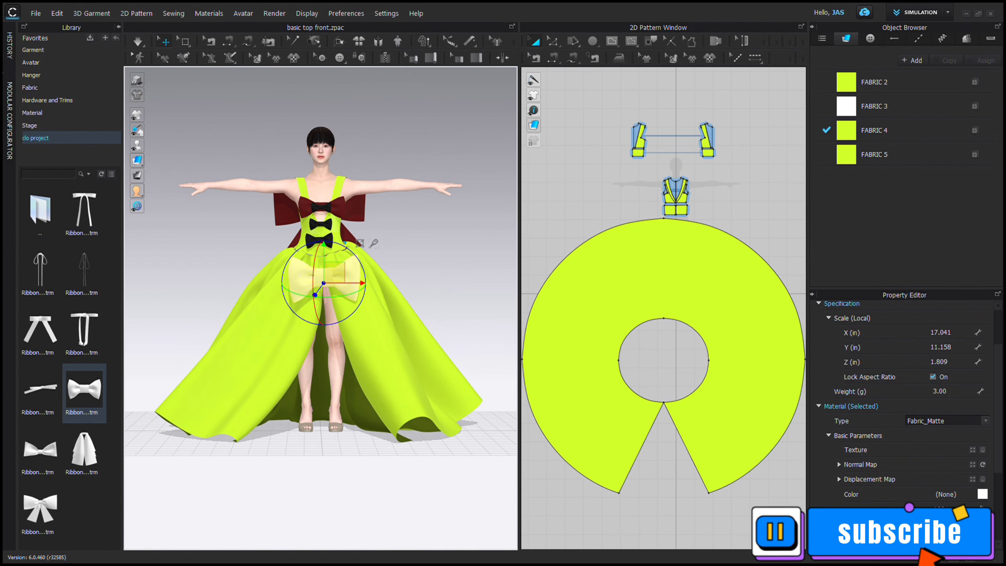
{"action": "left_click", "coordinate": [249, 475]}
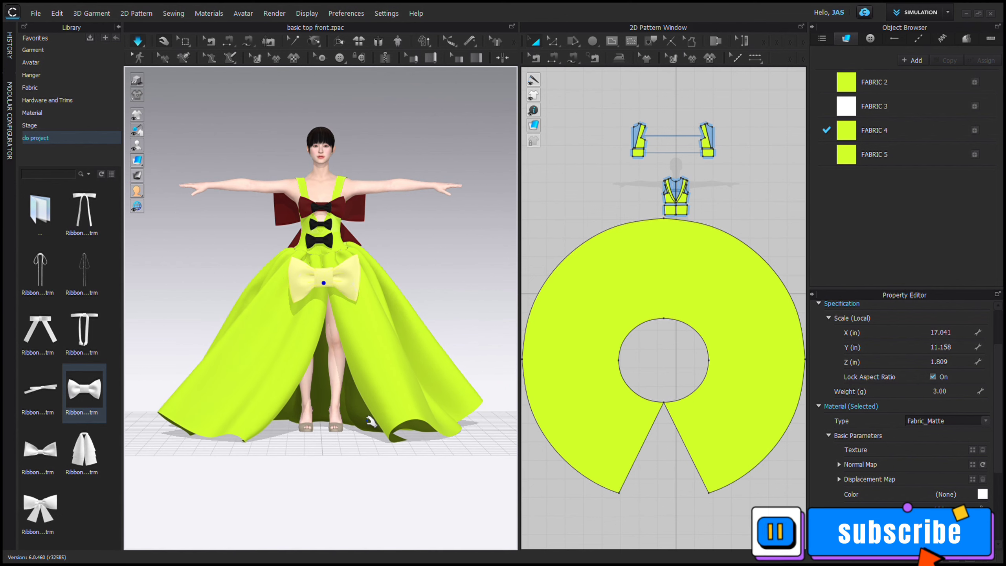
{"action": "left_click", "coordinate": [981, 496]}
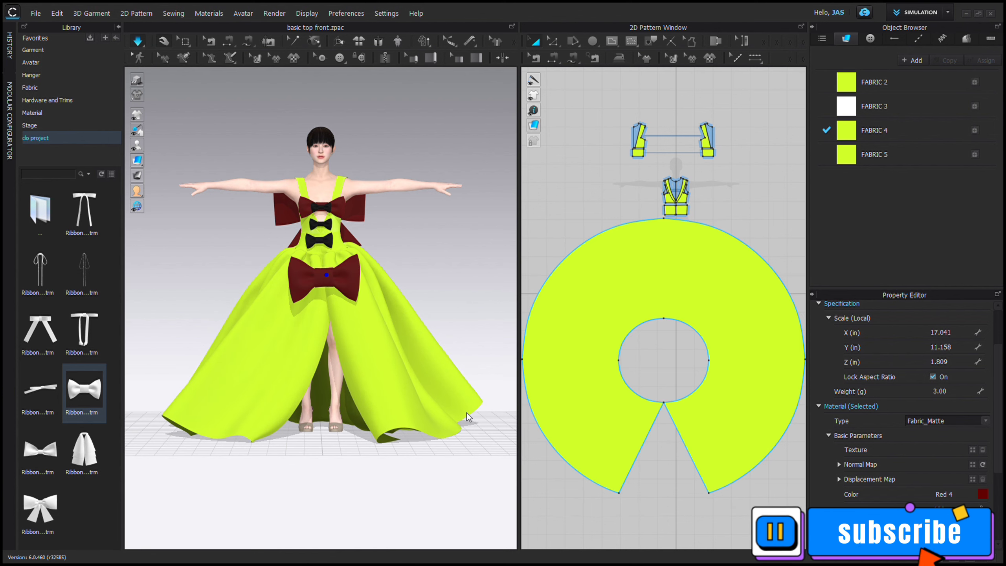
Step: Tilt and reposition the large red bow so it sits against the front of the skirt above the slit
{"action": "left_click", "coordinate": [443, 438]}
{"action": "right_click_drag", "start_coordinate": [443, 438], "coordinate": [276, 331]}
{"action": "left_click", "coordinate": [276, 332]}
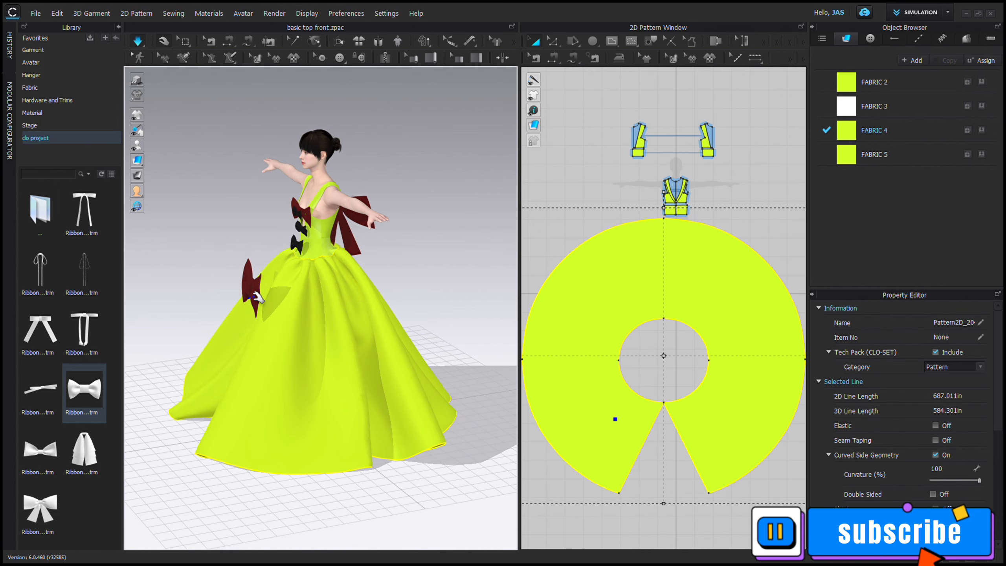
{"action": "left_click", "coordinate": [258, 297]}
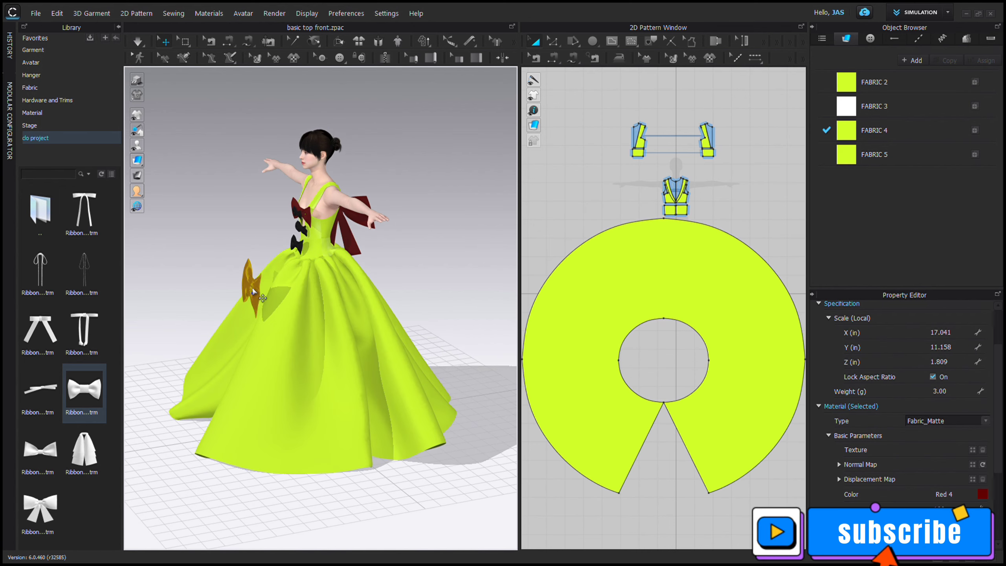
{"action": "left_click", "coordinate": [264, 292]}
{"action": "left_click_drag", "start_coordinate": [262, 300], "coordinate": [262, 287]}
{"action": "right_click_drag", "start_coordinate": [270, 386], "coordinate": [345, 391]}
{"action": "left_click_drag", "start_coordinate": [233, 275], "coordinate": [253, 269]}
{"action": "right_click_drag", "start_coordinate": [303, 359], "coordinate": [270, 354]}
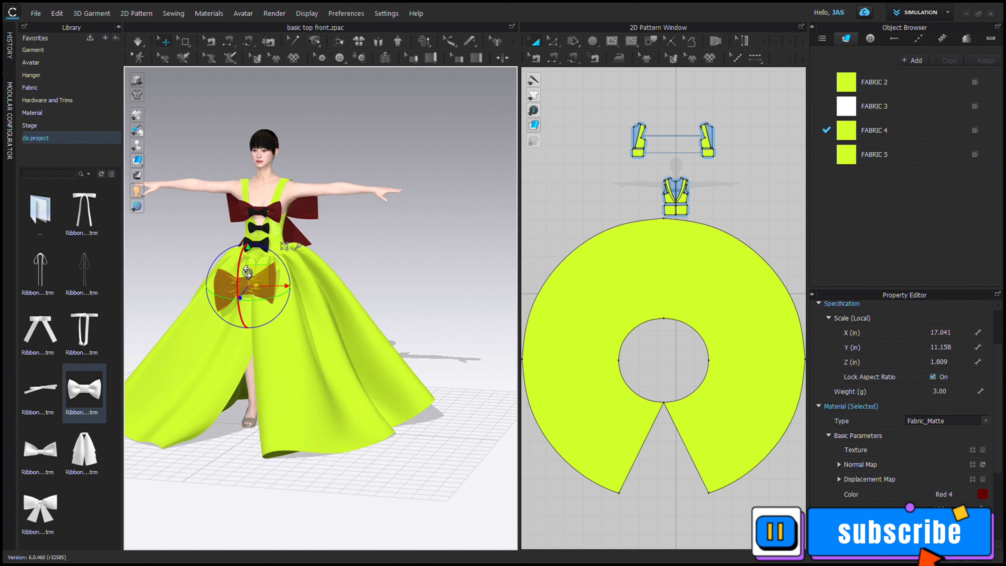
{"action": "right_click_drag", "start_coordinate": [247, 273], "coordinate": [252, 319]}
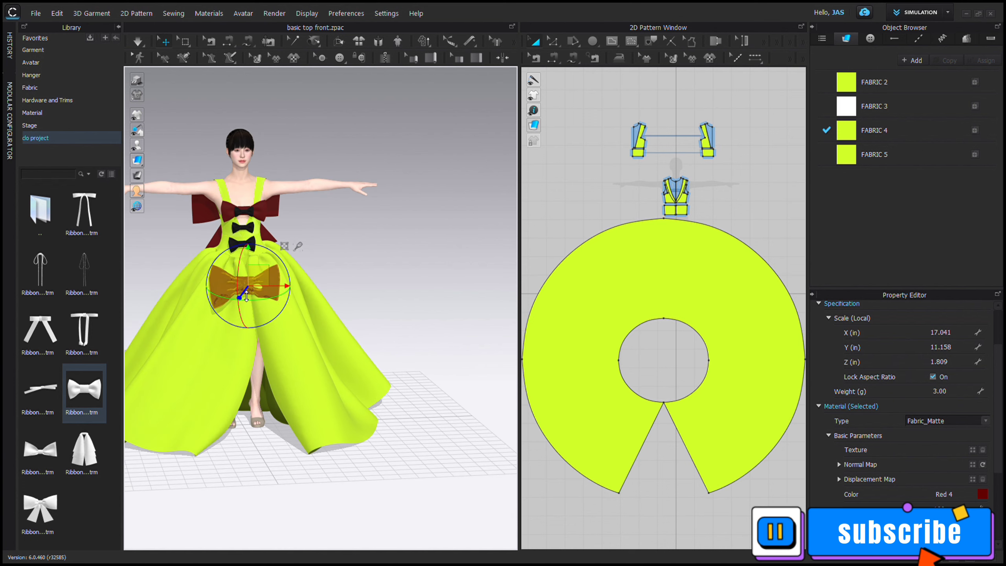
{"action": "left_click", "coordinate": [451, 423]}
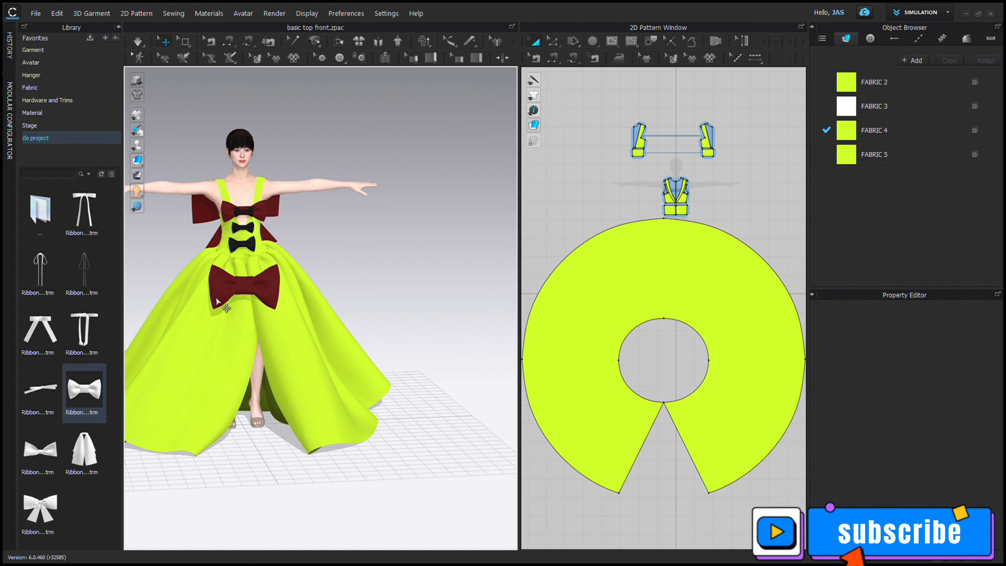
Step: Set the colour of the avatar's shoes to Y Green 1
{"action": "middle_click_drag", "start_coordinate": [217, 302], "coordinate": [308, 279]}
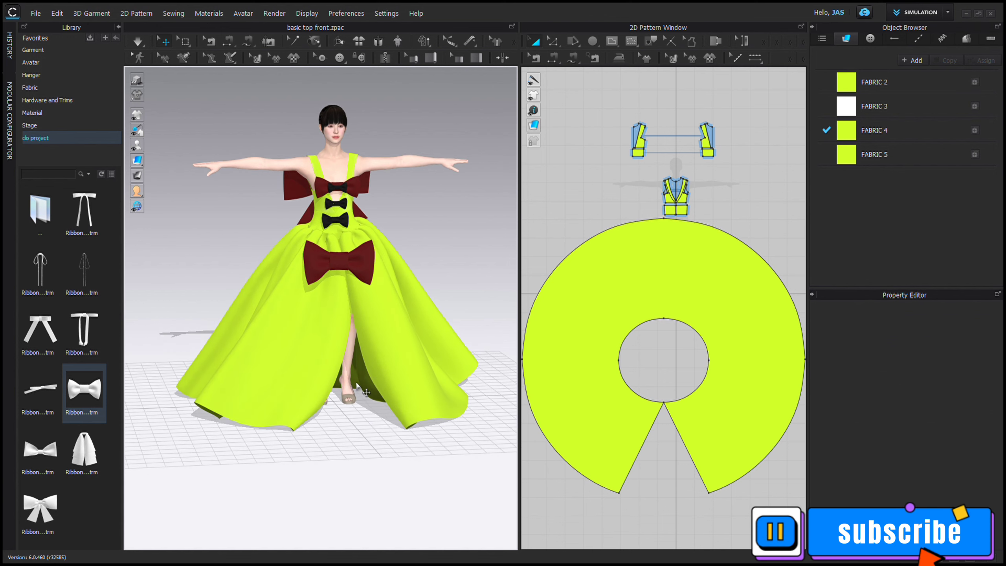
{"action": "mouse_move", "coordinate": [361, 415]}
{"action": "right_mouse_down"}
{"action": "mouse_move", "coordinate": [119, 420]}
{"action": "mouse_move", "coordinate": [343, 417]}
{"action": "right_mouse_up"}
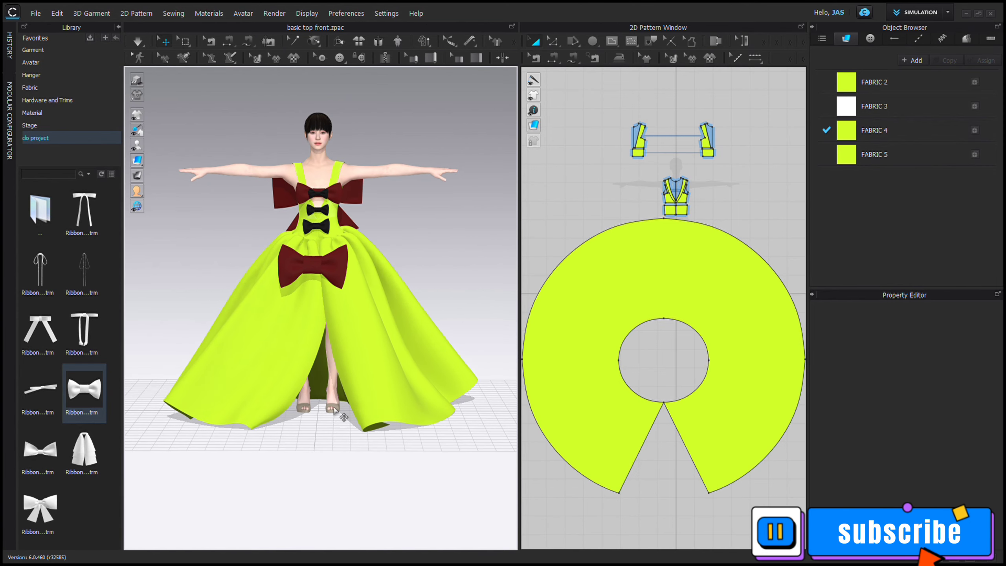
{"action": "scroll", "coordinate": [344, 417], "scroll_direction": "up", "scroll_amount": 3}
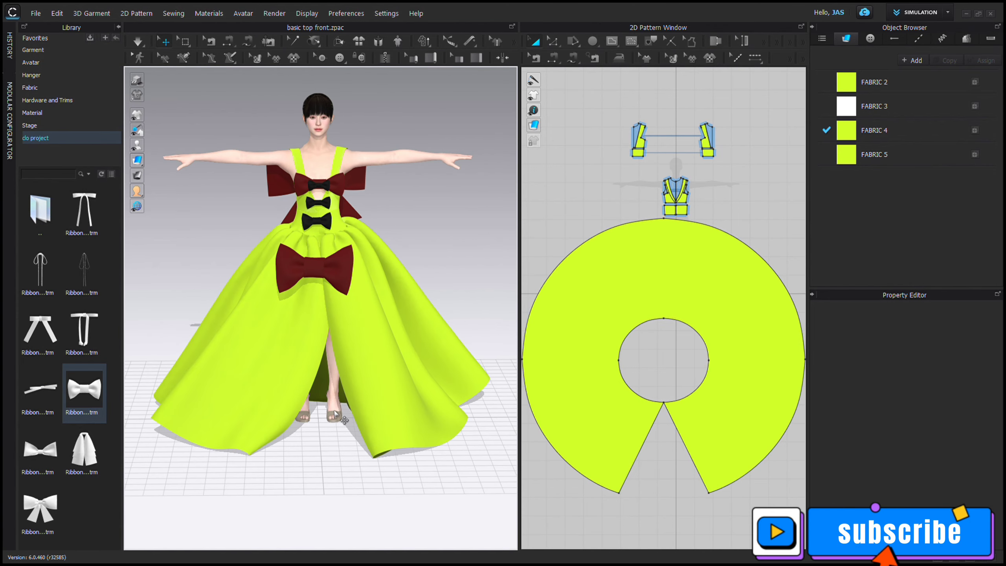
{"action": "left_click", "coordinate": [336, 414]}
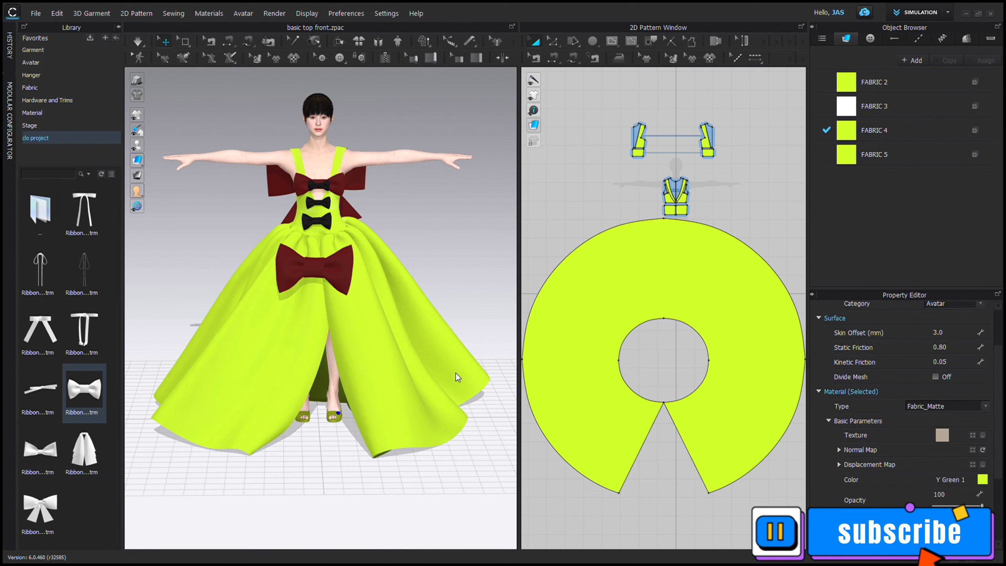
{"action": "left_click", "coordinate": [376, 515]}
Step: Set the colour of the avatar's shoes to Red 4
{"action": "left_click", "coordinate": [333, 414]}
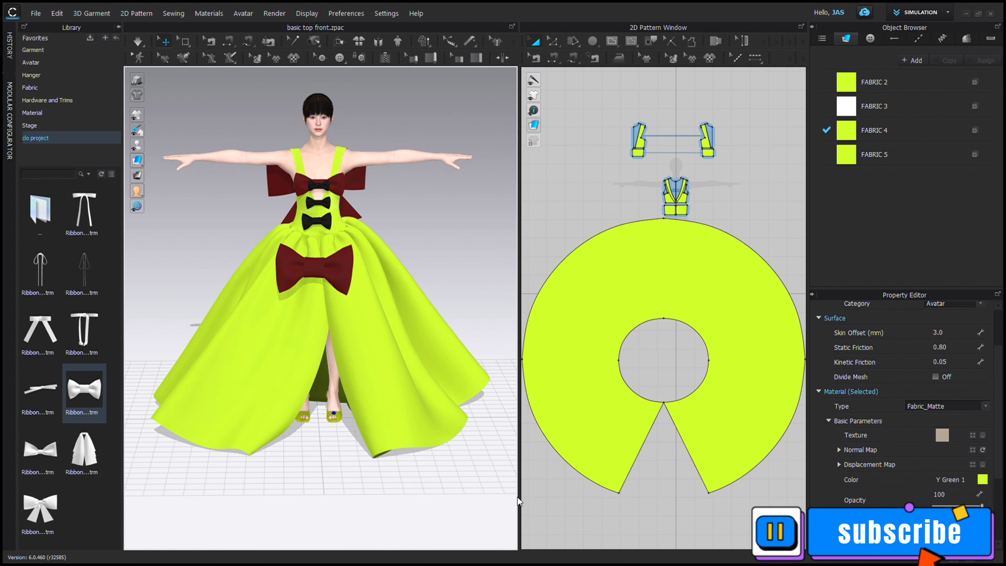
{"action": "left_click", "coordinate": [983, 481]}
{"action": "left_click", "coordinate": [343, 423]}
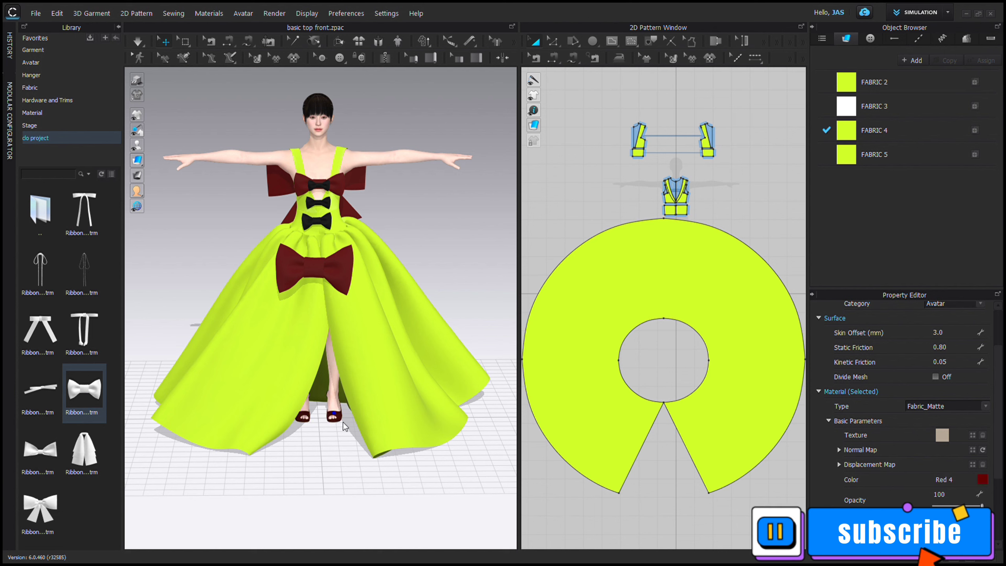
{"action": "left_click", "coordinate": [385, 478]}
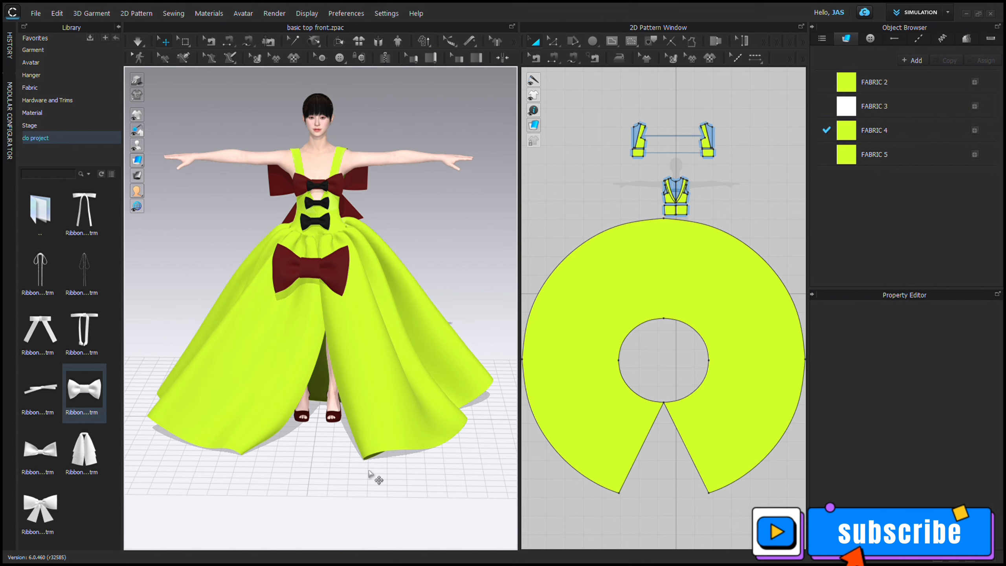
Step: Return to the main do project folder in the library
{"action": "double_click", "coordinate": [36, 209]}
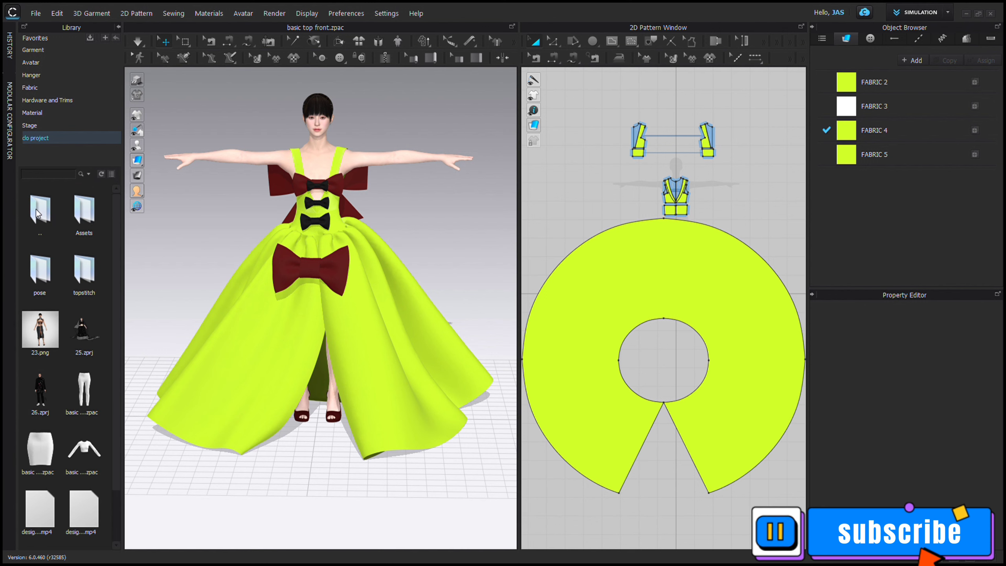